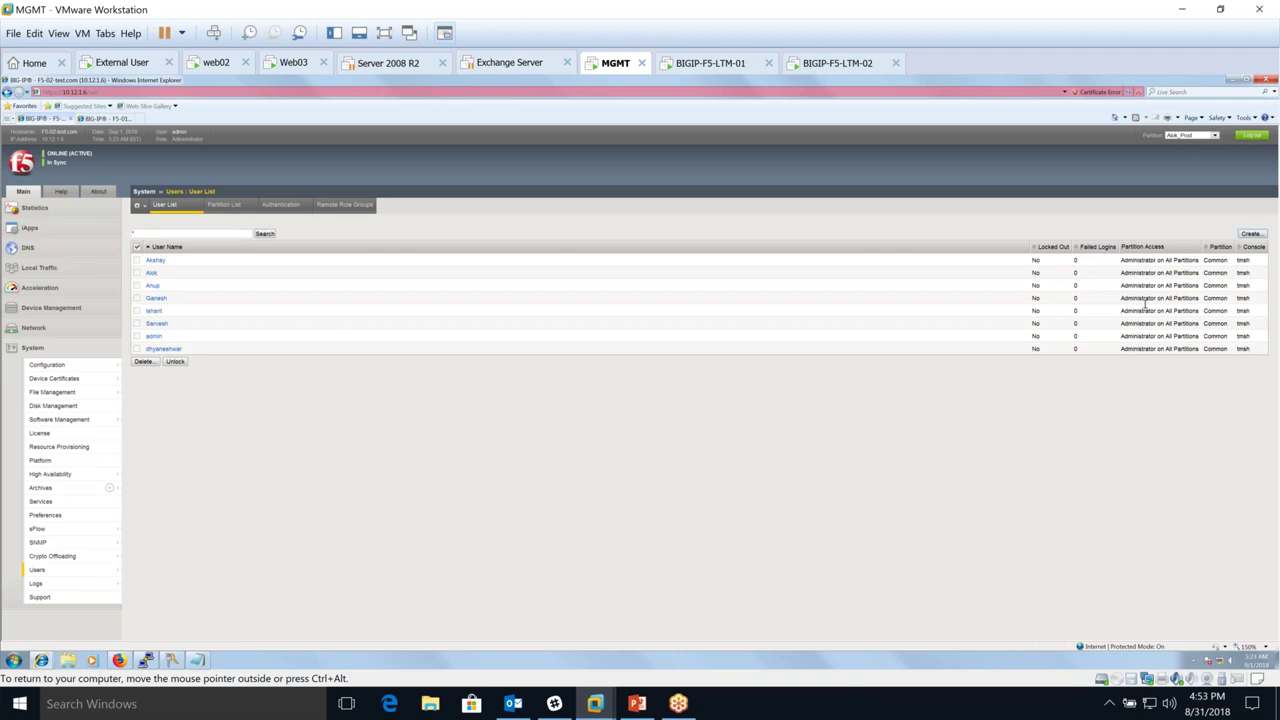
# - Examine the users' partition access and the second account's user name, partition and role, and return to the user list
pyautogui.moveTo(1145, 304); pyautogui.dragTo(1172, 326)
pyautogui.click(1128, 328)
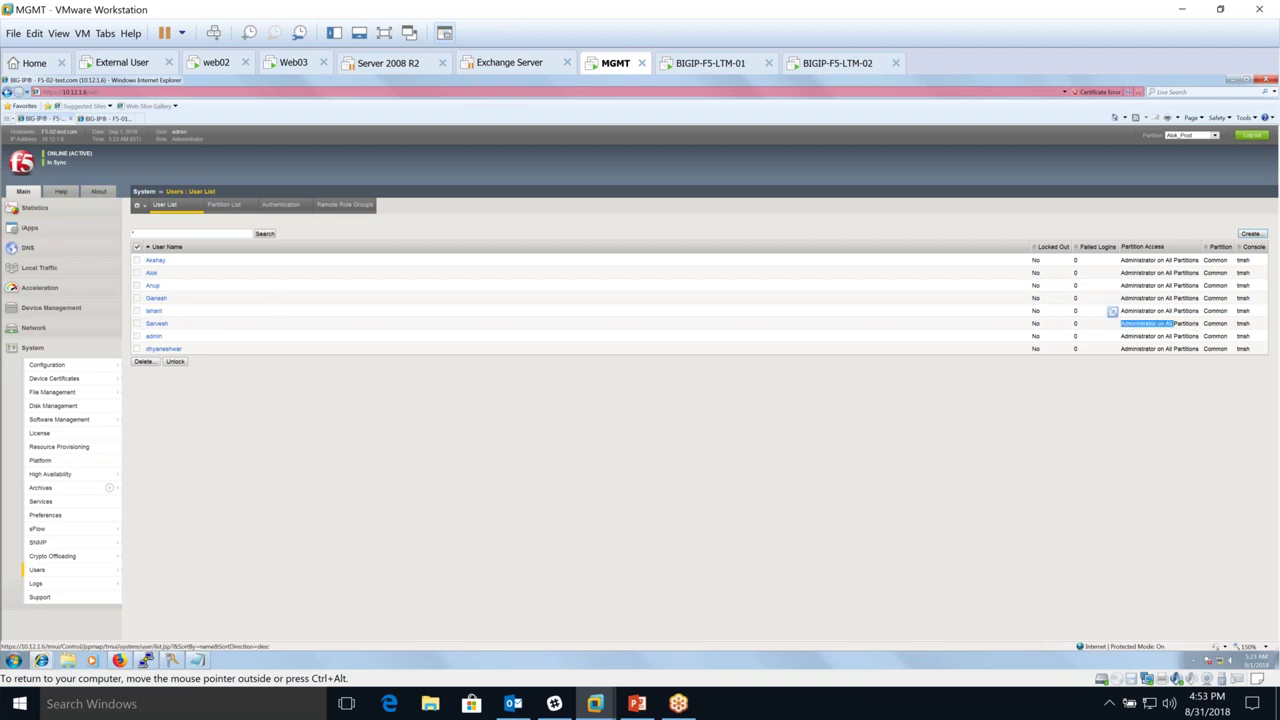
pyautogui.click(151, 273)
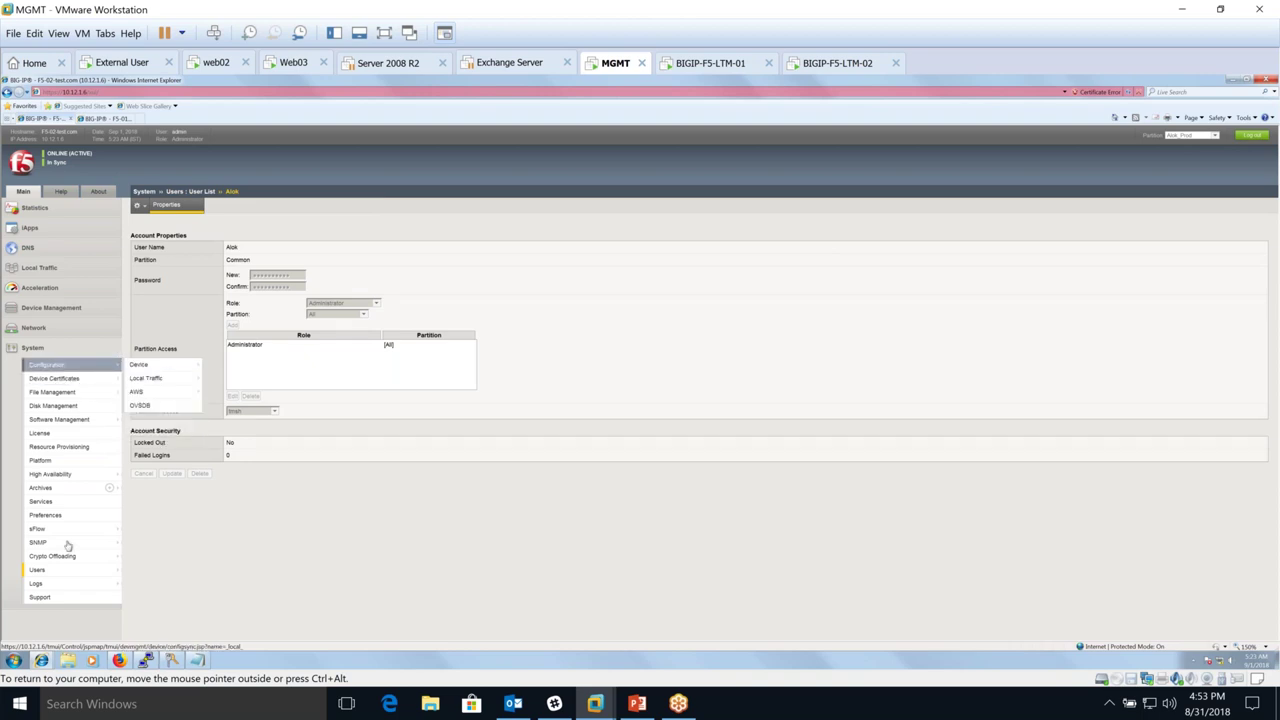
pyautogui.click(37, 569)
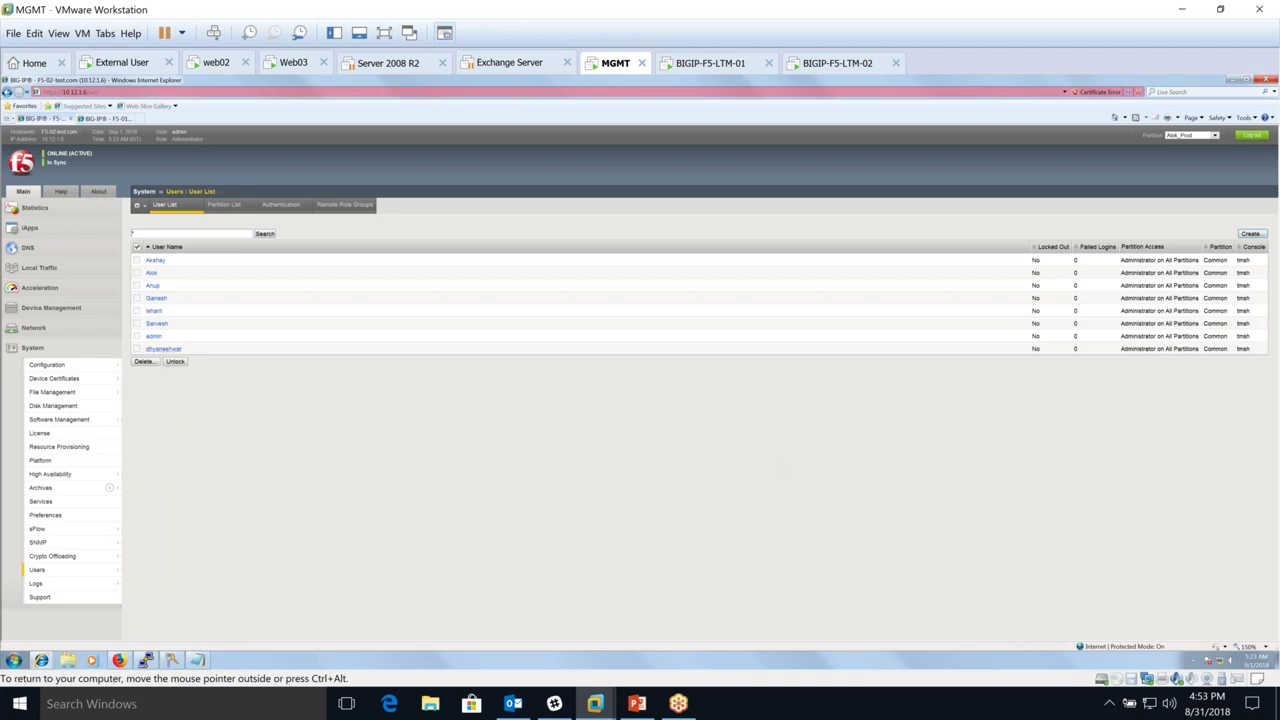
pyautogui.click(152, 273)
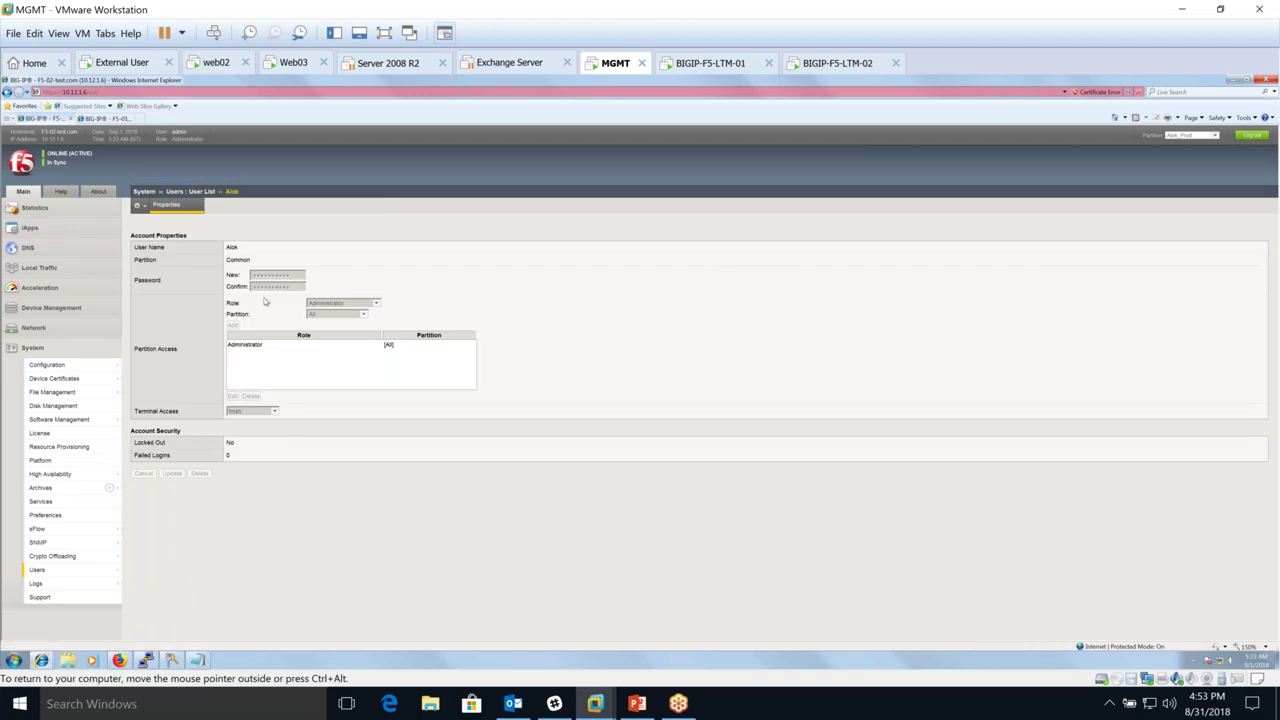
pyautogui.moveTo(207, 253); pyautogui.dragTo(242, 248)
pyautogui.moveTo(220, 267); pyautogui.dragTo(118, 266)
pyautogui.click(284, 347)
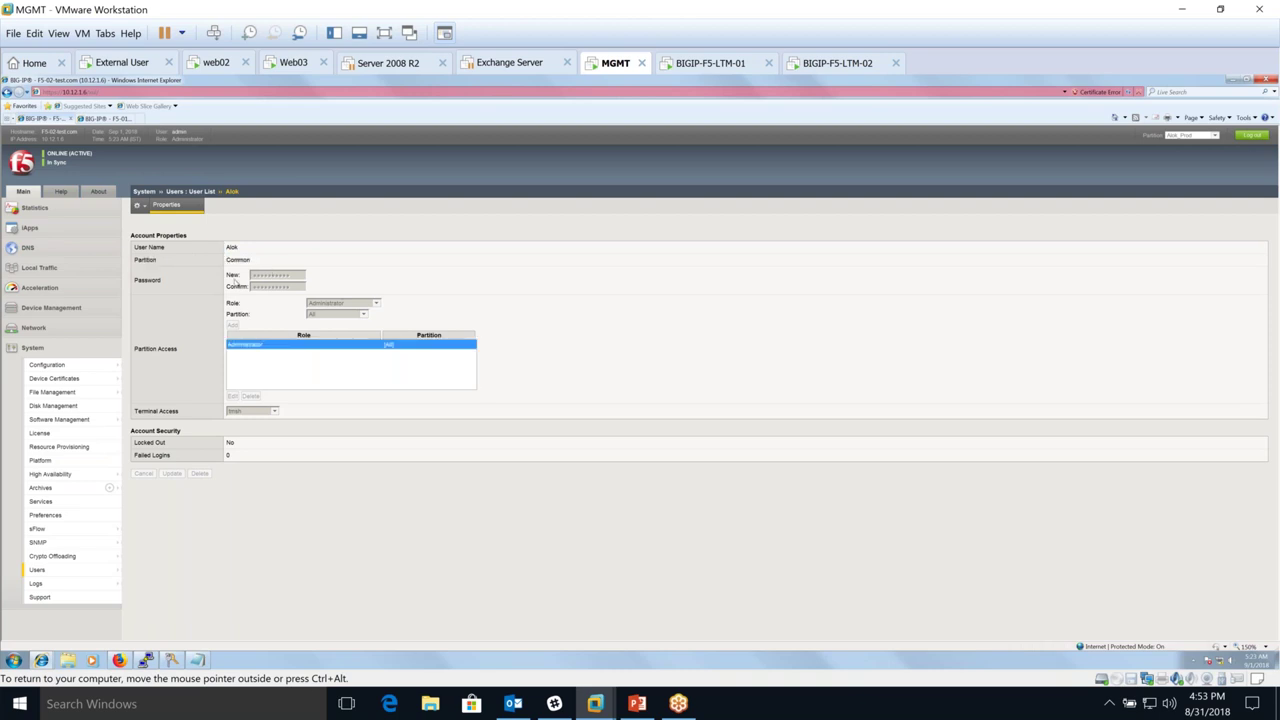
pyautogui.moveTo(219, 247); pyautogui.dragTo(242, 248)
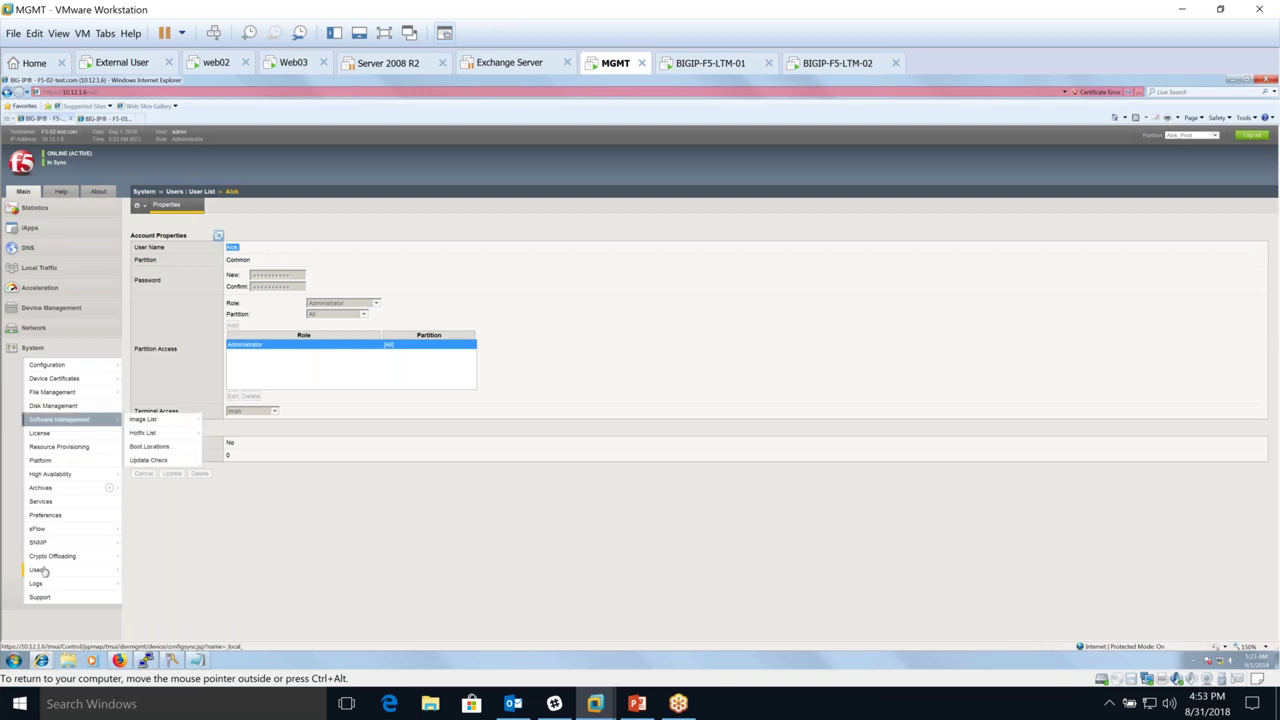
pyautogui.moveTo(45, 573)
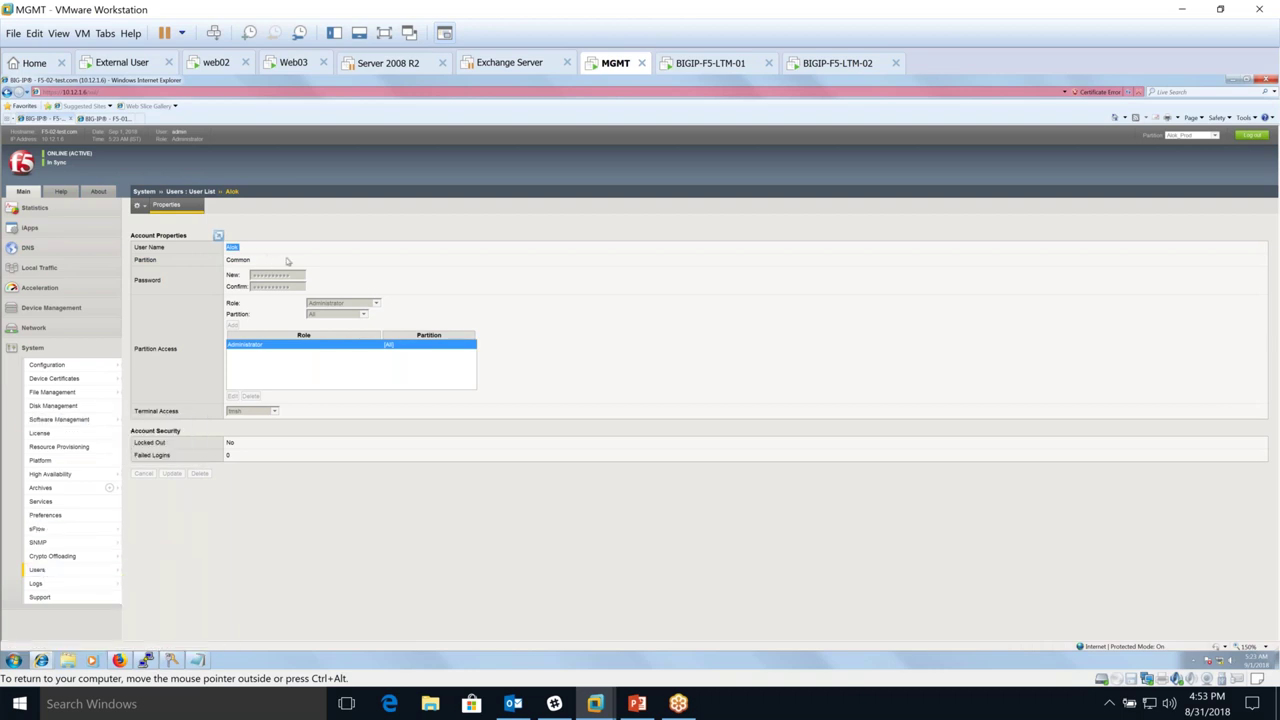
pyautogui.moveTo(264, 260); pyautogui.dragTo(227, 260)
pyautogui.click(58, 577)
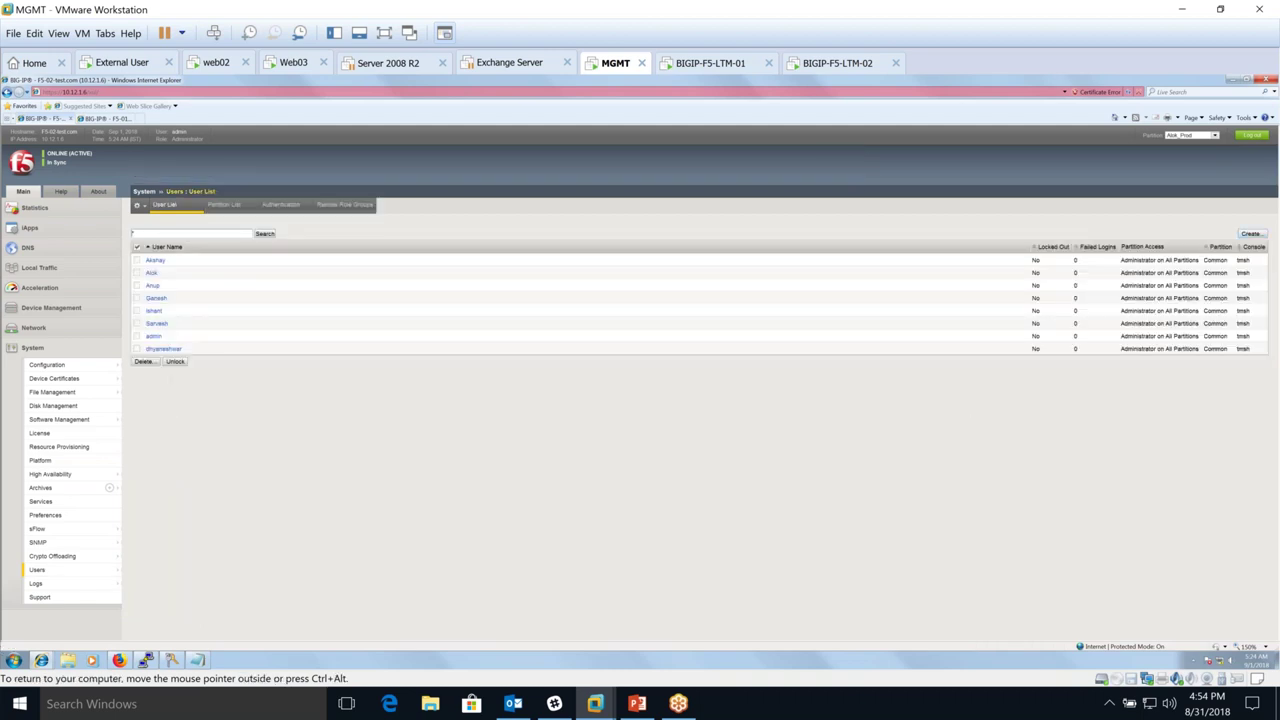
# - Start a new user account named Max01 and enter and confirm the account password
pyautogui.click(1250, 233)
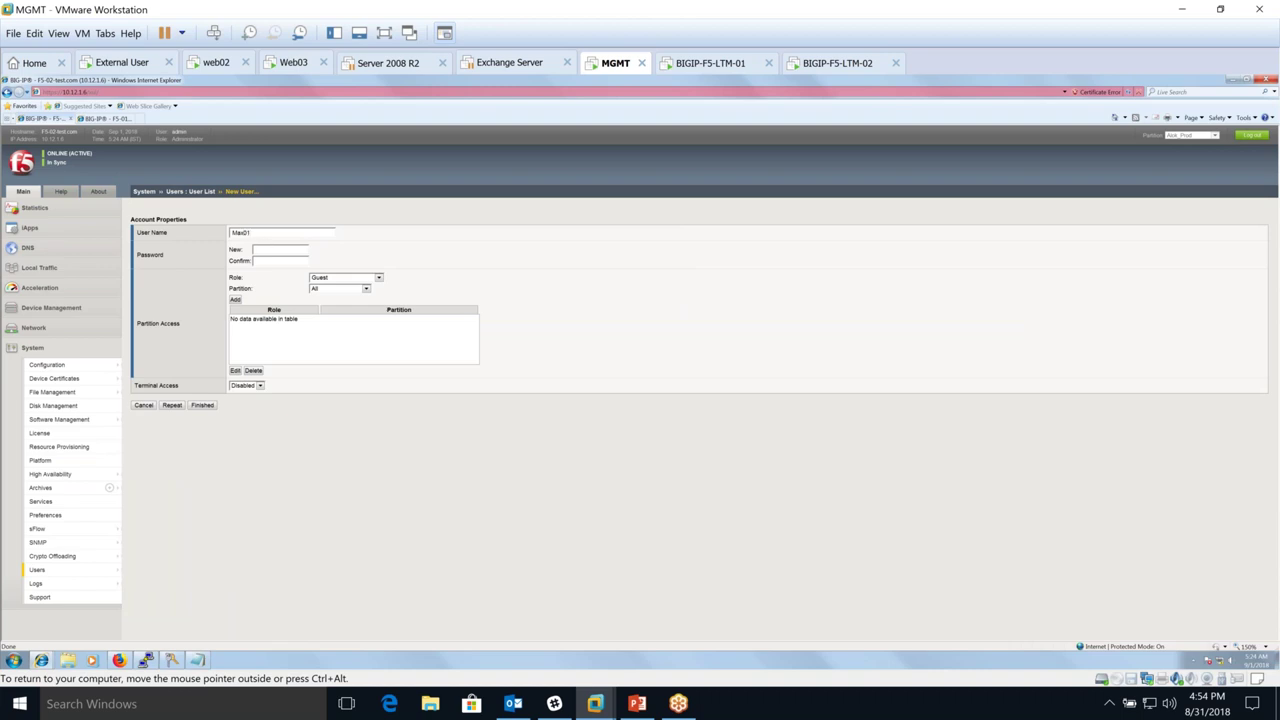
pyautogui.click(280, 249)
pyautogui.write('*******')
pyautogui.press('Tab')
pyautogui.write('*******')
# - Try granting the new user the Guest role on the first production partition and remove that entry from the partition access
pyautogui.click(344, 279)
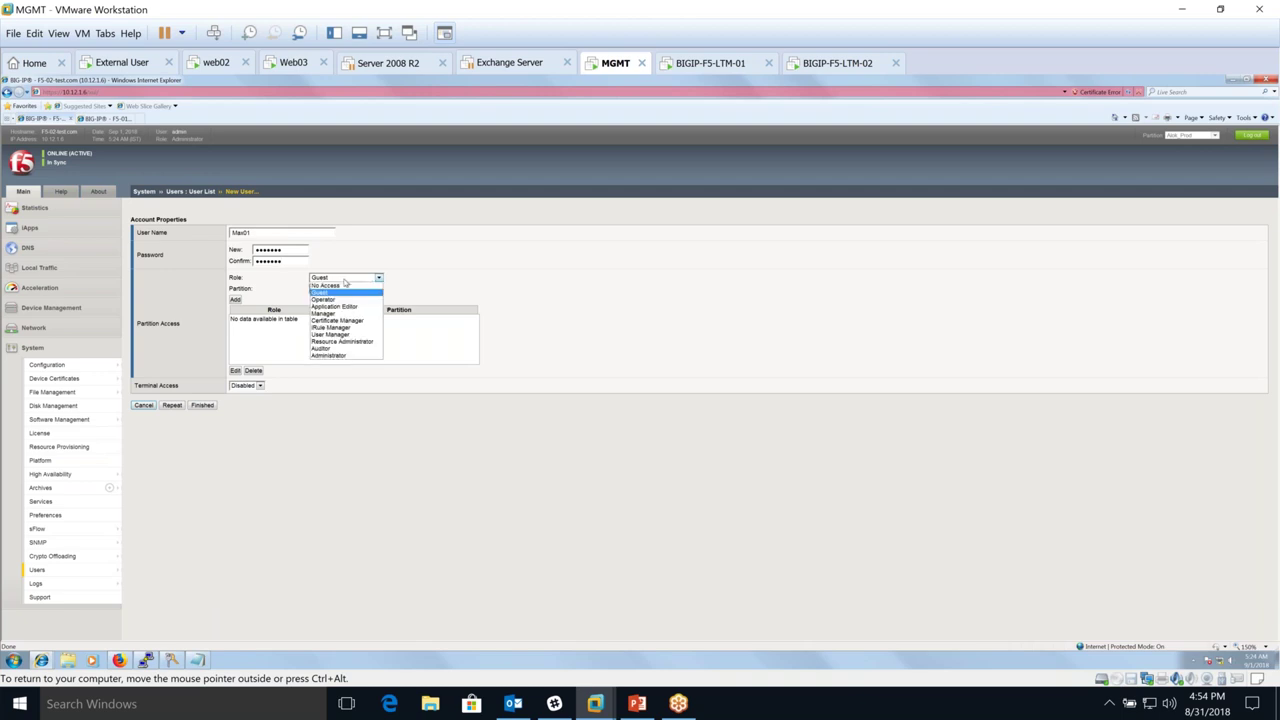
pyautogui.click(338, 356)
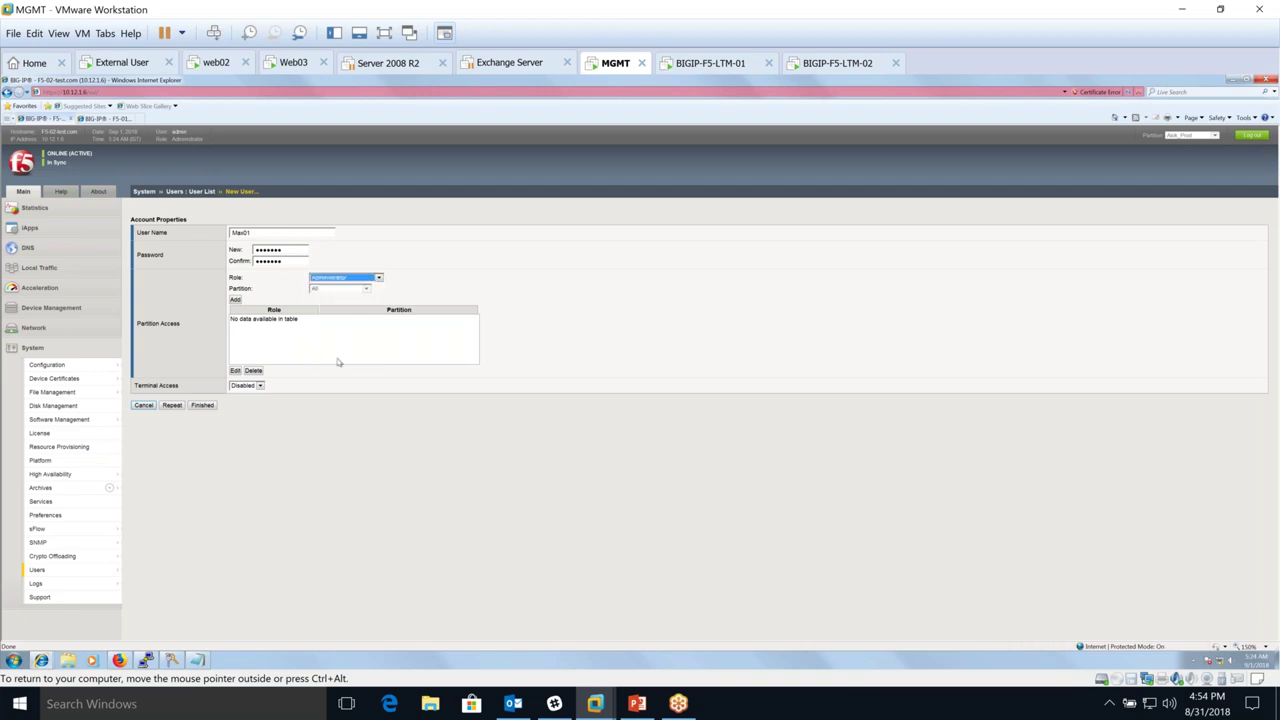
pyautogui.click(358, 294)
pyautogui.click(372, 279)
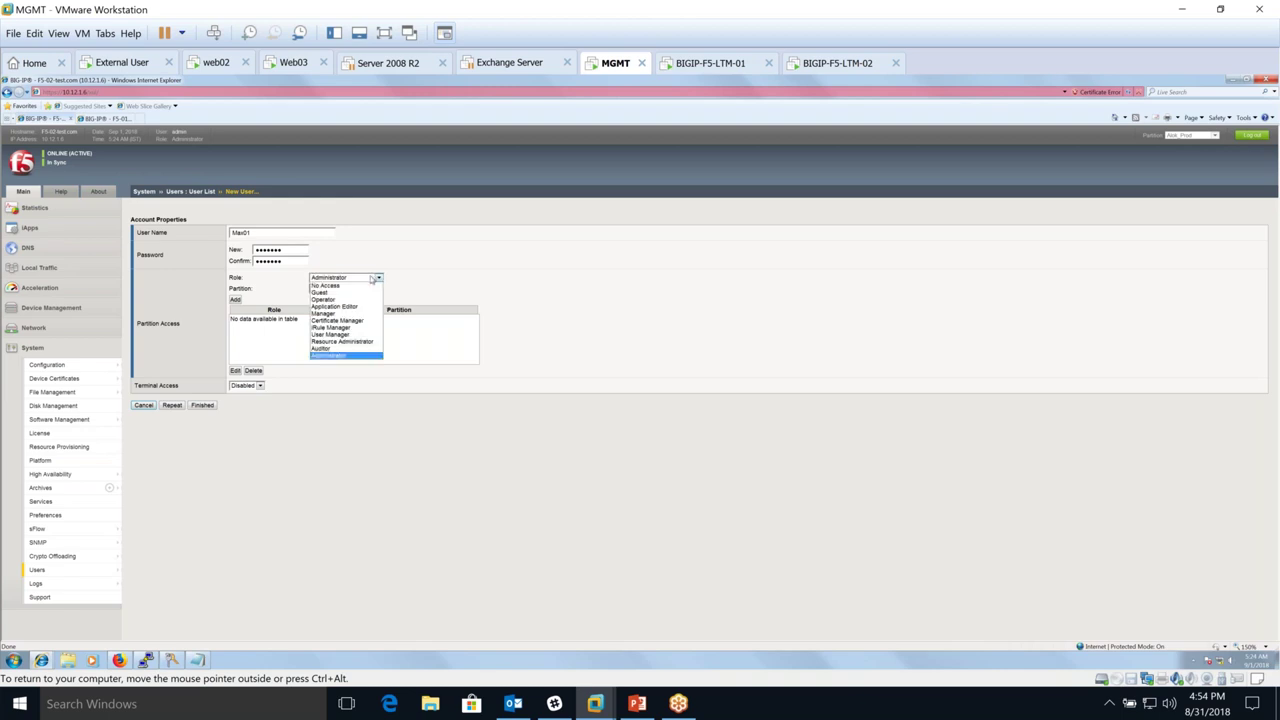
pyautogui.click(346, 292)
pyautogui.click(344, 289)
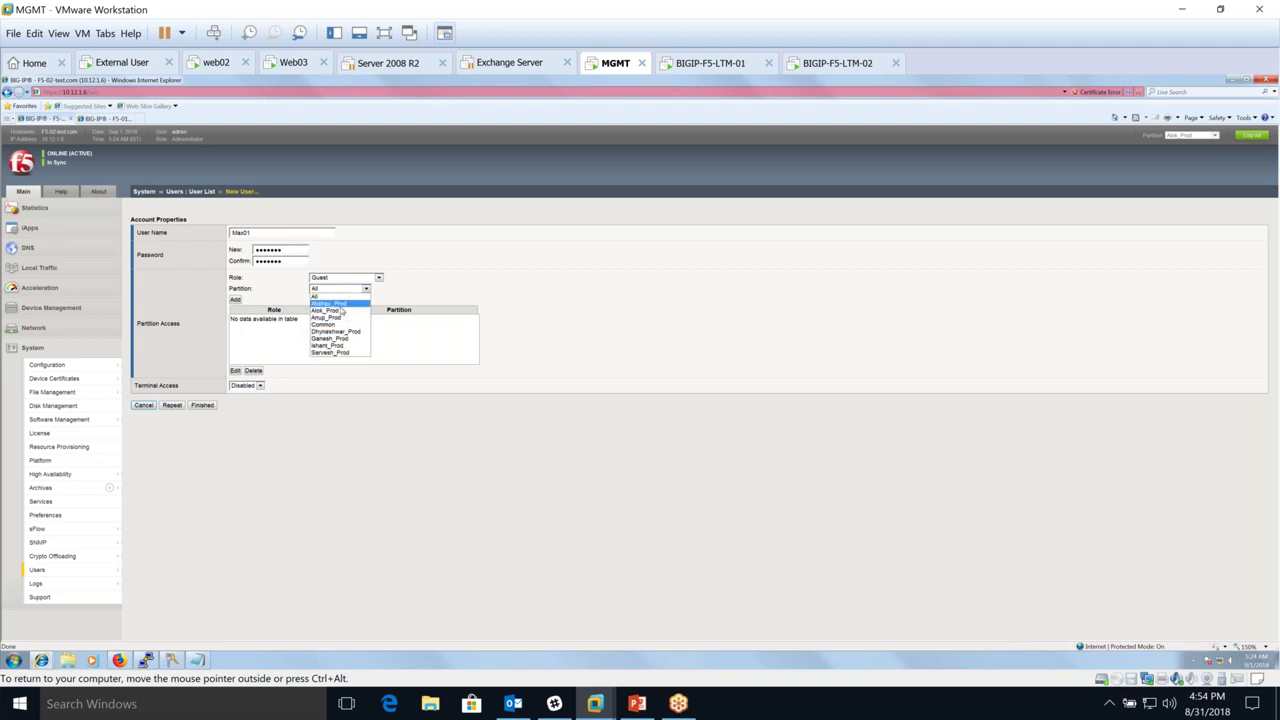
pyautogui.click(340, 304)
pyautogui.click(236, 300)
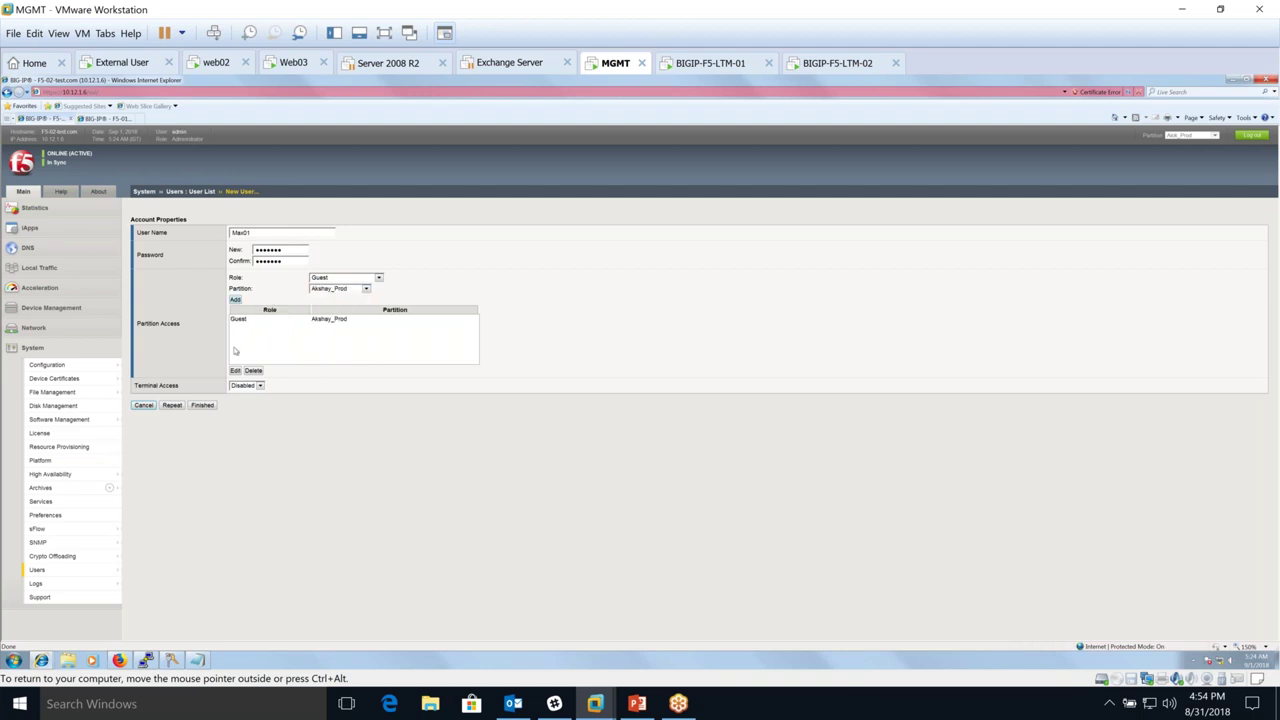
pyautogui.click(240, 320)
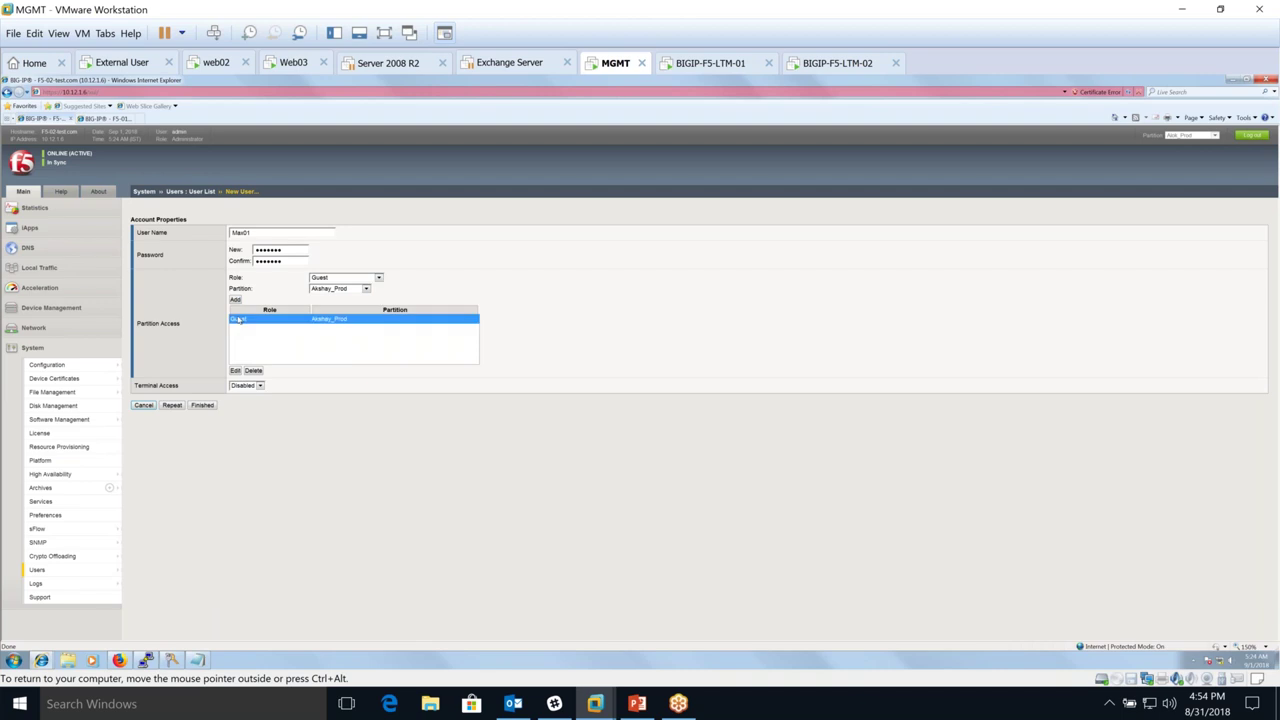
pyautogui.click(253, 371)
# - Try out the Operator, Resource Administrator and User Manager roles for the new user
pyautogui.click(343, 278)
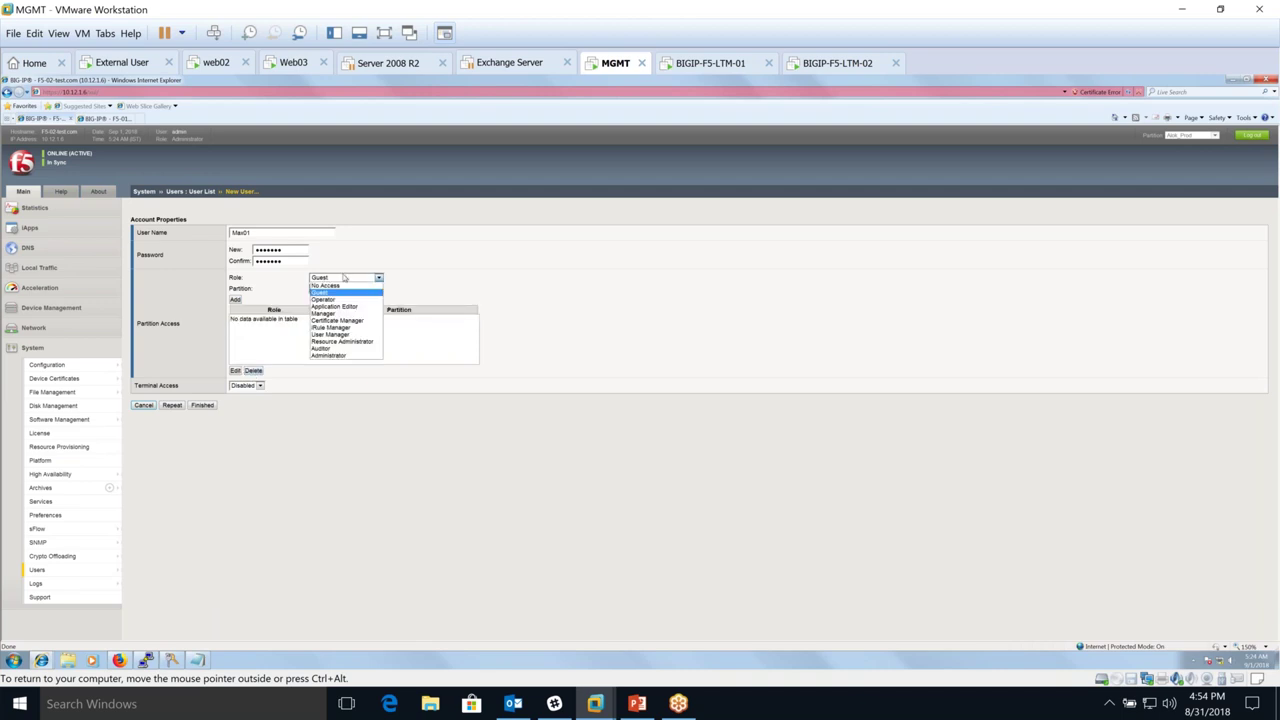
pyautogui.click(343, 300)
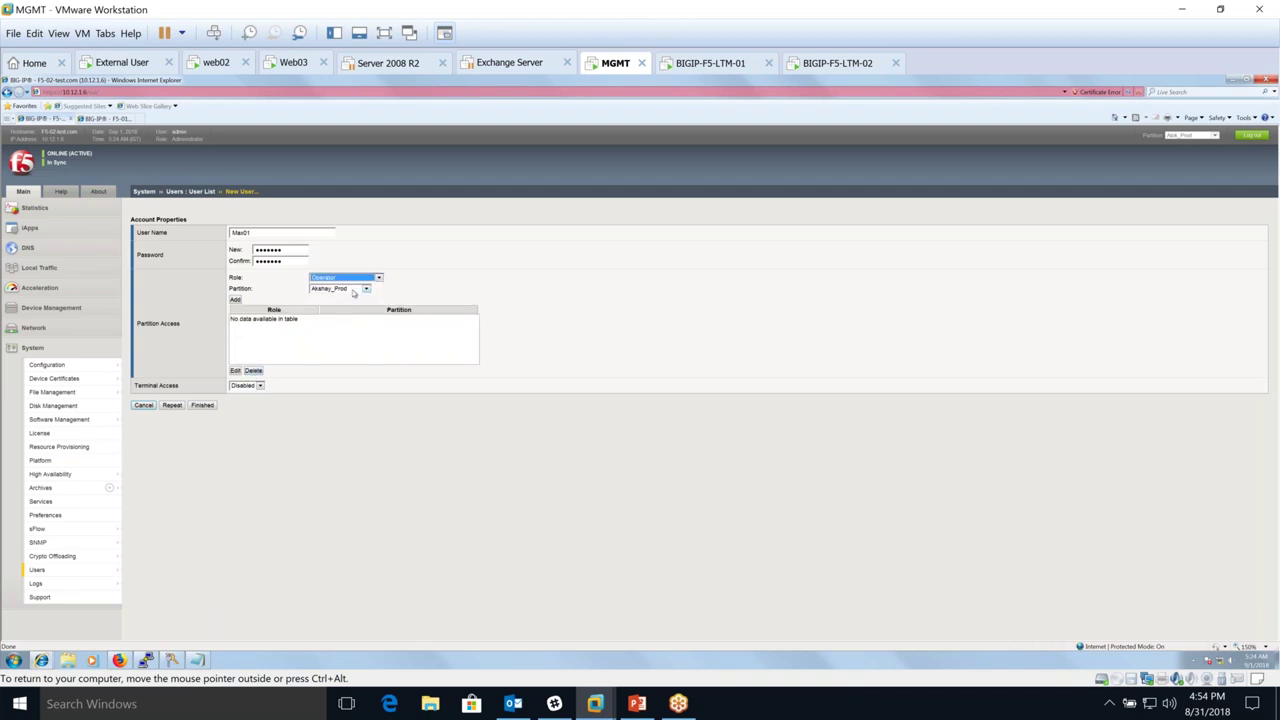
pyautogui.click(345, 288)
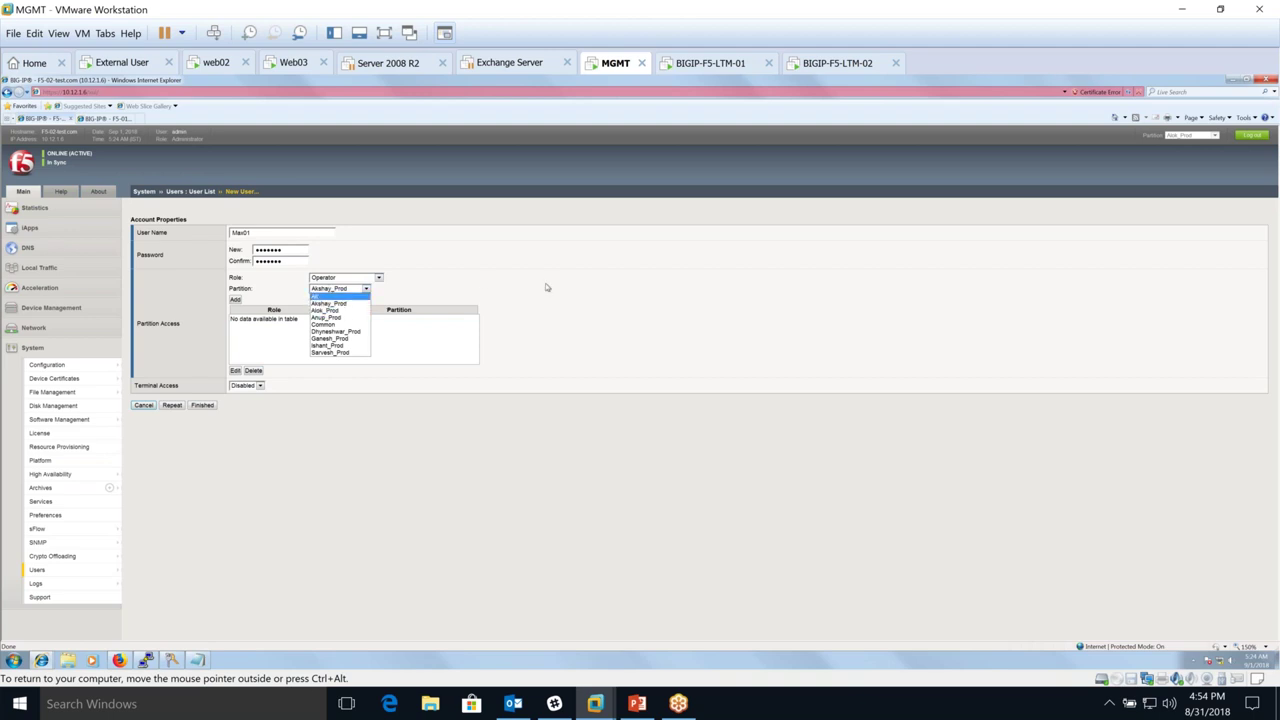
pyautogui.click(404, 282)
pyautogui.click(378, 280)
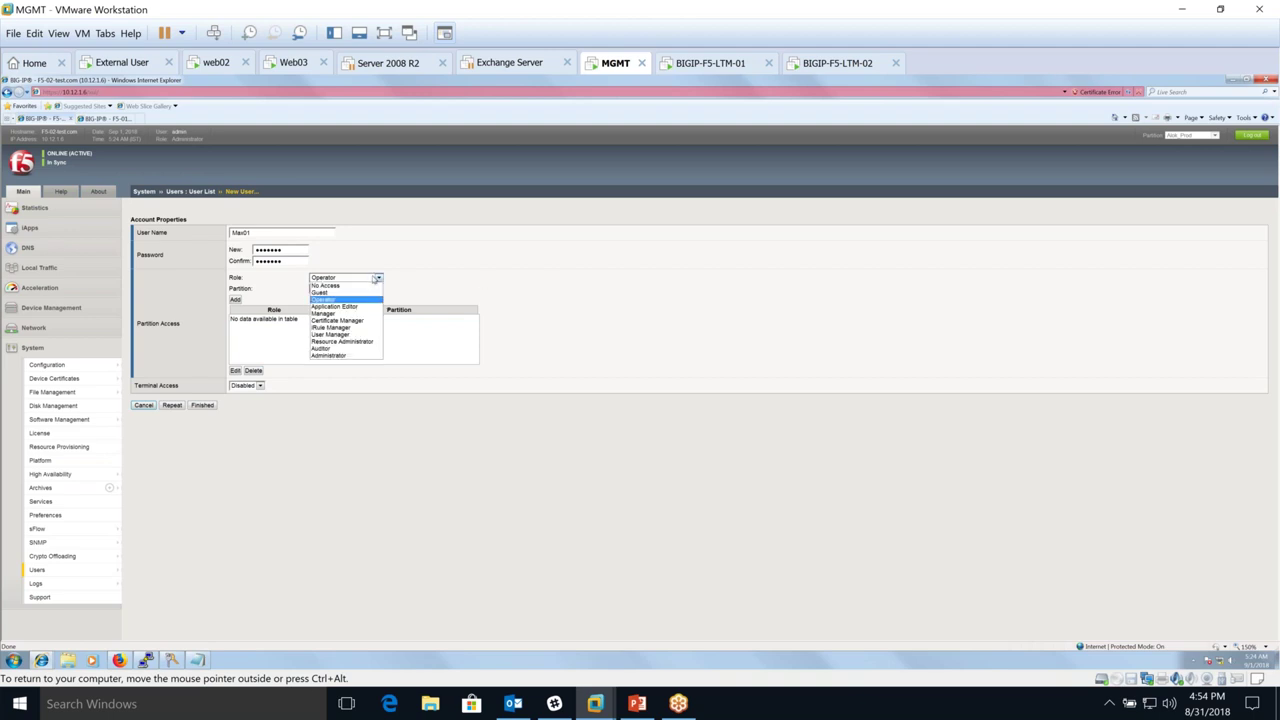
pyautogui.click(316, 345)
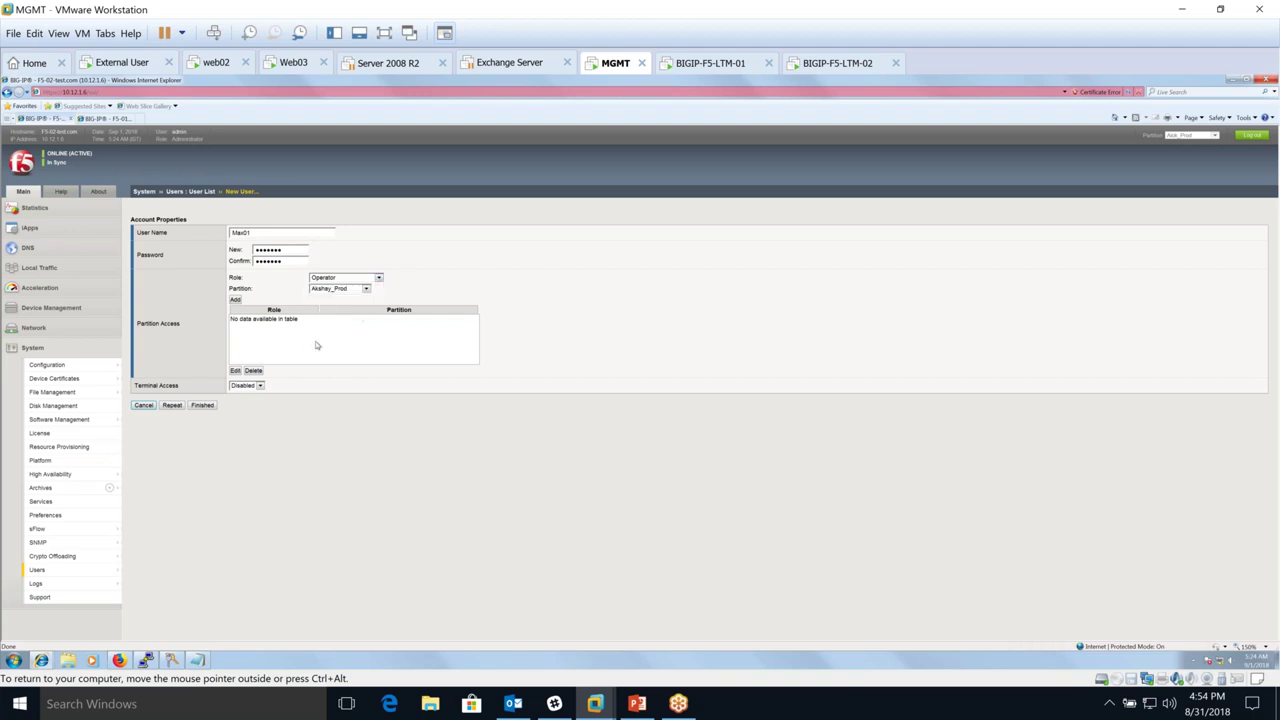
pyautogui.click(377, 278)
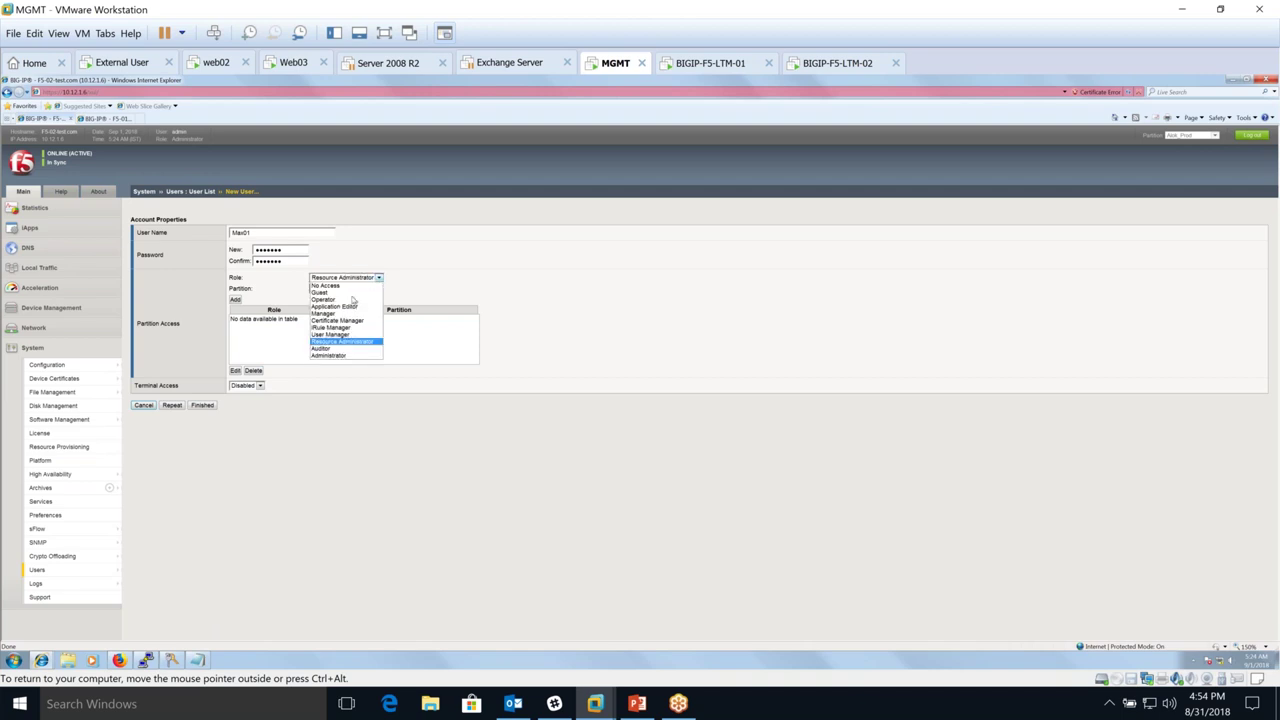
pyautogui.click(341, 335)
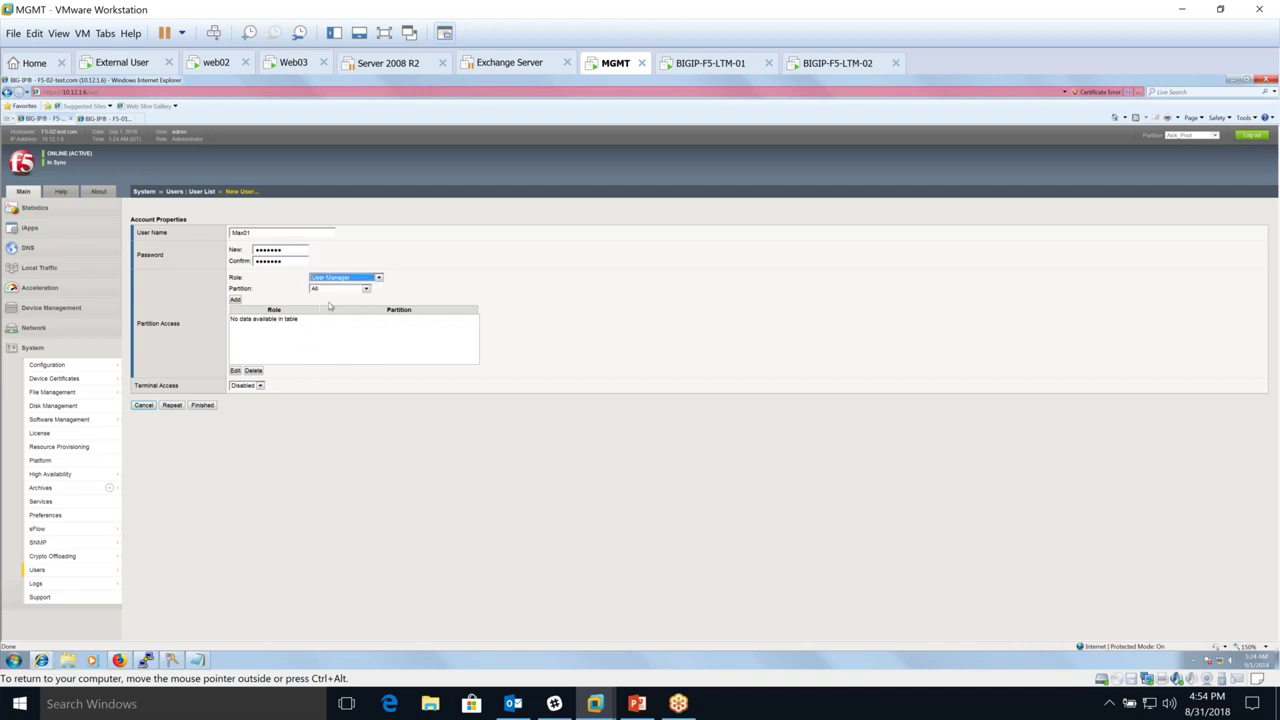
# - Add the Administrator role on all partitions to the new user's partition access
pyautogui.click(350, 278)
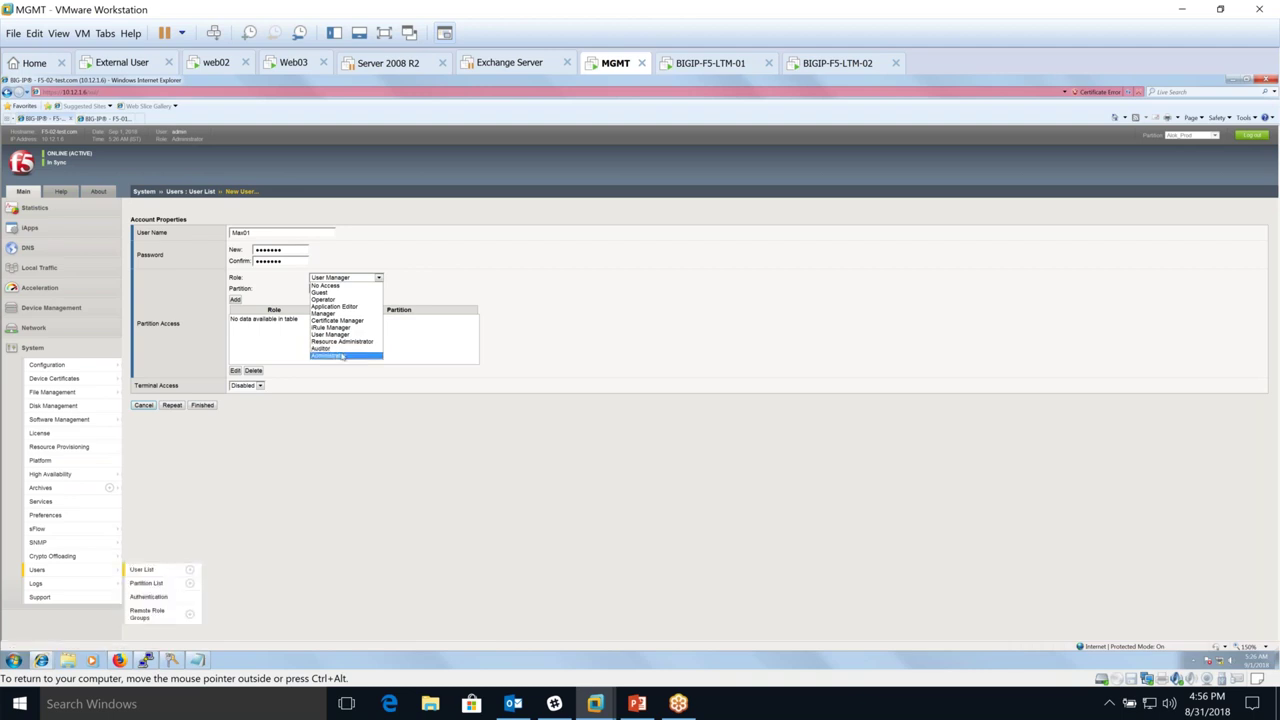
pyautogui.click(340, 356)
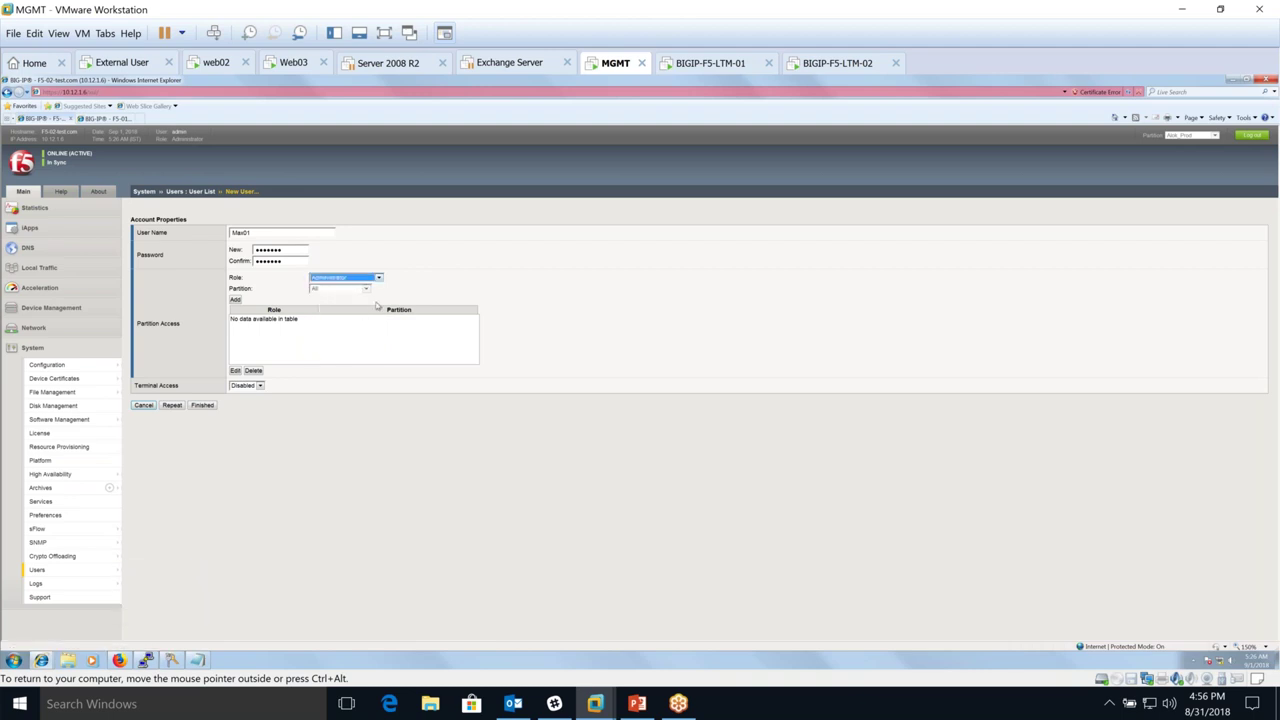
pyautogui.click(336, 296)
pyautogui.click(235, 300)
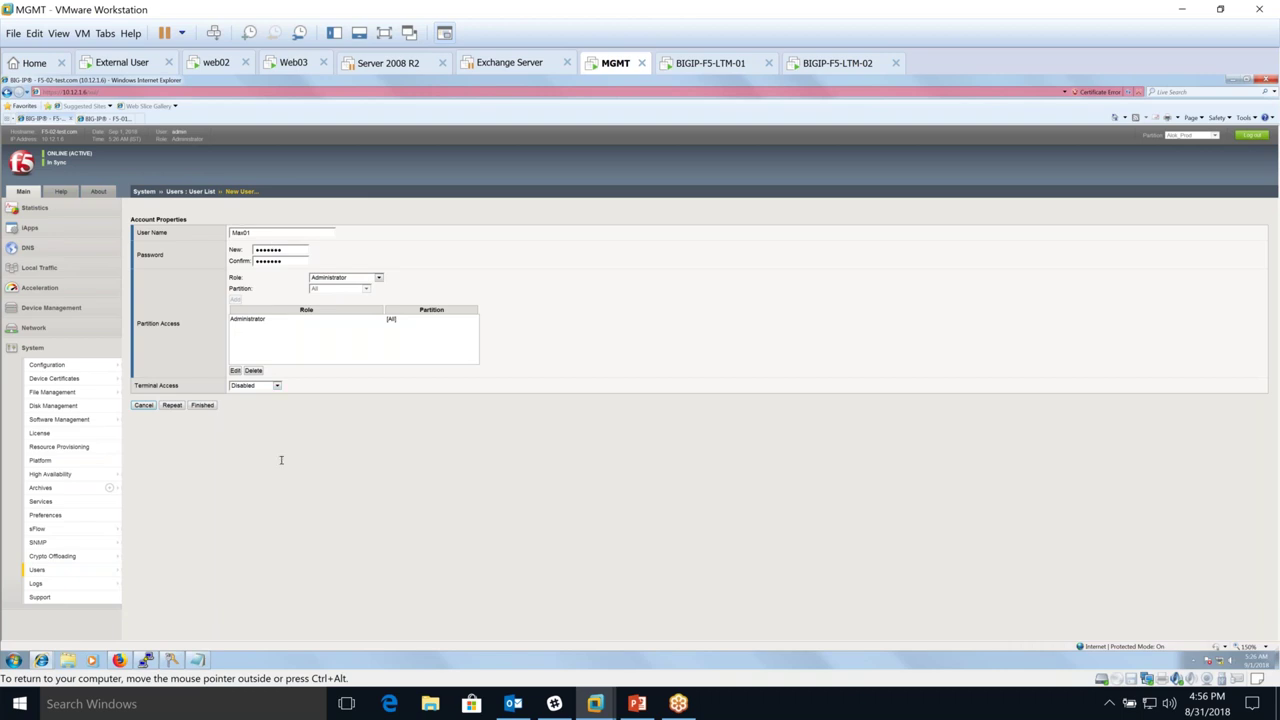
# - Set the new user's terminal access to tmsh and finish creating the account
pyautogui.click(266, 387)
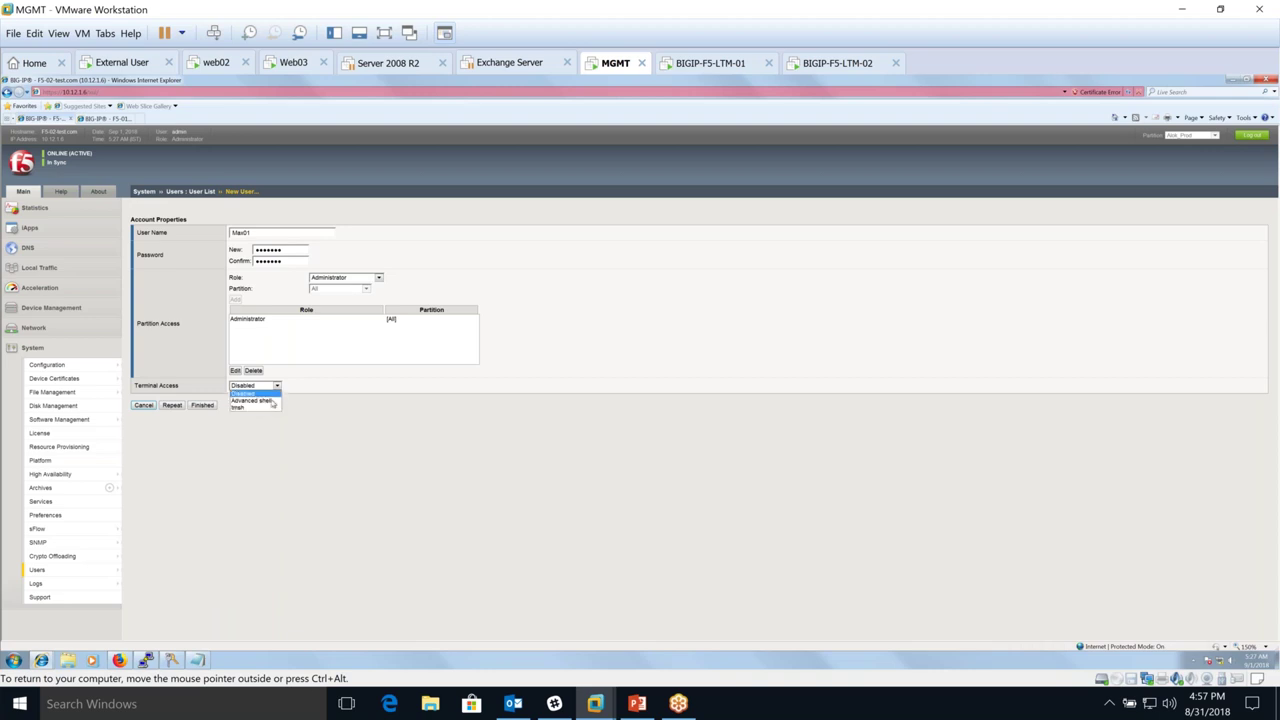
pyautogui.press('Escape')
pyautogui.press('Down')
pyautogui.click(252, 388)
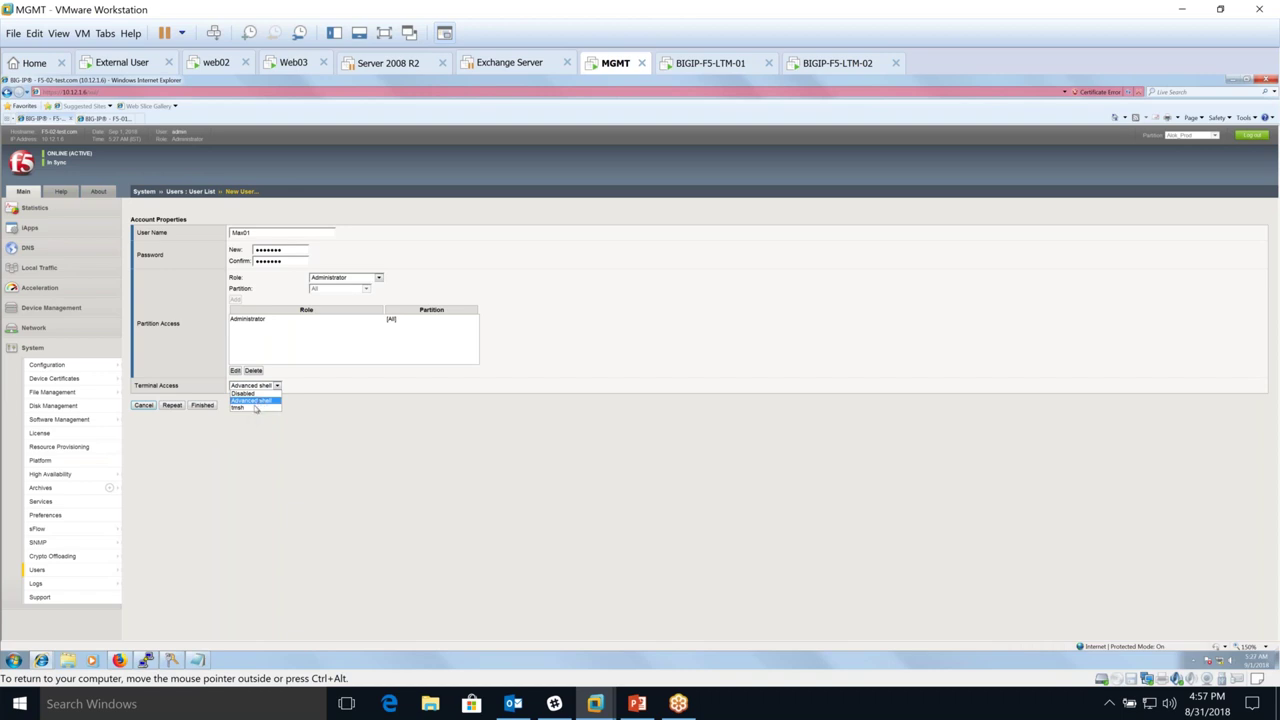
pyautogui.click(245, 407)
pyautogui.click(248, 388)
pyautogui.click(252, 406)
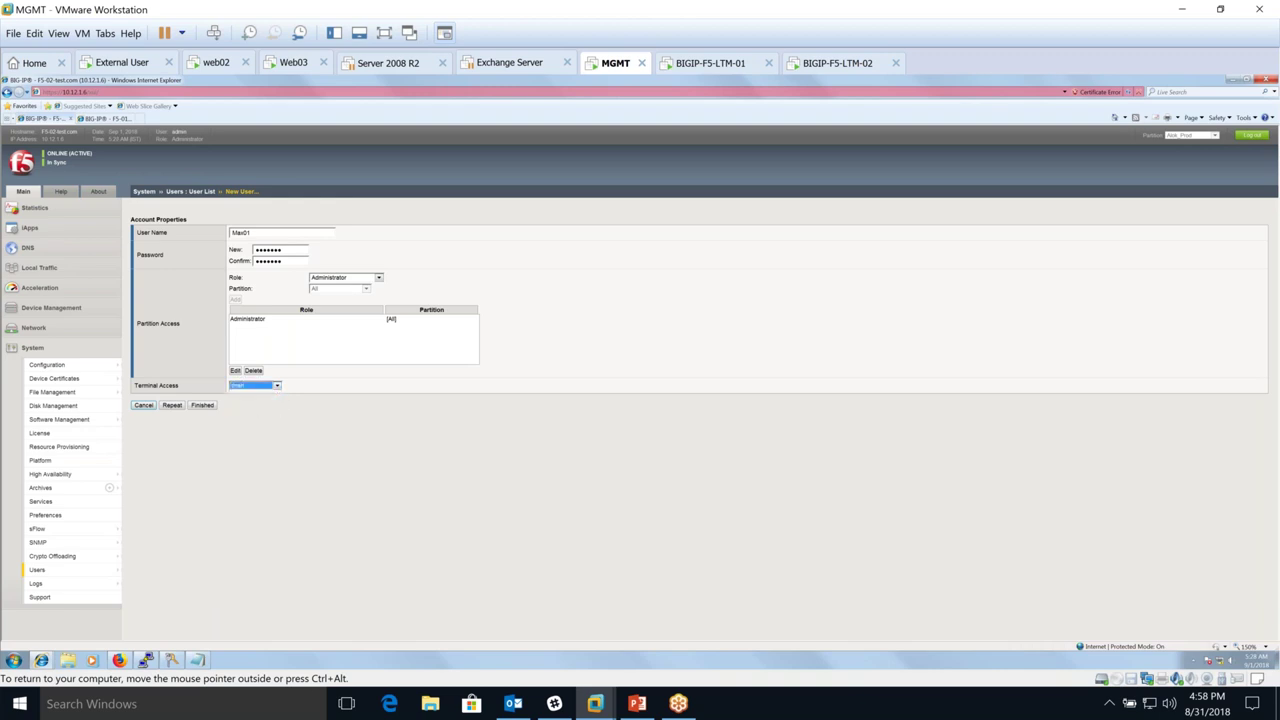
pyautogui.click(202, 405)
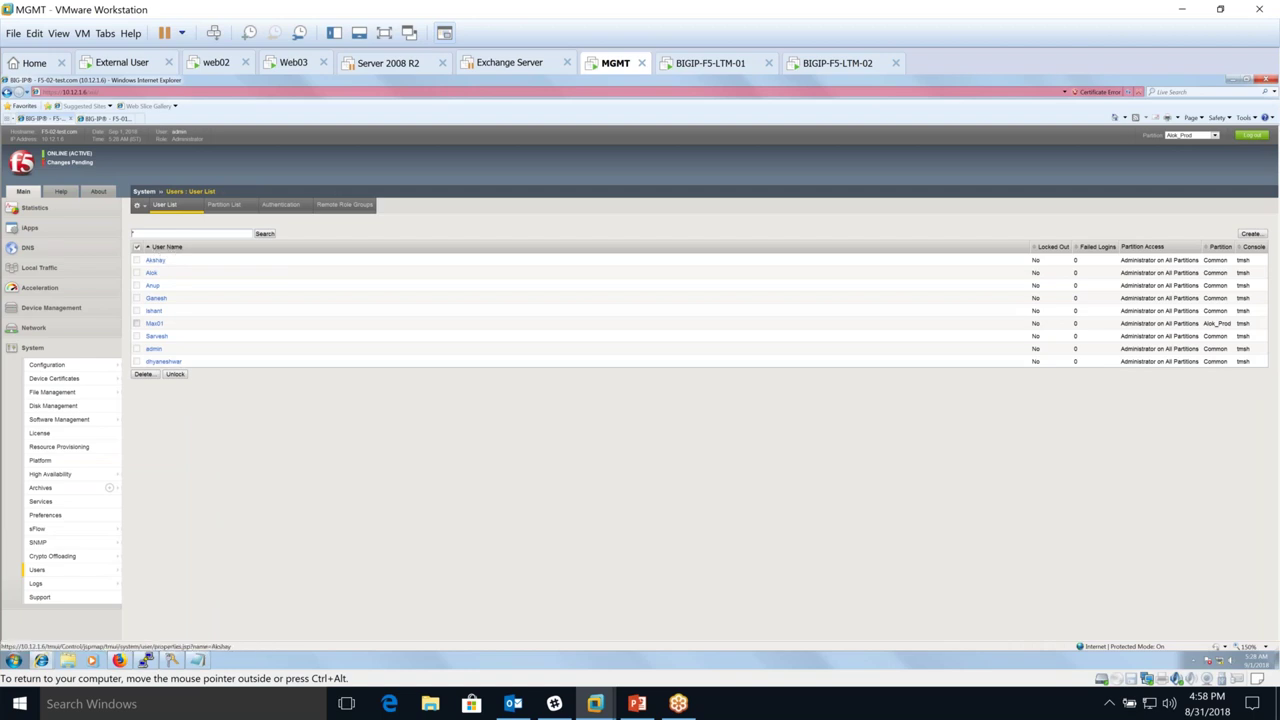
# - Create a partition named max01 from the partition list, keeping the default settings
pyautogui.click(224, 204)
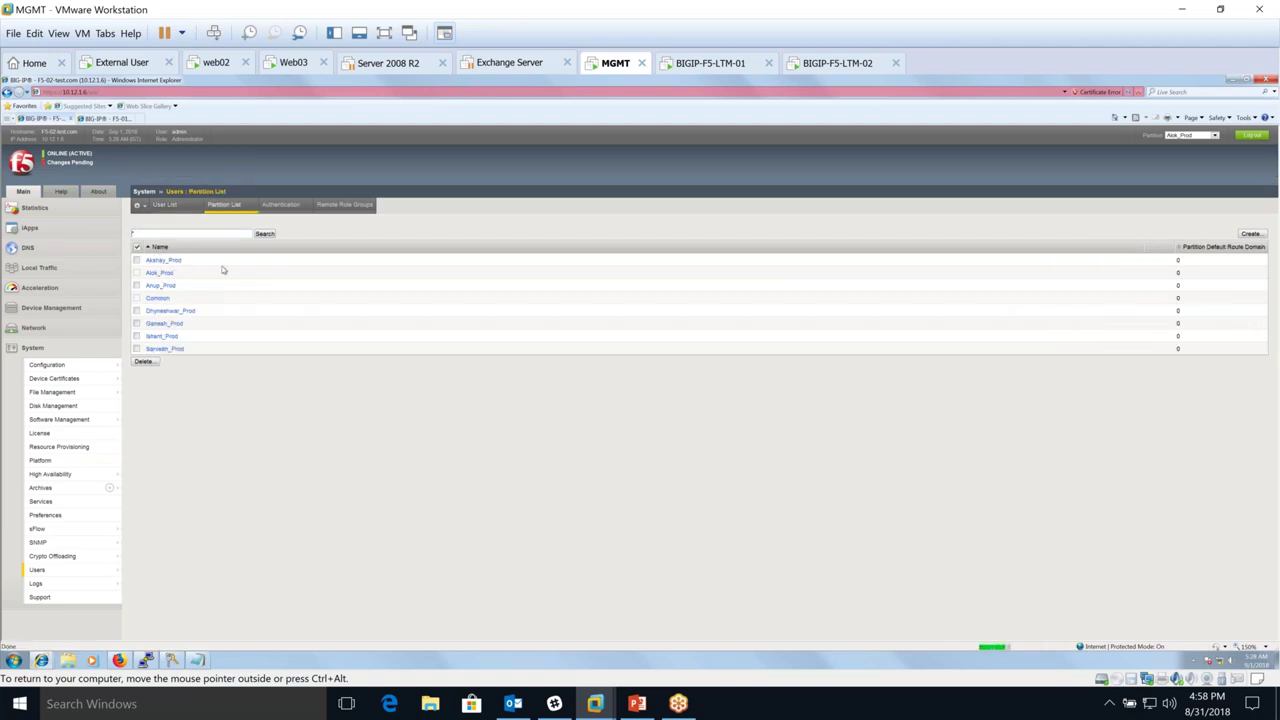
pyautogui.click(1250, 233)
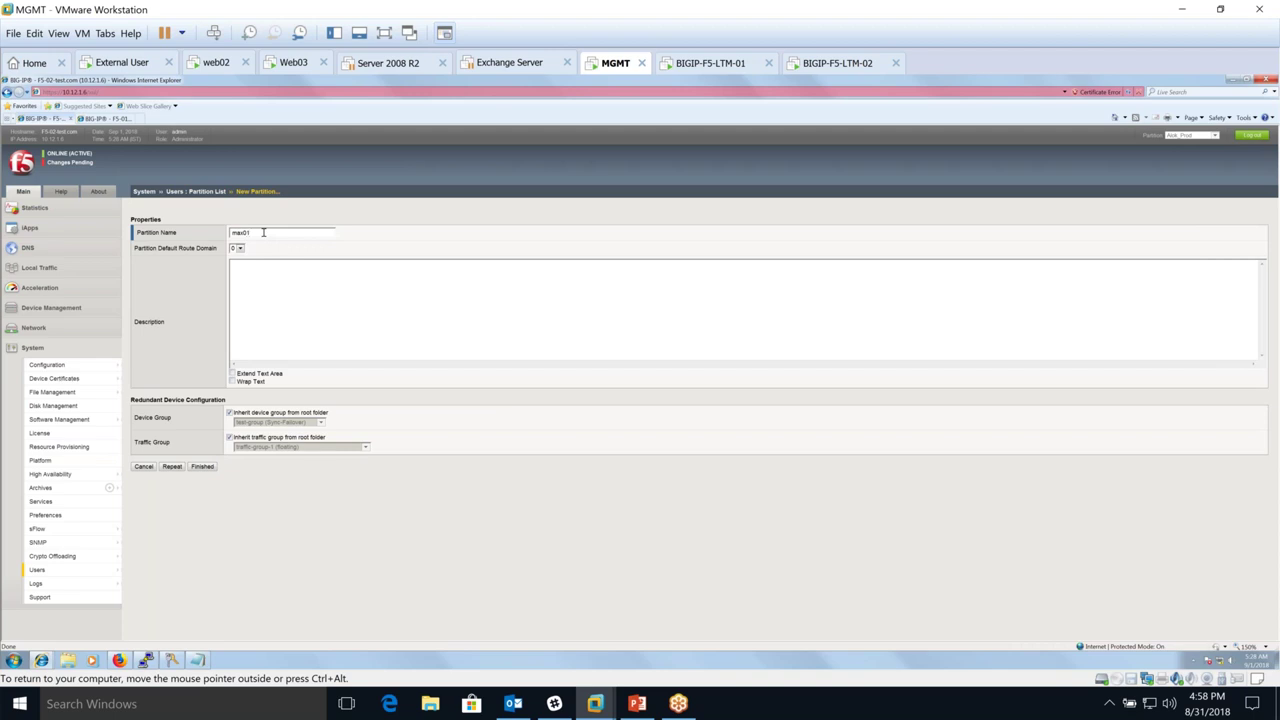
pyautogui.click(202, 467)
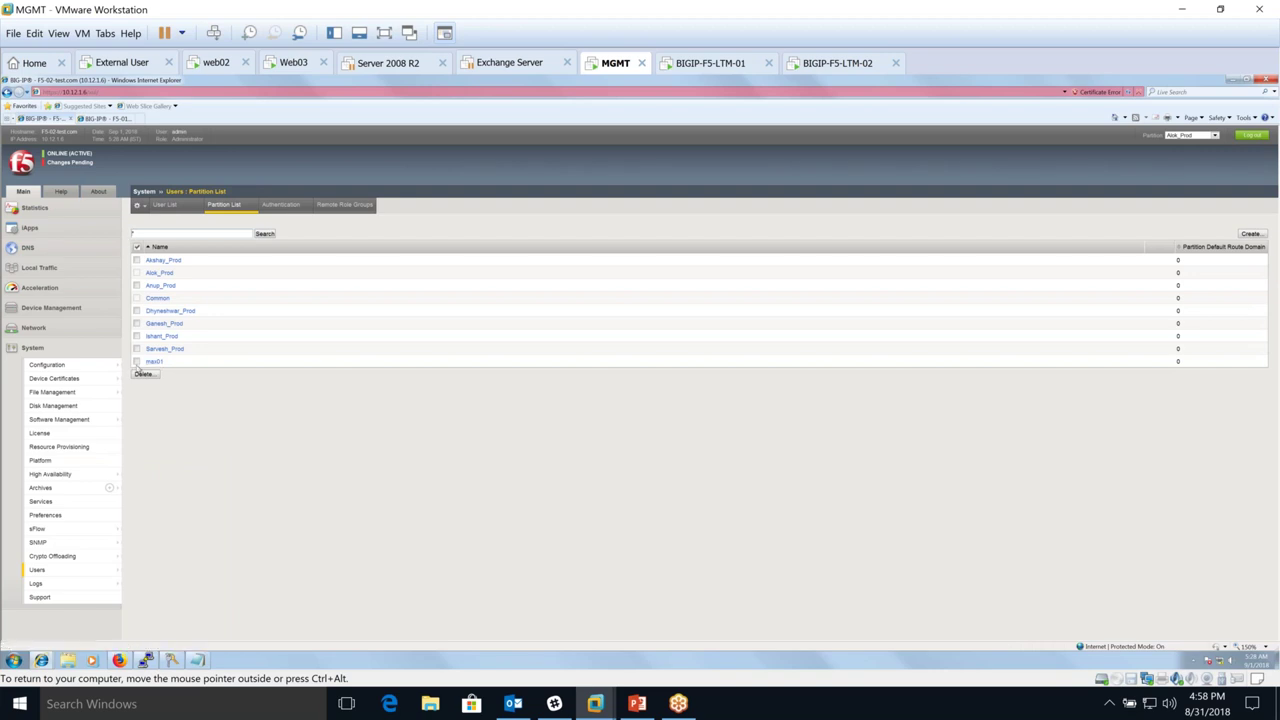
# - Delete the max01 partition and confirm its removal
pyautogui.click(137, 361)
pyautogui.click(143, 374)
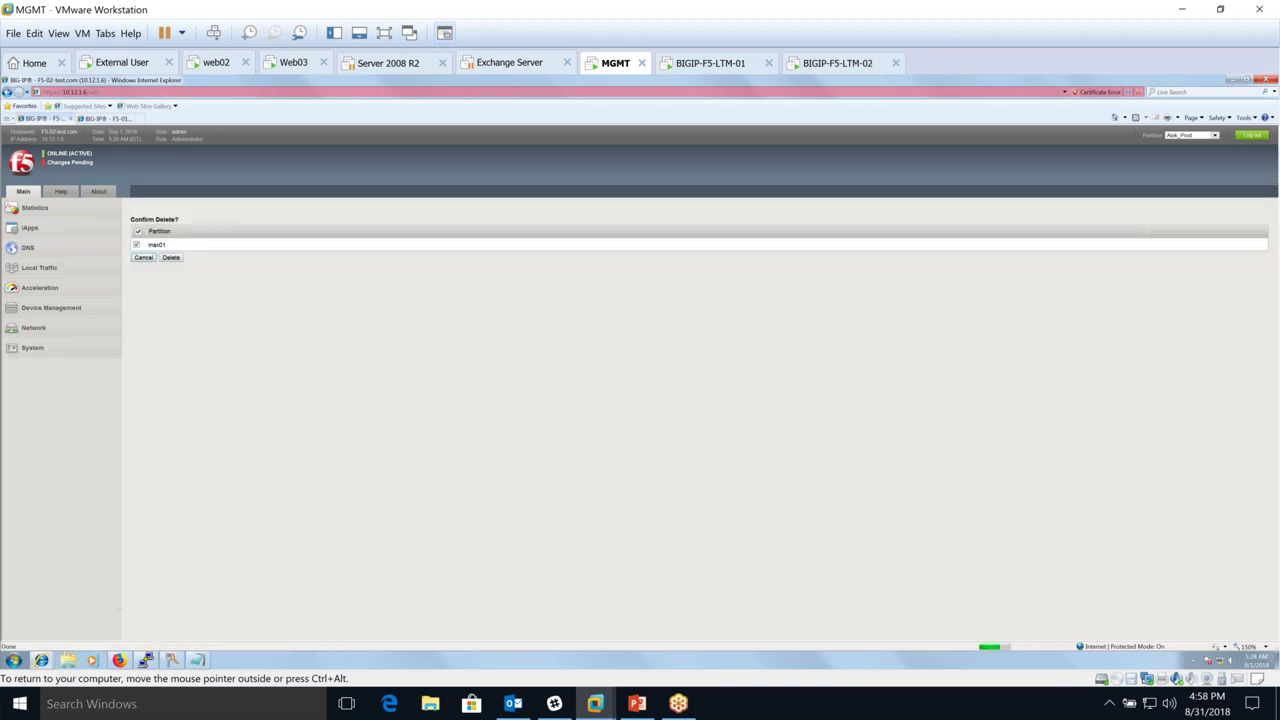
pyautogui.click(172, 258)
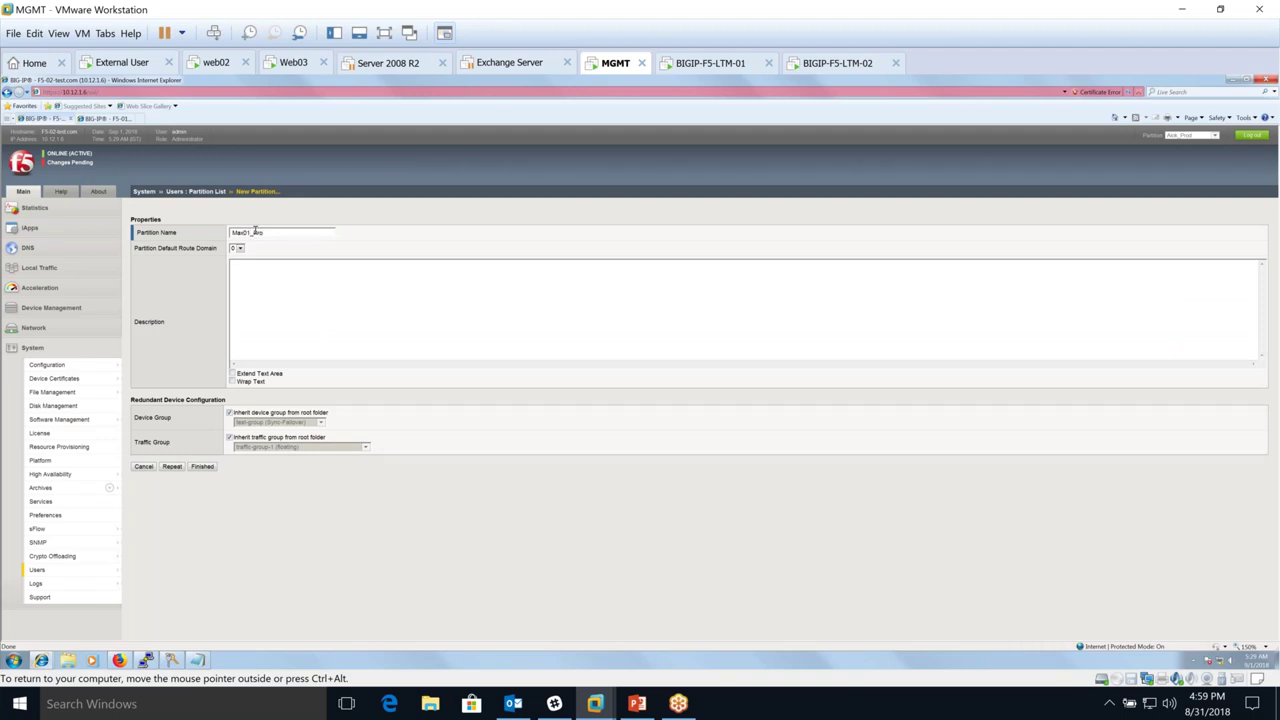
# - Create a partition named Max01_Prod, keeping the default route domain and inherited device and traffic groups
pyautogui.moveTo(280, 237); pyautogui.dragTo(224, 232)
pyautogui.press('Return')
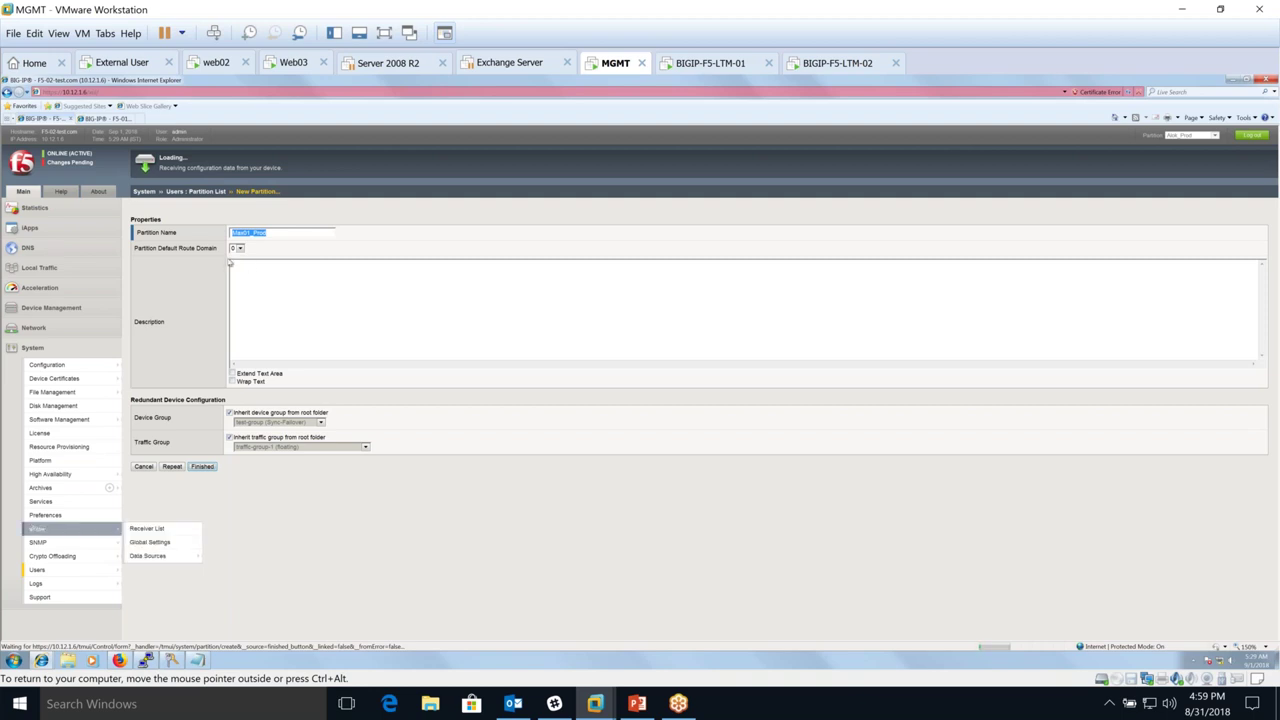
# - Examine the properties of the Max01_Prod partition and the packet filter log
pyautogui.moveTo(54, 575)
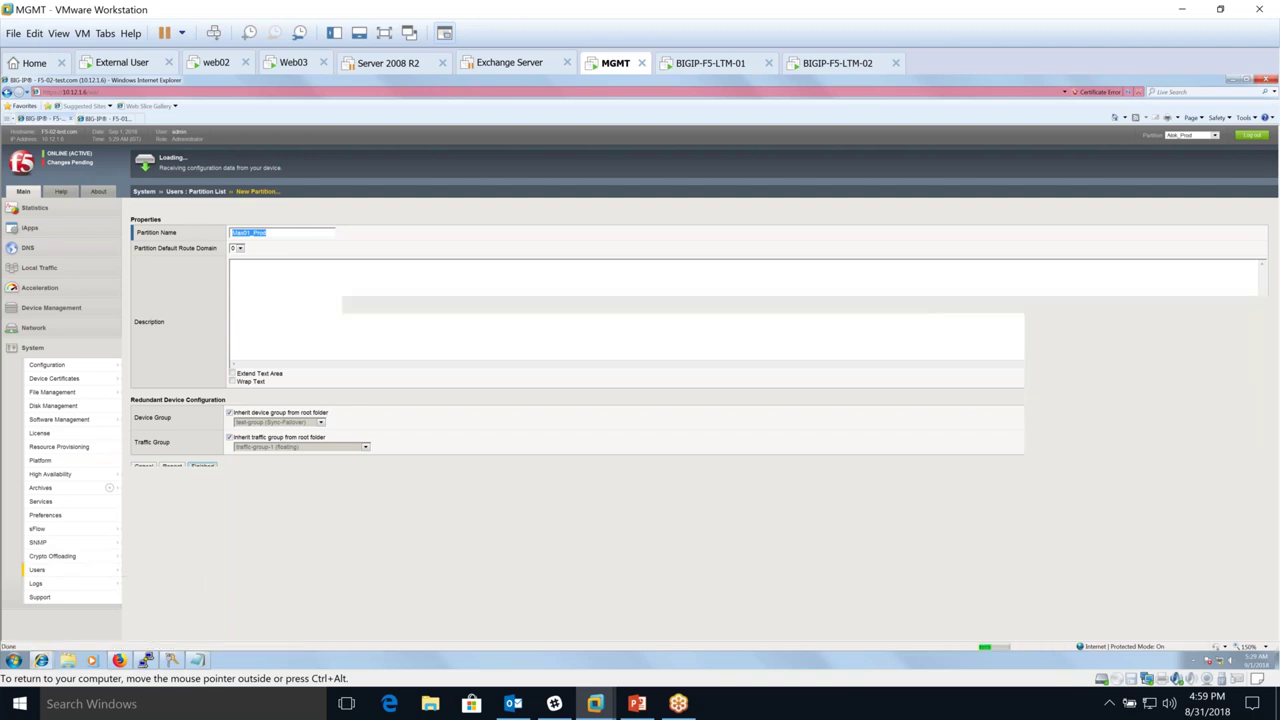
pyautogui.click(162, 348)
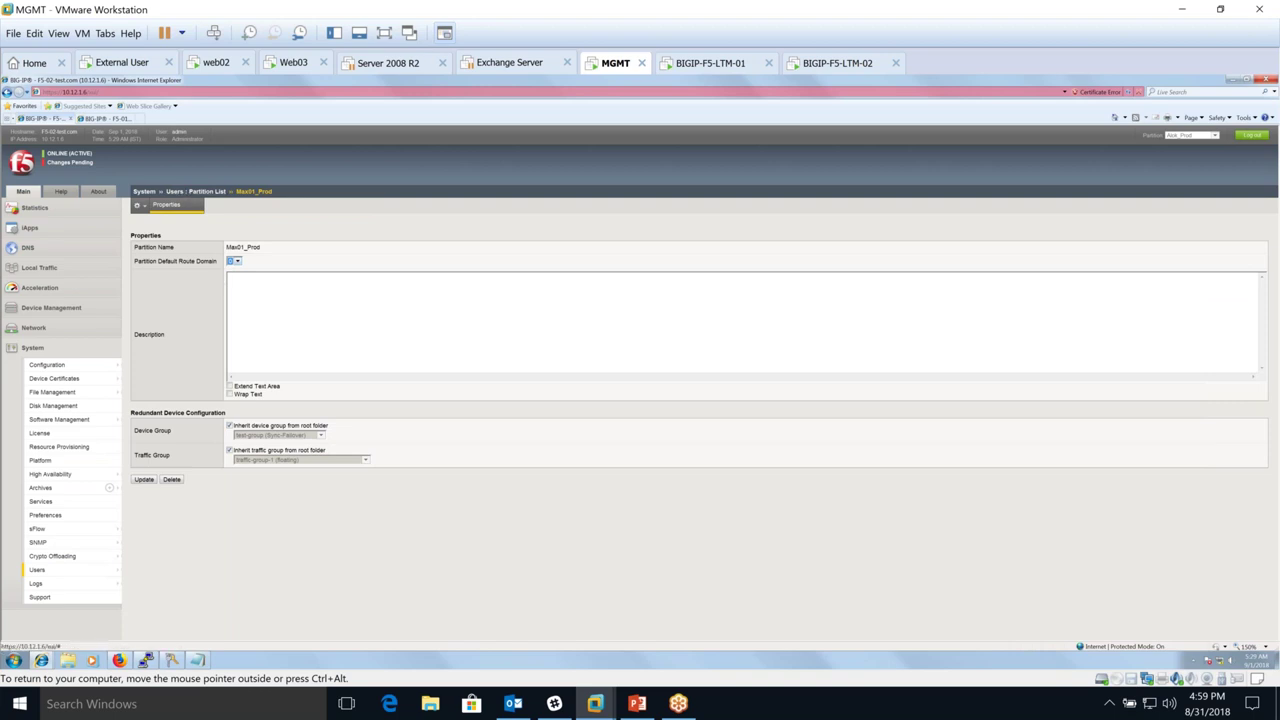
pyautogui.moveTo(106, 583)
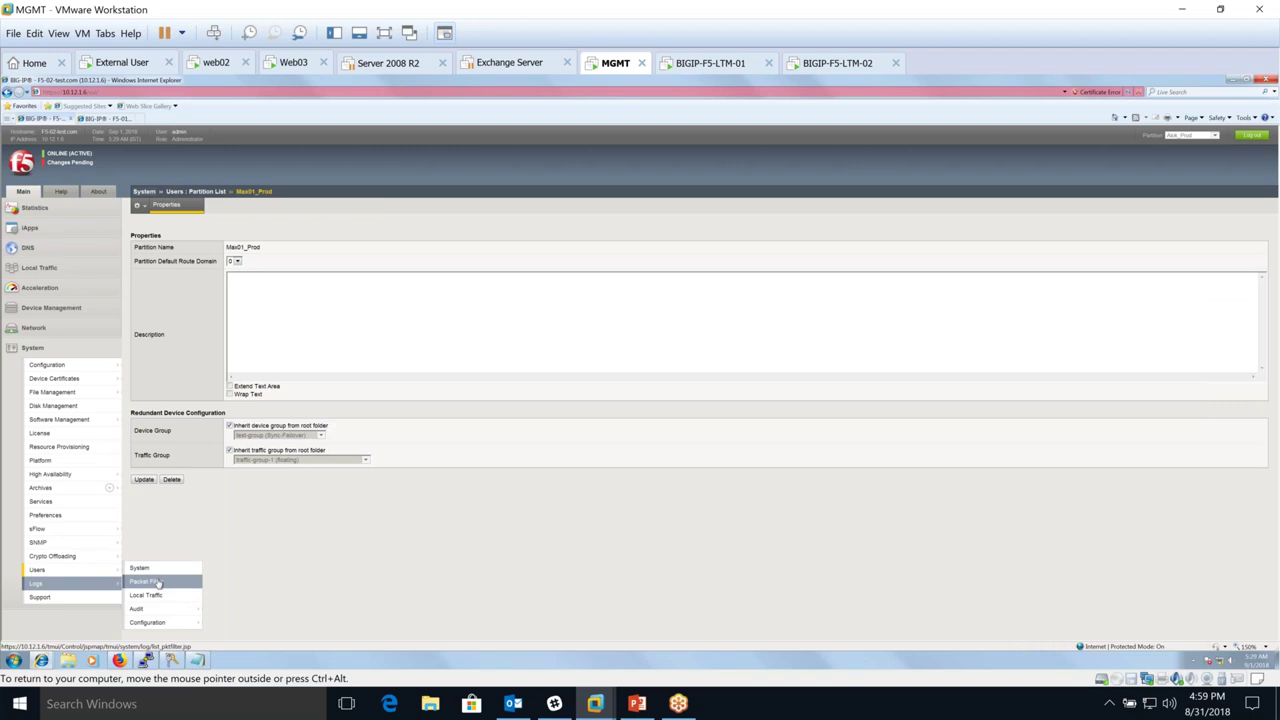
pyautogui.click(158, 583)
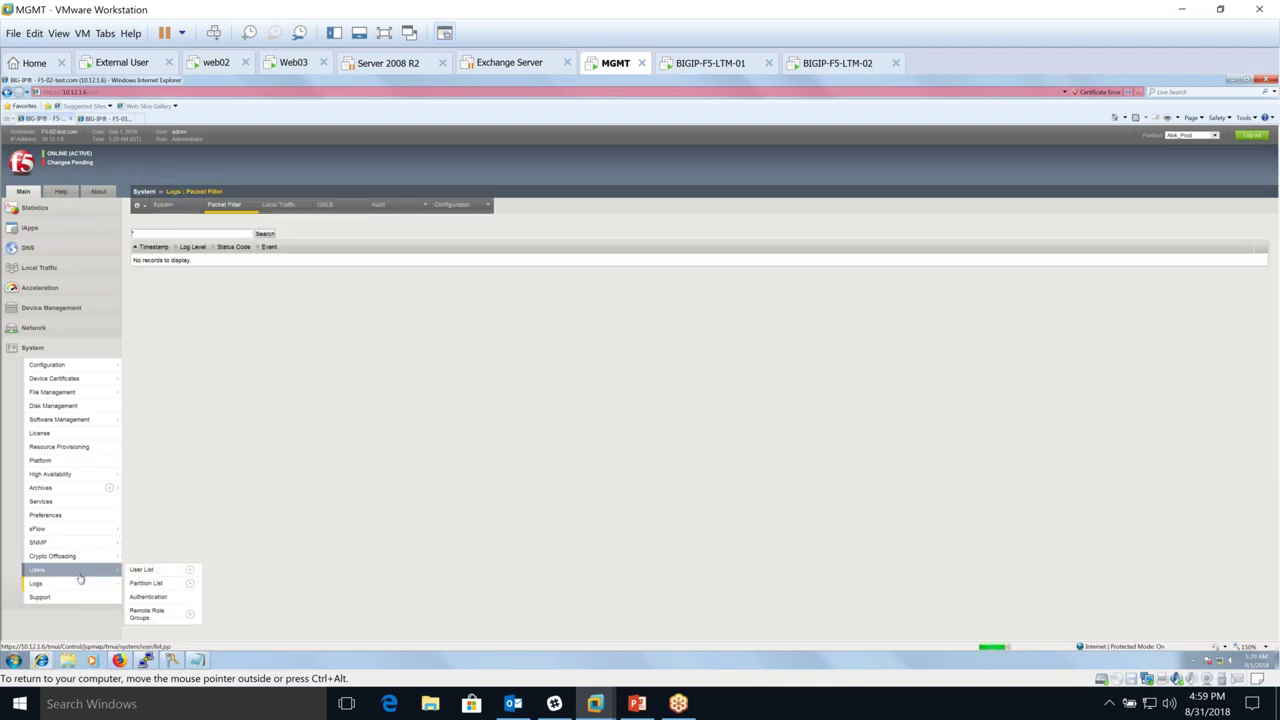
# - Delete the Max01 user account from the user list and confirm its removal
pyautogui.click(80, 580)
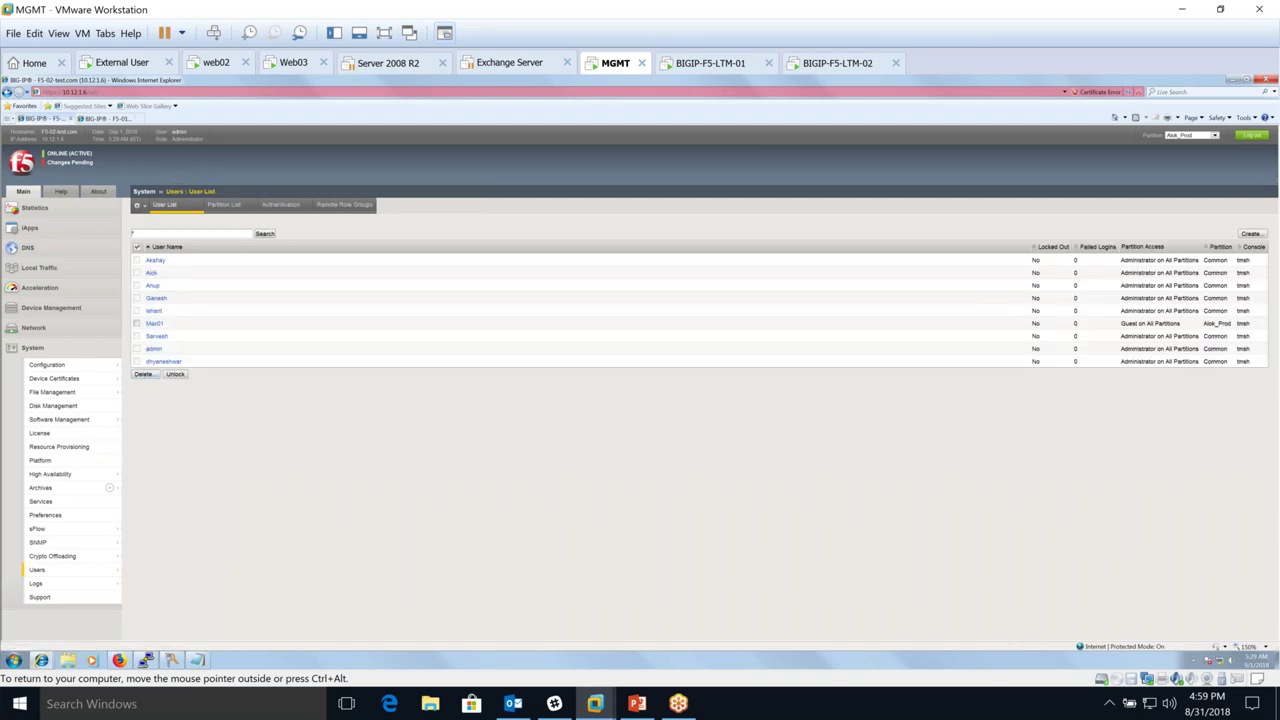
pyautogui.click(154, 323)
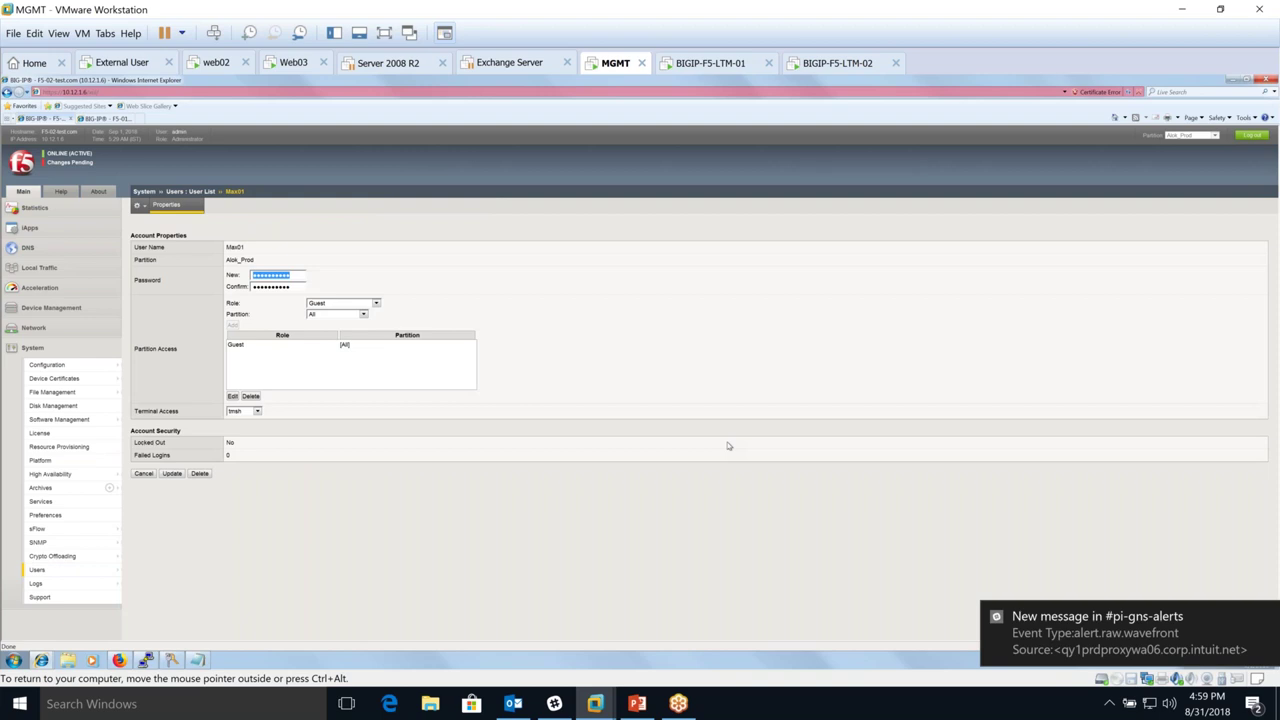
pyautogui.click(254, 348)
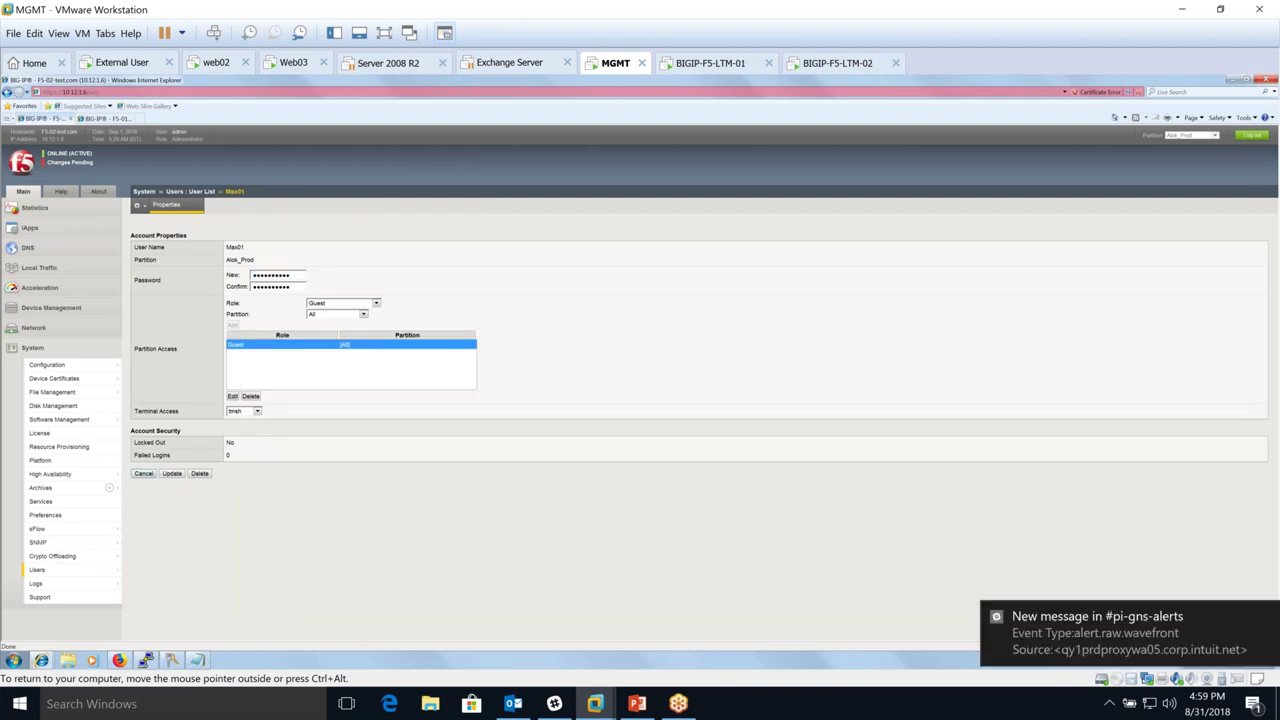
pyautogui.click(200, 473)
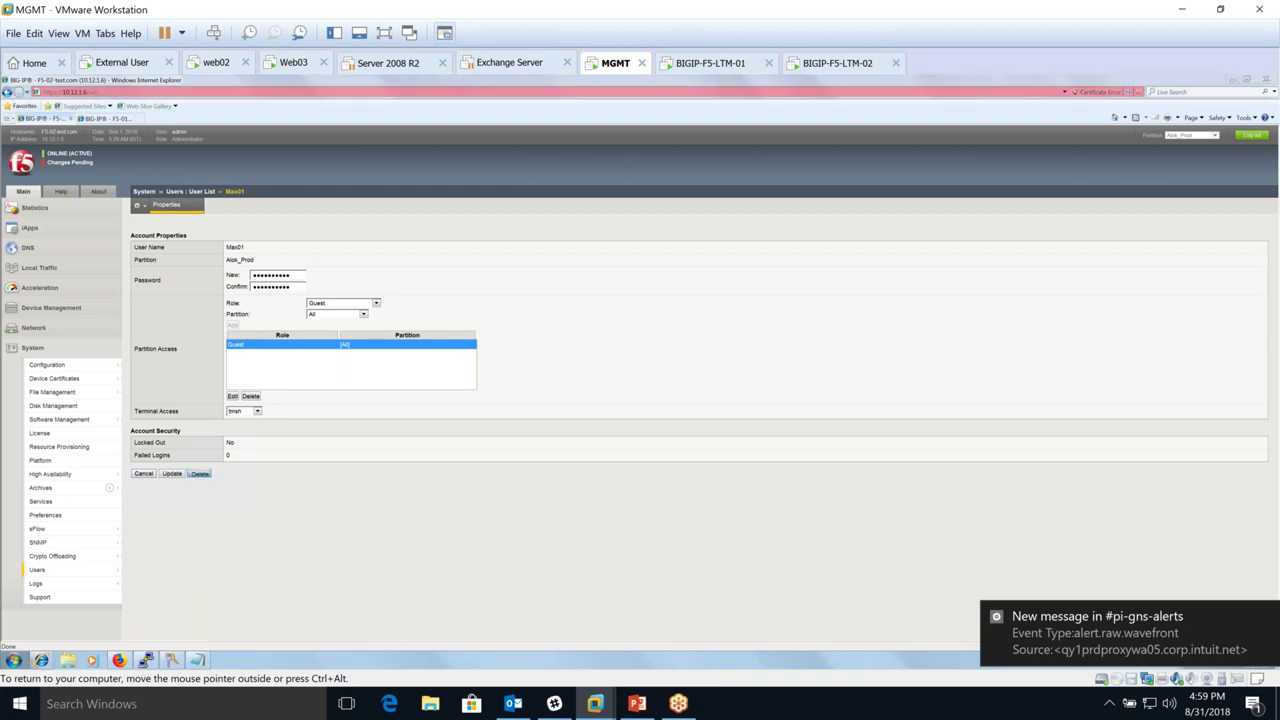
pyautogui.click(627, 401)
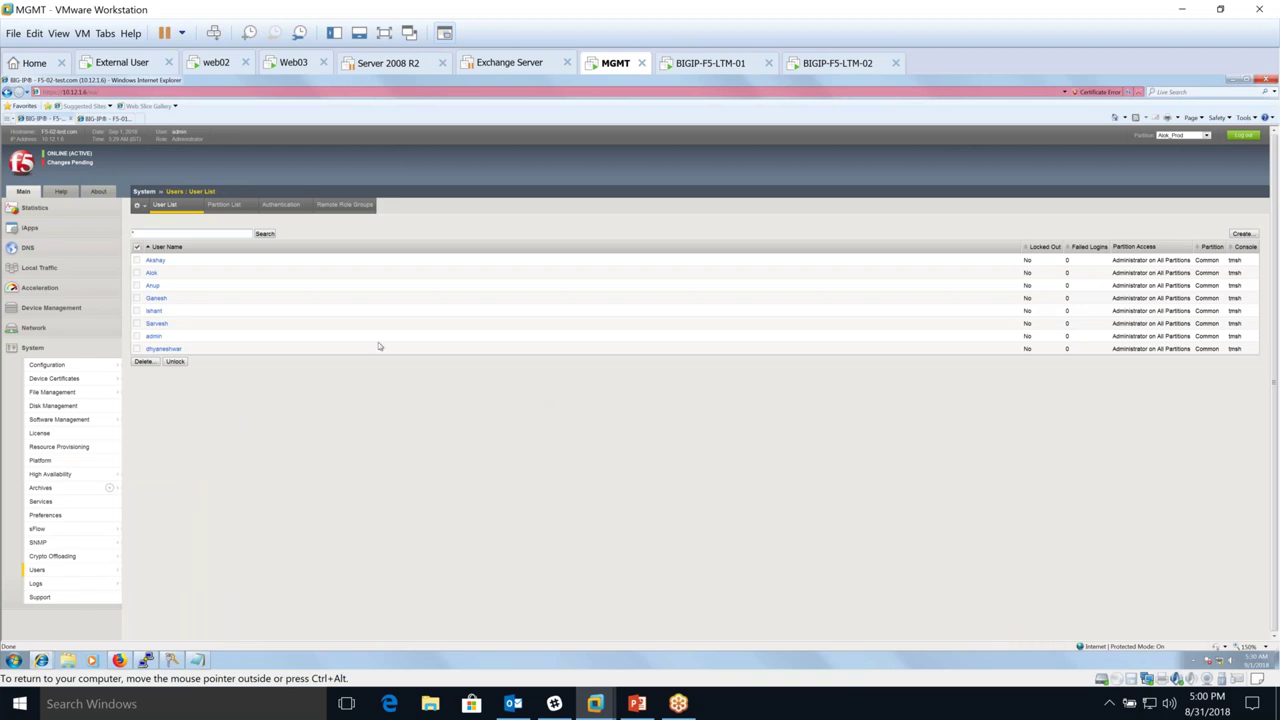
# - Start a new user account named max01, then enter and confirm the account password
pyautogui.click(1089, 246)
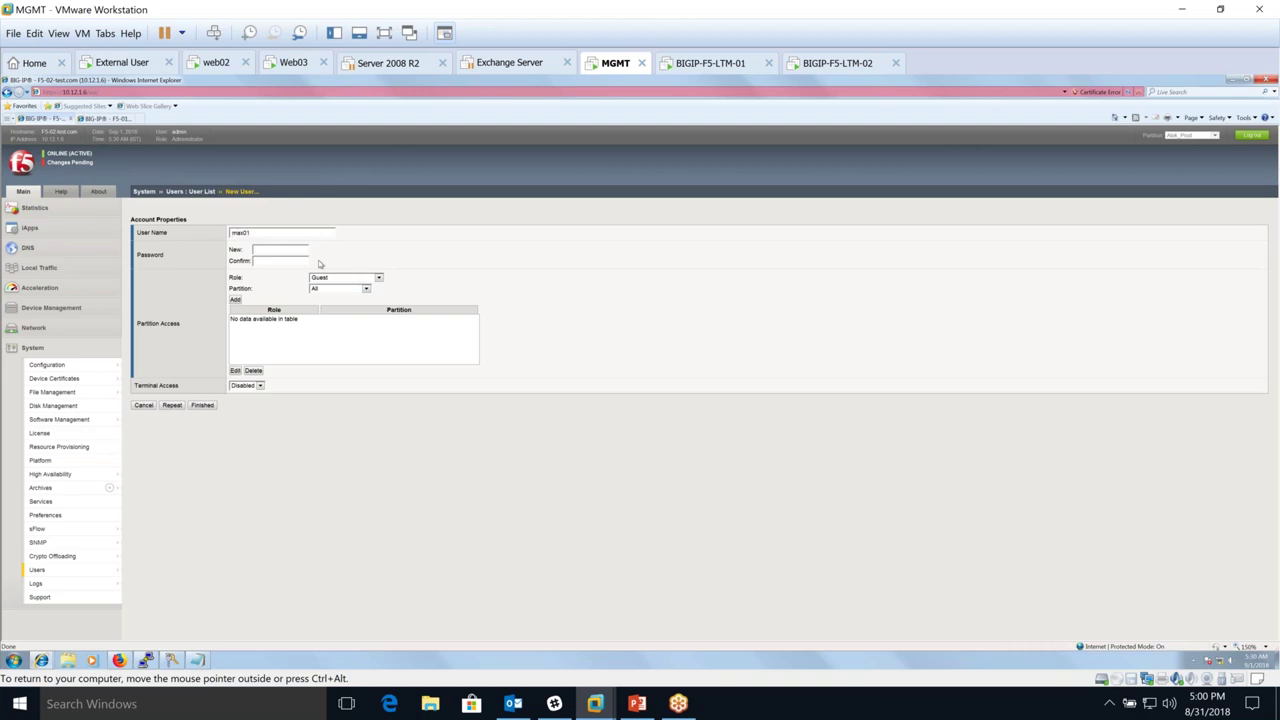
pyautogui.write('•••••••••••••')
# - Add the Operator role on the Max01_Prod partition to the new user's partition access
pyautogui.click(336, 279)
pyautogui.click(340, 341)
pyautogui.click(379, 277)
pyautogui.click(355, 299)
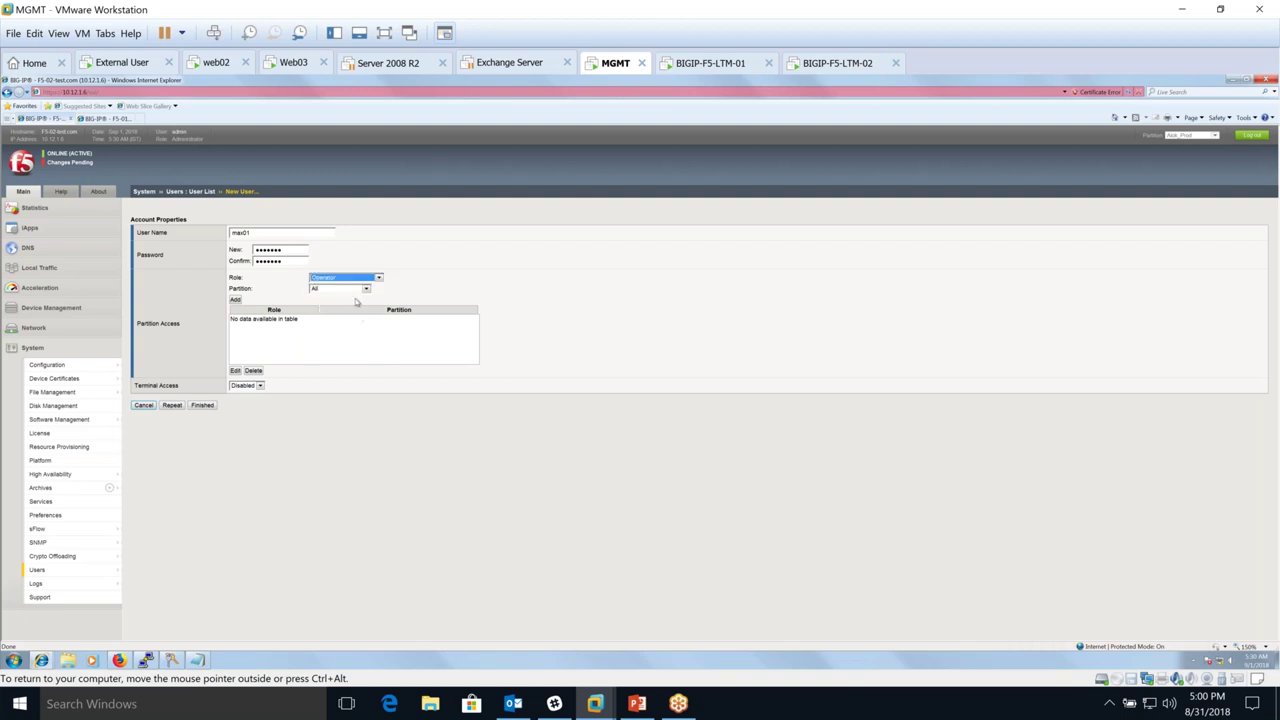
pyautogui.click(357, 290)
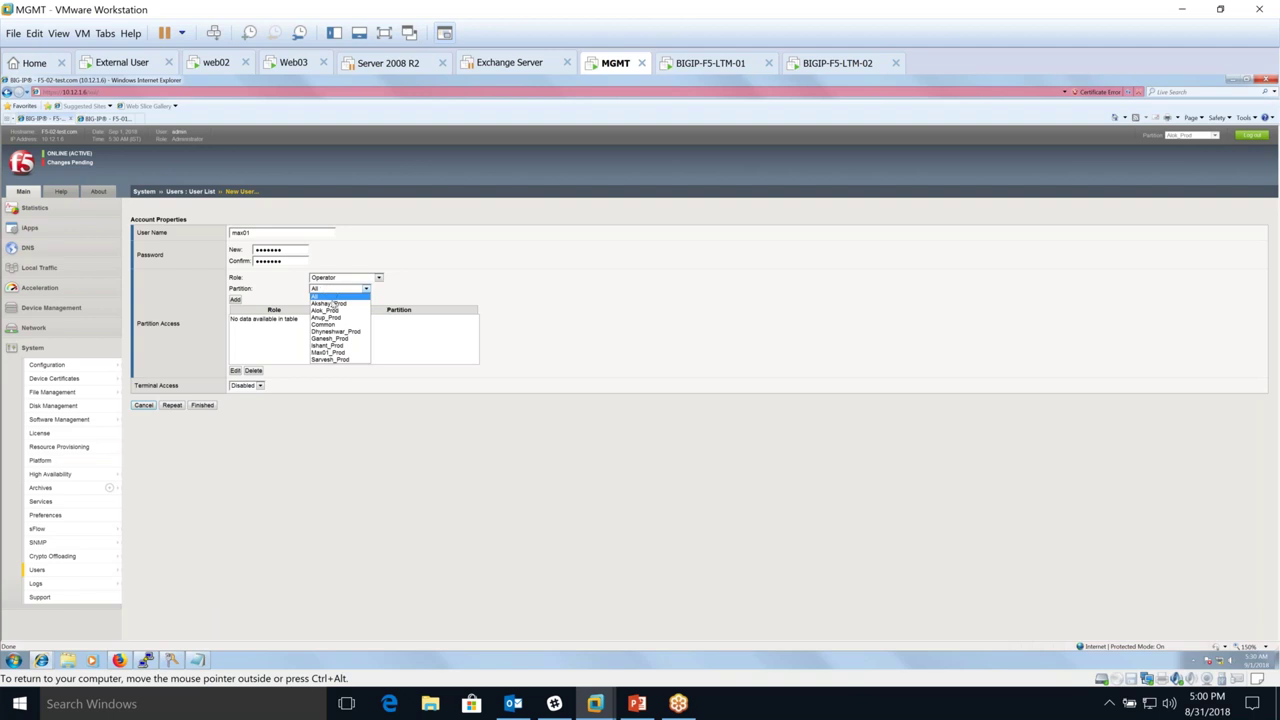
pyautogui.click(328, 352)
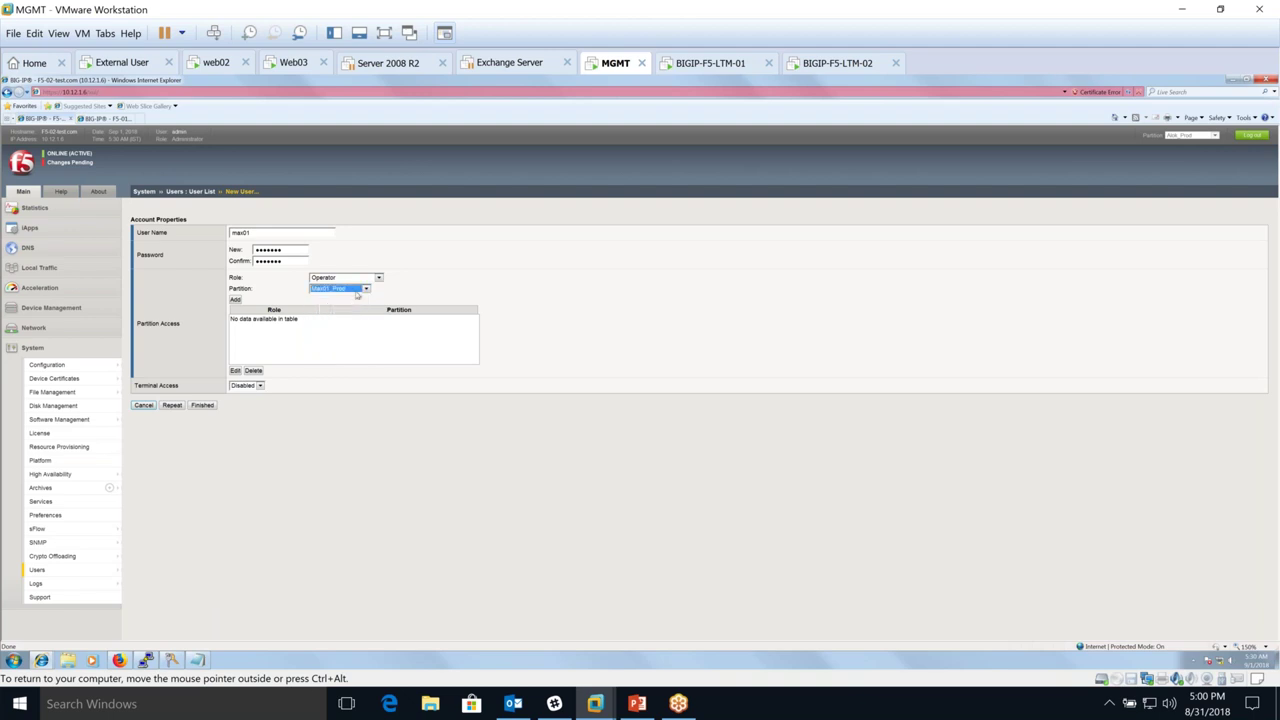
pyautogui.click(235, 299)
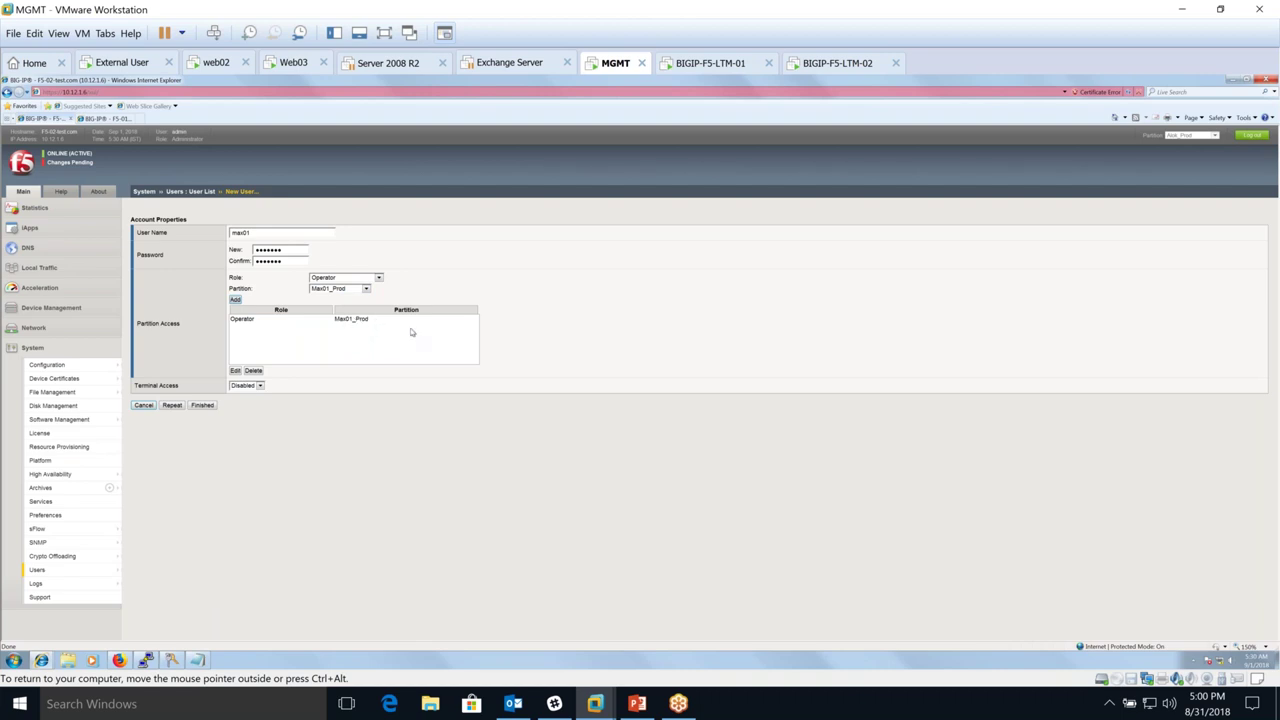
# - Set the max01 user's terminal access to tmsh and finish creating the account
pyautogui.click(258, 386)
pyautogui.click(248, 403)
pyautogui.click(202, 405)
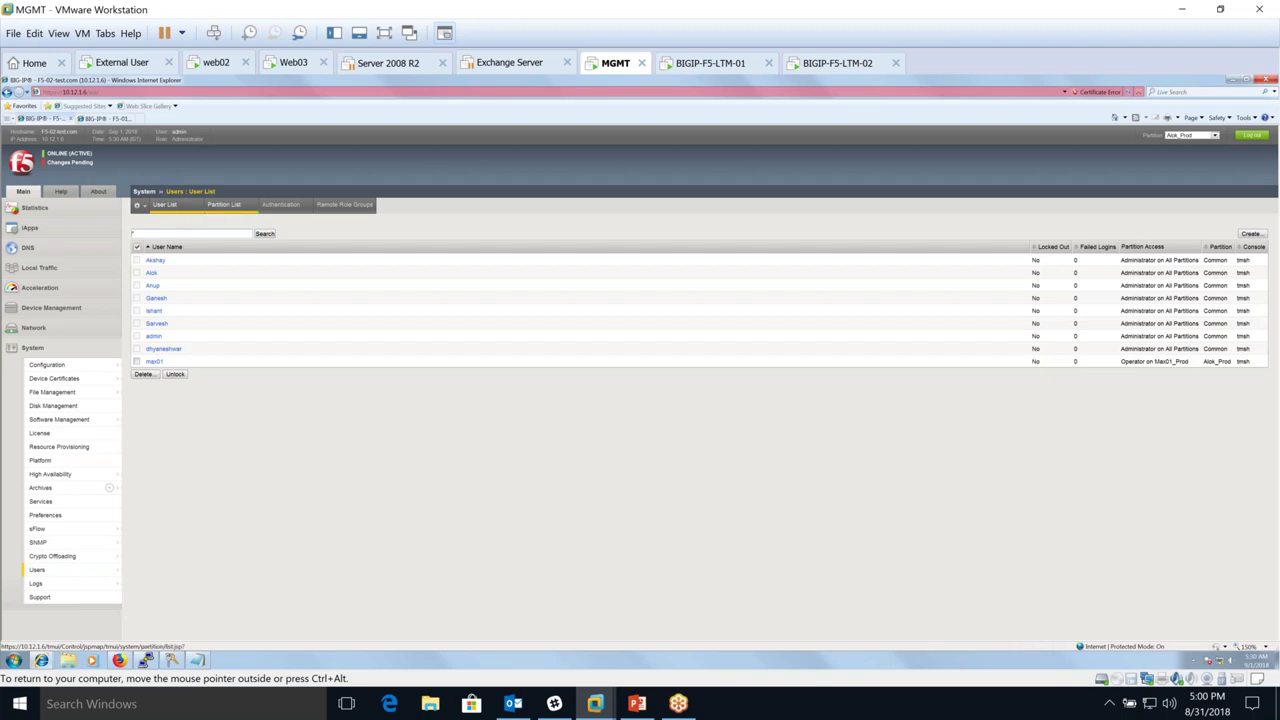
# - Sync F5-02-test.com to test-group from the device management overview, with Overwrite Configuration enabled
pyautogui.click(1192, 135)
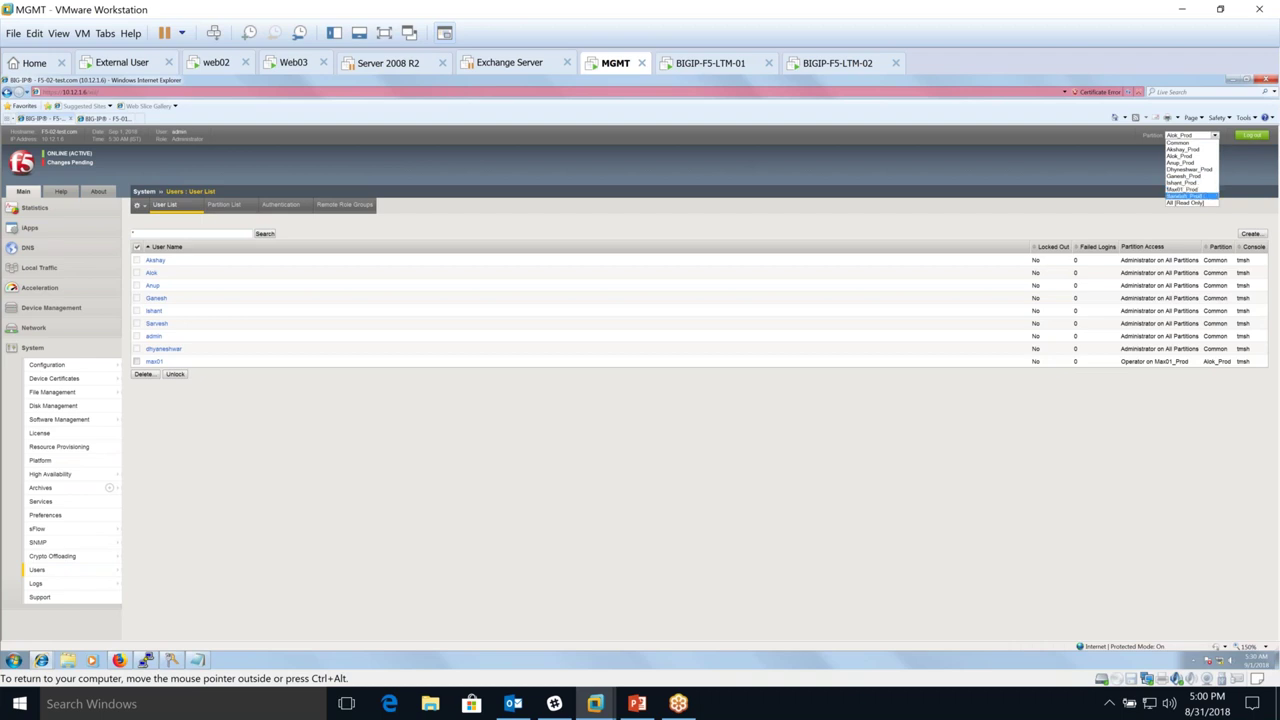
pyautogui.click(93, 170)
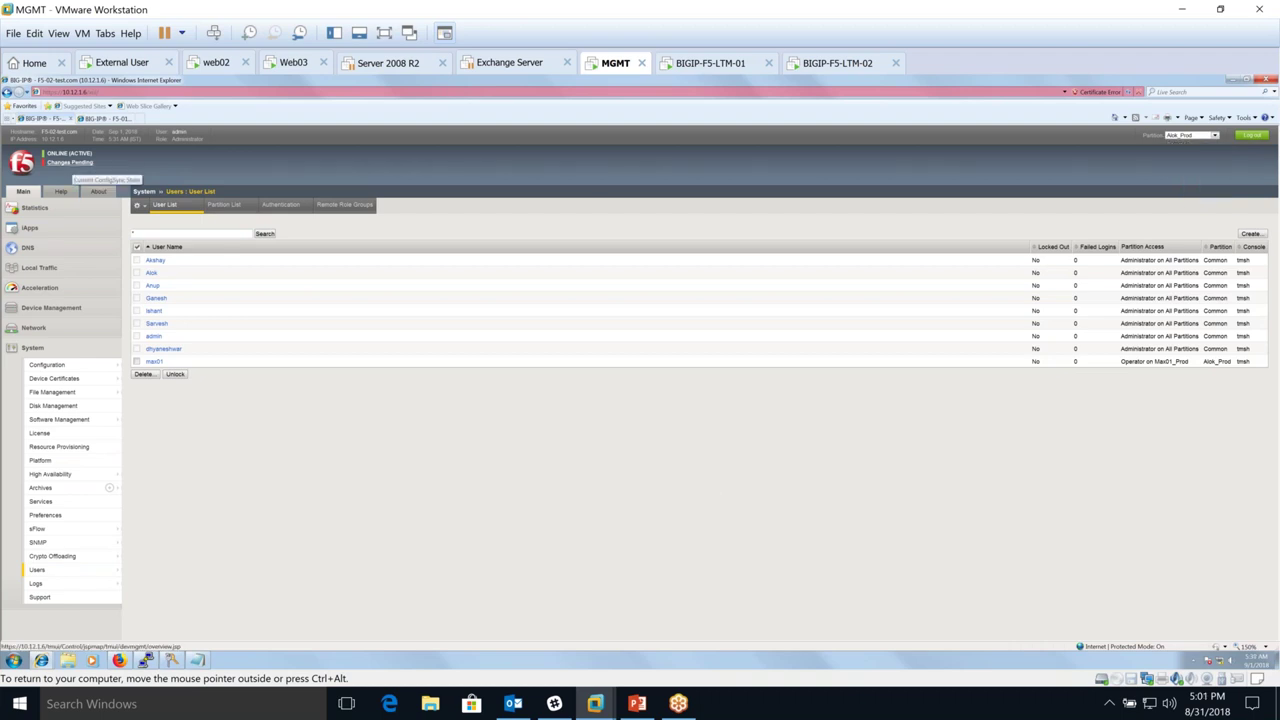
pyautogui.click(60, 307)
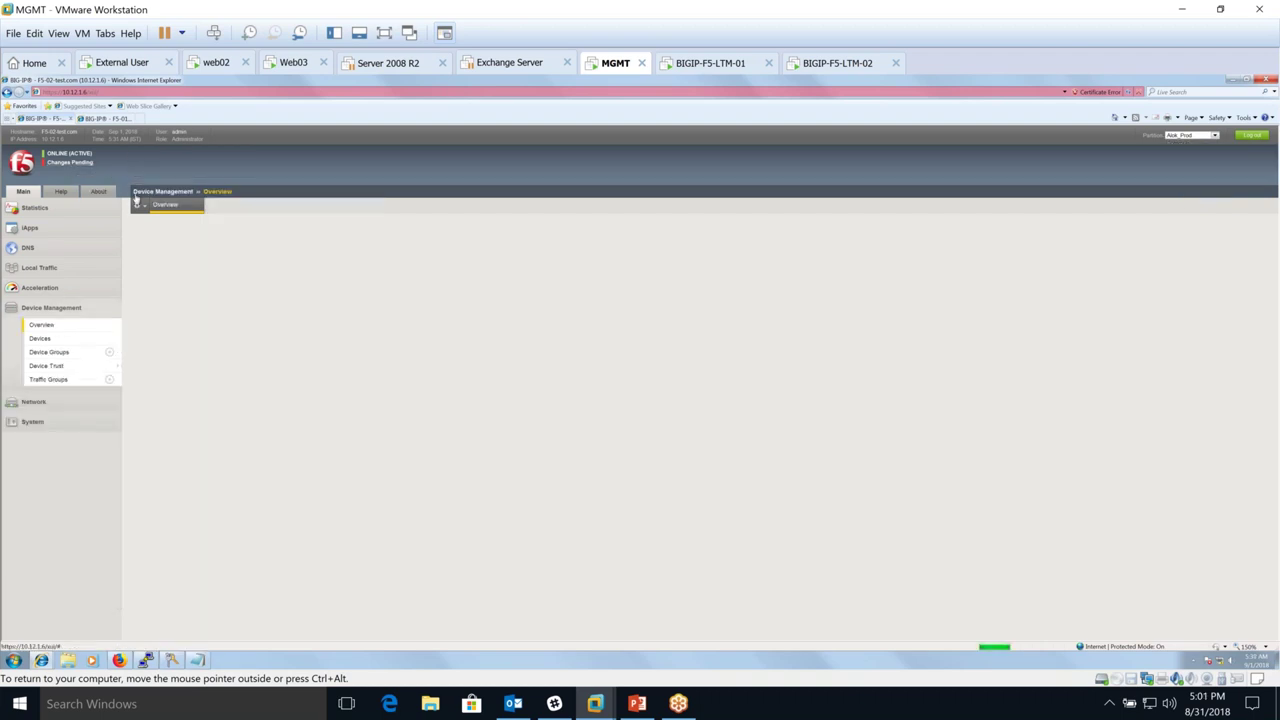
pyautogui.click(170, 376)
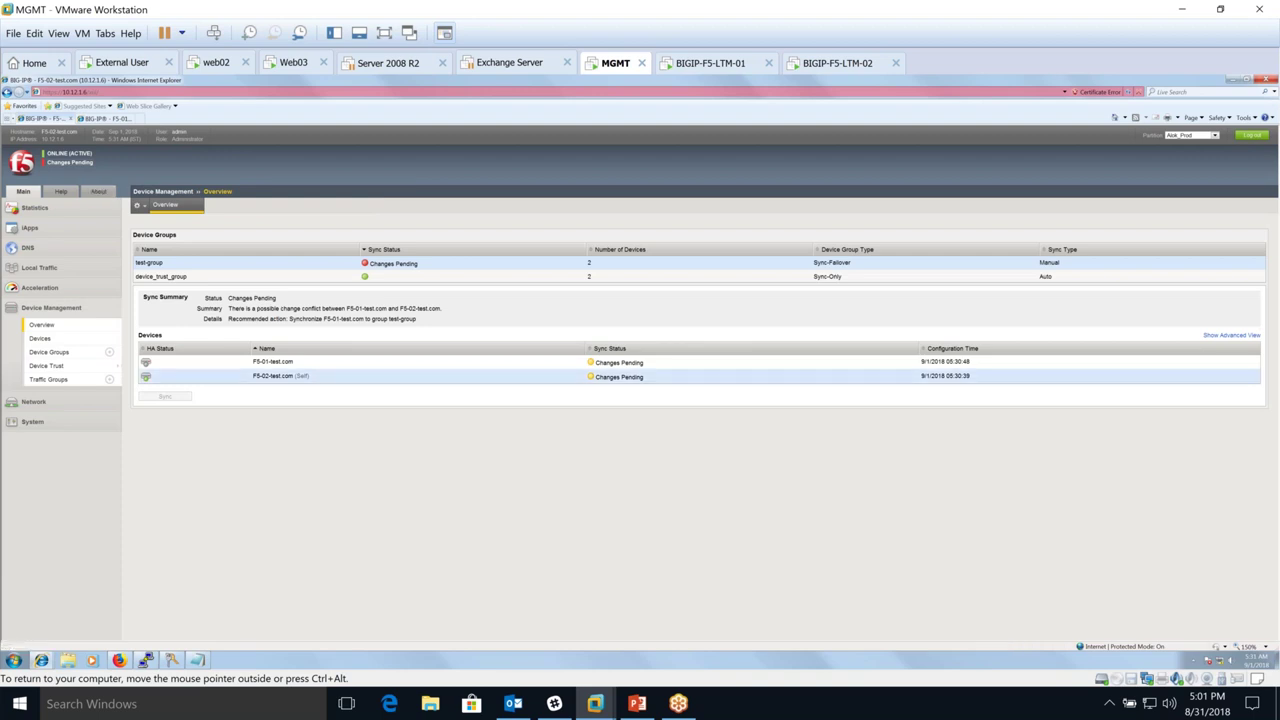
pyautogui.click(166, 463)
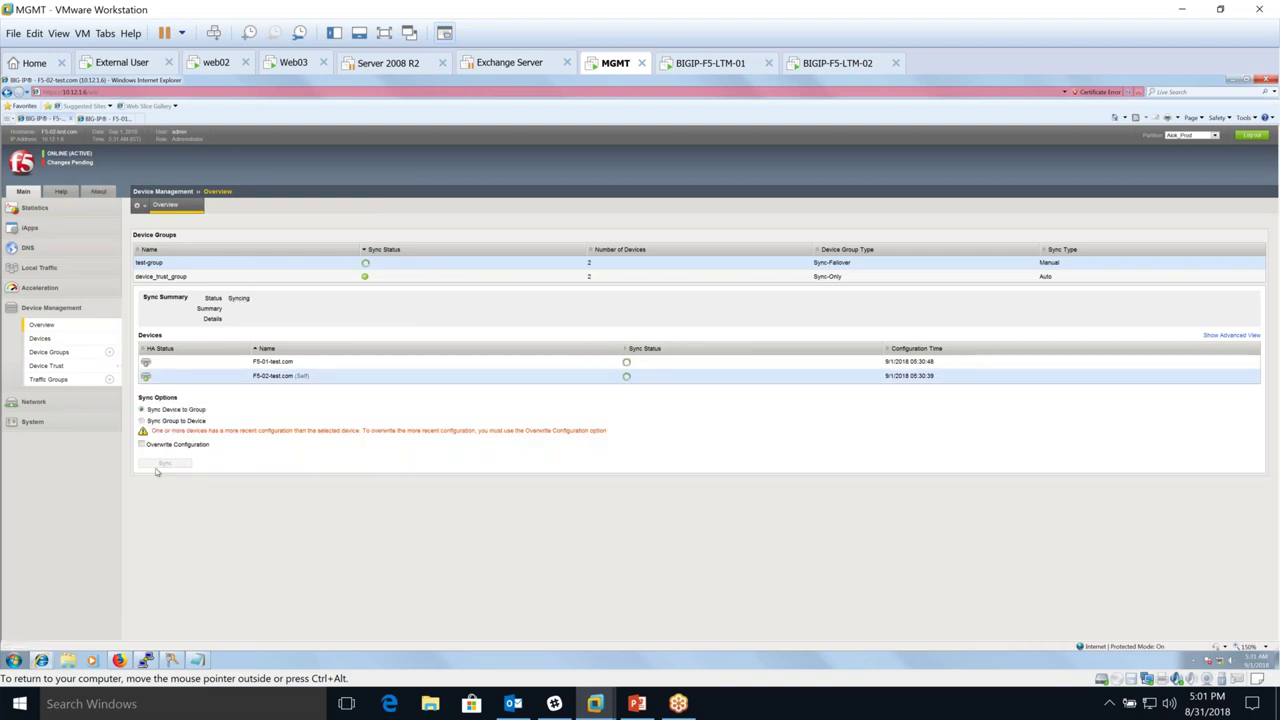
pyautogui.click(142, 444)
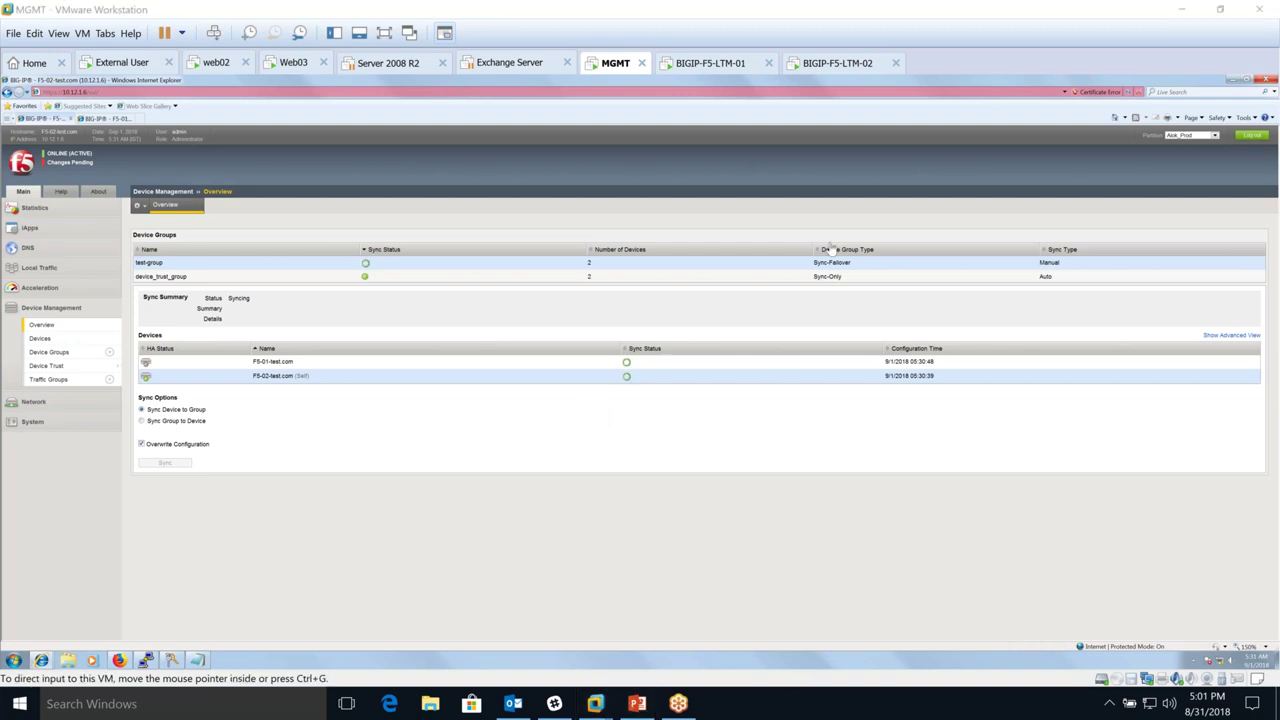
# - Switch to the LAB-01.pptx presentation in PowerPoint and read the node definition and the Create Node Using GUI slide
pyautogui.click(637, 703)
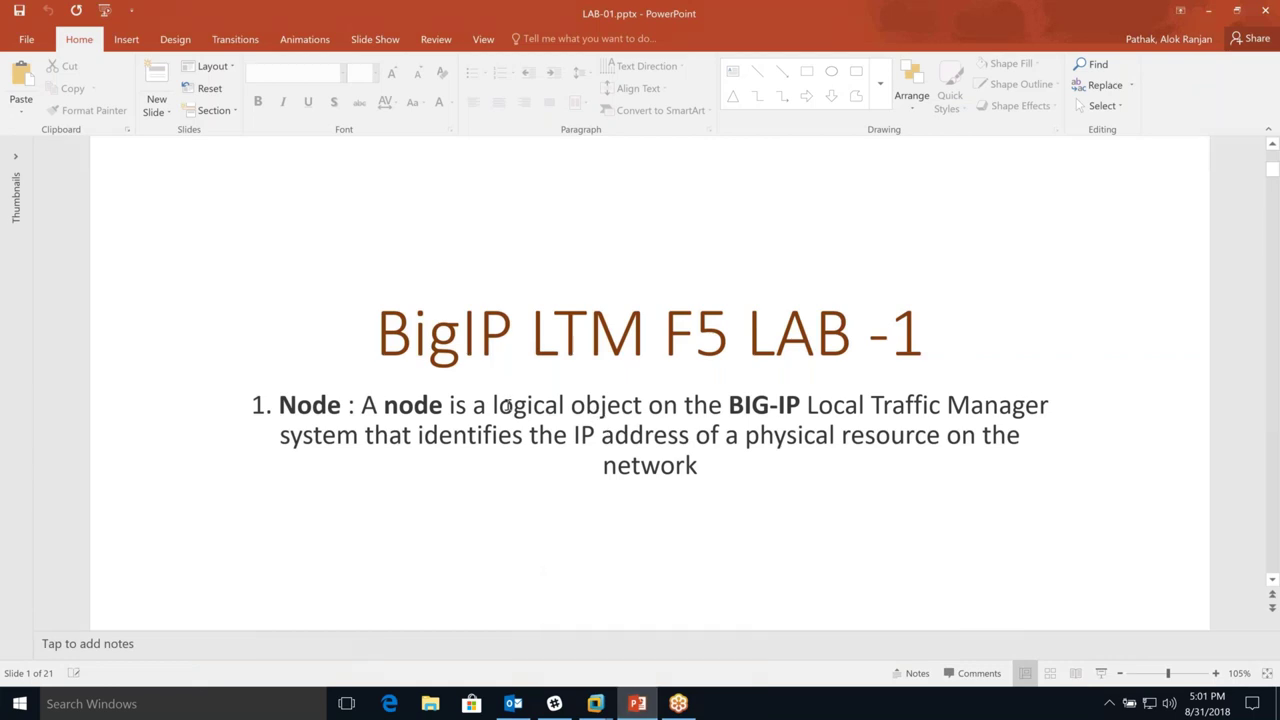
pyautogui.click(378, 338)
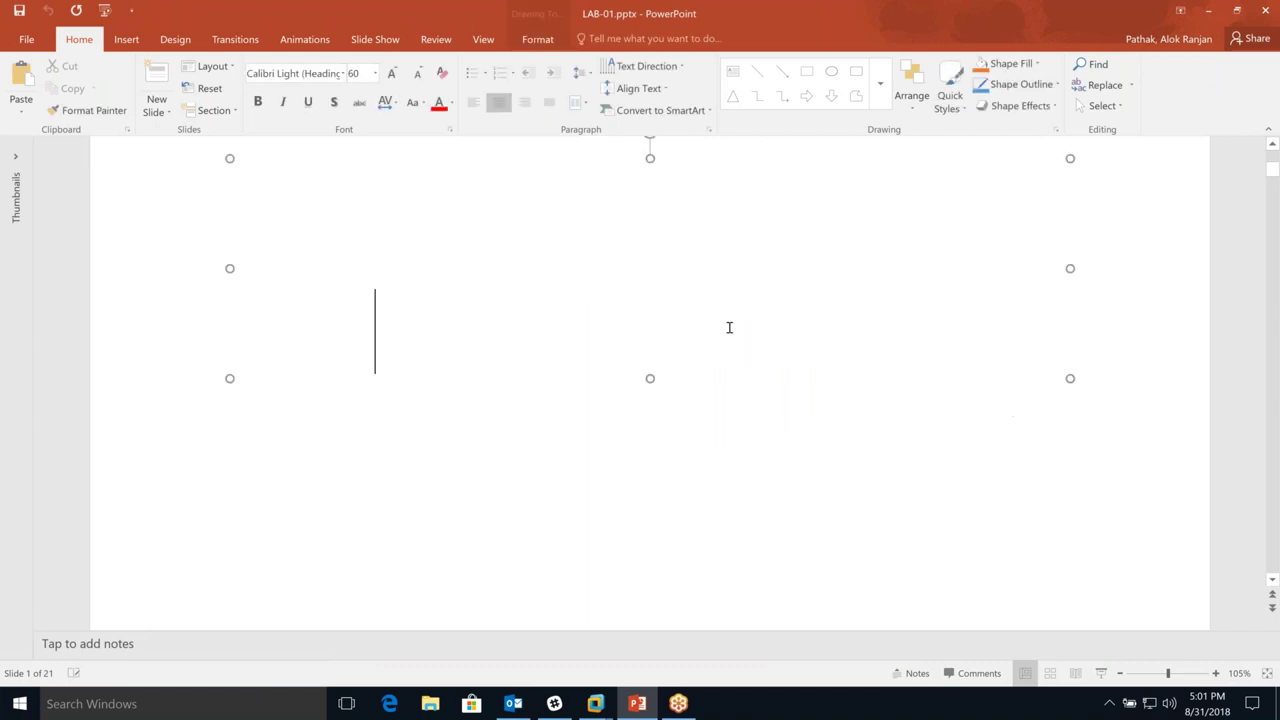
pyautogui.keyDown('shift'); pyautogui.click(729, 327); pyautogui.keyUp('shift')
pyautogui.click(694, 508)
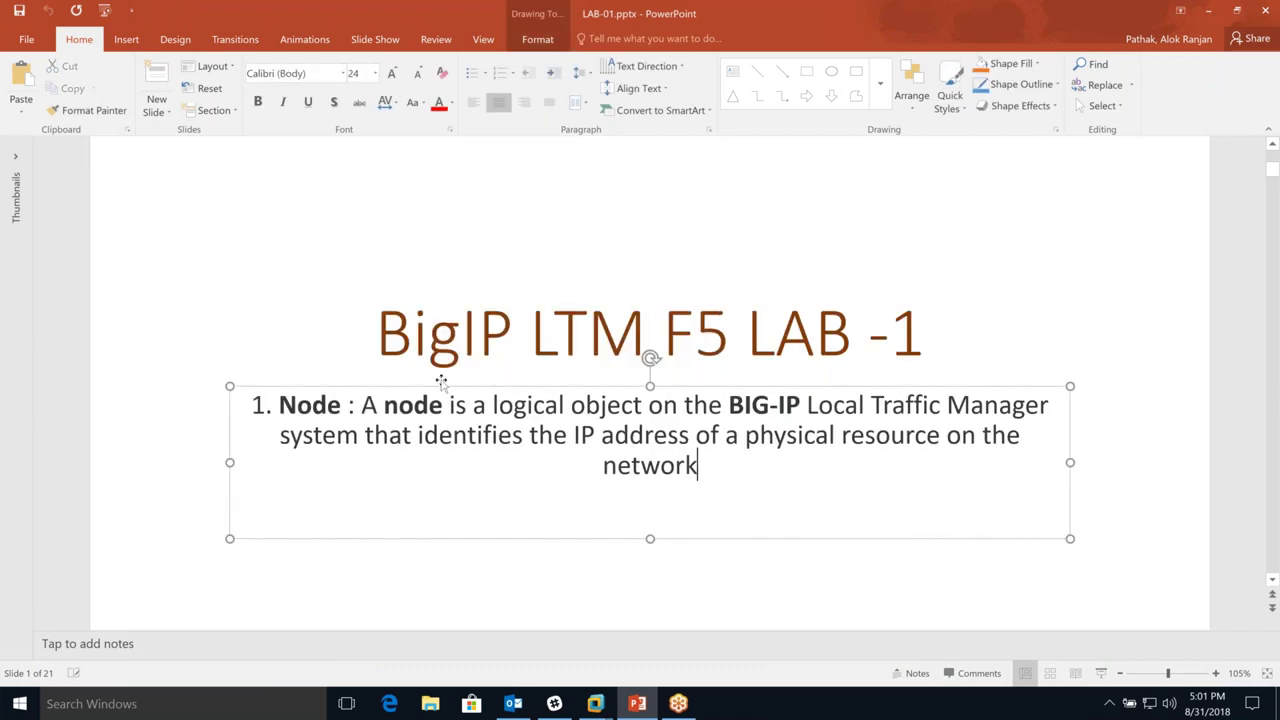
pyautogui.scroll(-1, 955, 511)
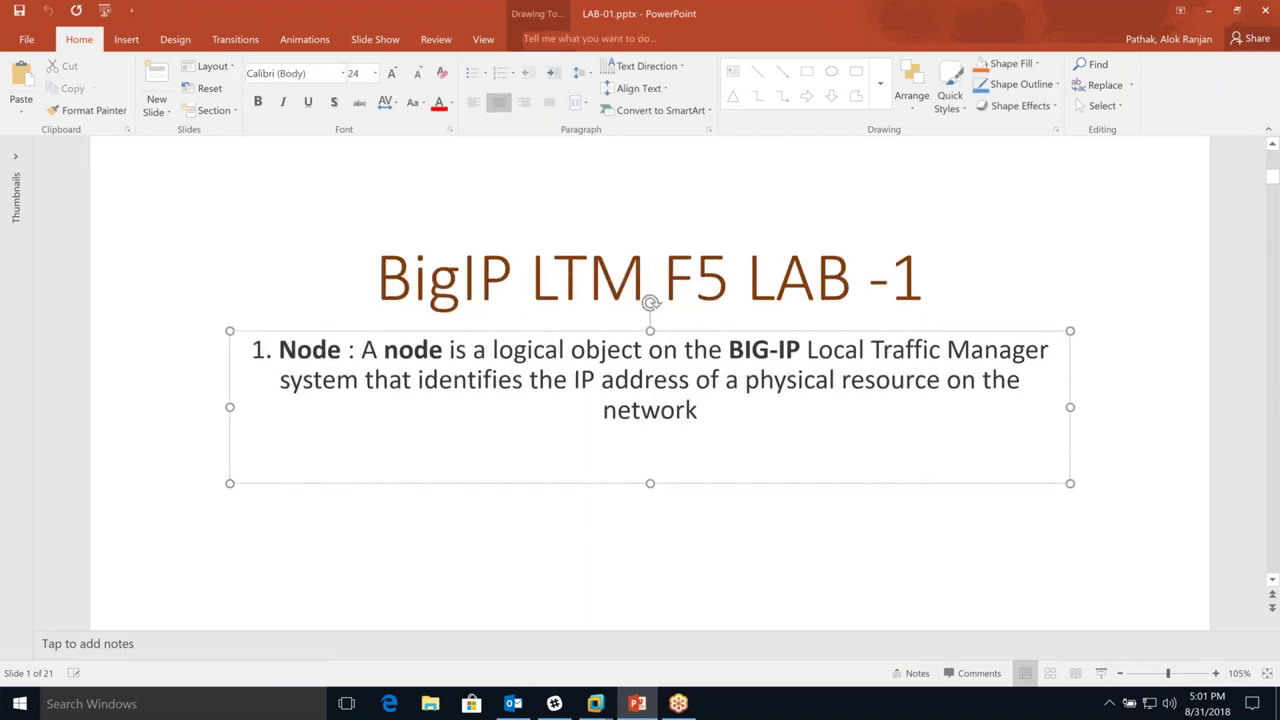
pyautogui.press('Escape')
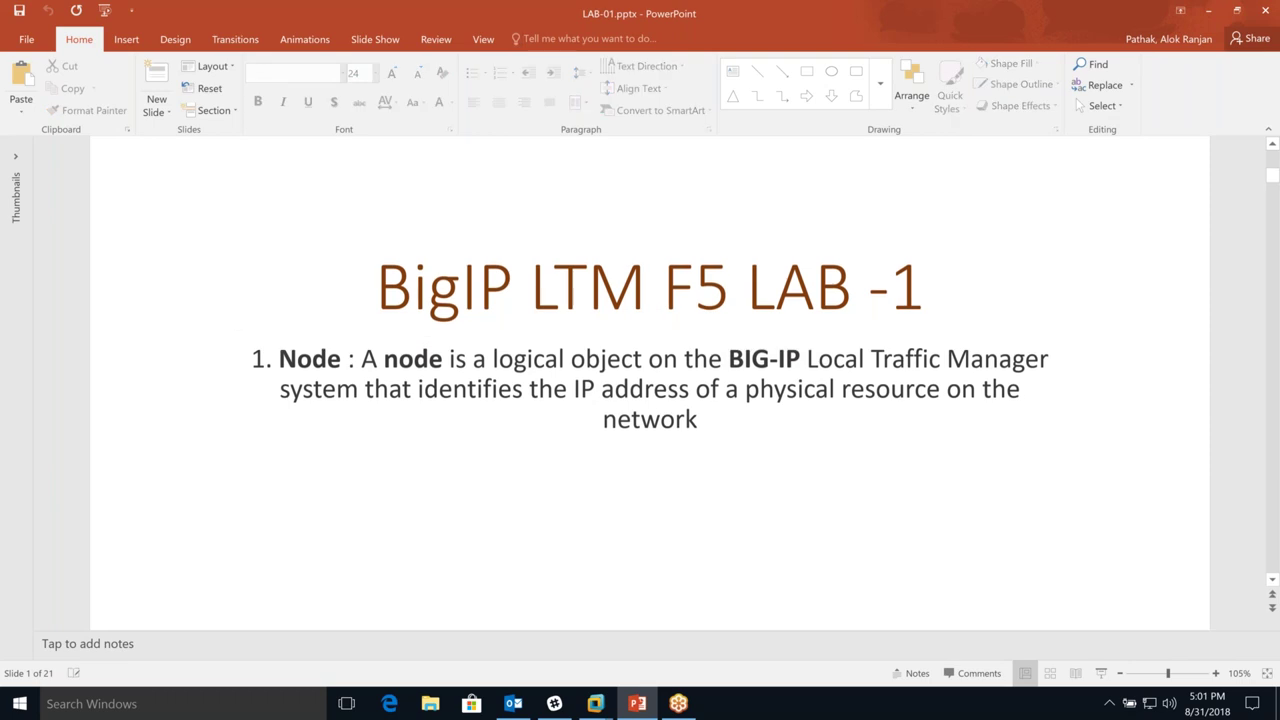
pyautogui.scroll(-3, 415, 257)
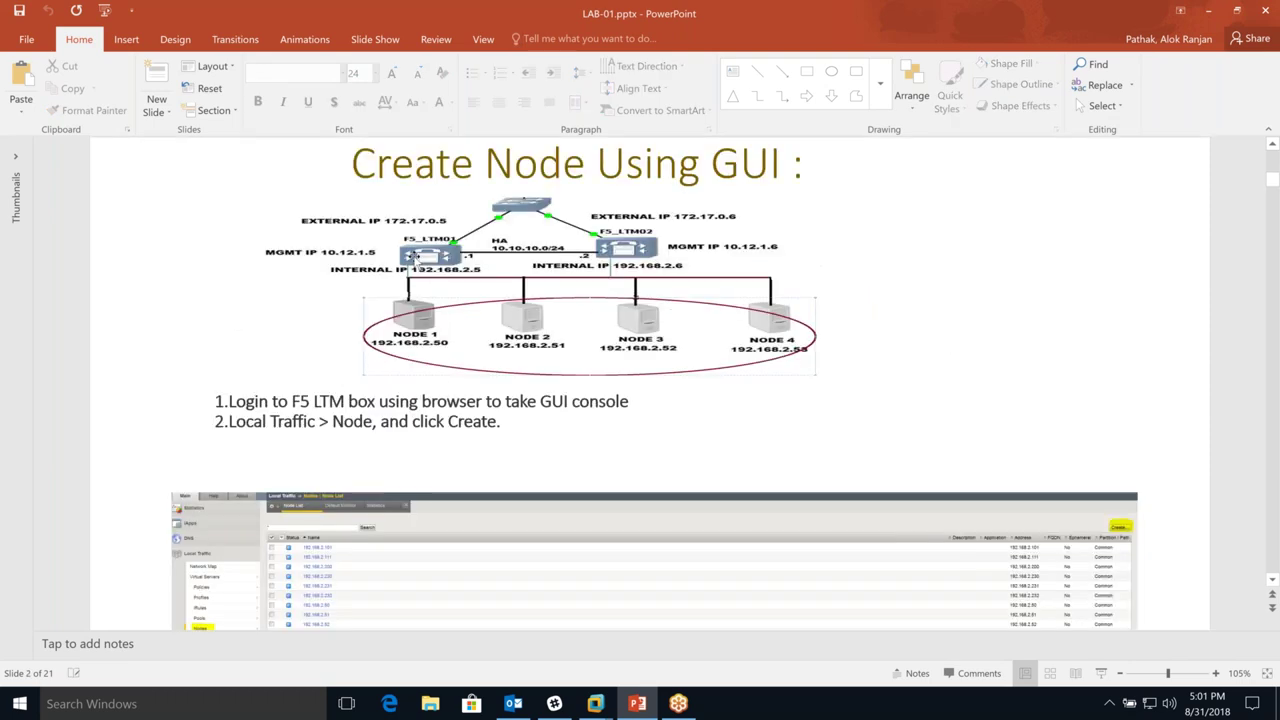
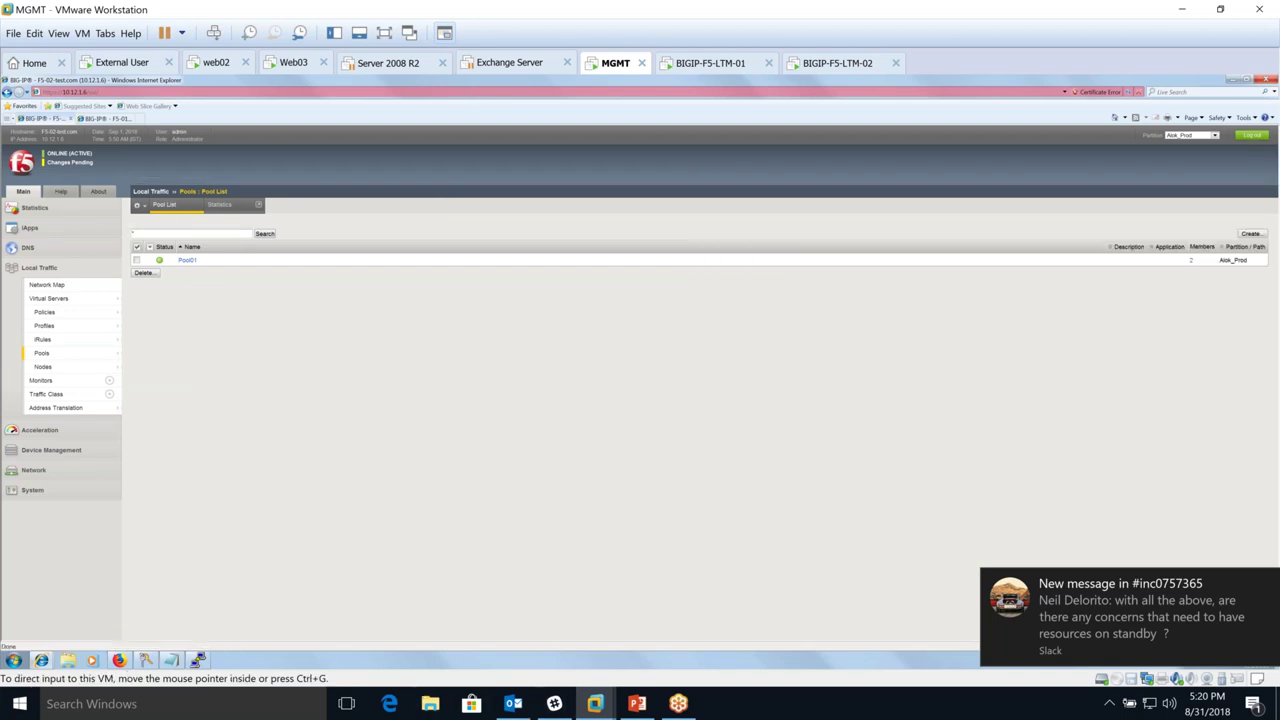
# - Bring up the F5-02-test terminal session and examine the output of the Pool02 creation command
pyautogui.click(197, 660)
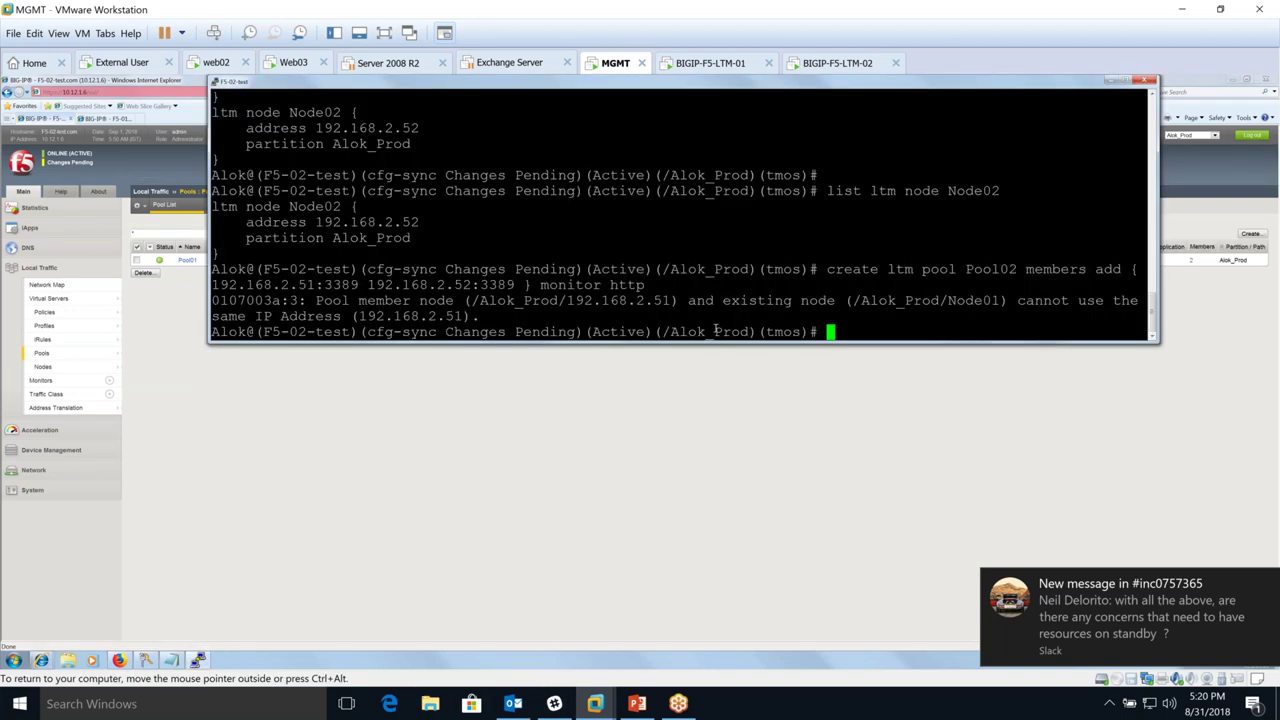
pyautogui.moveTo(722, 300); pyautogui.dragTo(841, 302)
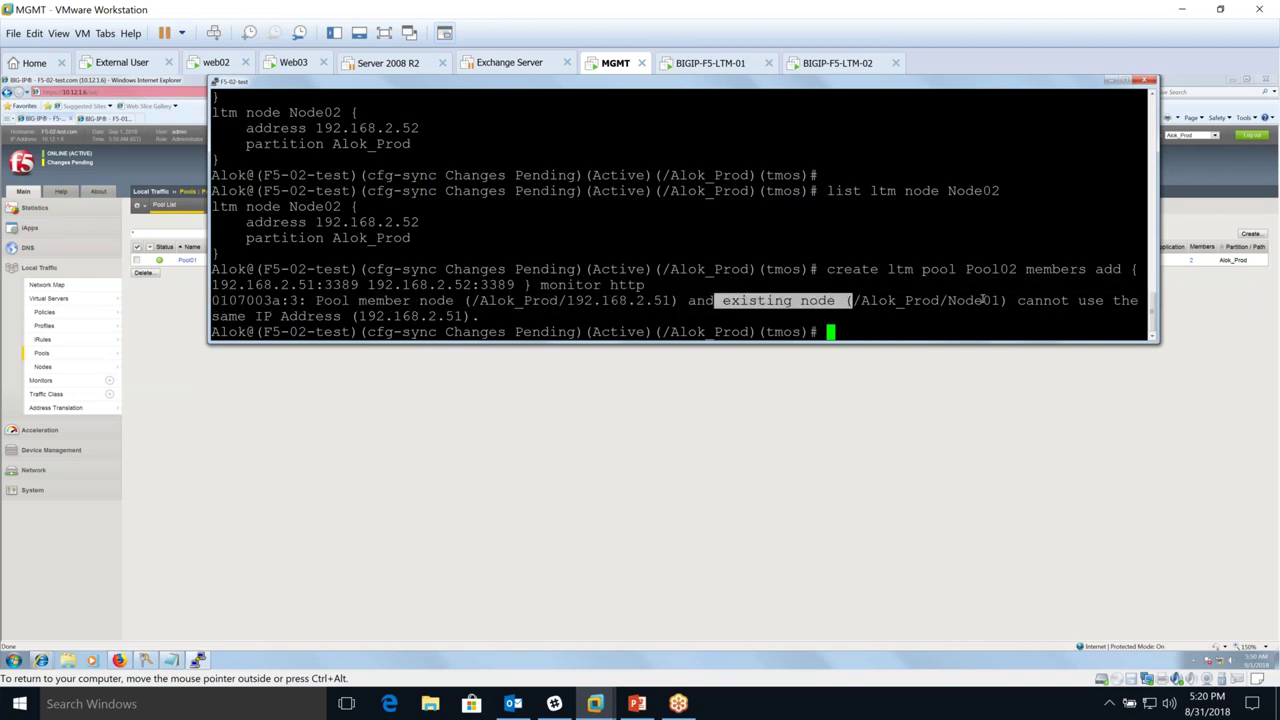
pyautogui.moveTo(1000, 301); pyautogui.dragTo(943, 306)
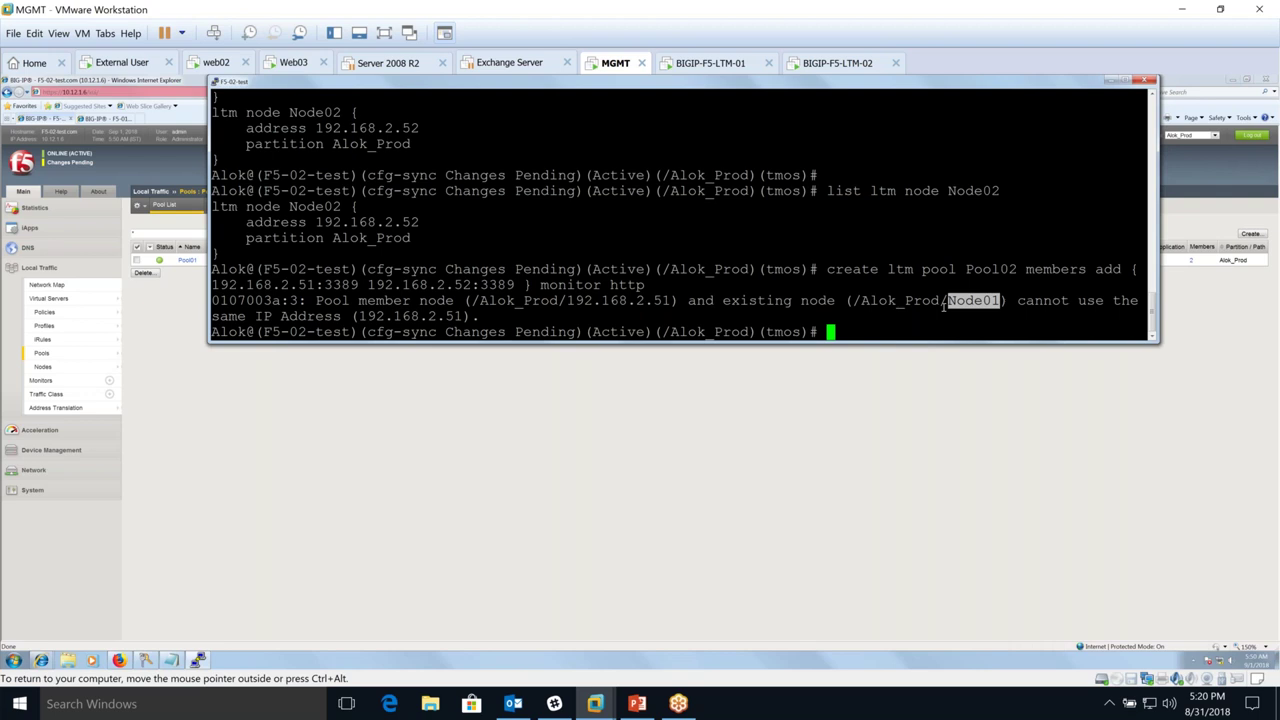
pyautogui.moveTo(578, 297); pyautogui.dragTo(672, 301)
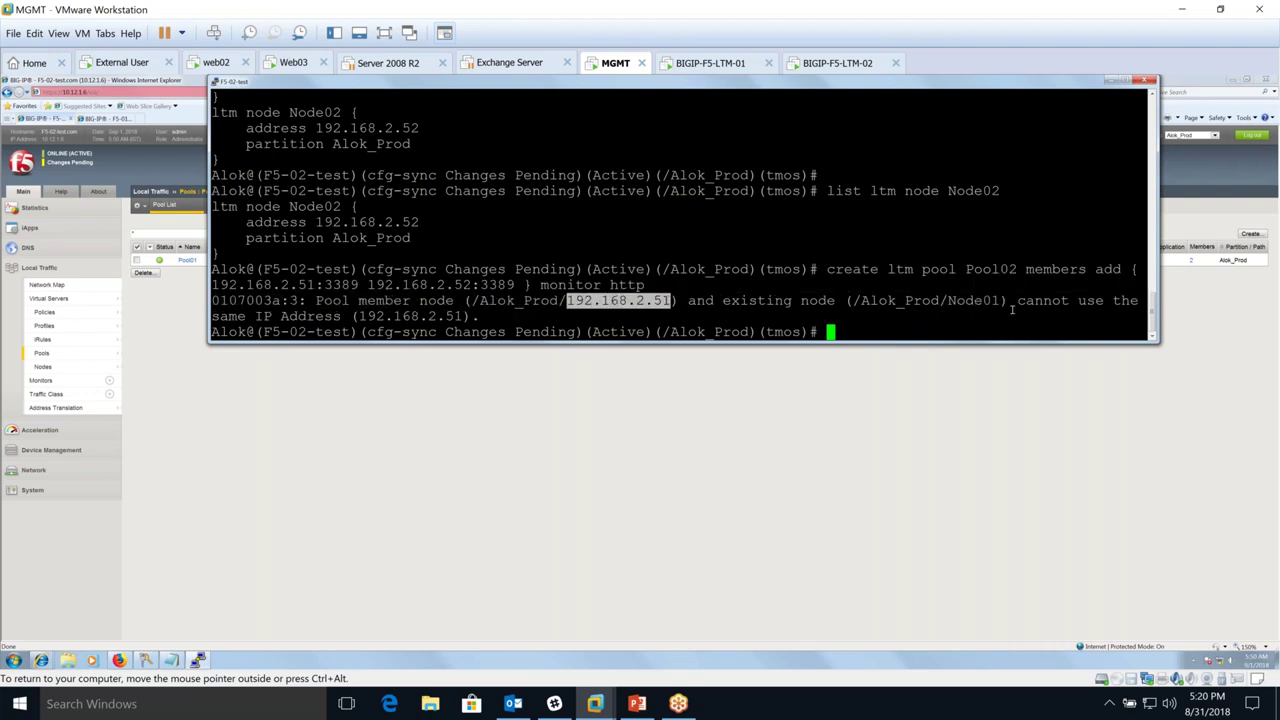
pyautogui.click(667, 316)
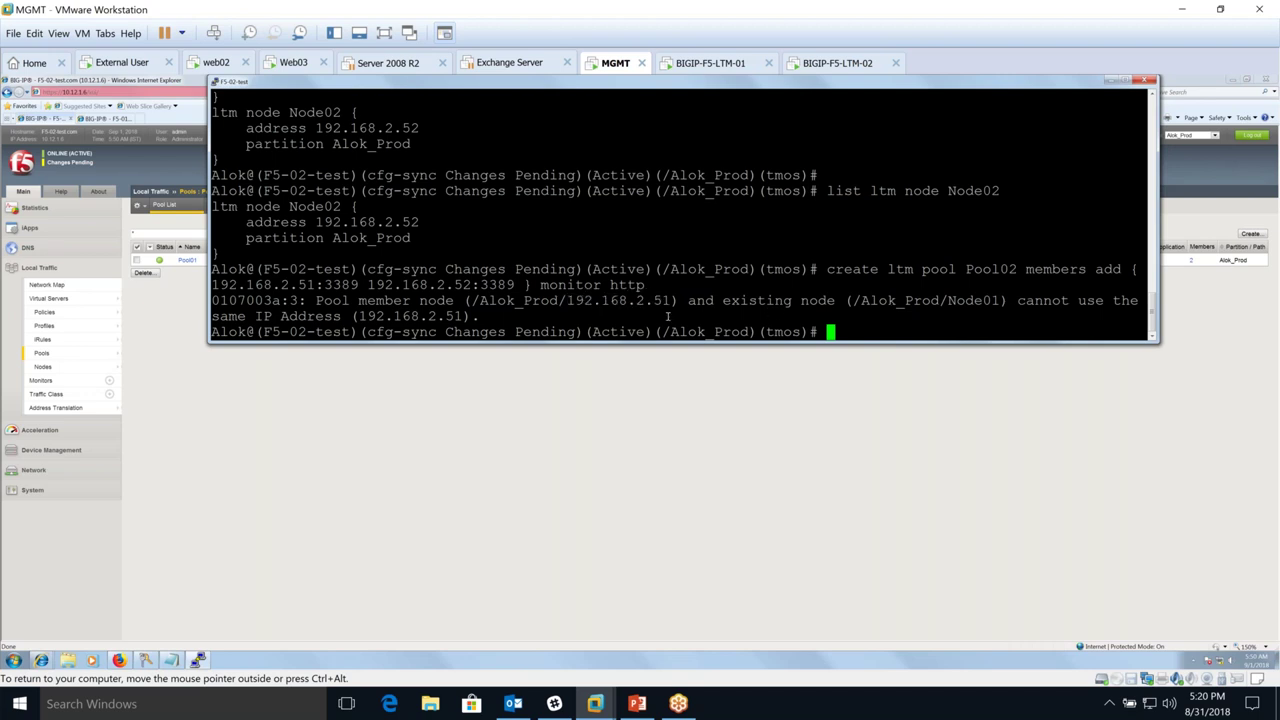
pyautogui.moveTo(45, 366)
# - Switch to the LAB-01.pptx presentation in PowerPoint and select the Pool02 creation command on the command prompt pool slide
pyautogui.click(646, 702)
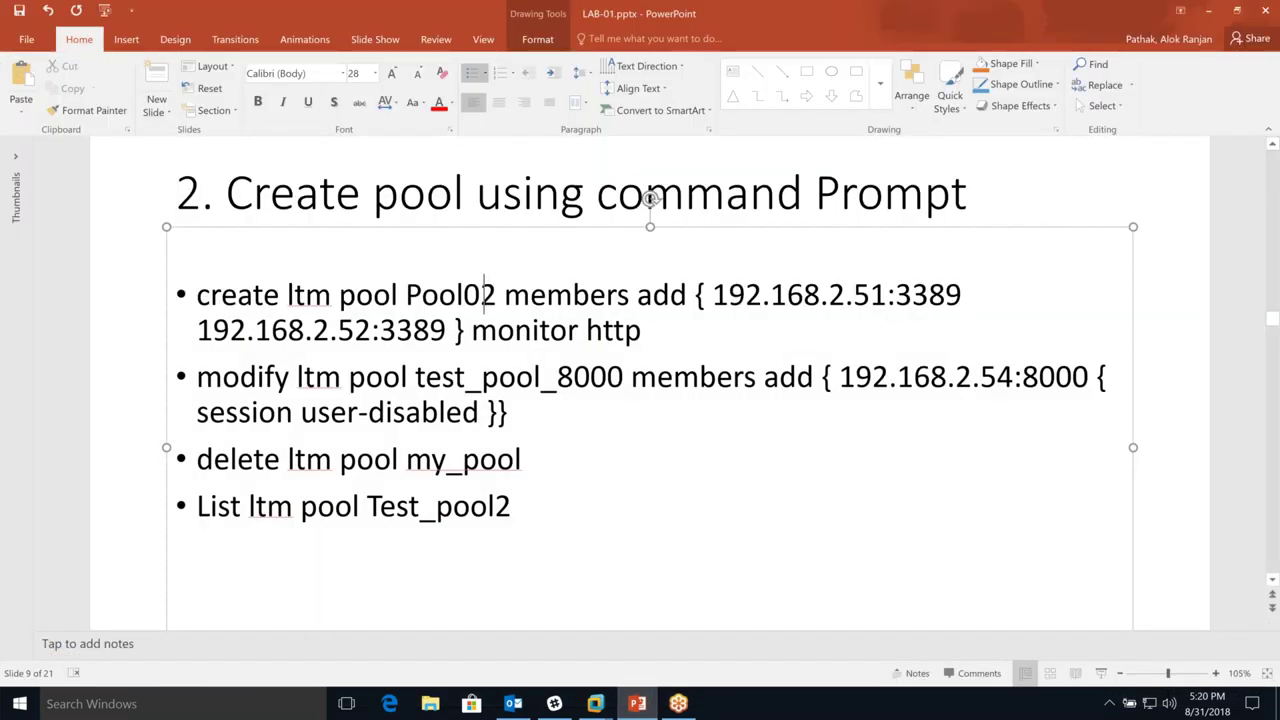
pyautogui.press('Right')
pyautogui.click(372, 333)
pyautogui.tripleClick(250, 285)
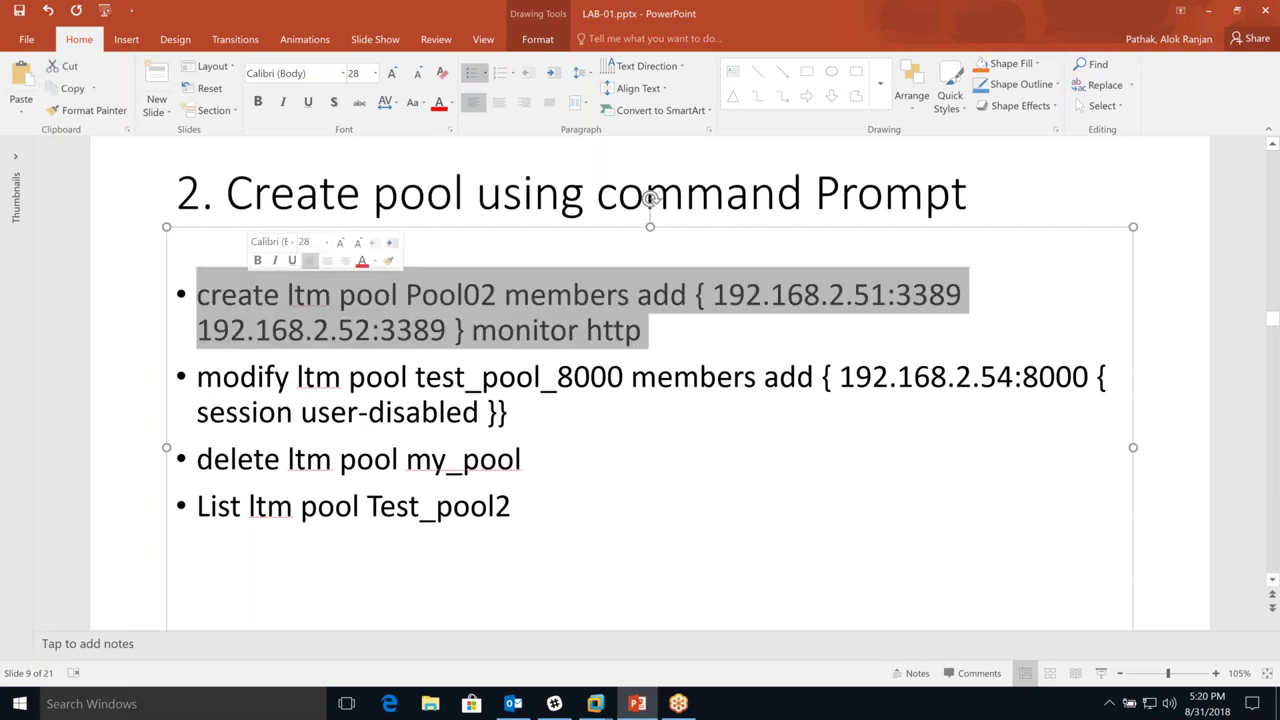
# - Review the two member addresses in the Pool02 creation command on the command prompt pool slide
pyautogui.press('Right')
pyautogui.hotkey('ctrl', 'Left')
pyautogui.hotkey('ctrl', 'Left')
pyautogui.hotkey('ctrl', 'Left')
pyautogui.hotkey('ctrl', 'Left')
pyautogui.hotkey('ctrl', 'Left')
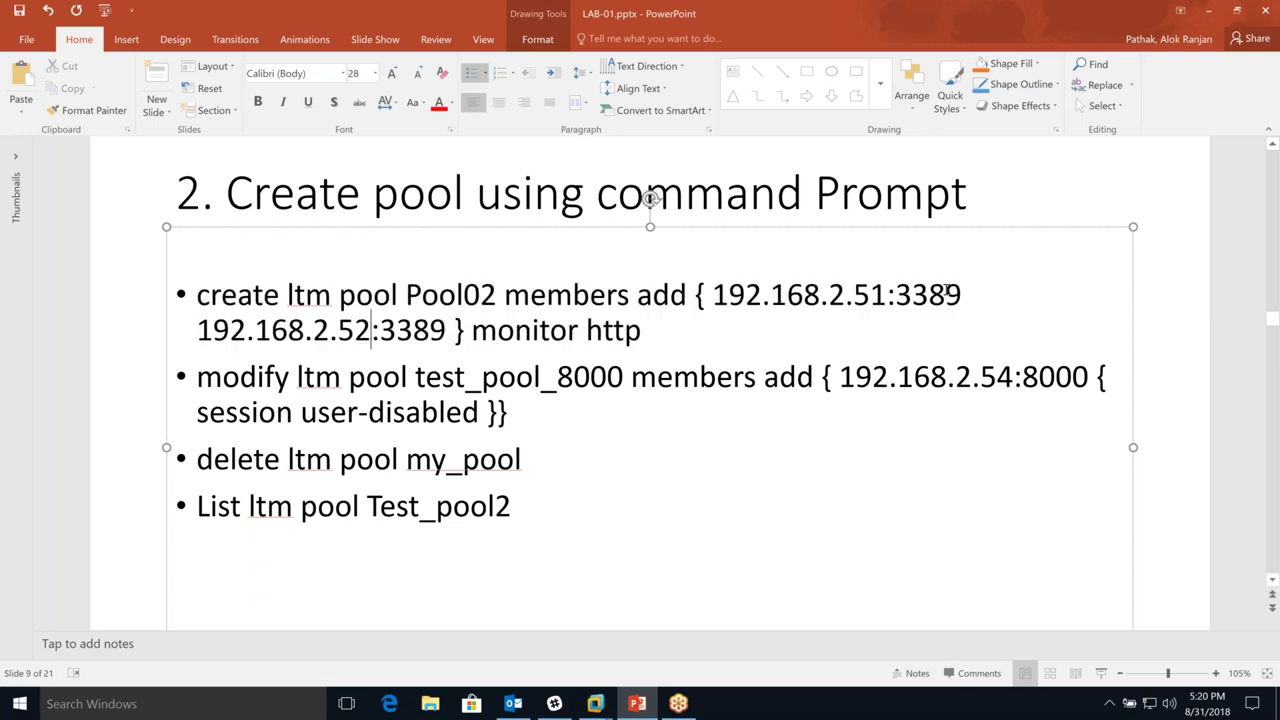
pyautogui.click(887, 296)
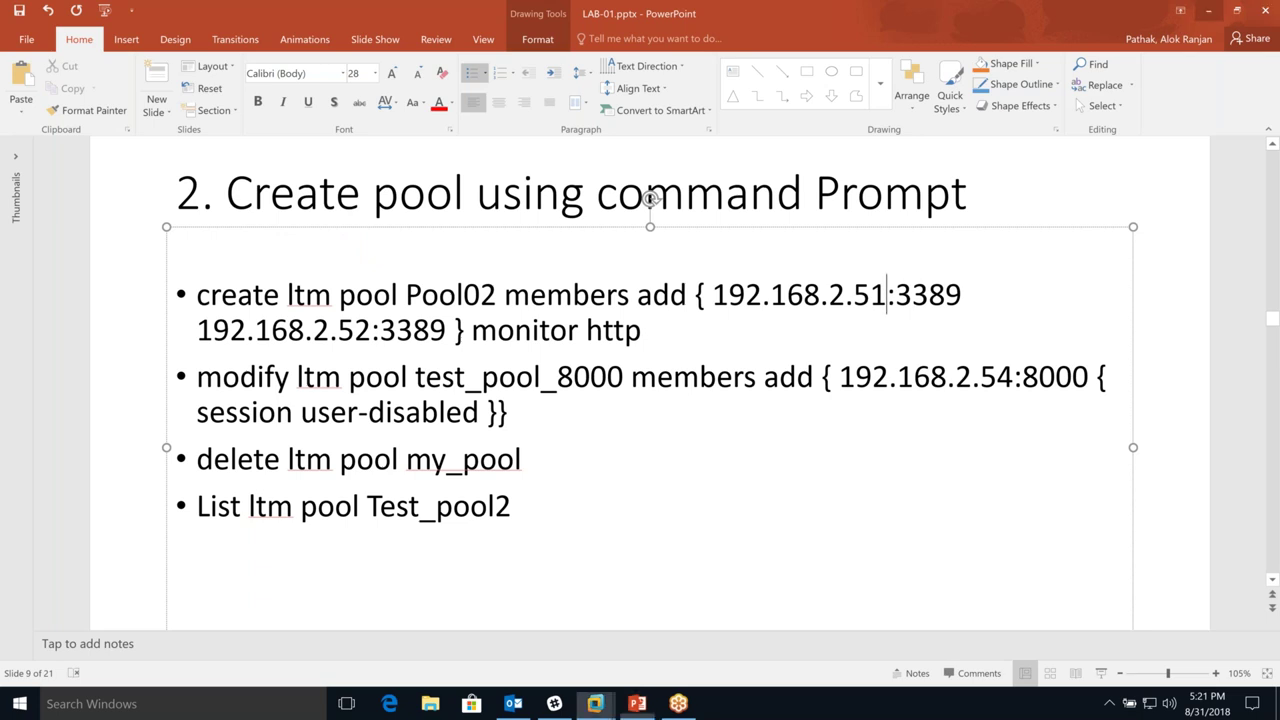
# - Switch to VMware Workstation and examine the IP address named in the terminal error from the Pool02 creation command
pyautogui.click(595, 703)
pyautogui.moveTo(316, 300); pyautogui.dragTo(1003, 300)
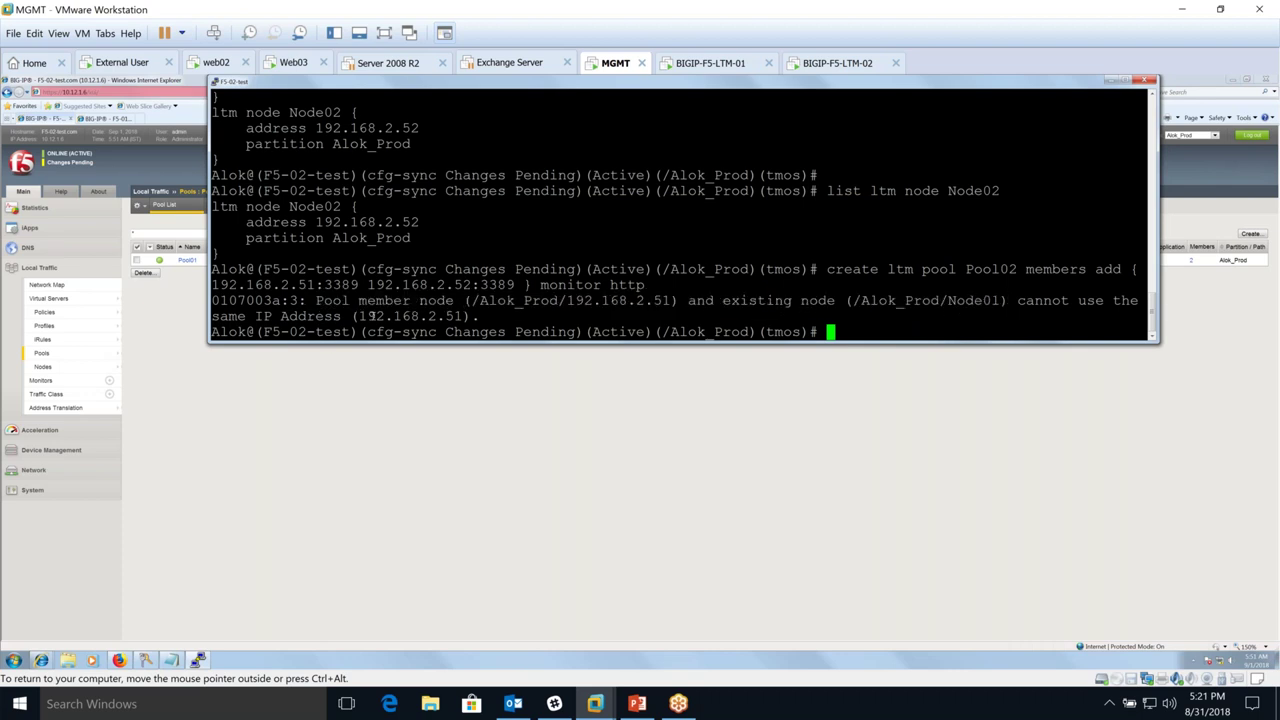
pyautogui.moveTo(372, 316); pyautogui.dragTo(486, 314)
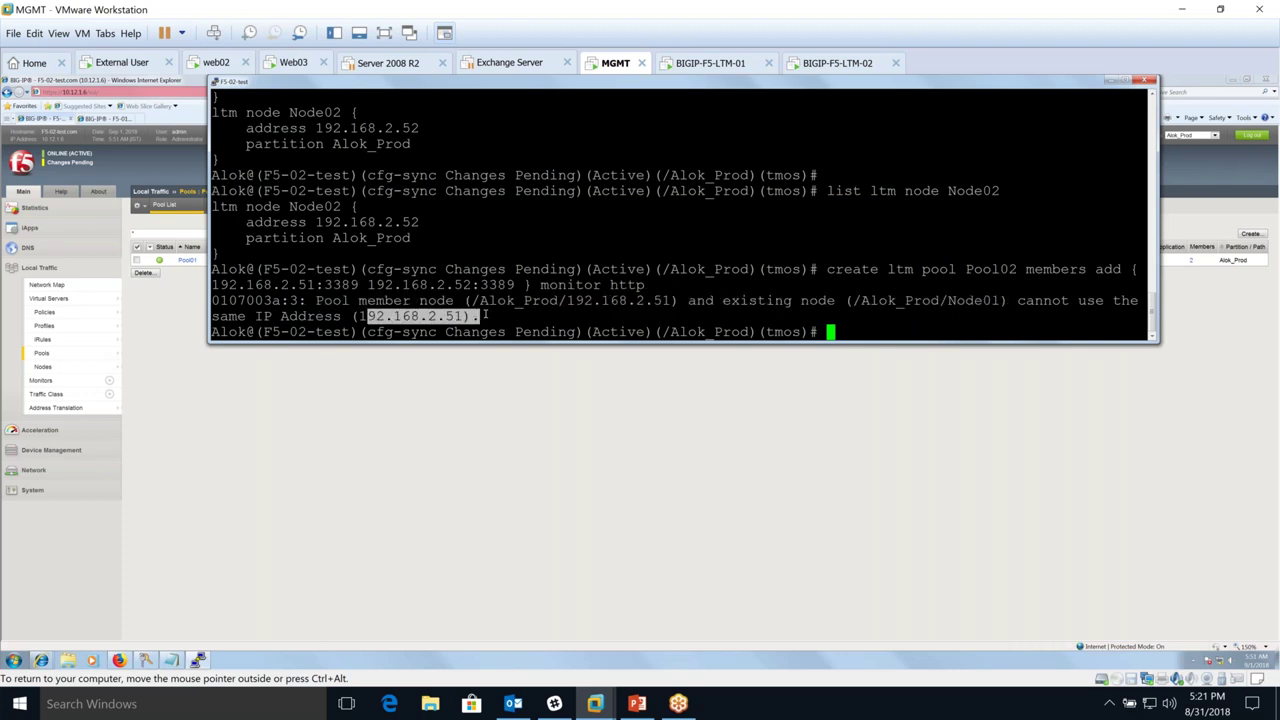
pyautogui.click(920, 319)
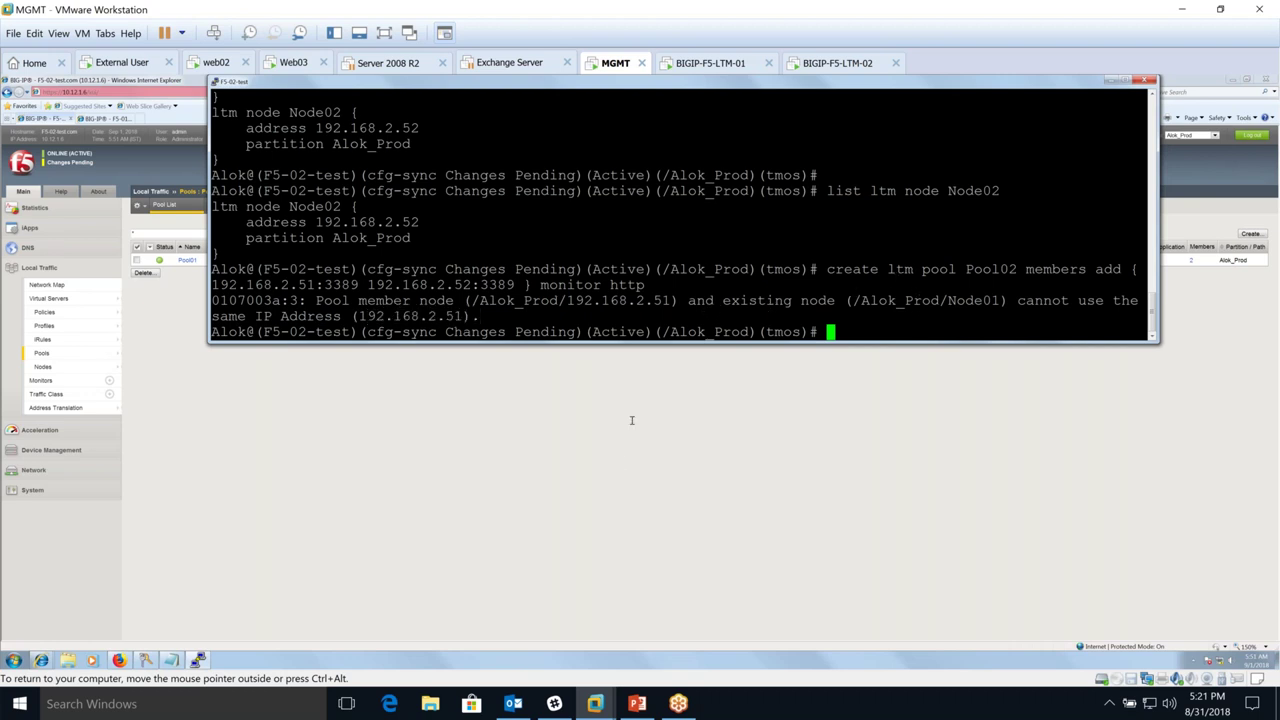
# - Open Pool01's members in the BIG-IP web console and examine their addresses and service ports
pyautogui.click(617, 463)
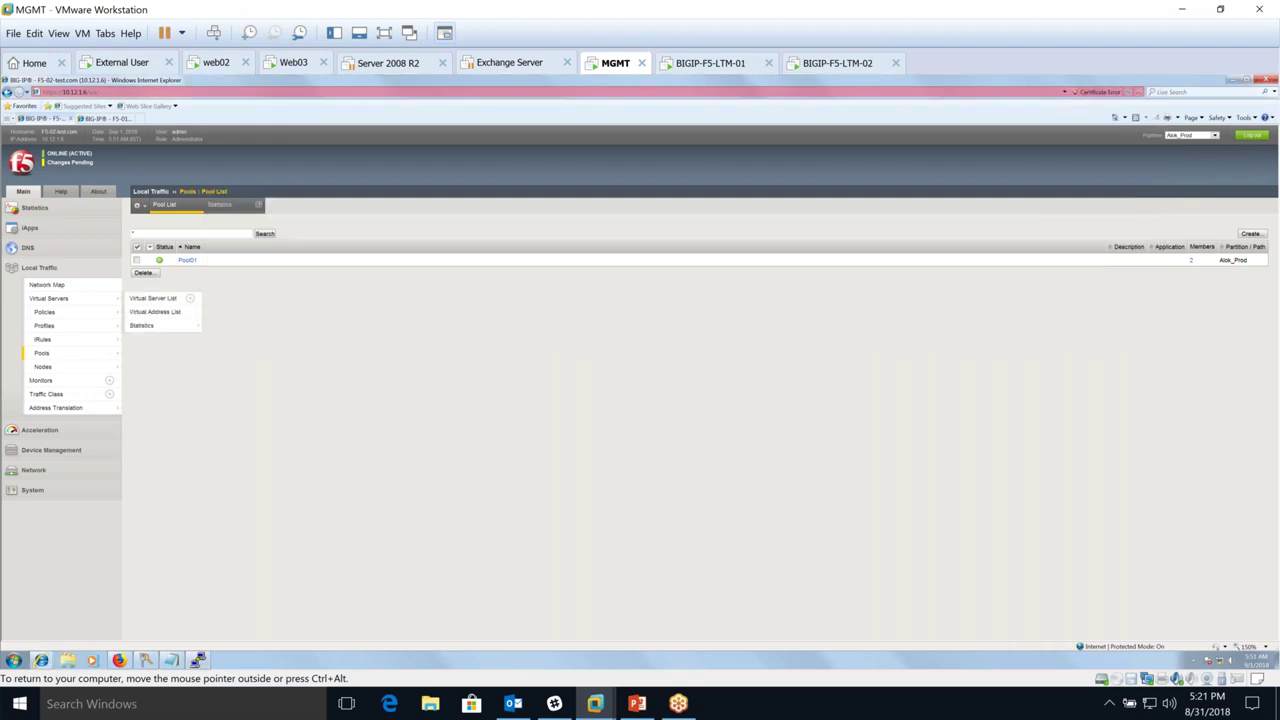
pyautogui.click(187, 260)
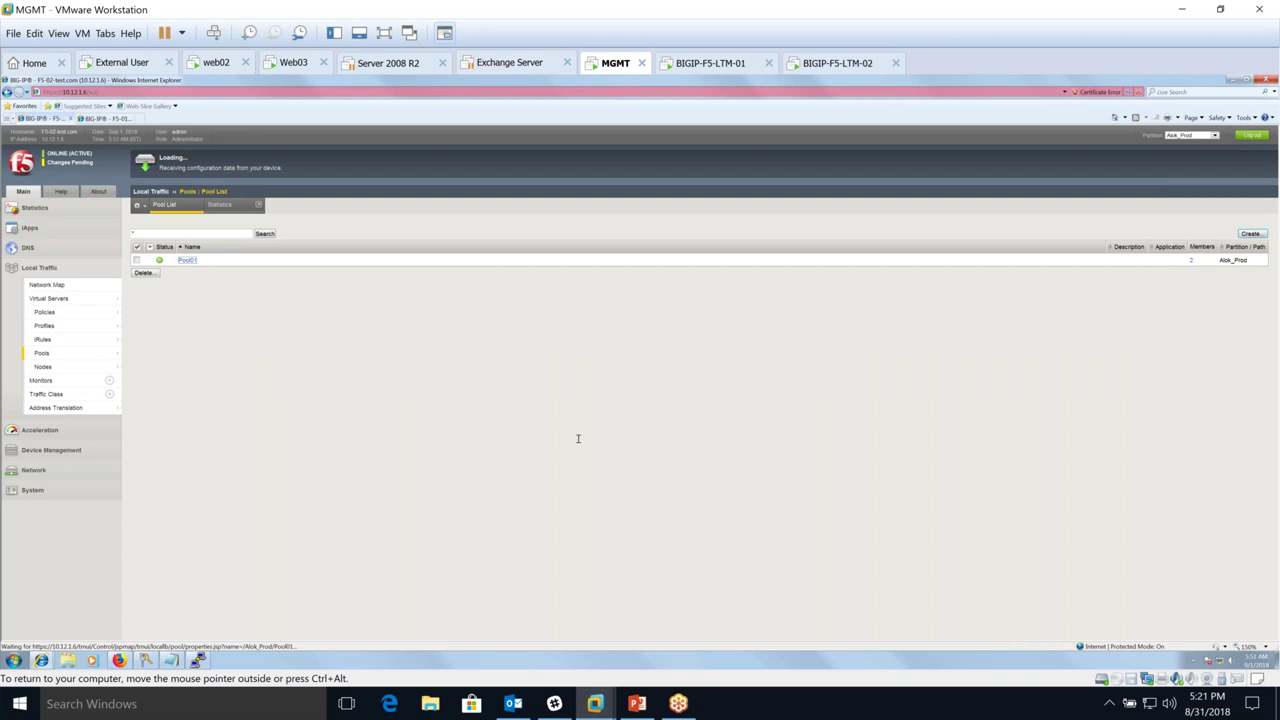
pyautogui.click(219, 204)
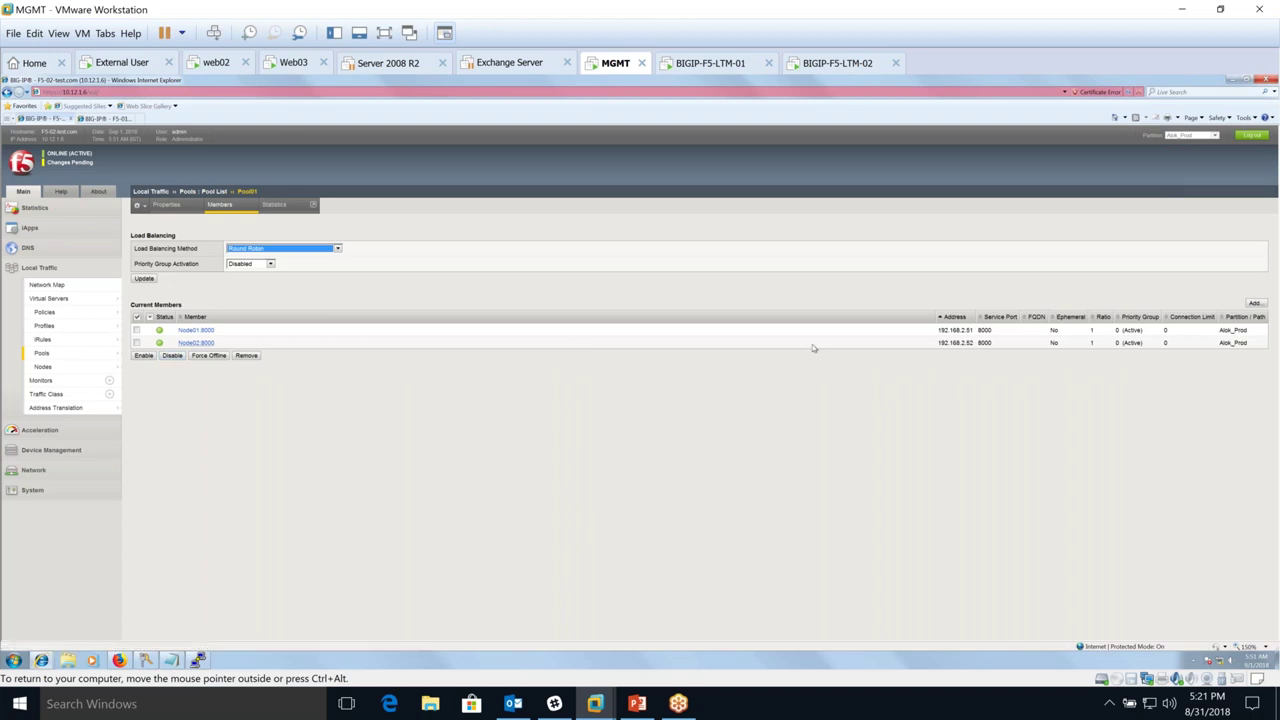
pyautogui.moveTo(937, 333); pyautogui.dragTo(993, 333)
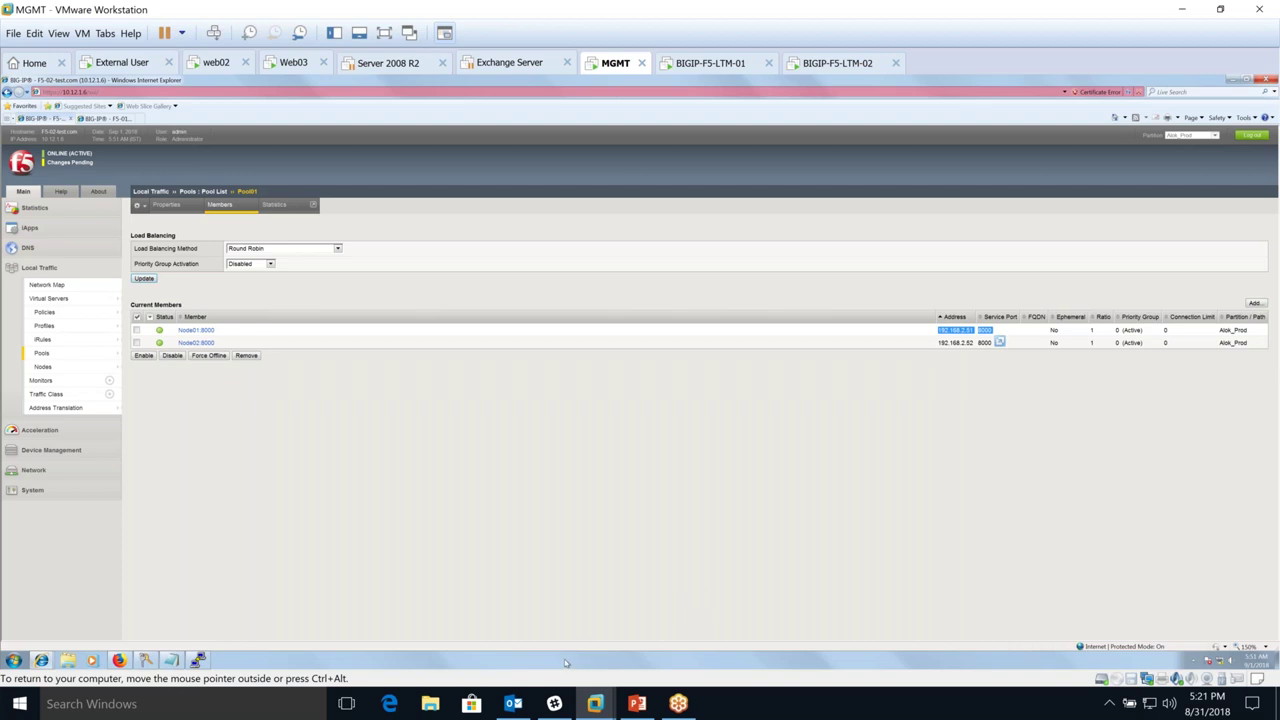
pyautogui.click(604, 556)
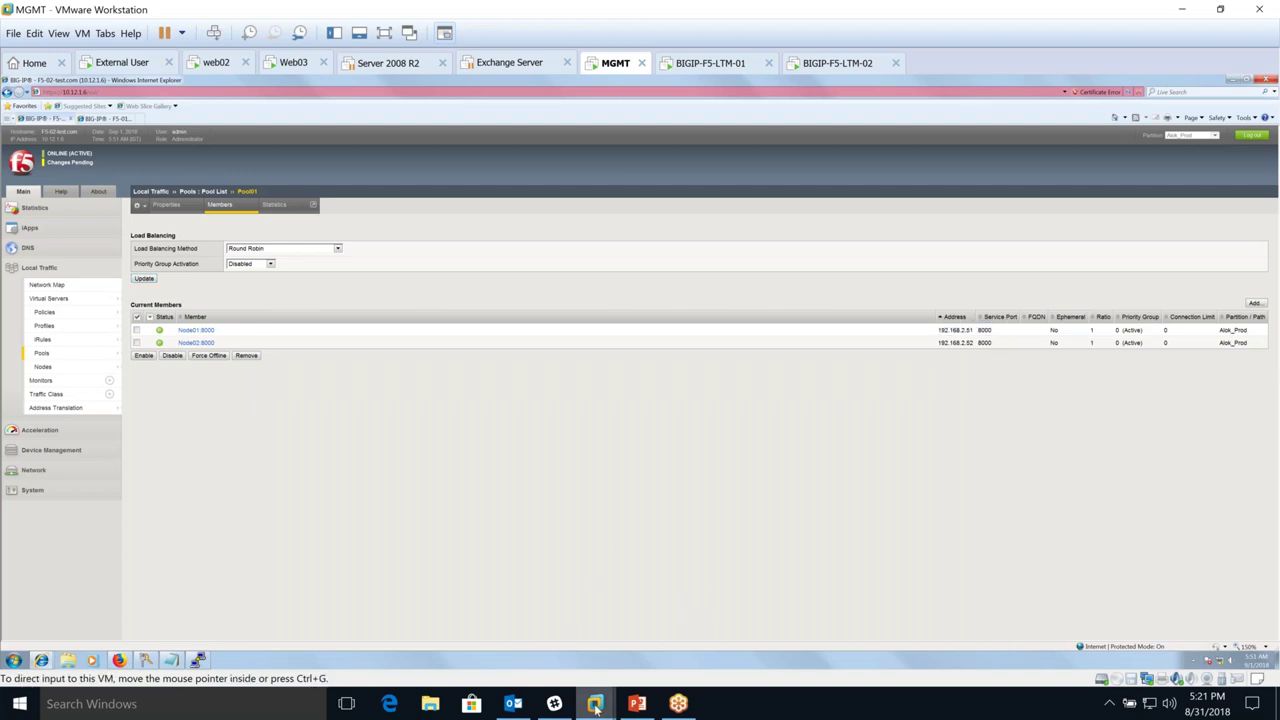
# - In the F5-02-test terminal, rerun the recalled Pool02 creation command with members 192.168.2.54:3389 and 192.168.2.55:3389 and the http monitor
pyautogui.moveTo(596, 708)
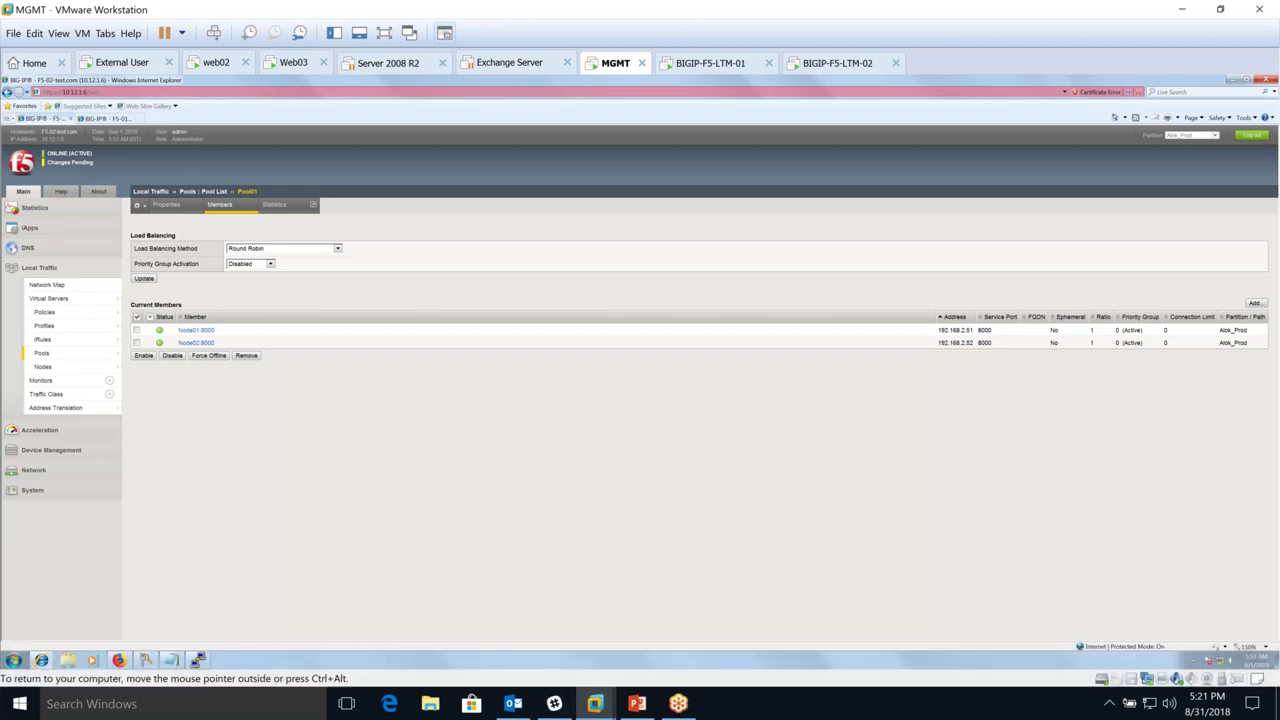
pyautogui.click(197, 660)
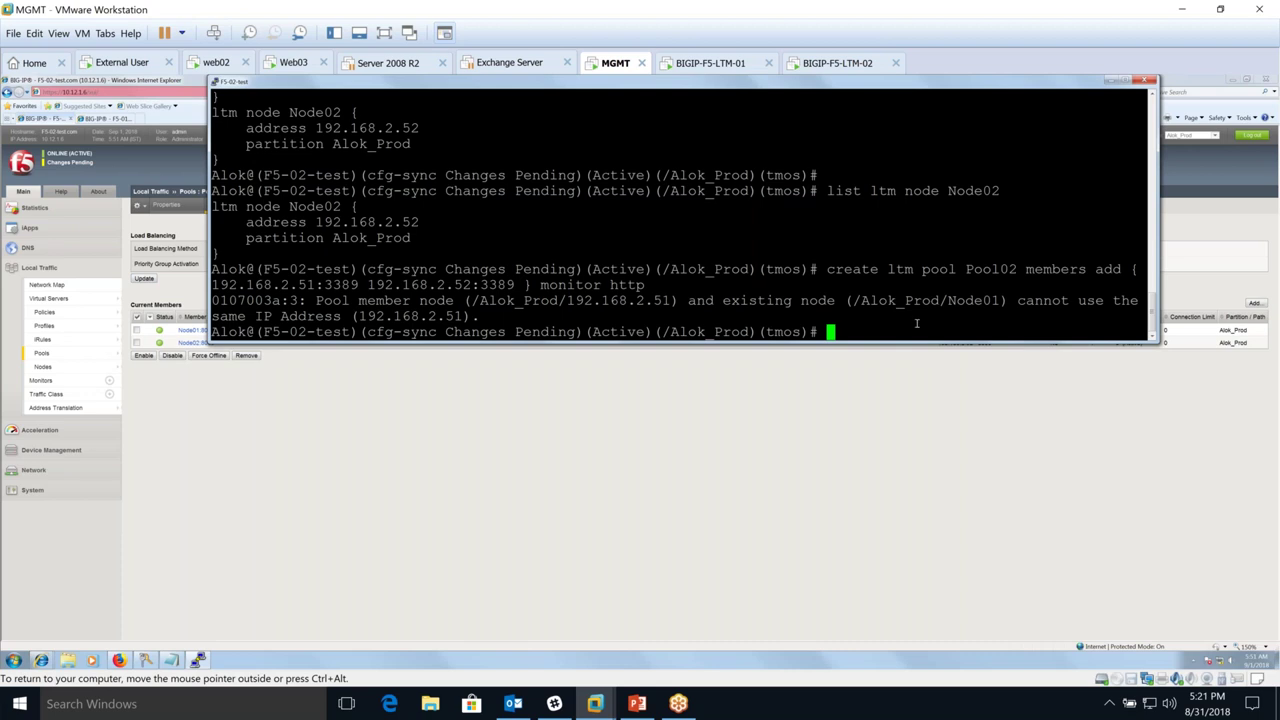
pyautogui.press('Up')
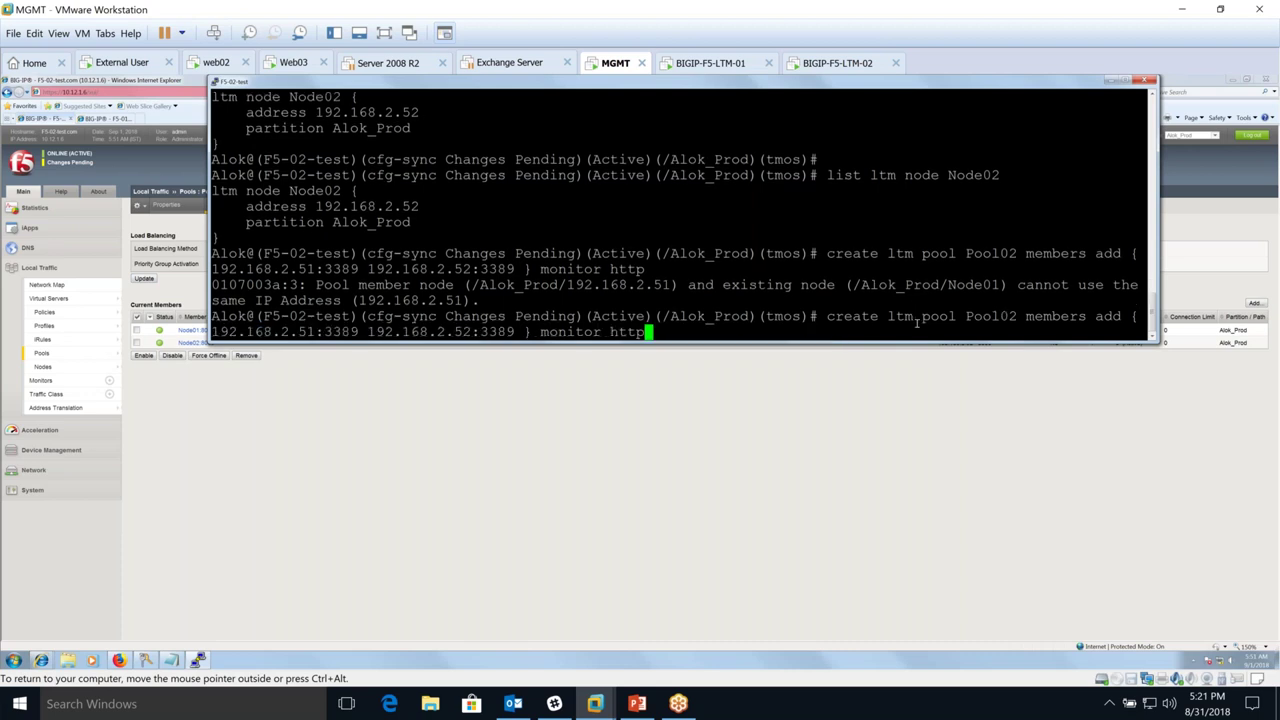
pyautogui.hotkey('ctrl', 'Left')
pyautogui.hotkey('ctrl', 'Left')
pyautogui.hotkey('ctrl', 'Left')
pyautogui.hotkey('ctrl', 'Left')
pyautogui.hotkey('ctrl', 'Left')
pyautogui.hotkey('ctrl', 'Left')
pyautogui.hotkey('ctrl', 'Left')
pyautogui.hotkey('ctrl', 'Left')
pyautogui.hotkey('ctrl', 'Left')
pyautogui.press('Right')
pyautogui.press('Delete')
pyautogui.write('4')
pyautogui.press('Right')
pyautogui.press('Right')
pyautogui.press('Right')
pyautogui.press('Right')
pyautogui.press('Right')
pyautogui.press('Right')
pyautogui.press('Right')
pyautogui.press('Right')
pyautogui.press('Right')
pyautogui.press('Right')
pyautogui.press('Right')
pyautogui.press('Right')
pyautogui.press('Right')
pyautogui.press('Right')
pyautogui.press('Right')
pyautogui.press('Right')
pyautogui.press('Right')
pyautogui.press('Right')
pyautogui.press('BackSpace')
pyautogui.write('5')
pyautogui.press('Return')
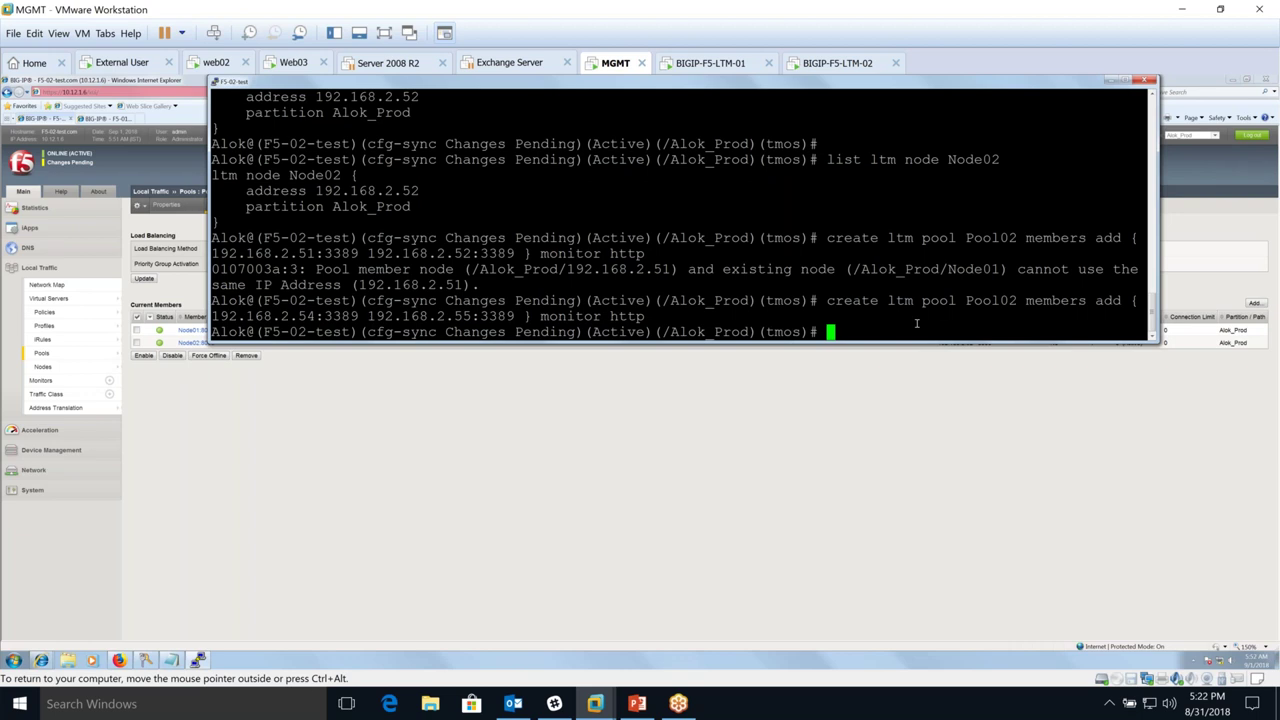
pyautogui.press('Return')
pyautogui.press('Return')
pyautogui.press('Return')
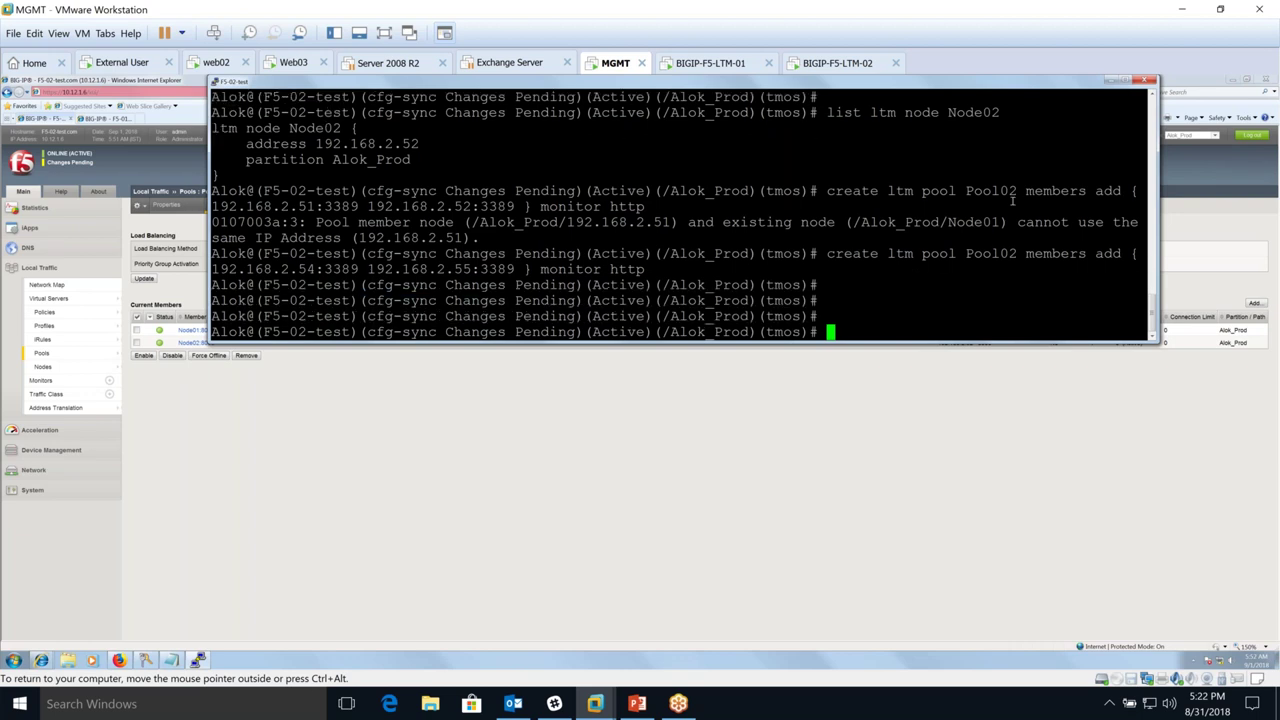
# - Display the local traffic pool list in the BIG-IP web console and check Pool02's status
pyautogui.click(642, 574)
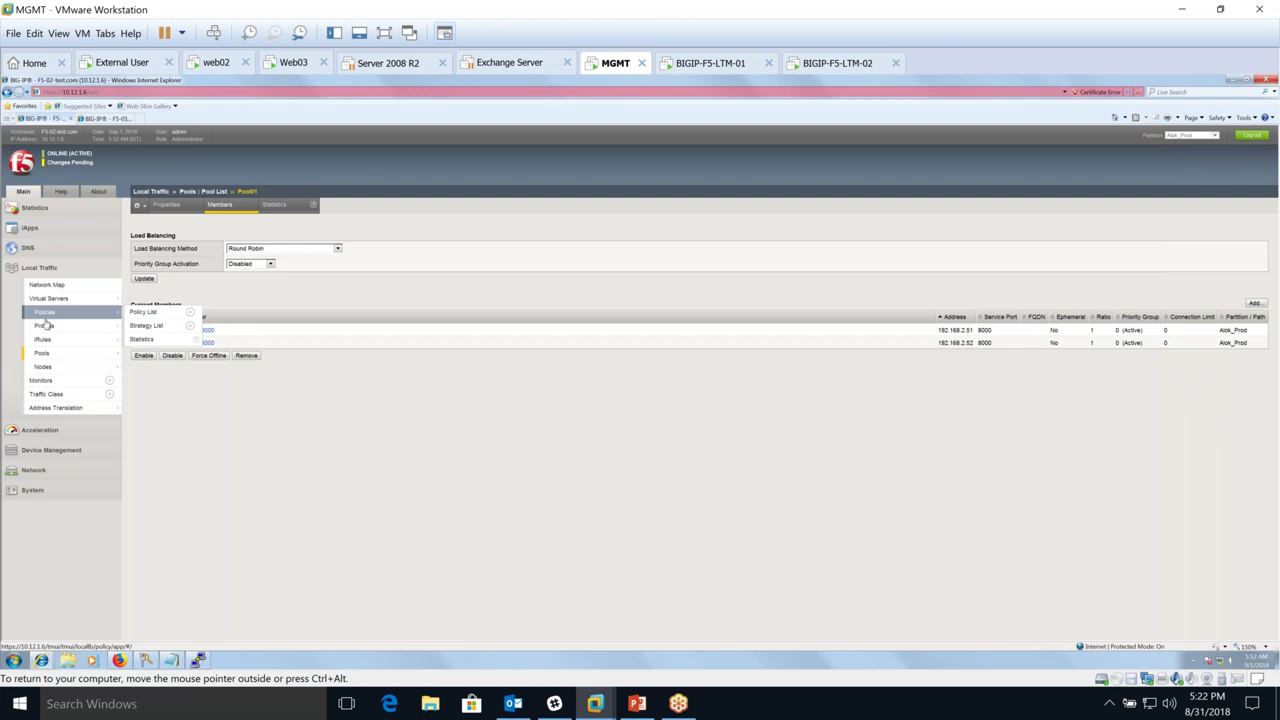
pyautogui.click(41, 353)
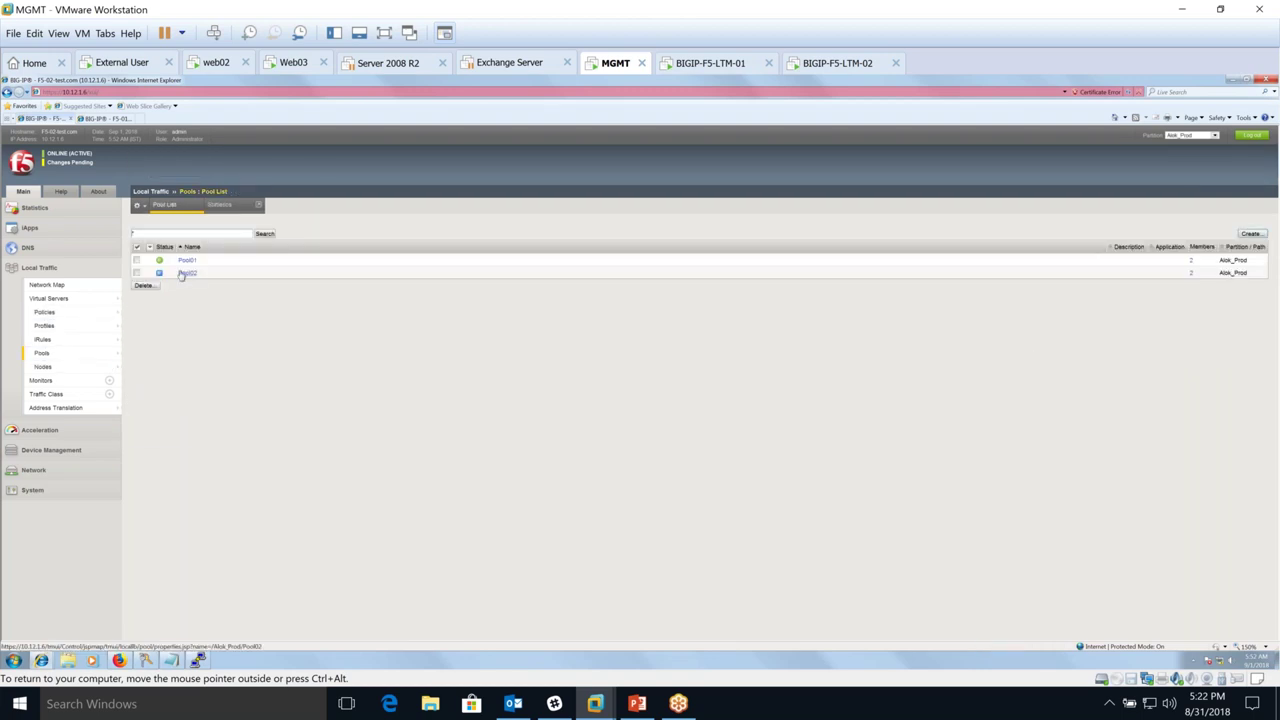
pyautogui.moveTo(160, 275)
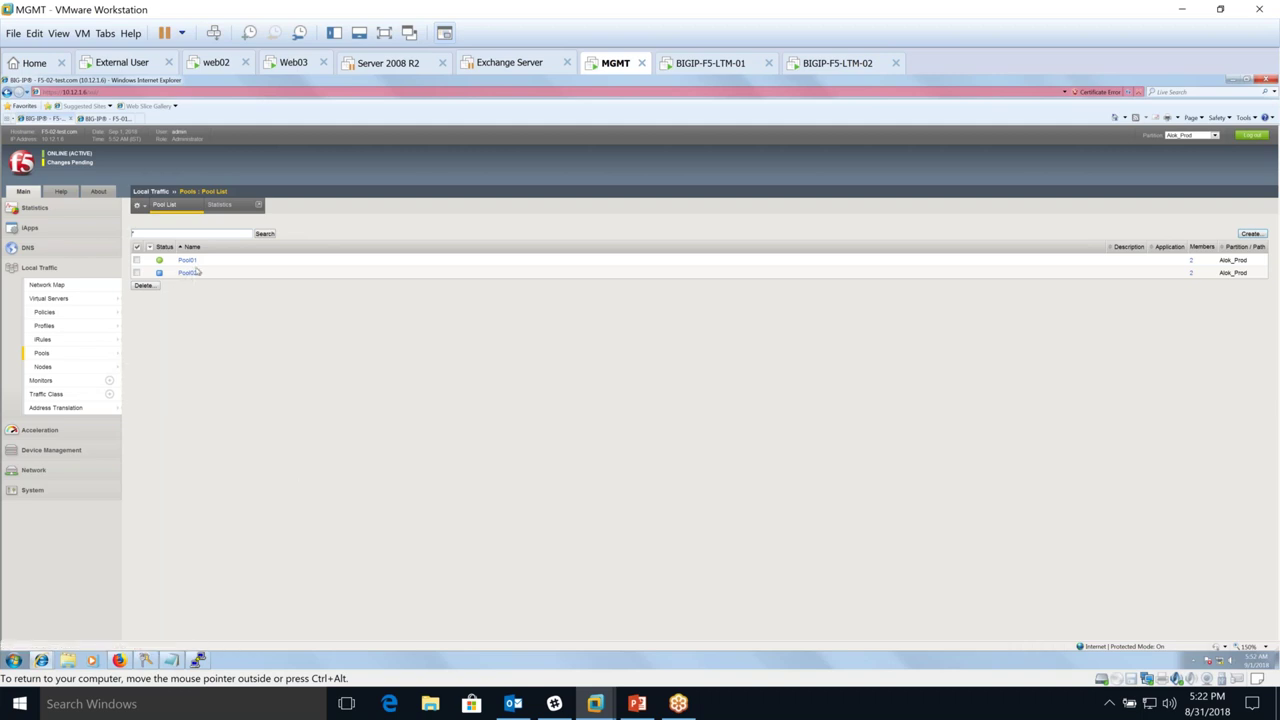
# - Replace Pool02's http health monitor with tcp, save the change, and check its status in the pool list
pyautogui.click(187, 272)
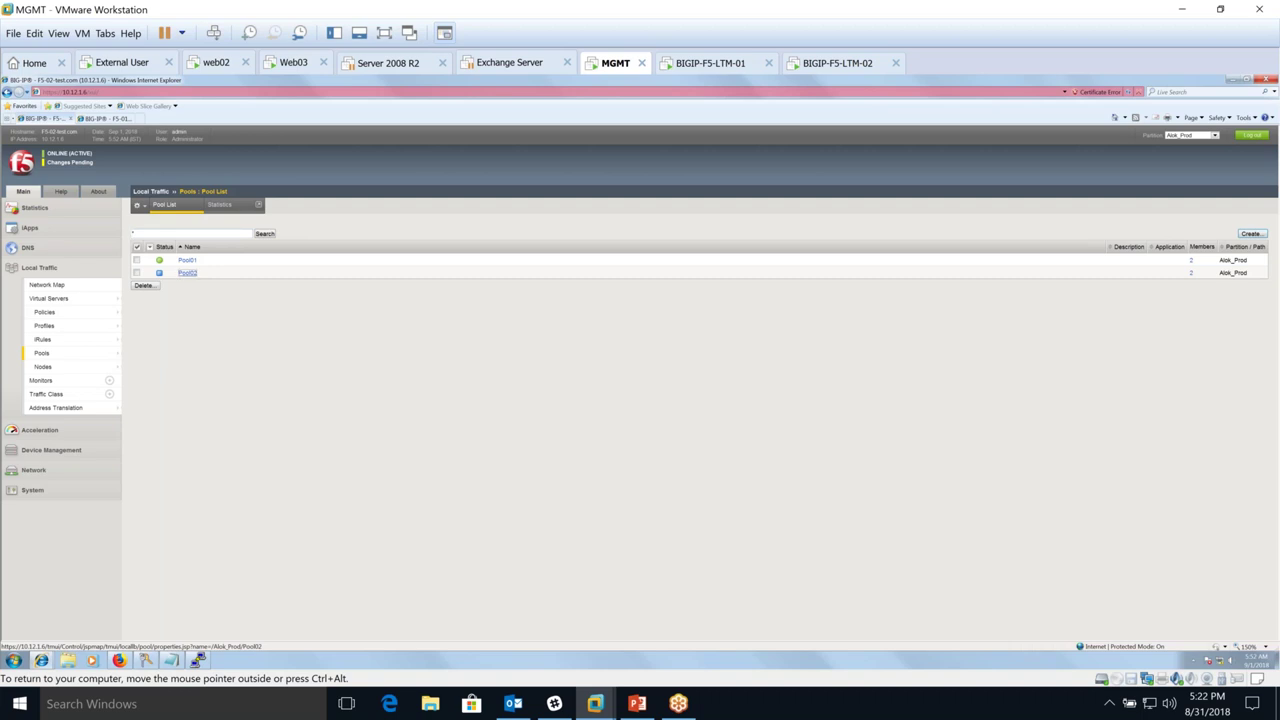
pyautogui.click(245, 337)
pyautogui.scroll(-3, 340, 349)
pyautogui.click(328, 344)
pyautogui.click(301, 338)
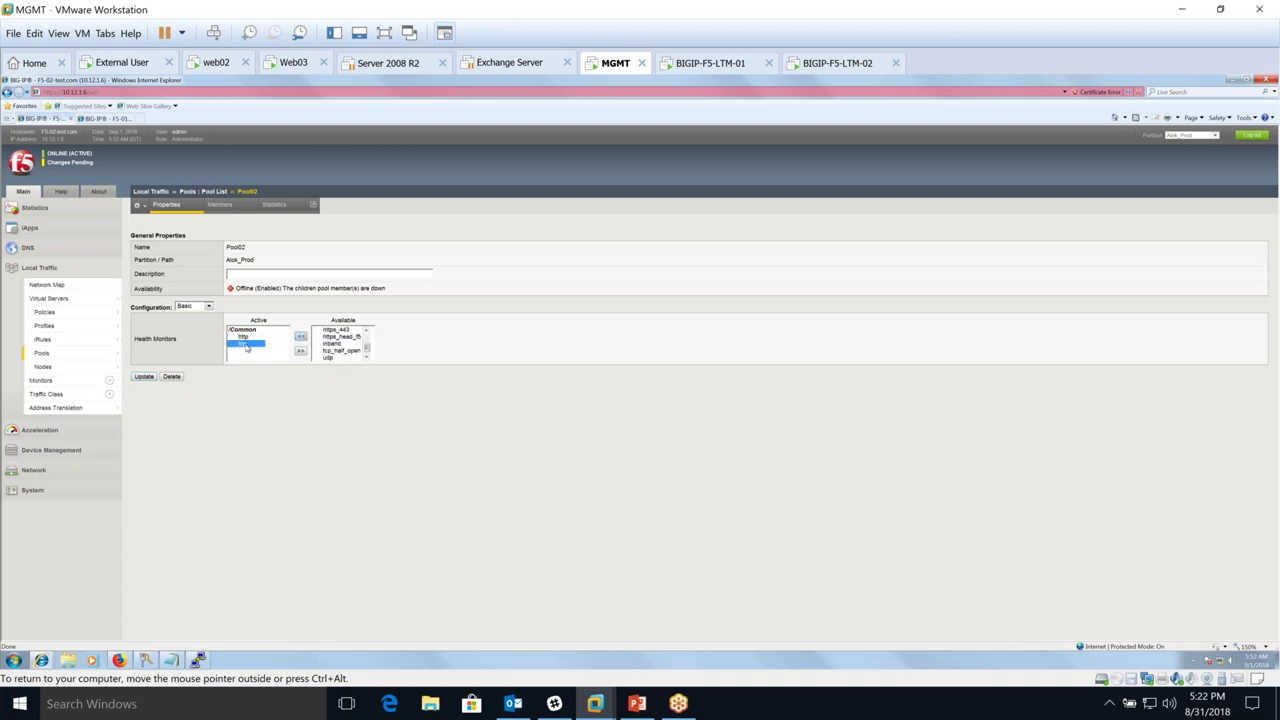
pyautogui.click(299, 351)
pyautogui.click(144, 377)
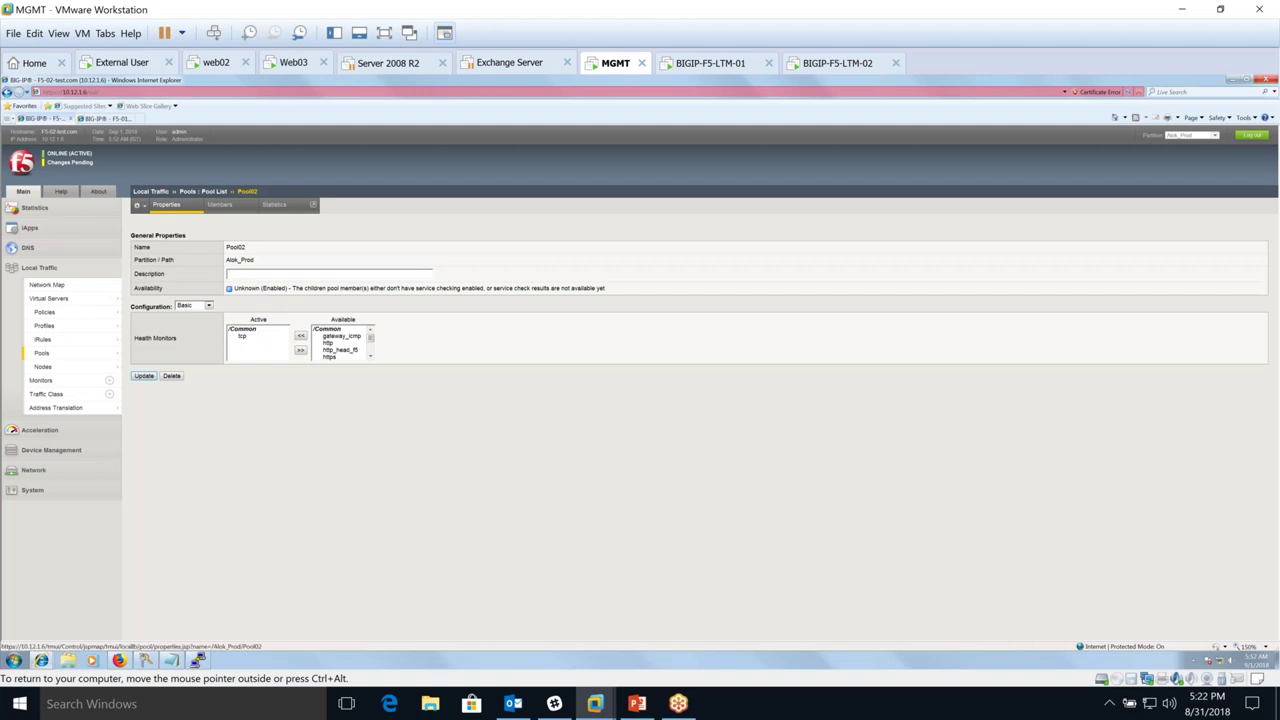
pyautogui.click(199, 192)
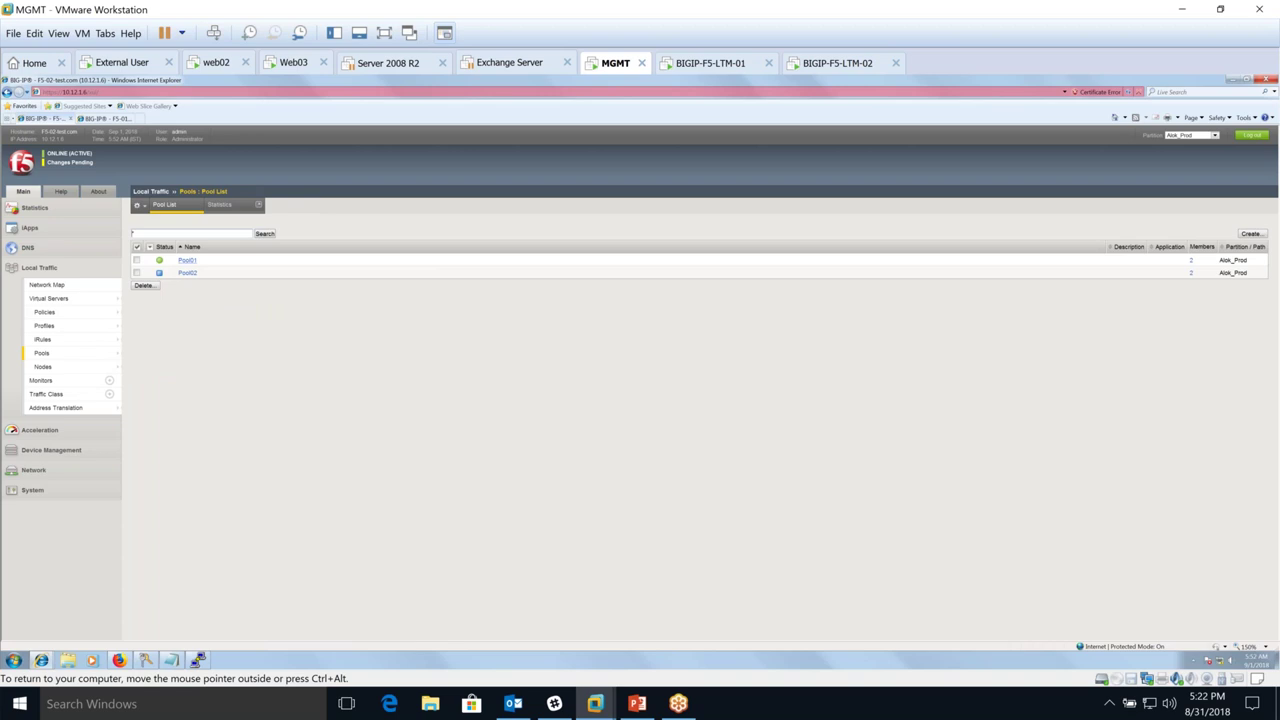
pyautogui.click(219, 205)
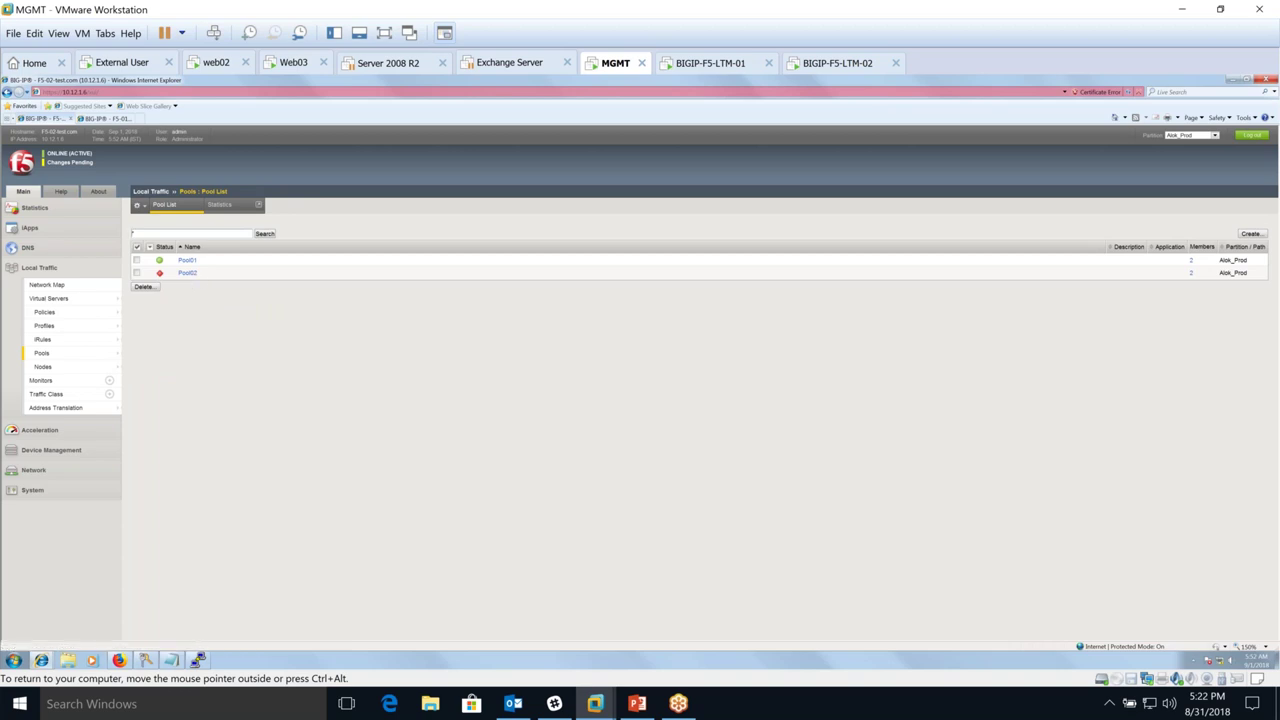
# - Switch to the web02 virtual machine and open the advanced TCP/IP settings of its Local Area Connection
pyautogui.click(216, 66)
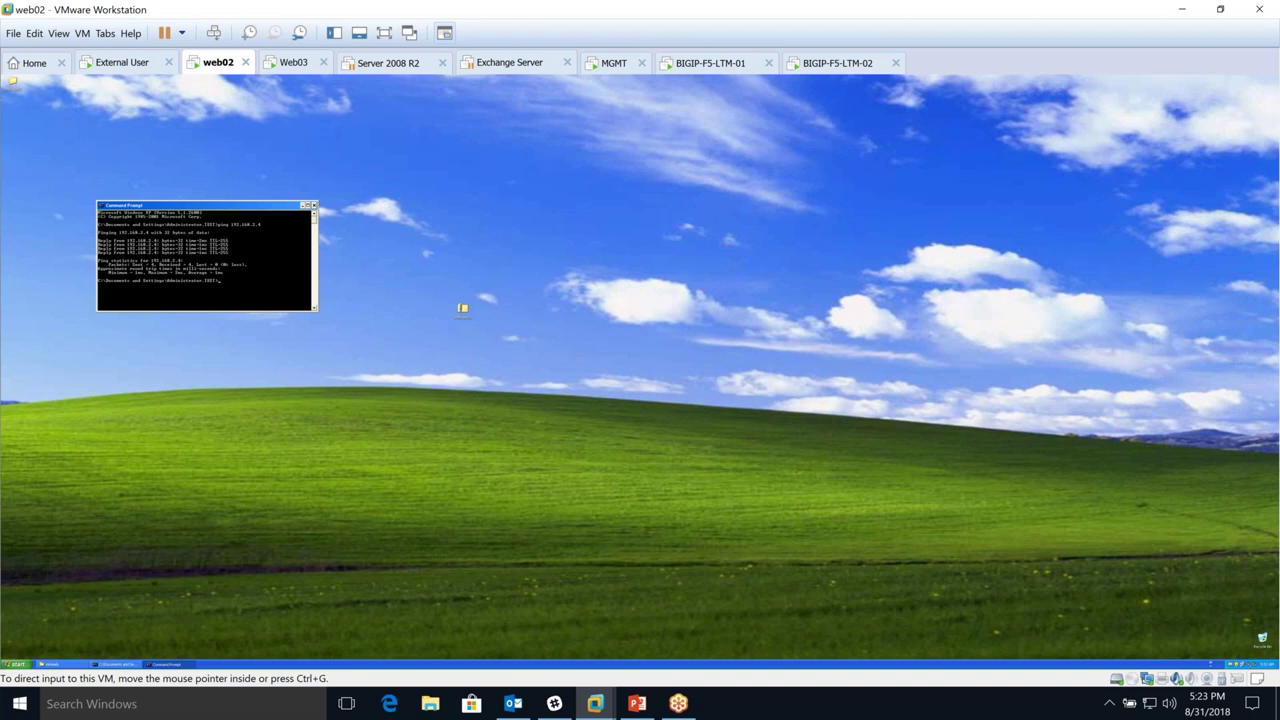
pyautogui.moveTo(204, 163); pyautogui.dragTo(698, 199)
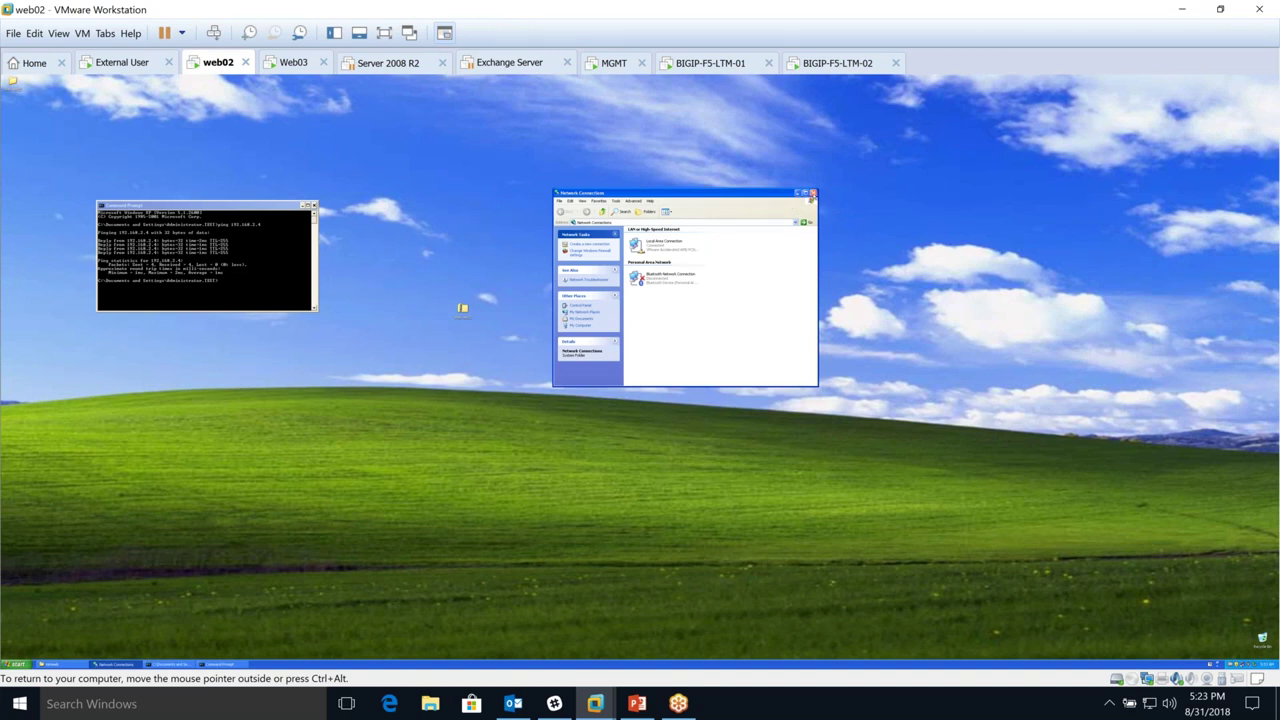
pyautogui.click(694, 243)
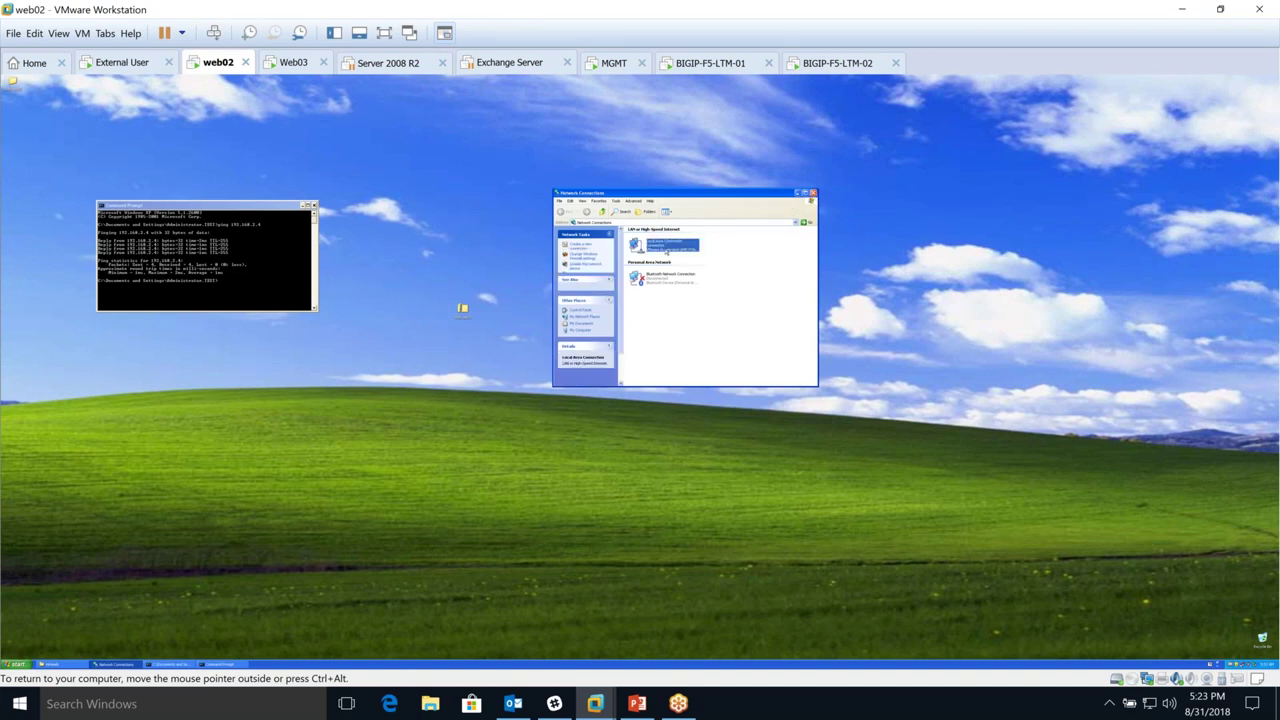
pyautogui.press('Return')
pyautogui.hotkey('alt', 'p')
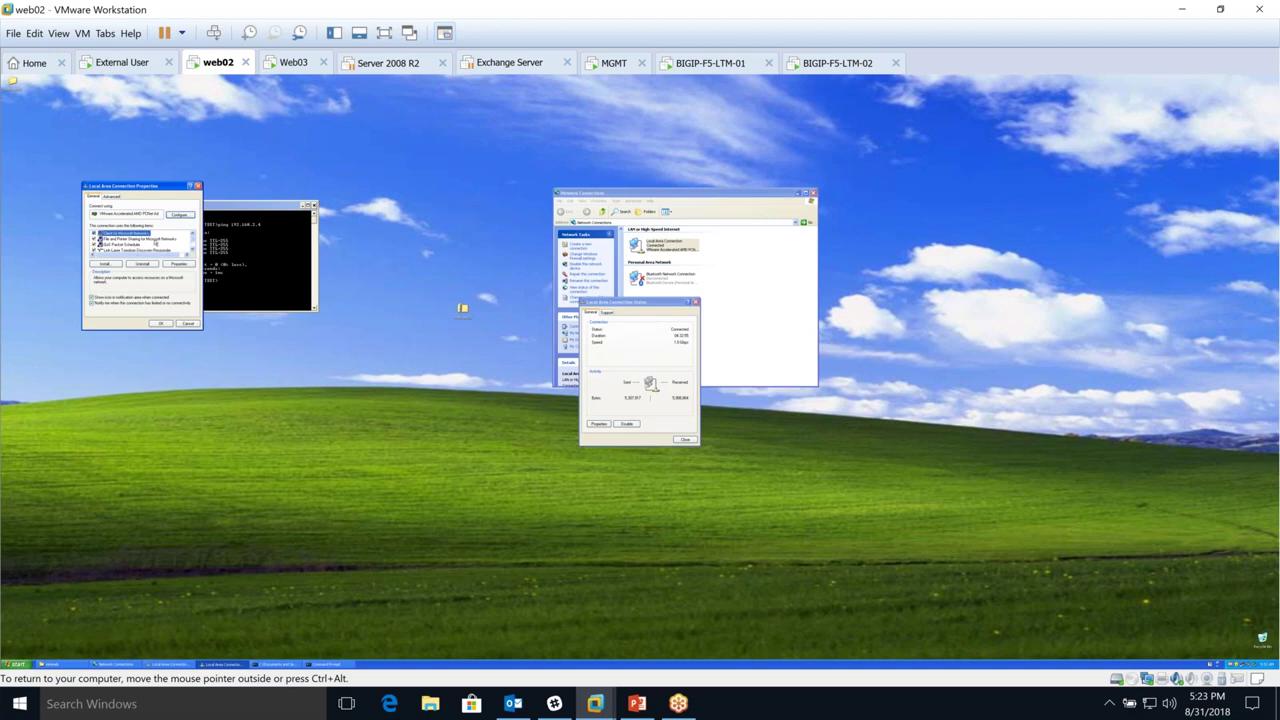
pyautogui.doubleClick(138, 247)
pyautogui.press('BackSpace')
pyautogui.click(201, 334)
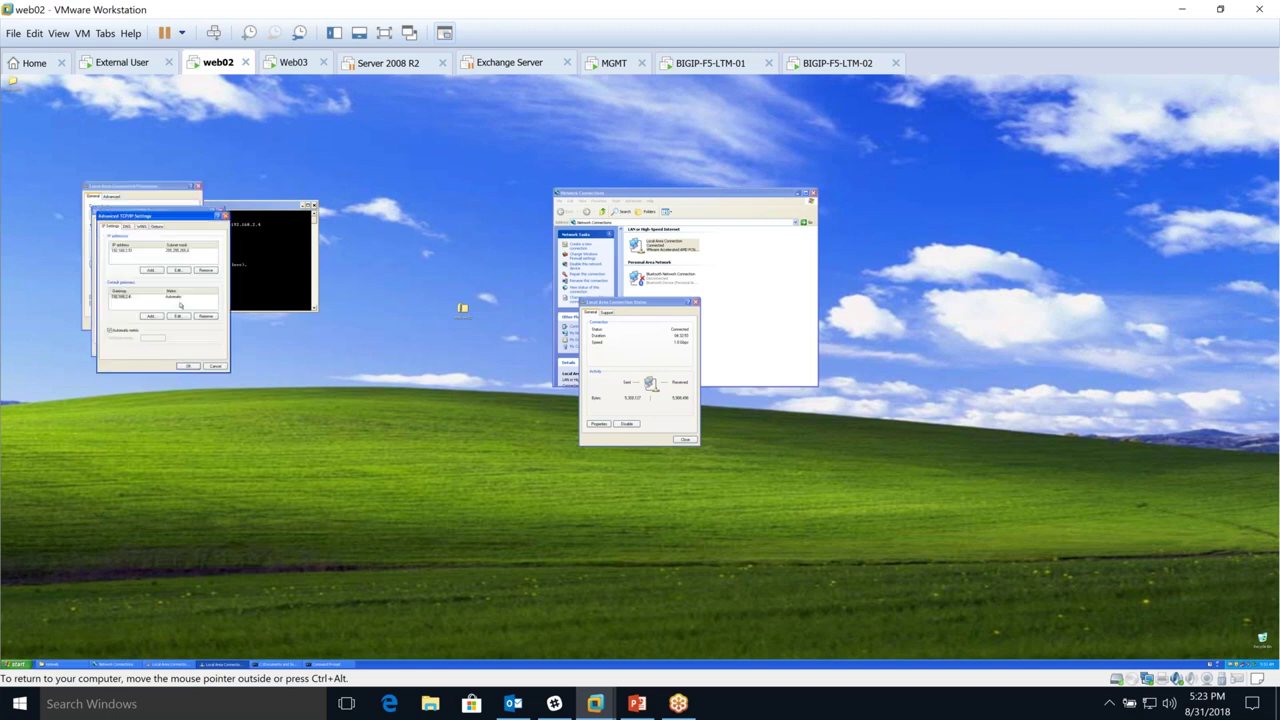
# - Add the IP address 192.168.2.54 to the Local Area Connection and confirm the network settings
pyautogui.click(149, 270)
pyautogui.write('192.168.2.54')
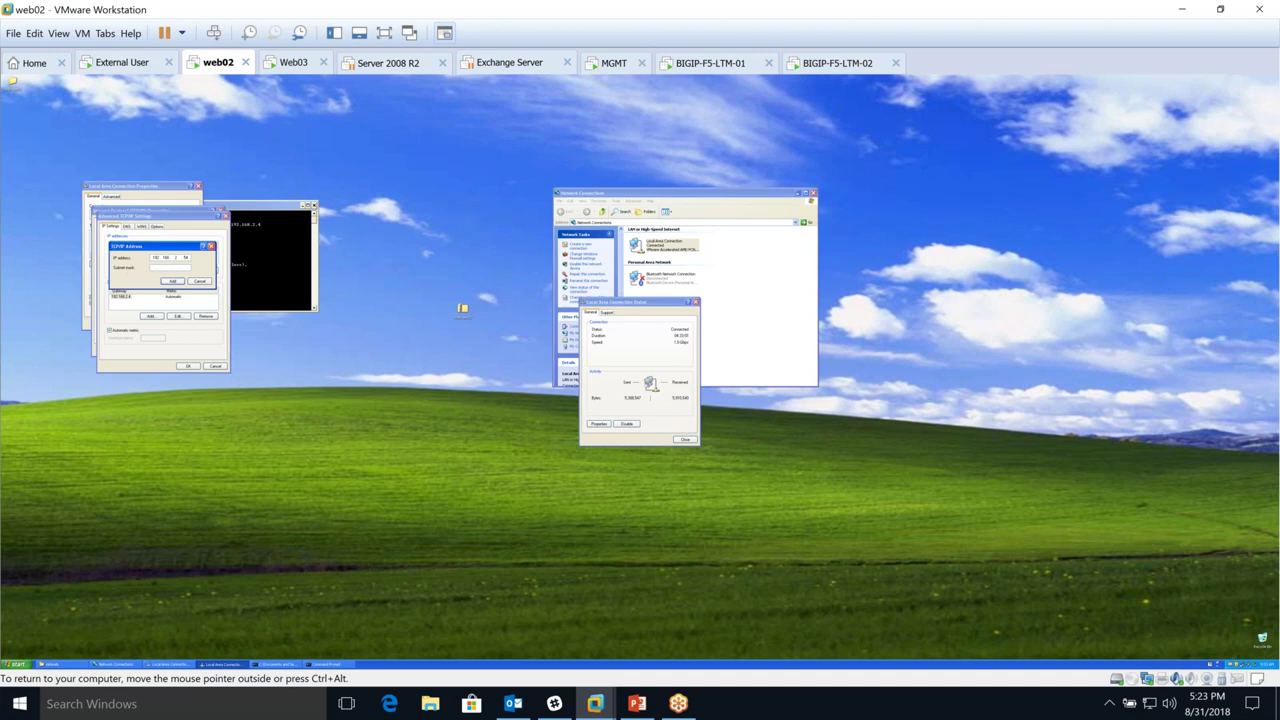
pyautogui.click(173, 281)
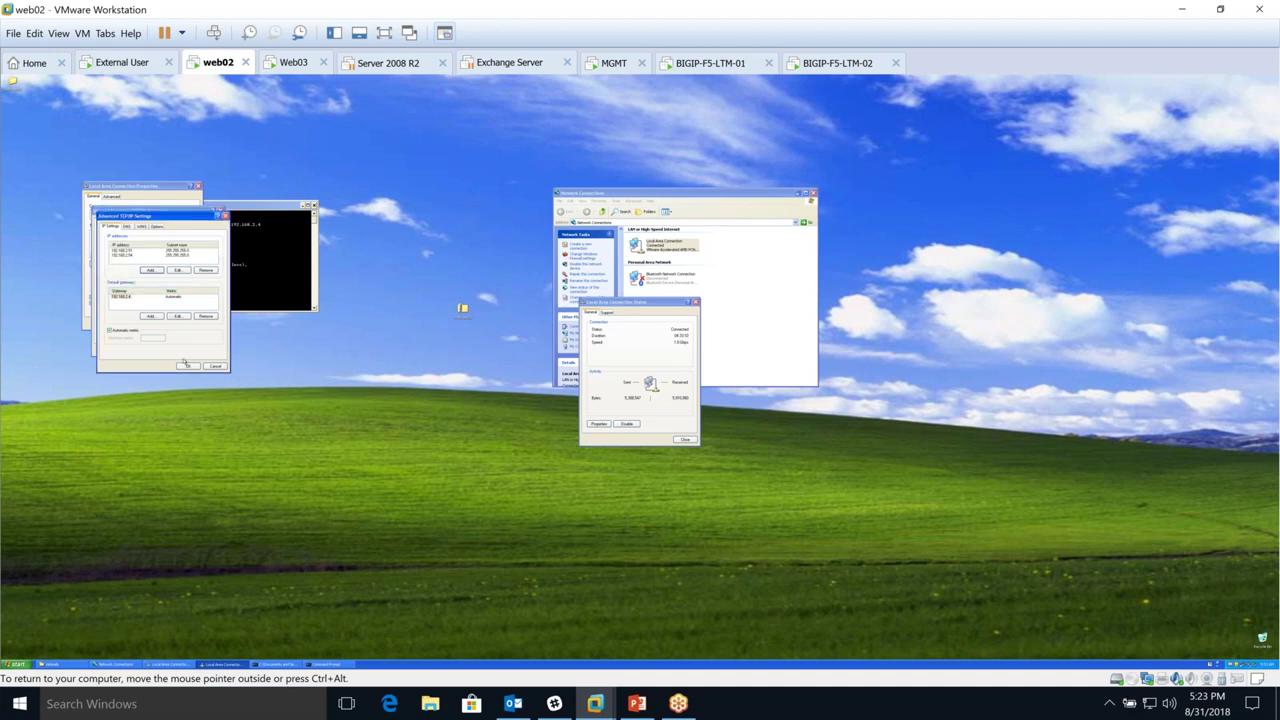
pyautogui.press('Return')
pyautogui.press('Return')
pyautogui.click(162, 324)
pyautogui.click(625, 424)
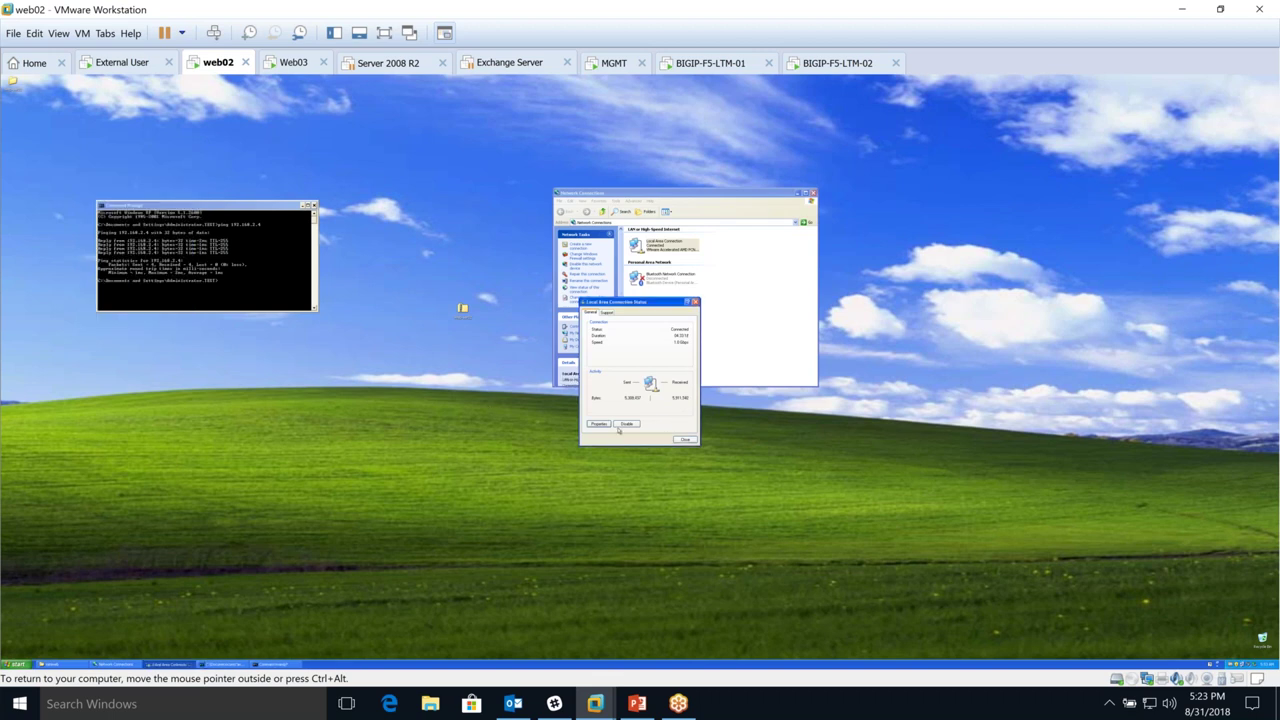
# - Close the connection status, Network Connections and Command Prompt windows on web02
pyautogui.click(685, 439)
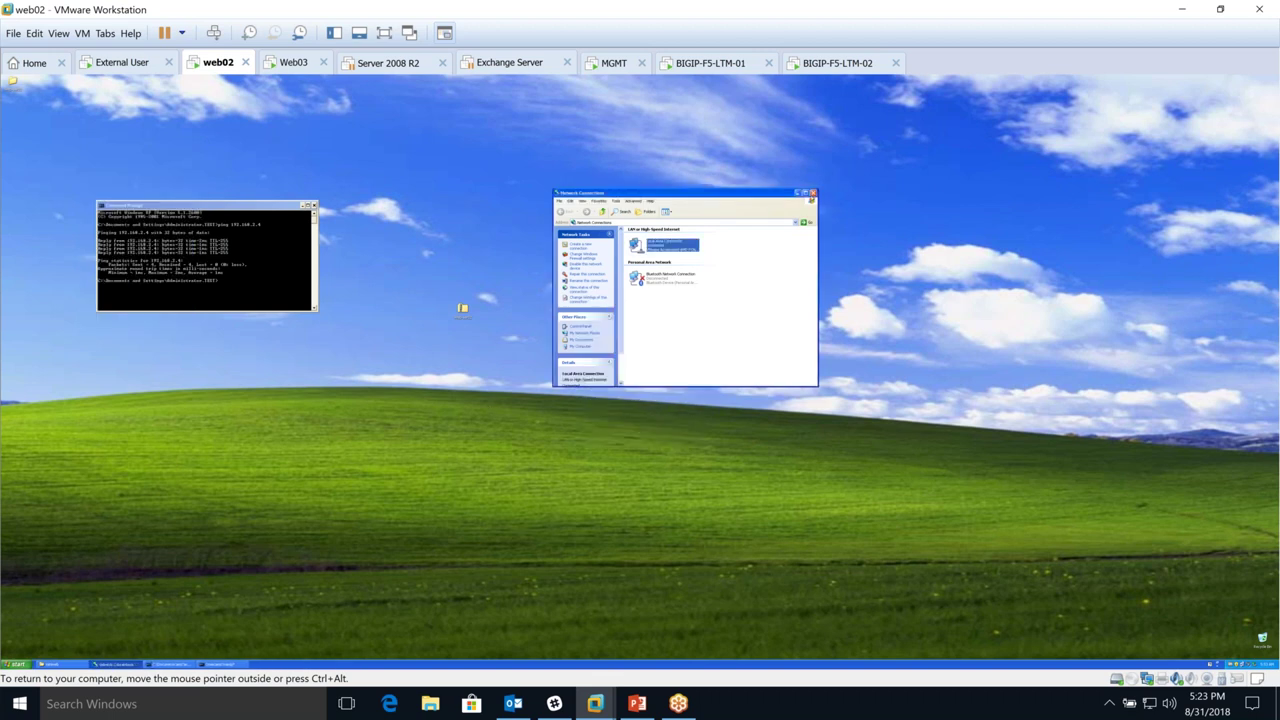
pyautogui.click(812, 192)
pyautogui.click(312, 204)
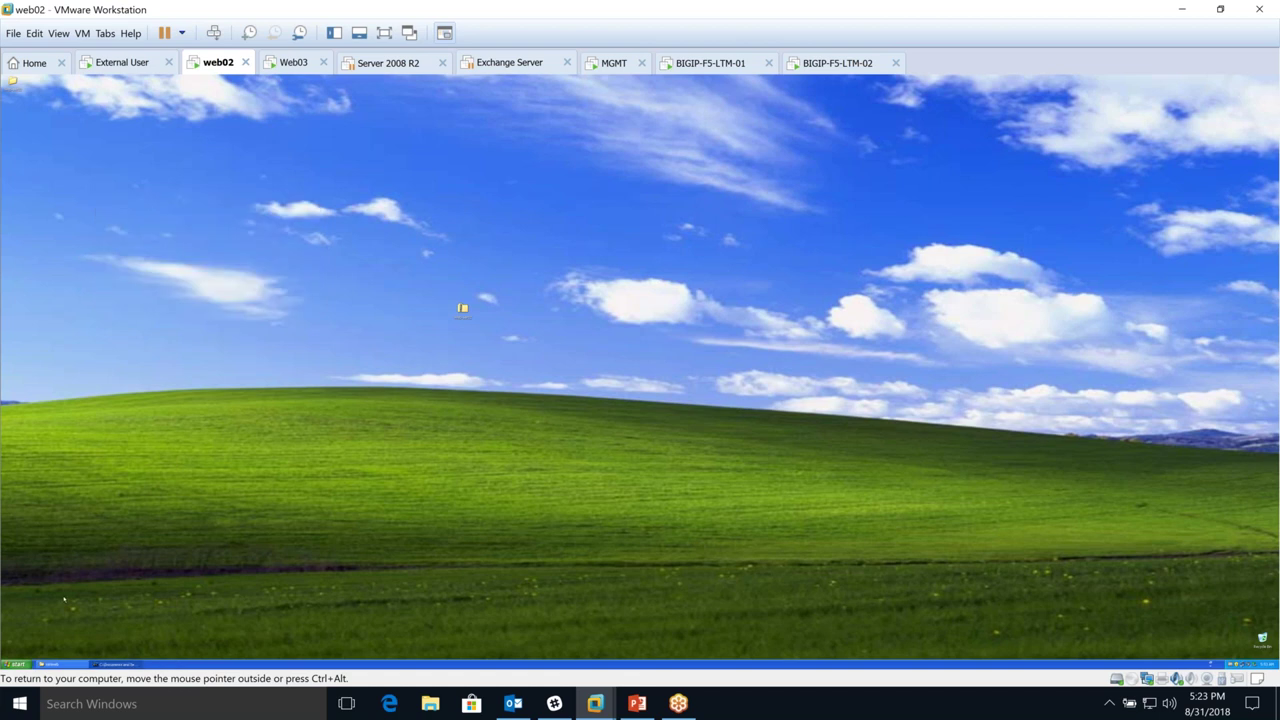
# - Enable Remote Desktop on web02 by allowing users to connect remotely in System Properties, and apply the change
pyautogui.click(17, 664)
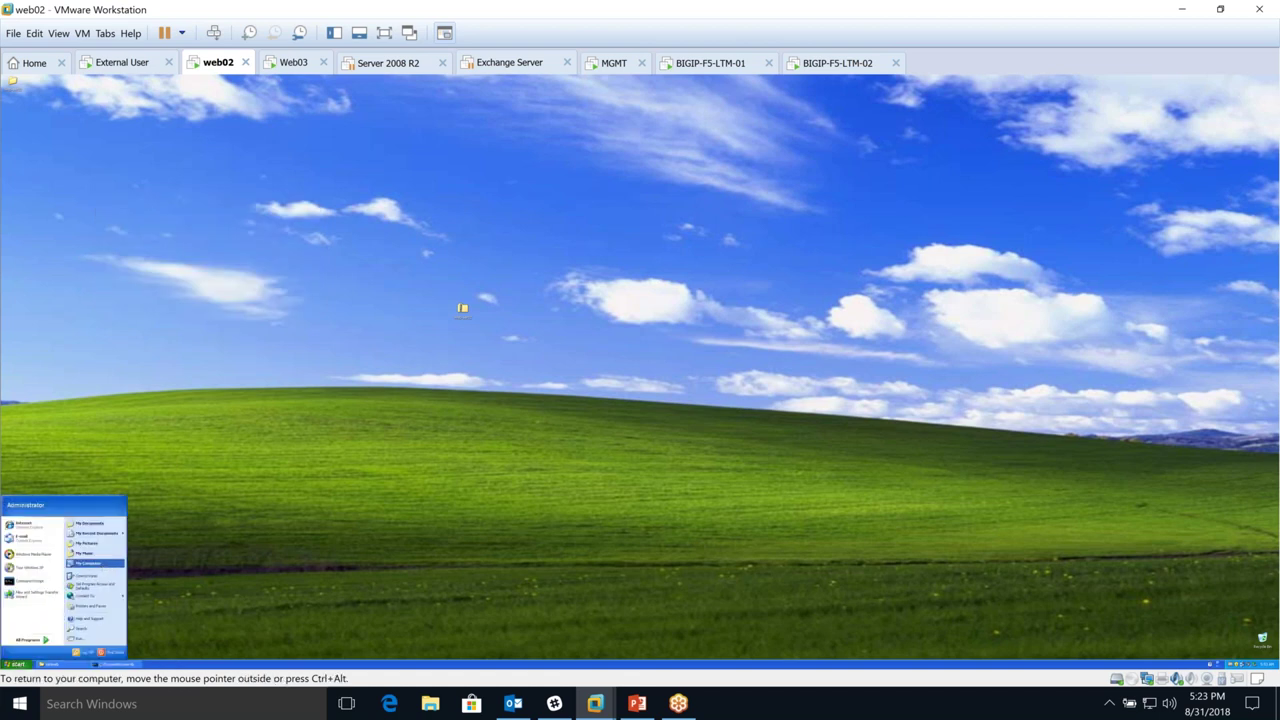
pyautogui.rightClick(102, 565)
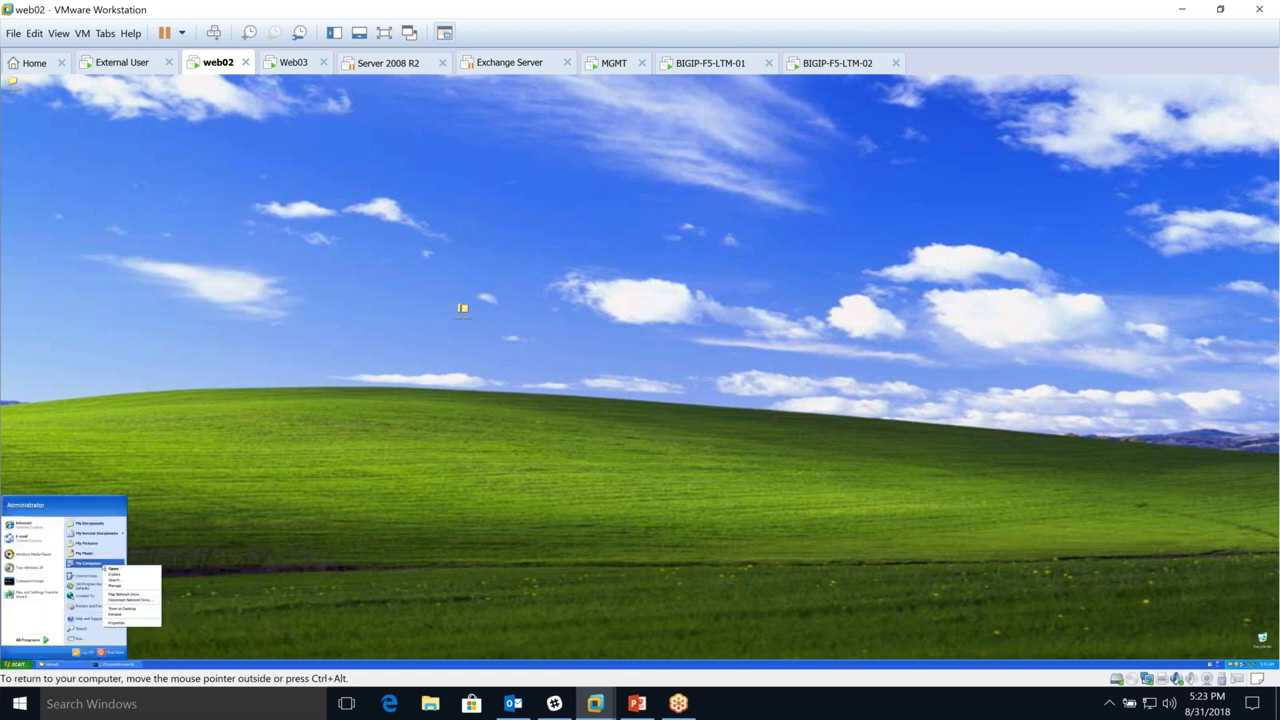
pyautogui.click(122, 624)
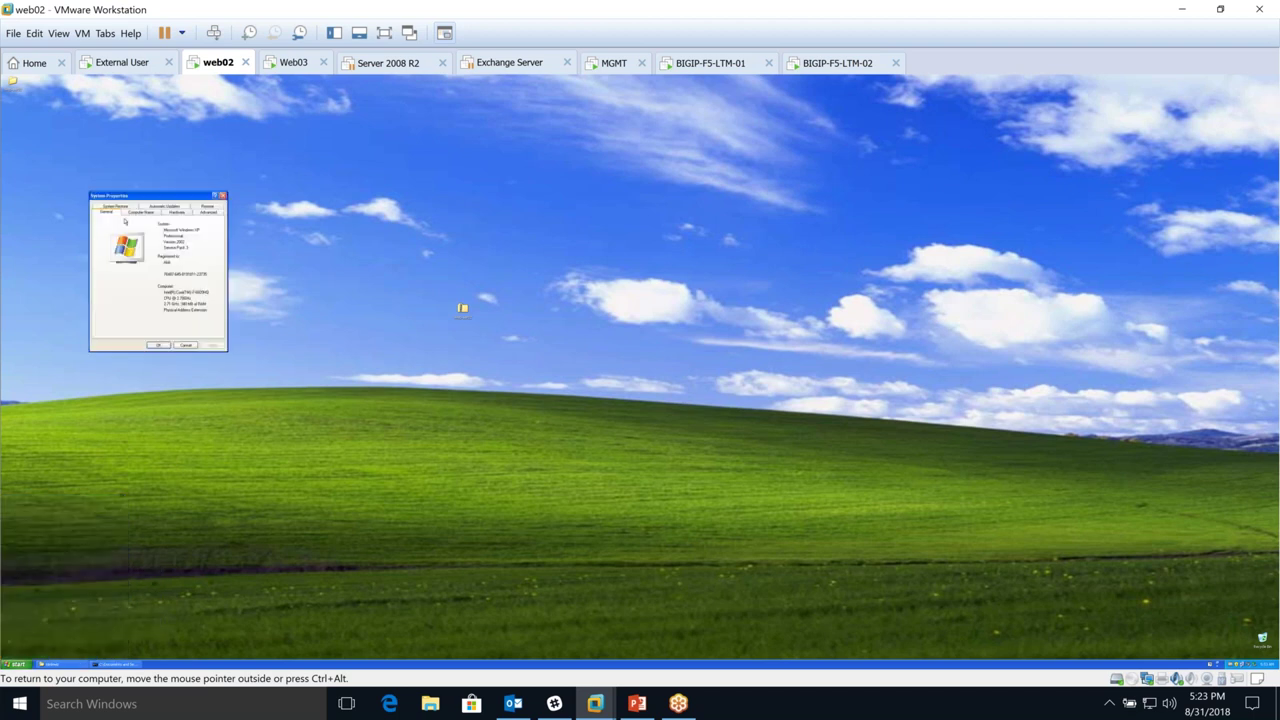
pyautogui.click(208, 206)
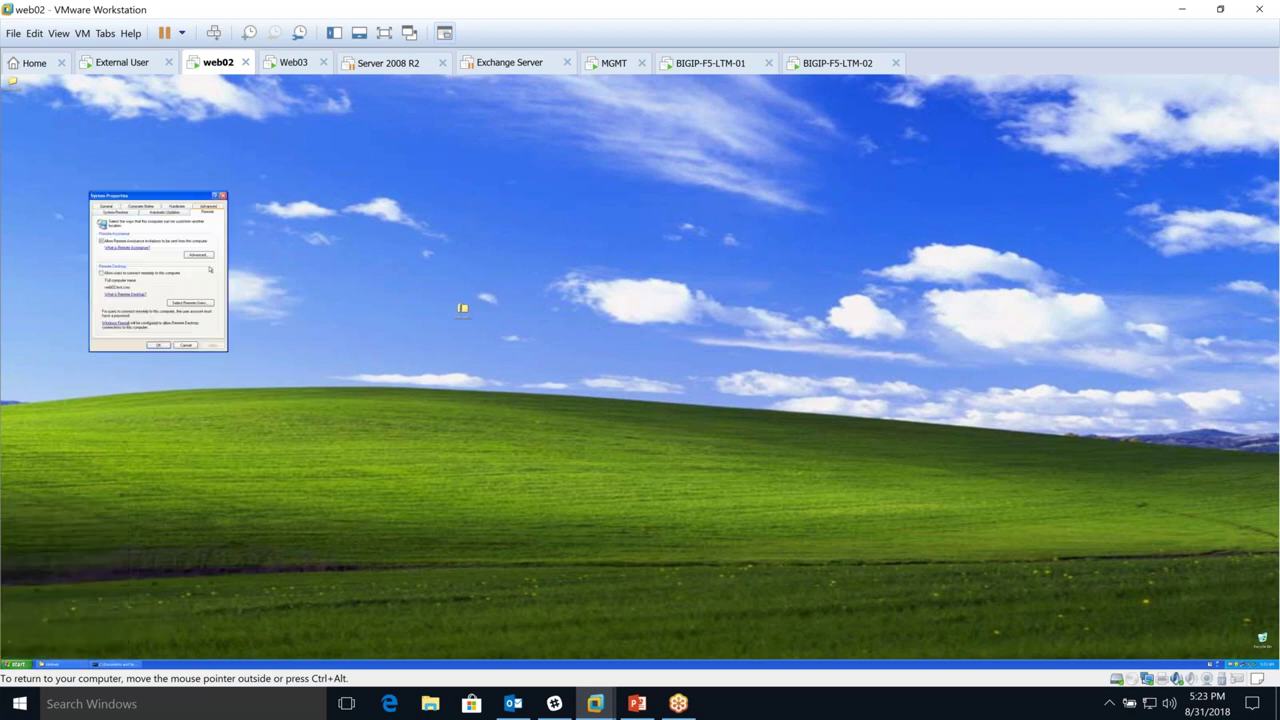
pyautogui.click(102, 273)
pyautogui.click(192, 303)
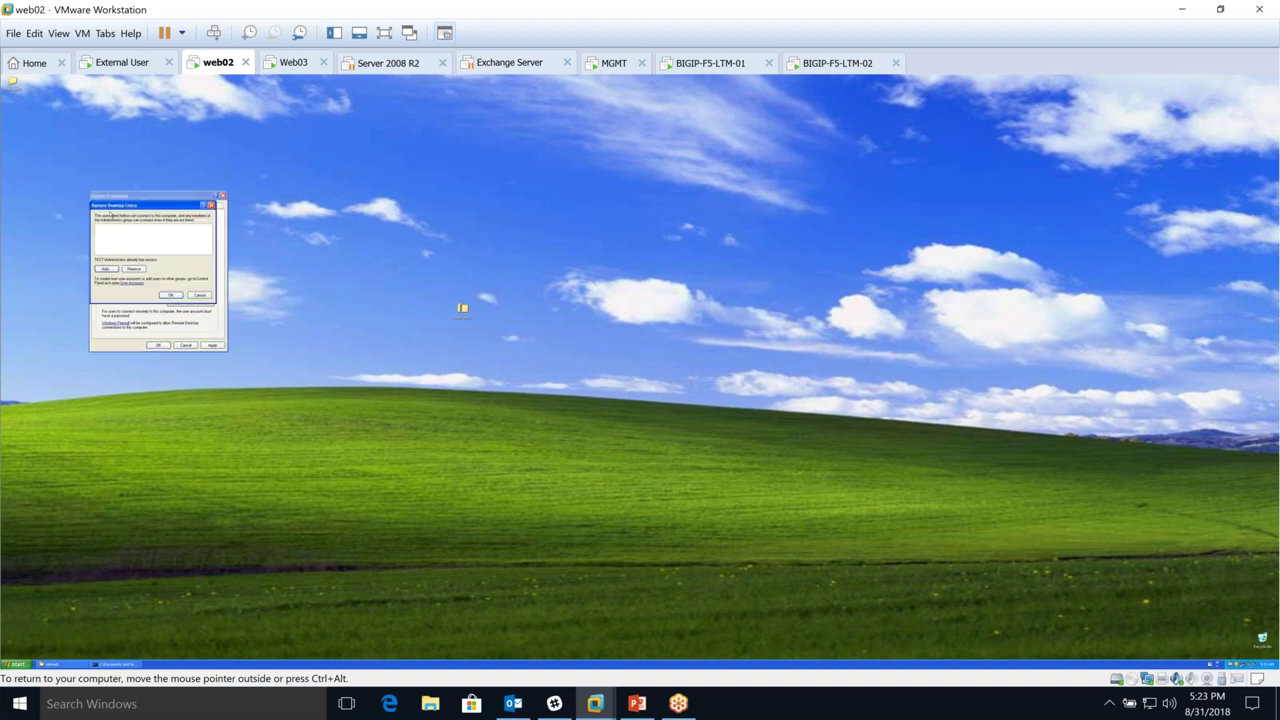
pyautogui.click(200, 295)
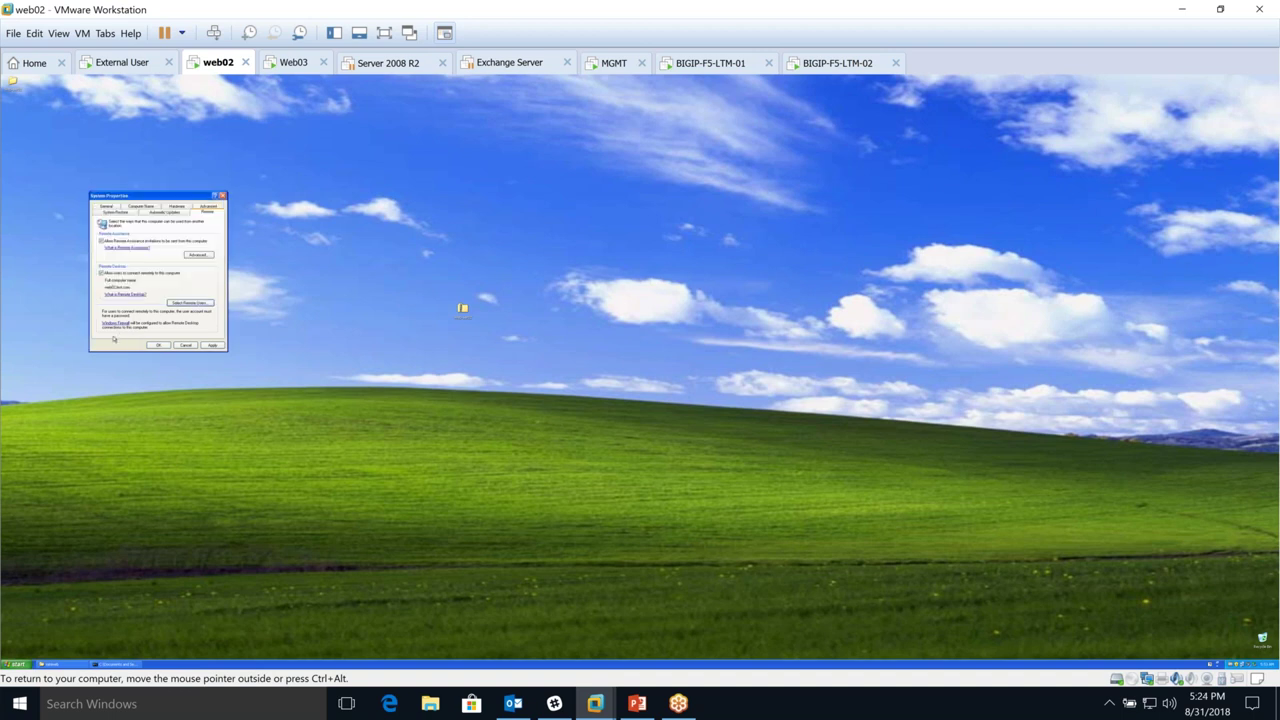
pyautogui.click(211, 345)
pyautogui.click(162, 346)
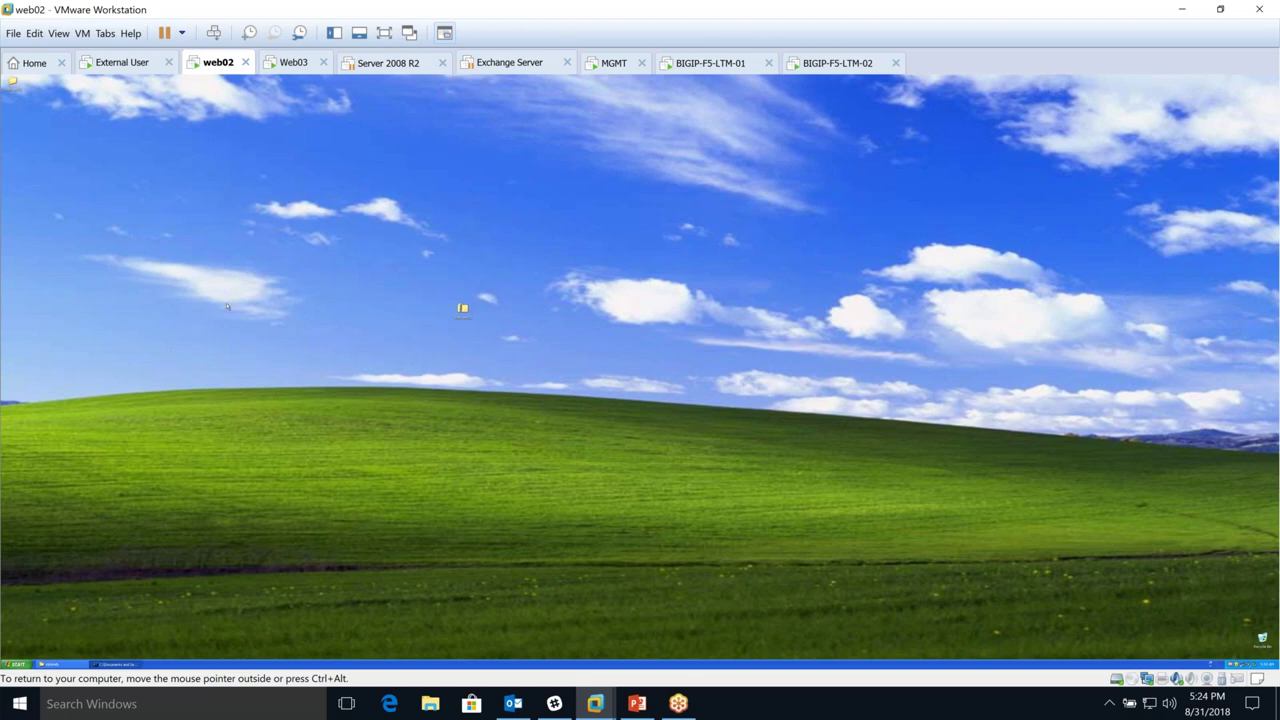
# - Switch to the Web03 virtual machine and open the advanced TCP/IP settings of its Local Area Connection
pyautogui.click(293, 62)
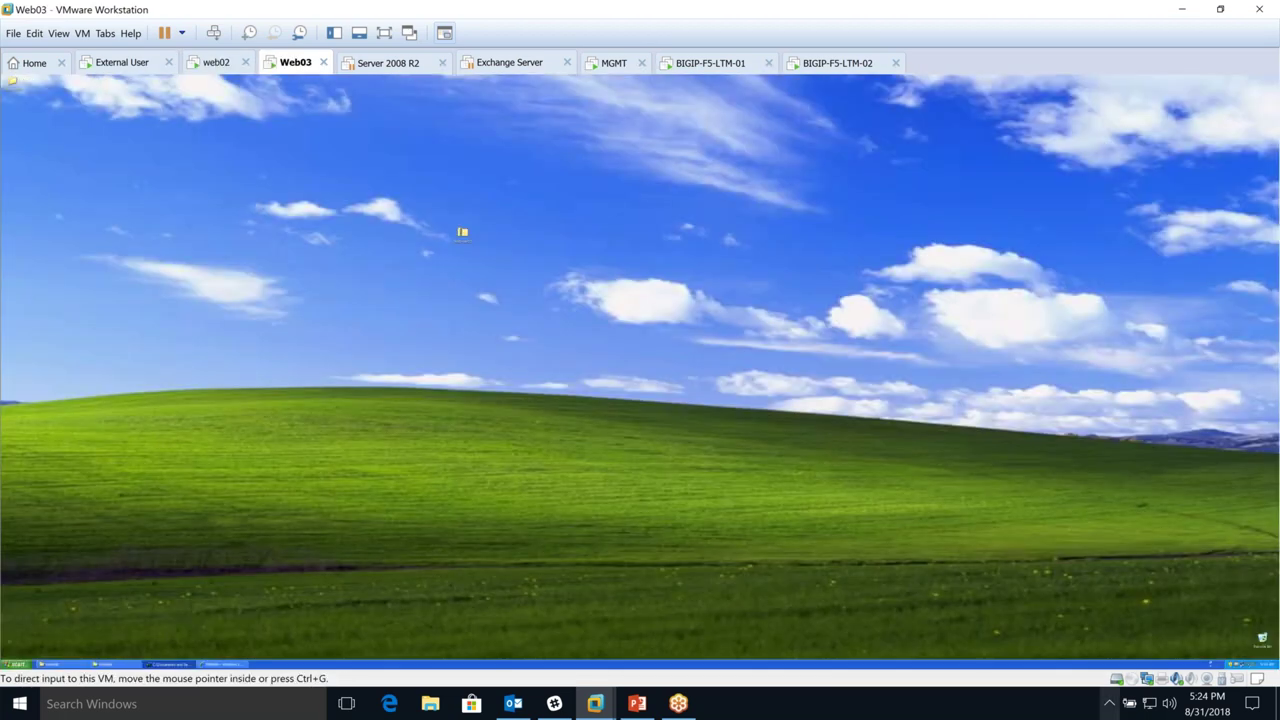
pyautogui.rightClick(1243, 664)
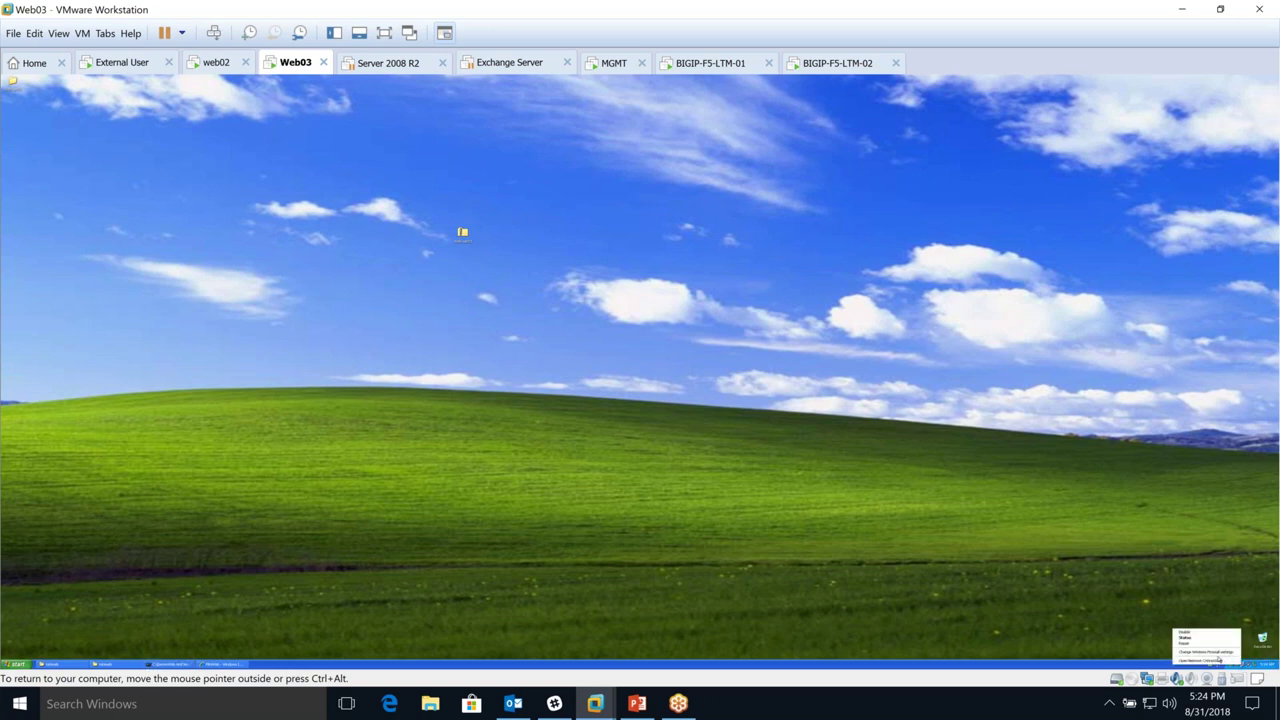
pyautogui.click(1210, 661)
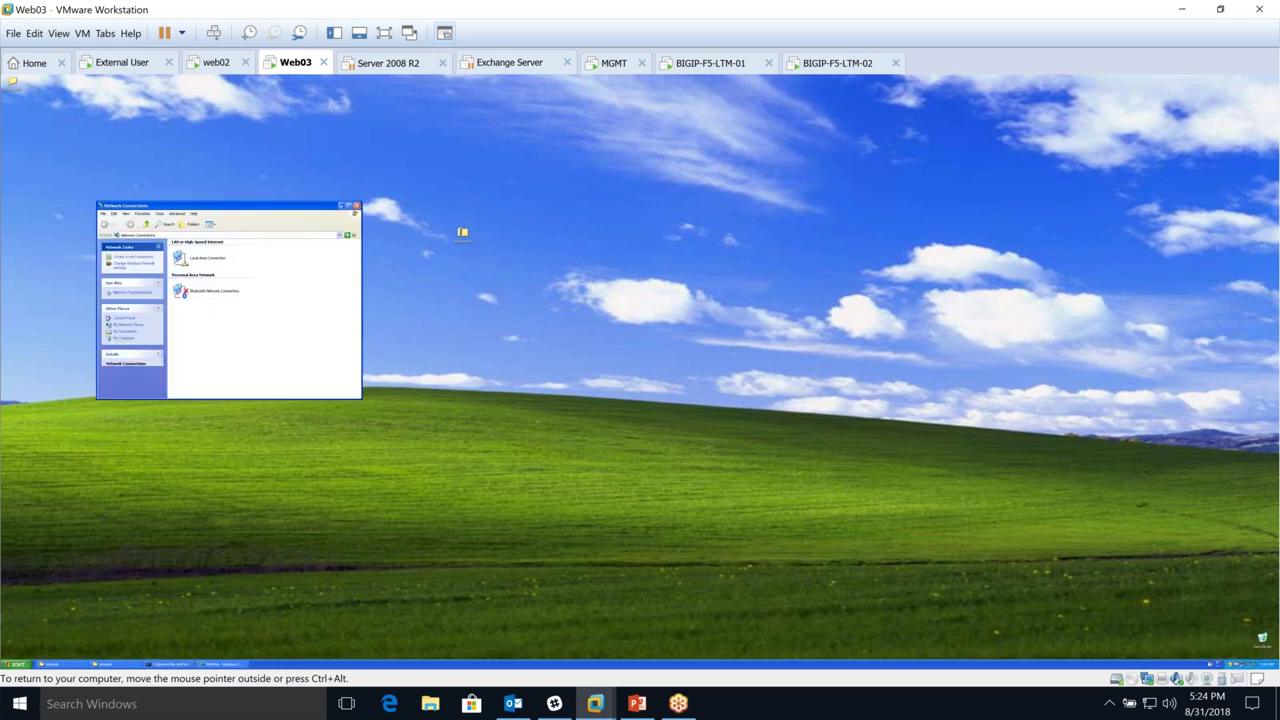
pyautogui.doubleClick(206, 258)
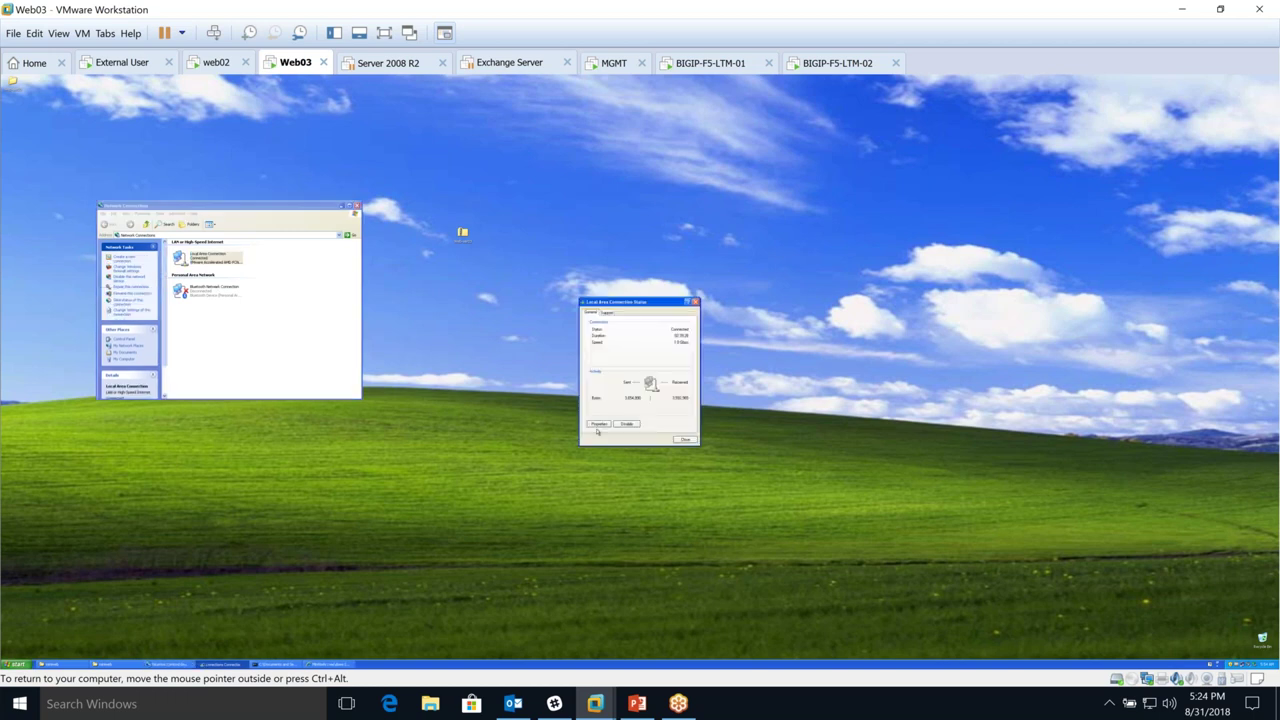
pyautogui.click(598, 424)
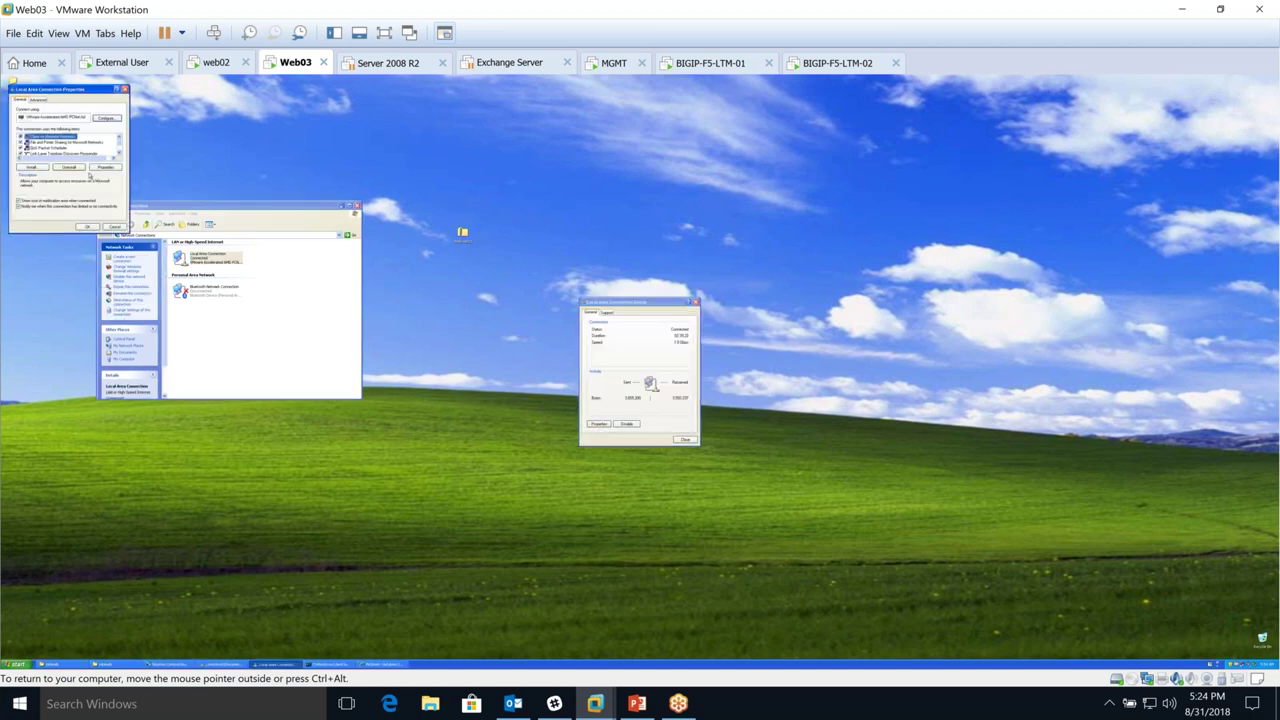
pyautogui.click(62, 153)
pyautogui.doubleClick(62, 153)
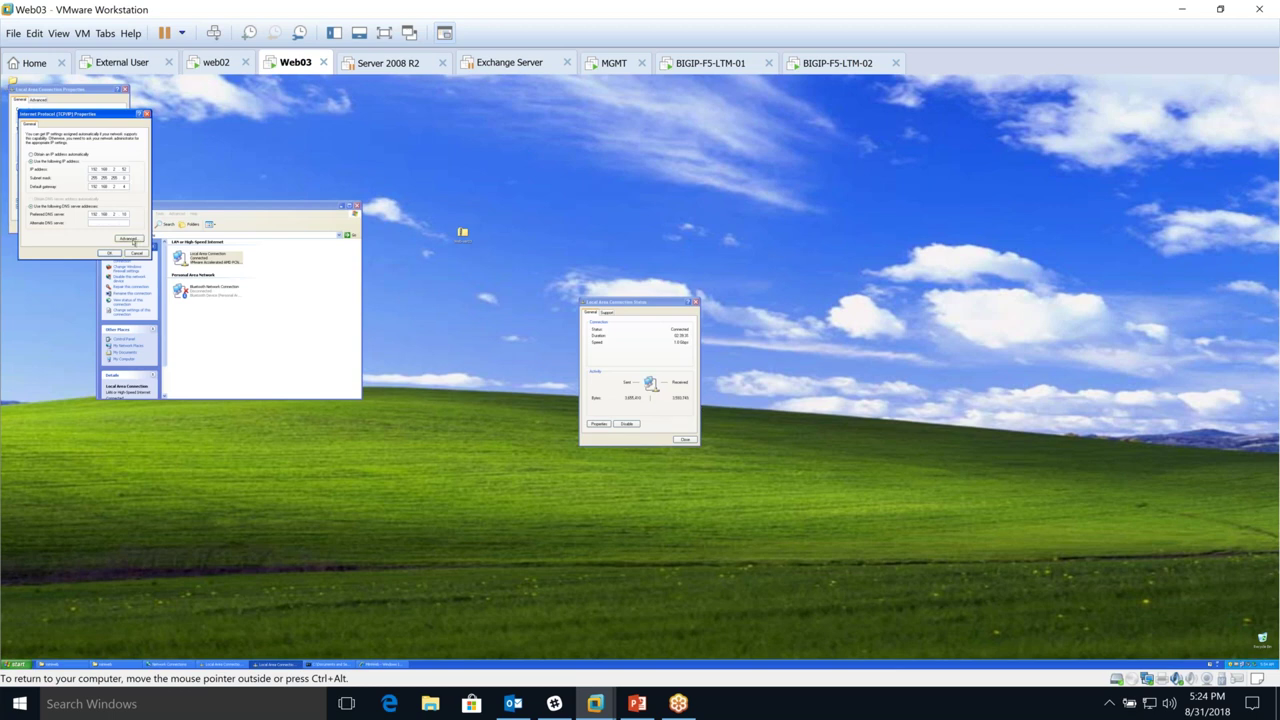
pyautogui.click(129, 239)
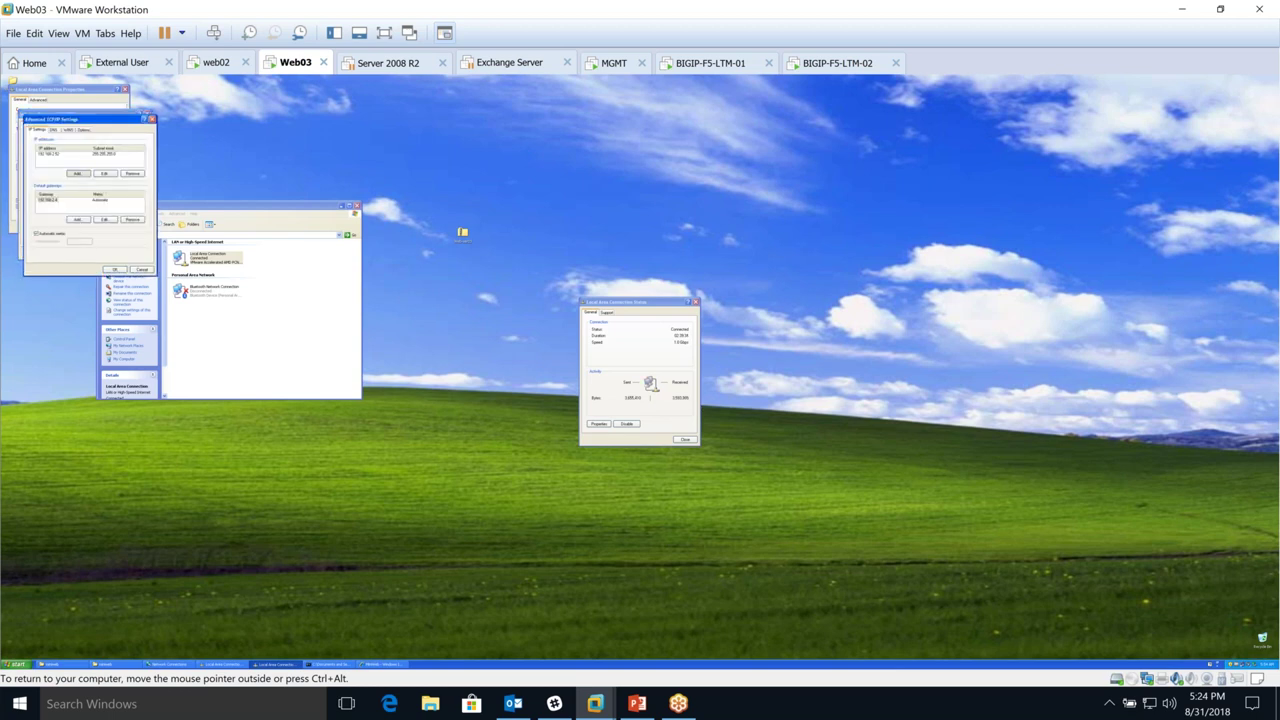
# - Add the IP address 192.168.2.55 to Web03's Local Area Connection, confirm the settings, and close the network windows
pyautogui.click(77, 173)
pyautogui.write('1')
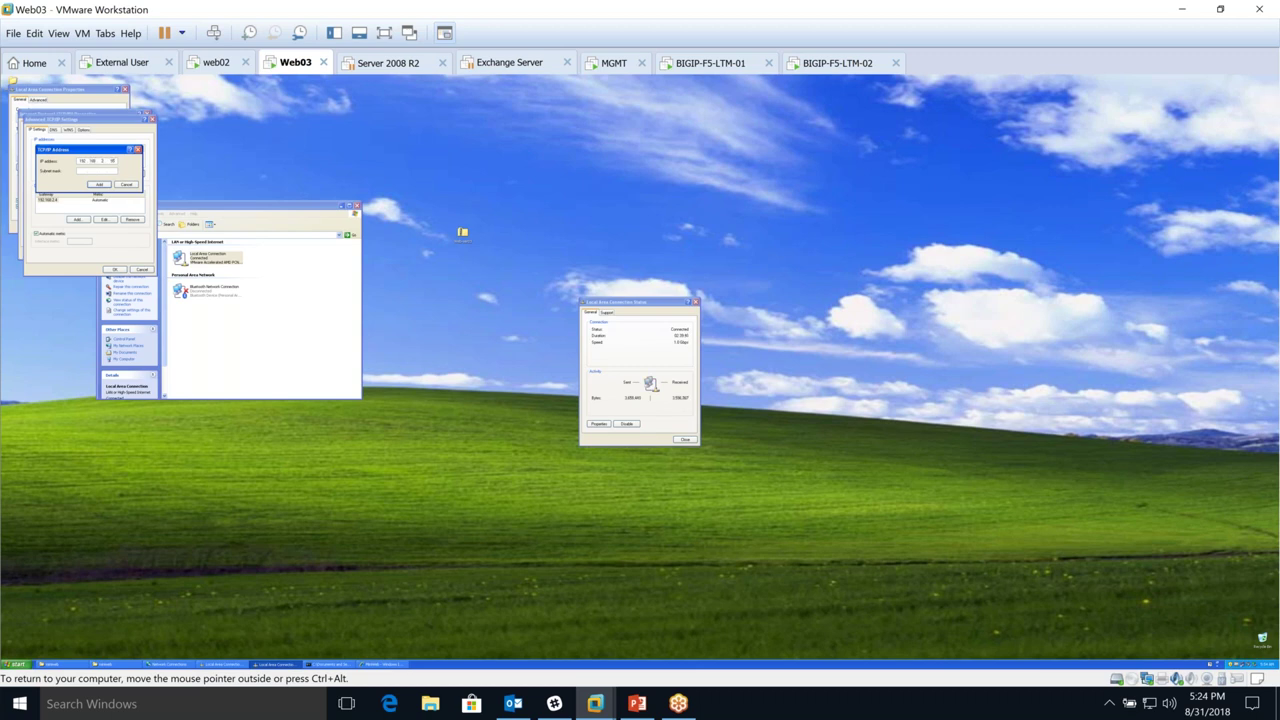
pyautogui.click(82, 172)
pyautogui.click(99, 185)
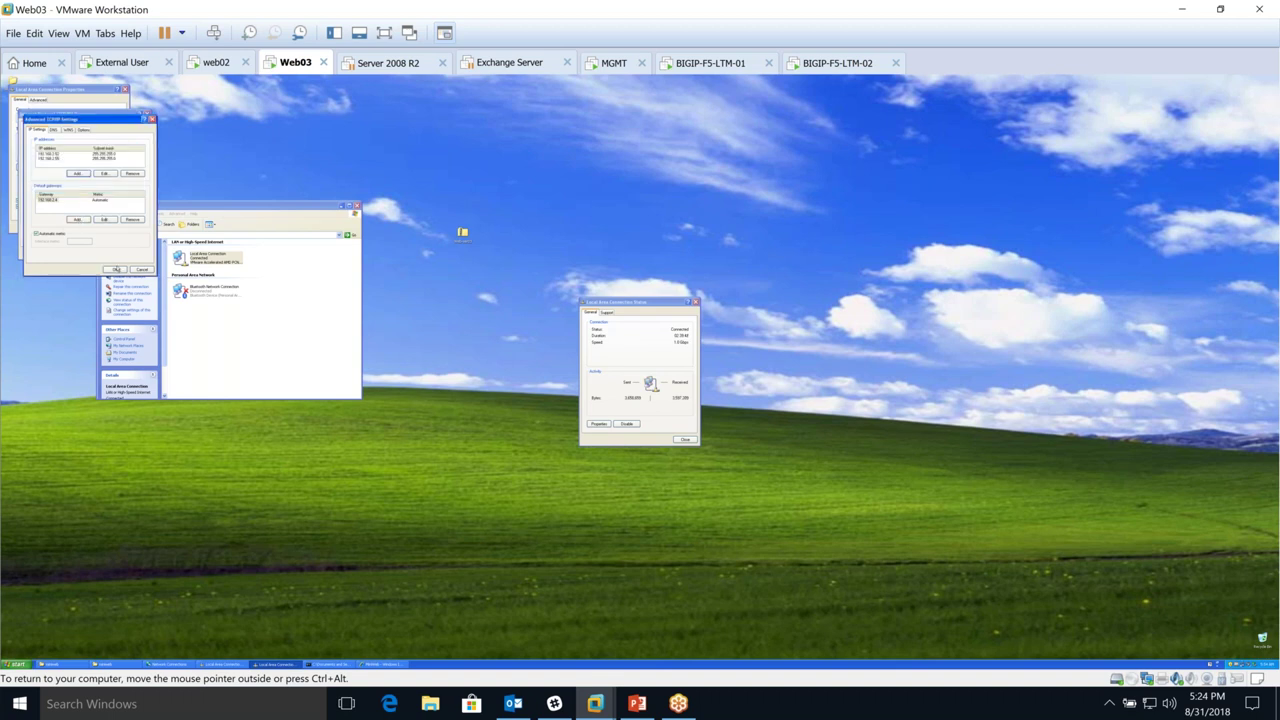
pyautogui.click(115, 269)
pyautogui.click(109, 253)
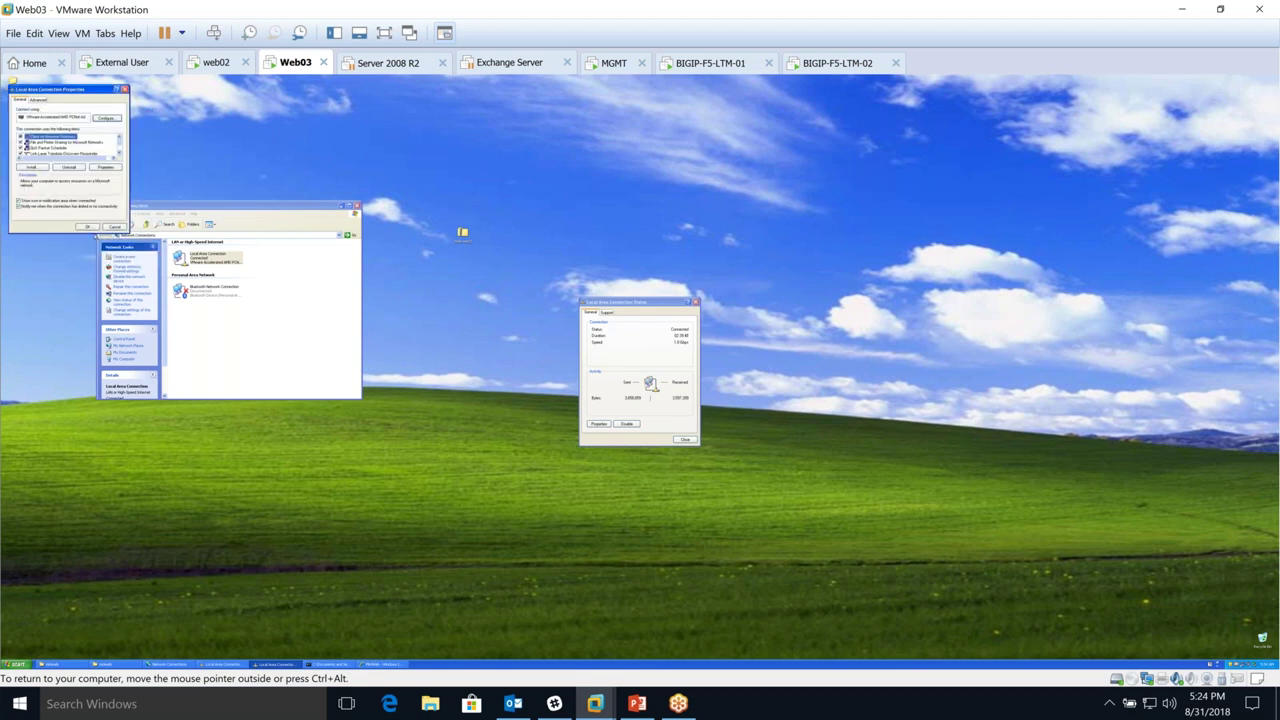
pyautogui.click(87, 226)
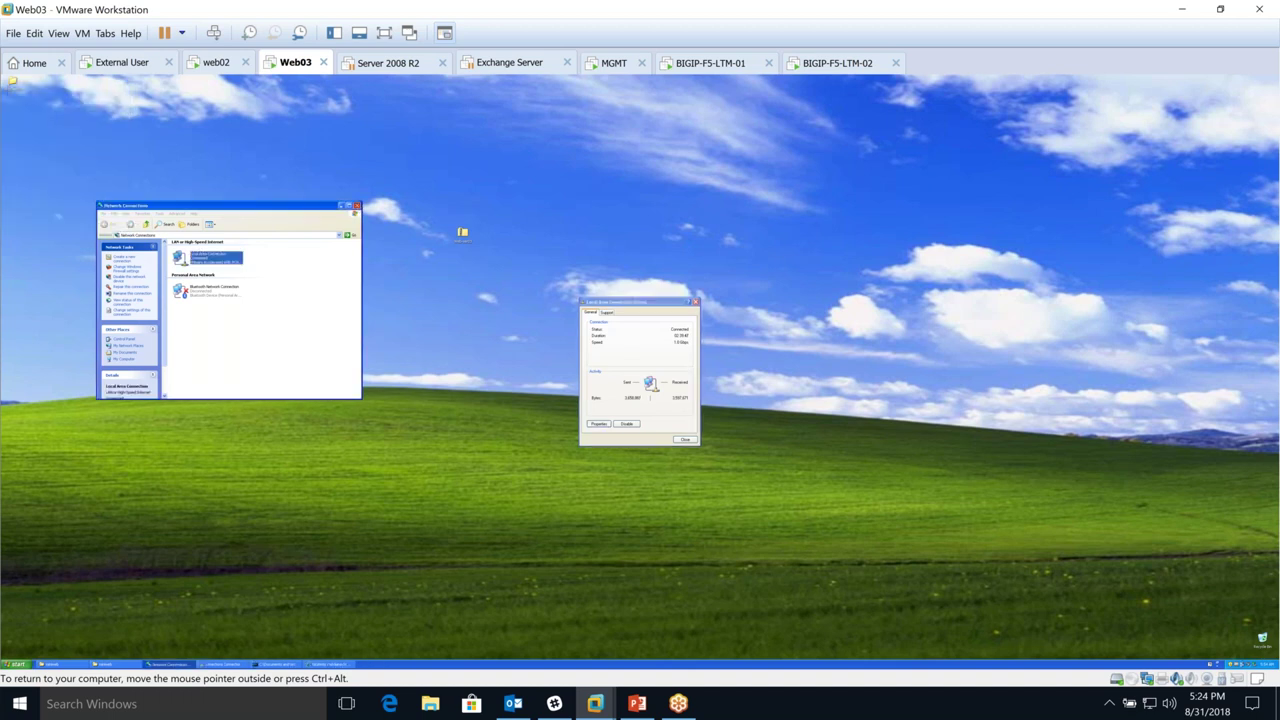
pyautogui.click(356, 206)
pyautogui.click(685, 440)
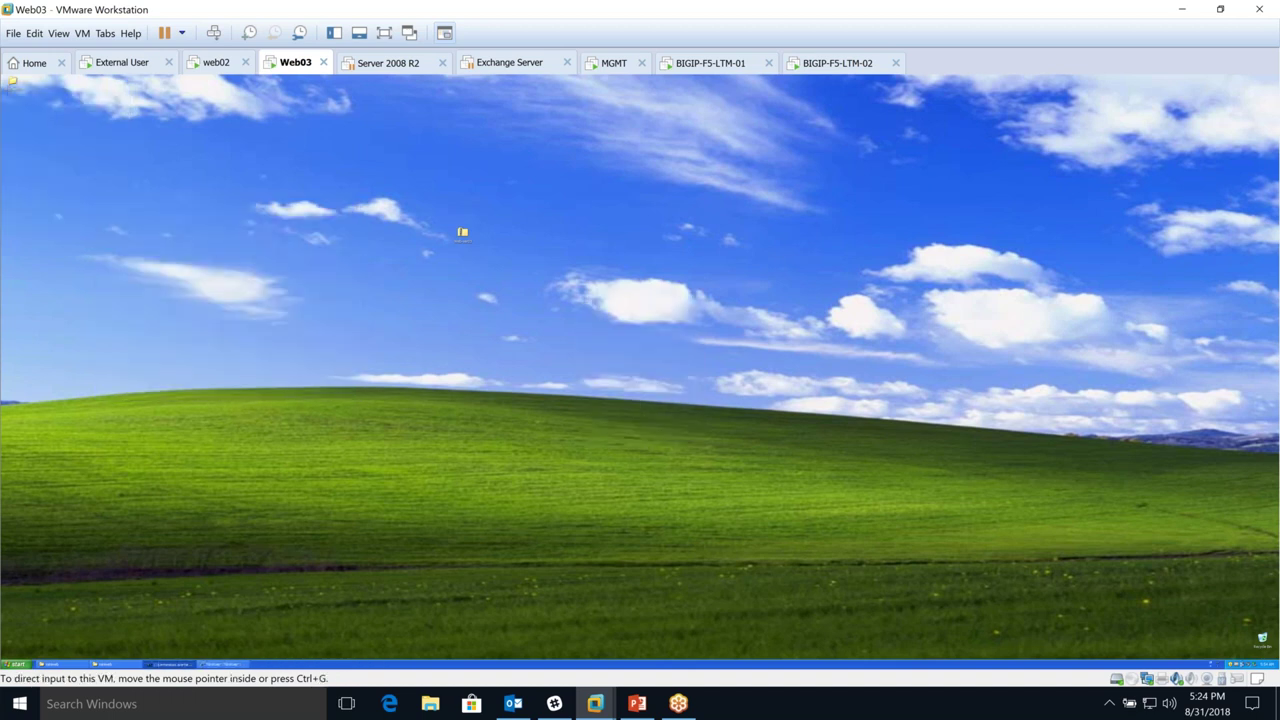
# - Allow users to connect remotely to Web03 through Remote Desktop in System Properties, and apply the change
pyautogui.click(16, 664)
pyautogui.rightClick(105, 564)
pyautogui.click(120, 622)
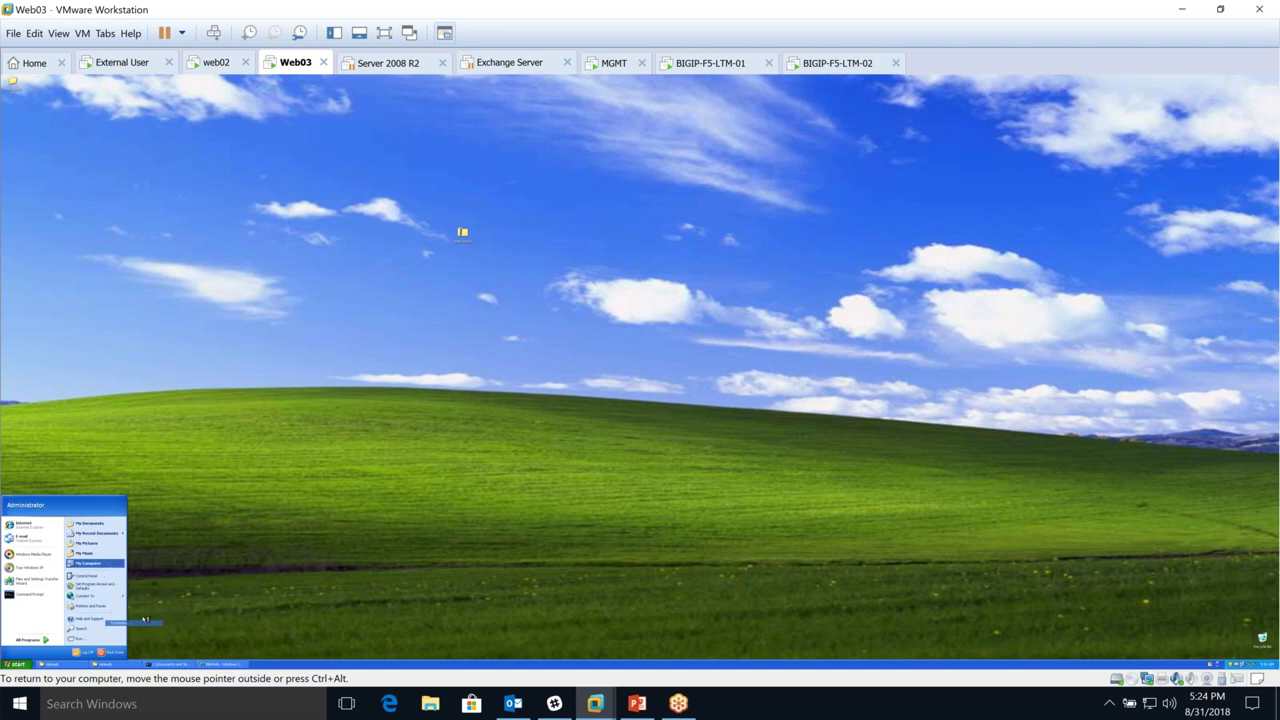
pyautogui.click(133, 109)
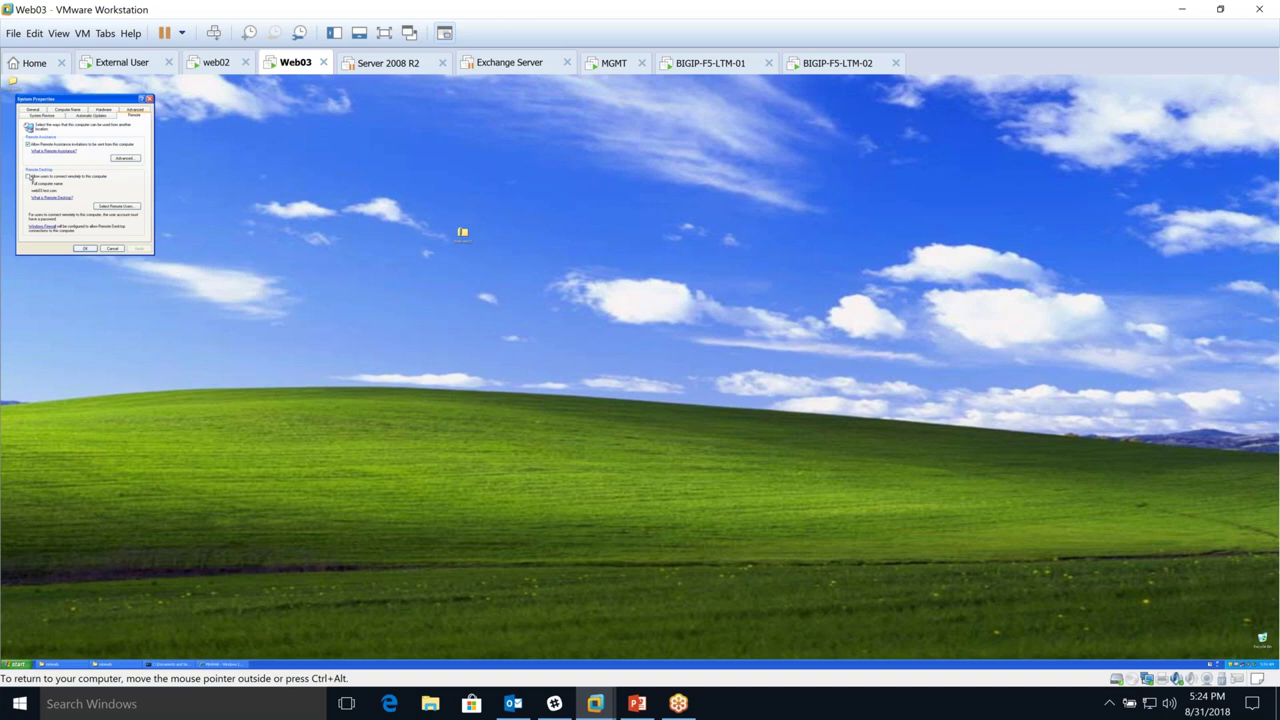
pyautogui.click(28, 176)
pyautogui.click(139, 248)
pyautogui.click(86, 248)
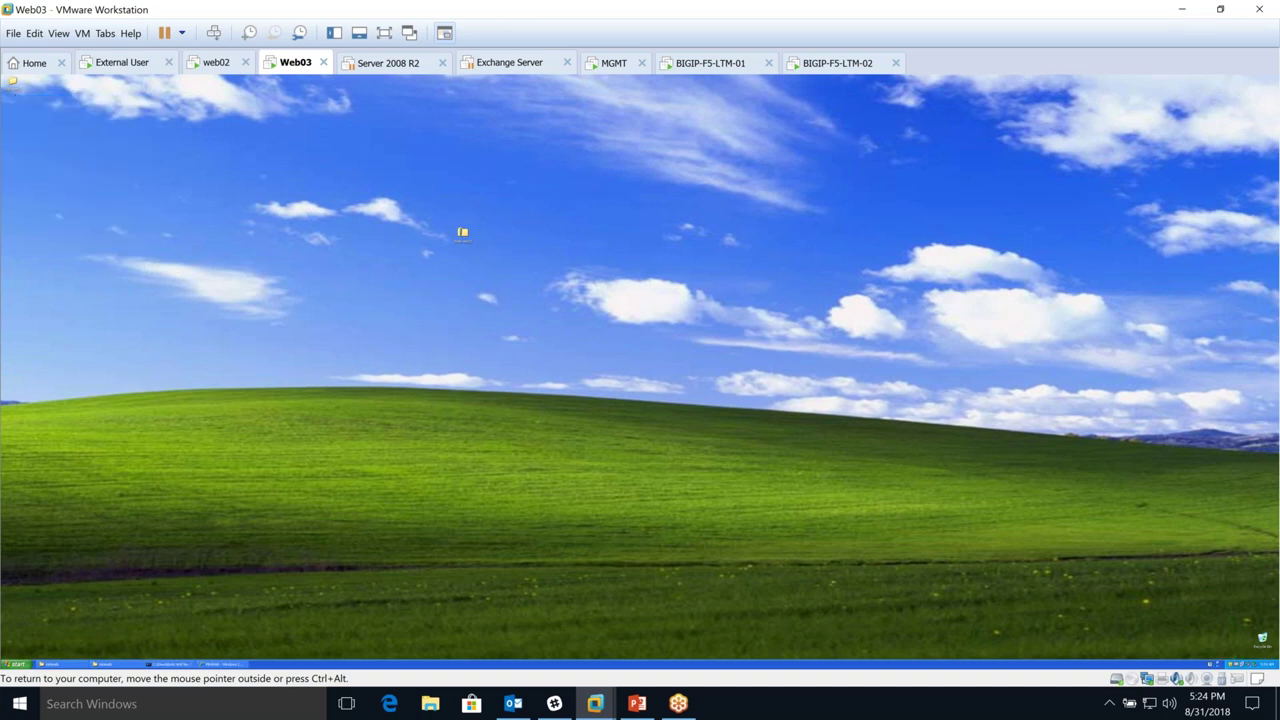
# - Switch to the MGMT virtual machine and check the status and partition of Pool02's members
pyautogui.click(614, 66)
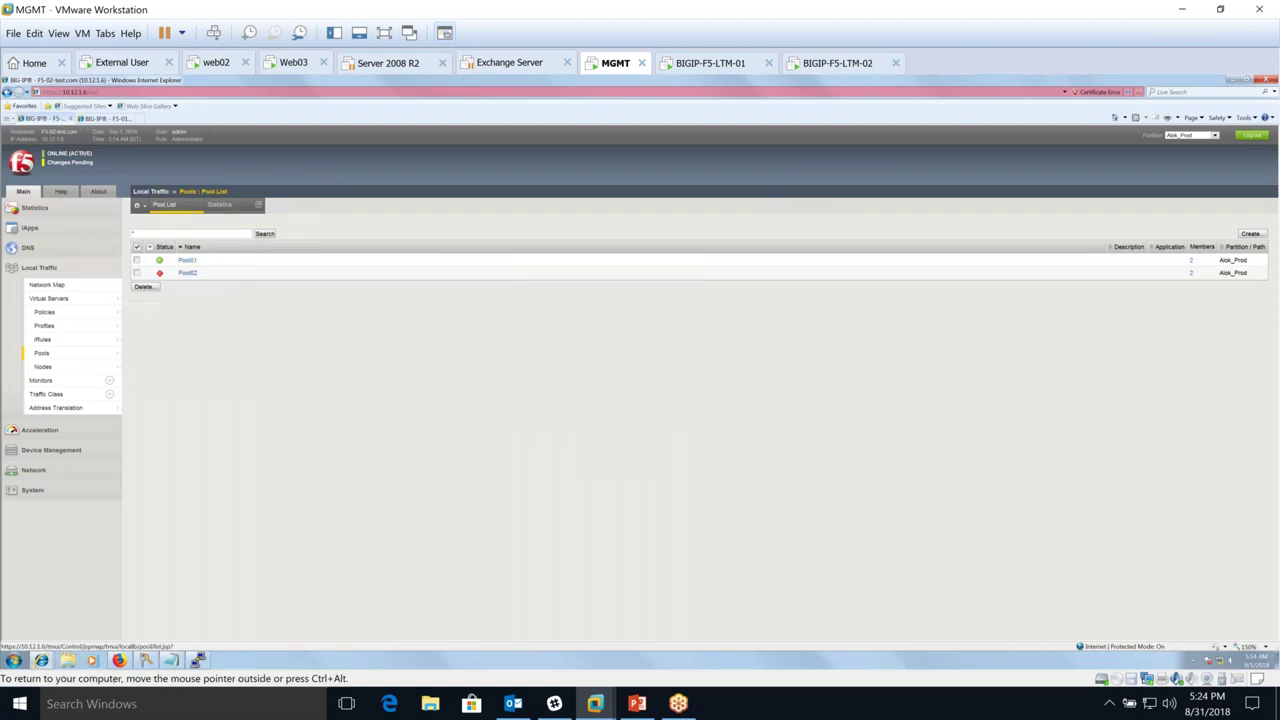
pyautogui.click(187, 273)
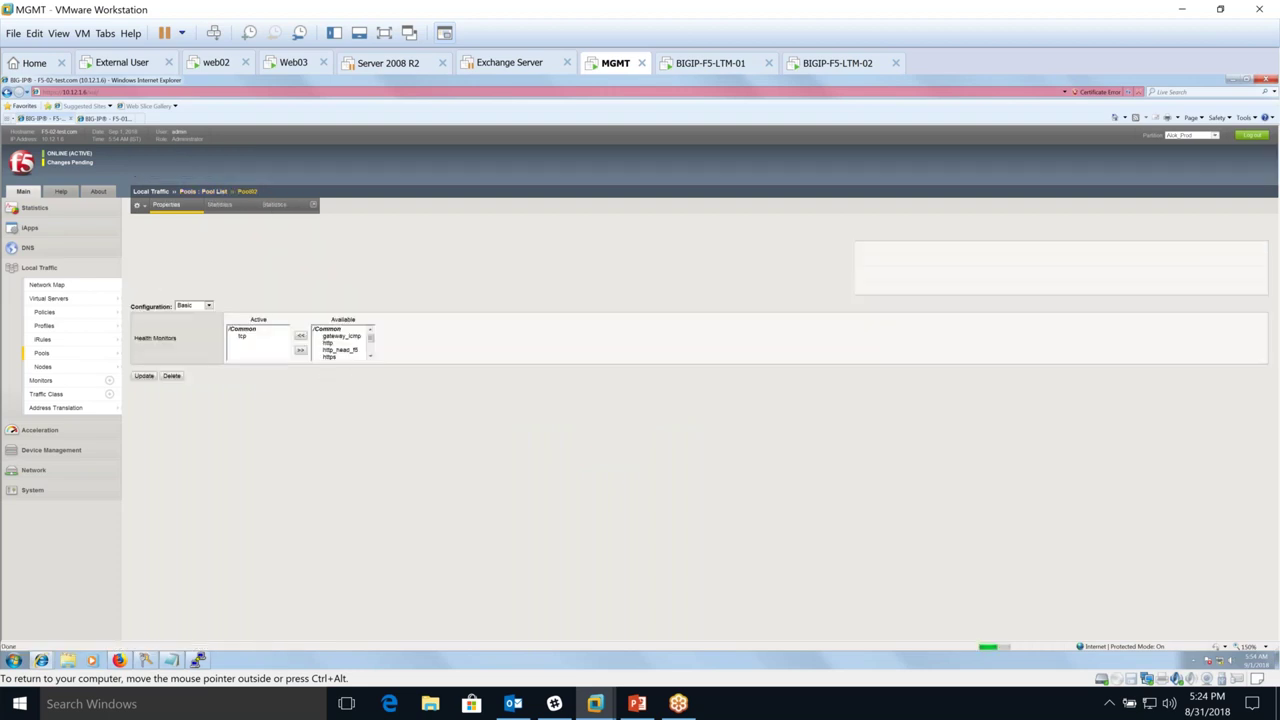
pyautogui.click(221, 204)
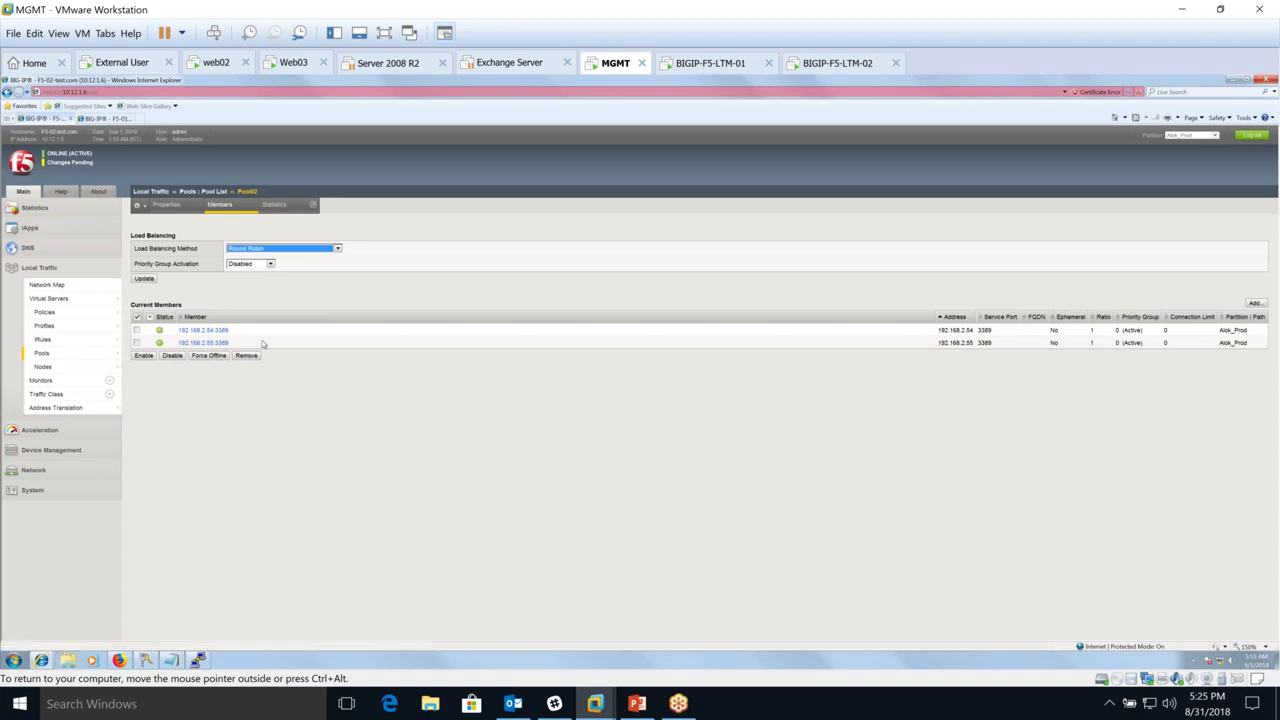
pyautogui.doubleClick(1232, 342)
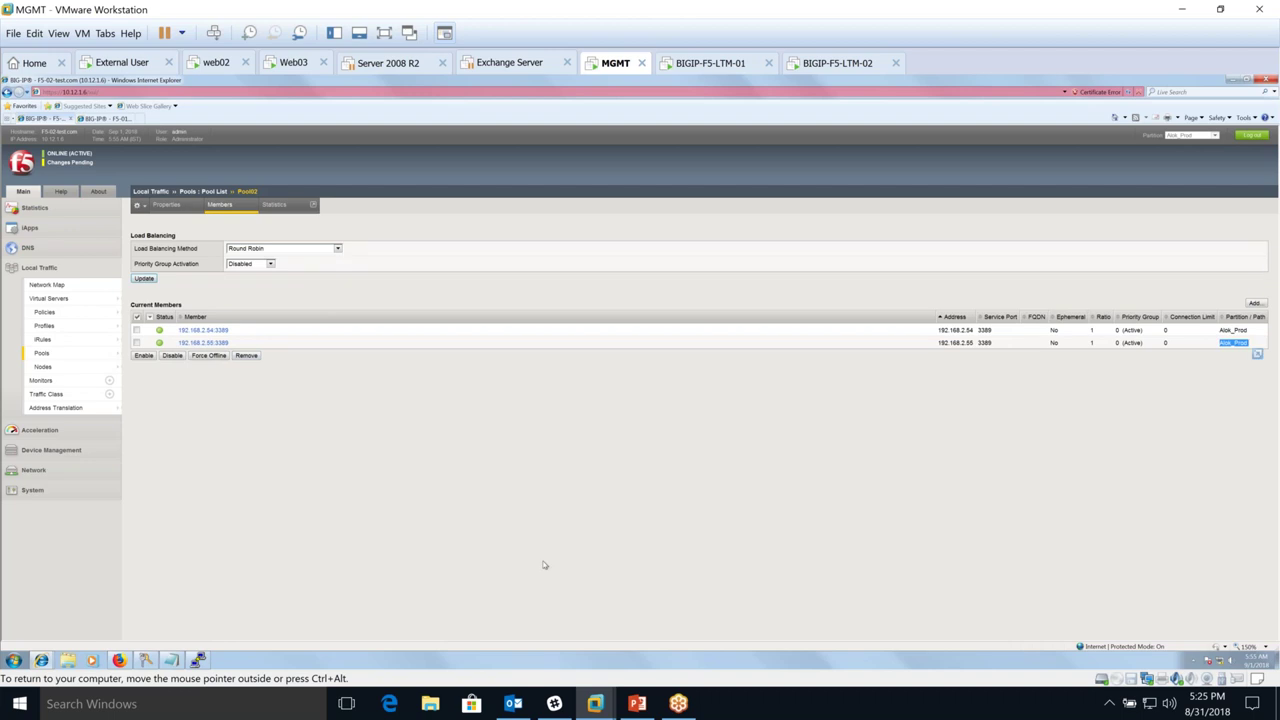
# - Open the Virtual Server List, switch to the LAB-01.pptx presentation in PowerPoint, and review its slides back to the F5 network topology diagram
pyautogui.click(61, 306)
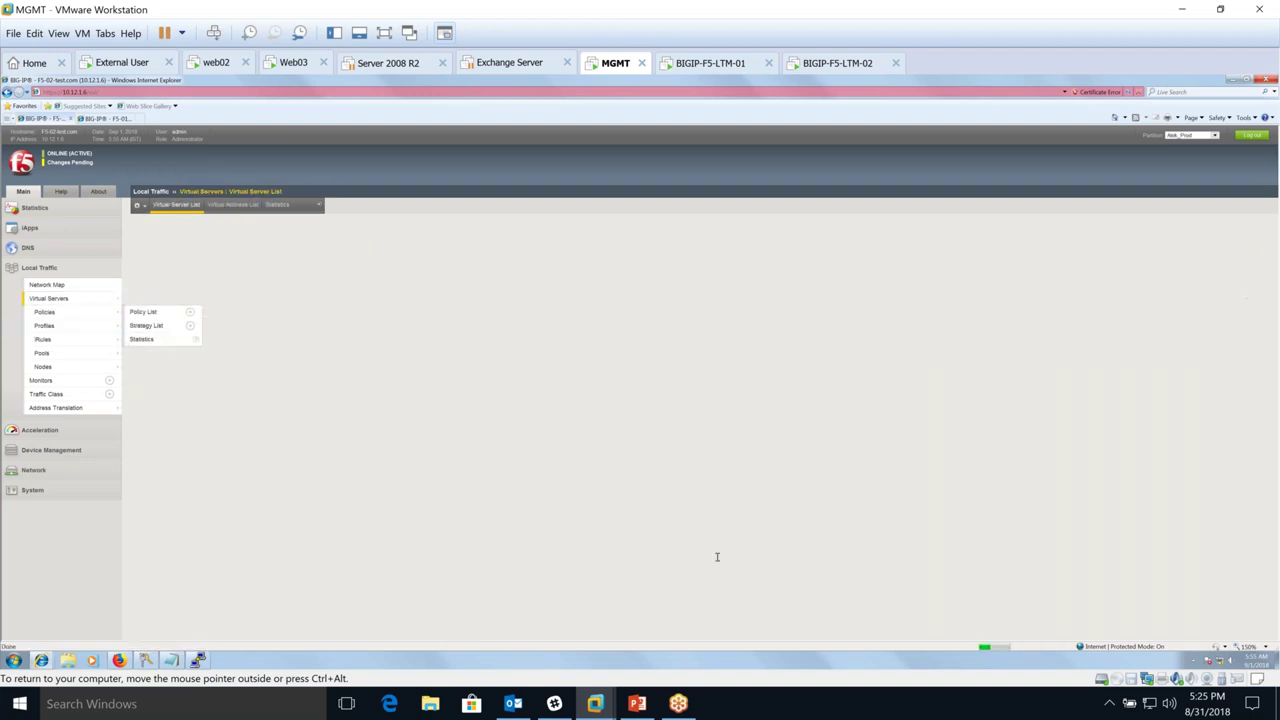
pyautogui.click(636, 704)
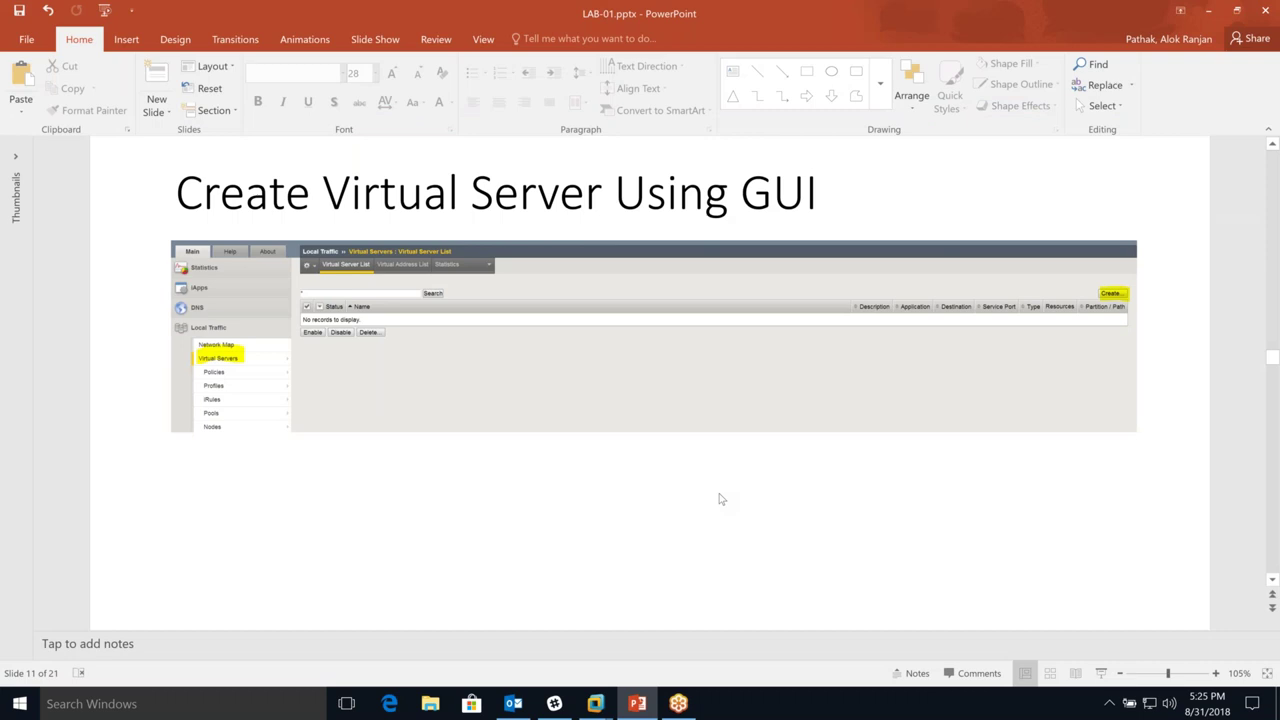
pyautogui.scroll(1, 720, 498)
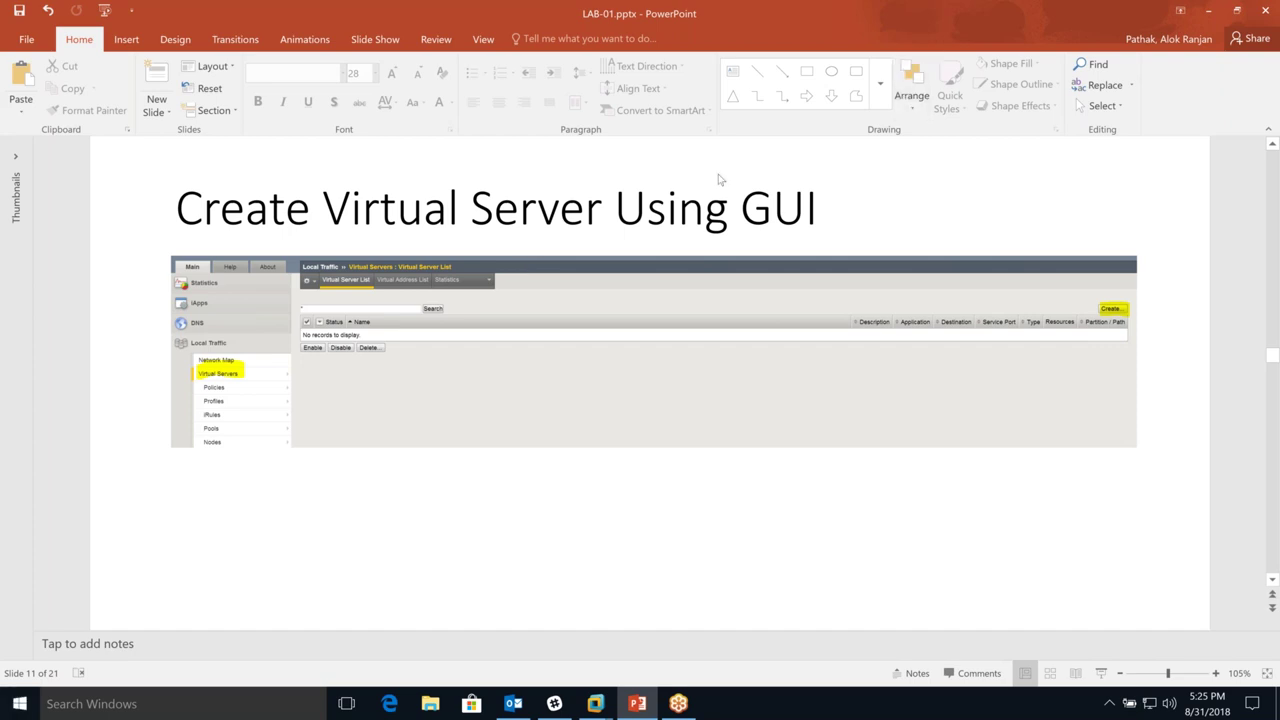
pyautogui.moveTo(1271, 355); pyautogui.dragTo(1271, 453)
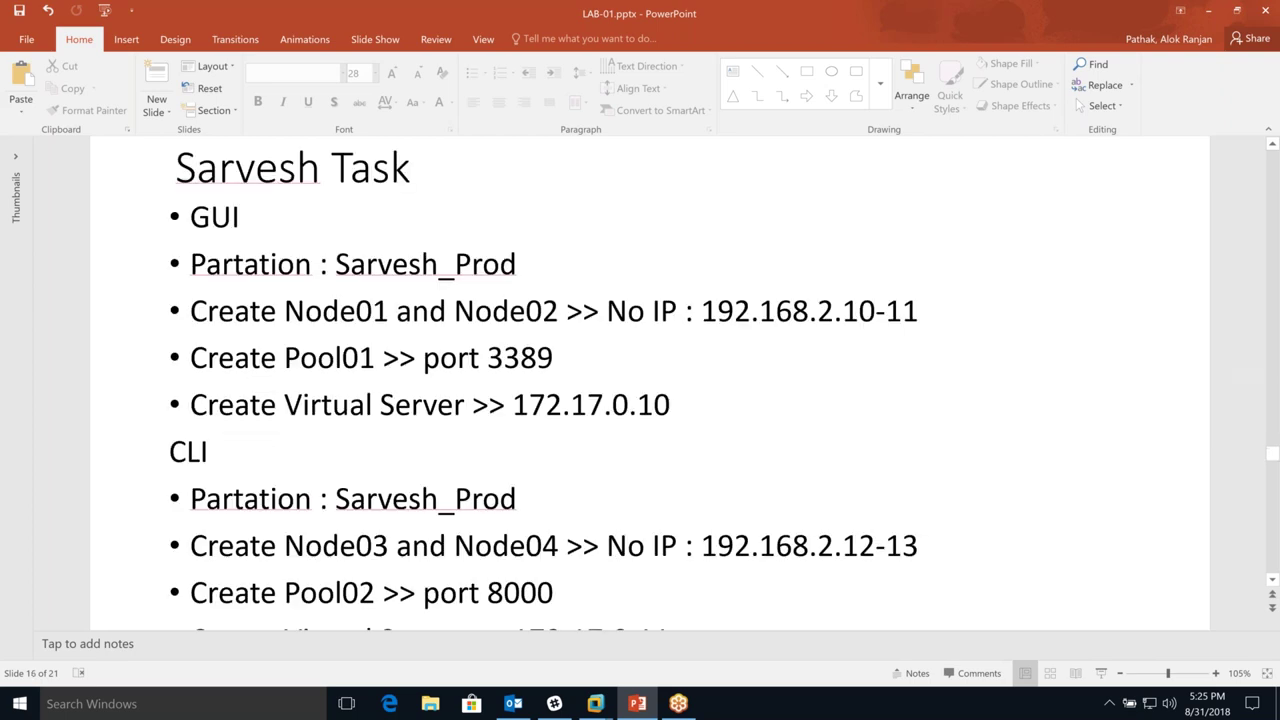
pyautogui.scroll(3, 805, 385)
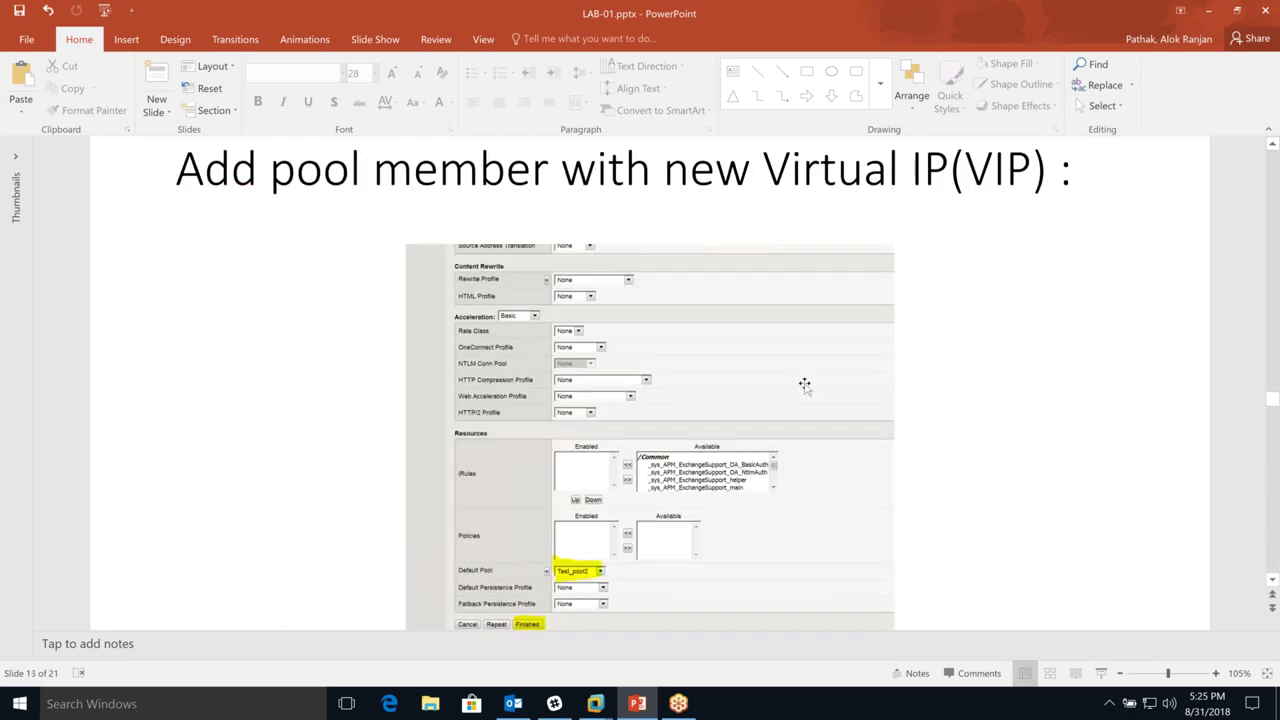
pyautogui.scroll(3, 805, 385)
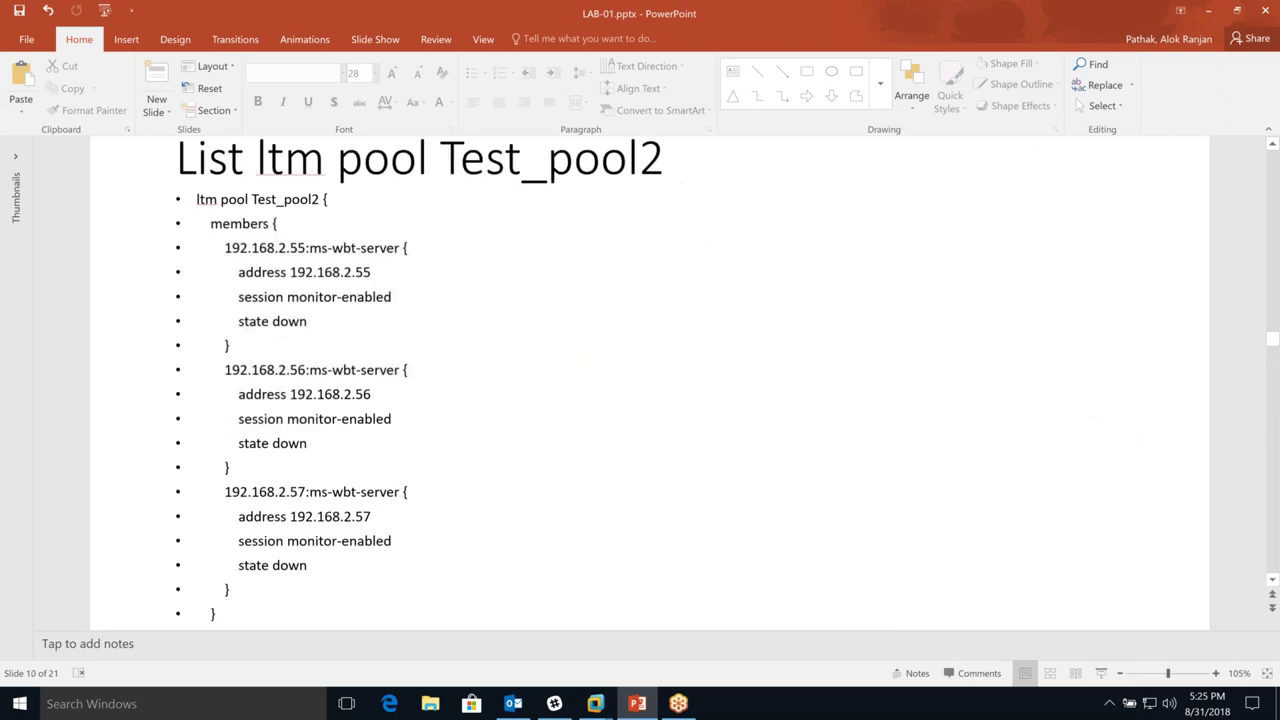
pyautogui.scroll(2, 805, 385)
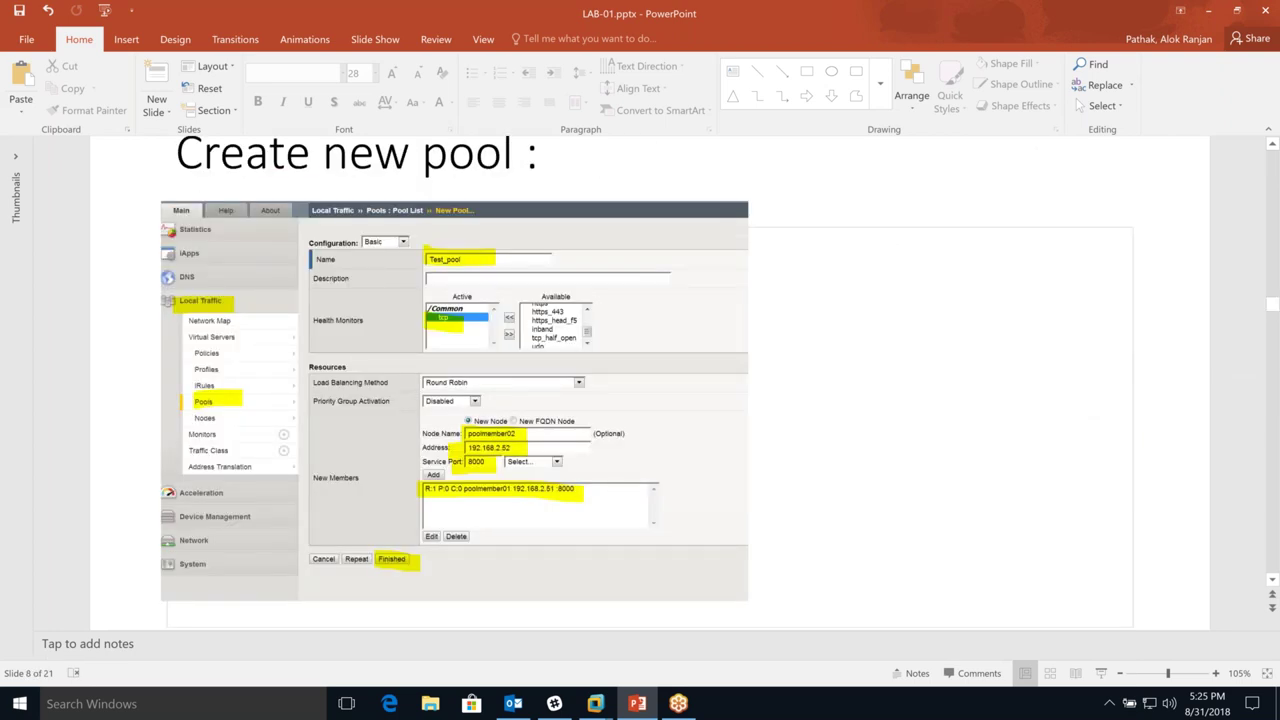
pyautogui.scroll(2, 629, 302)
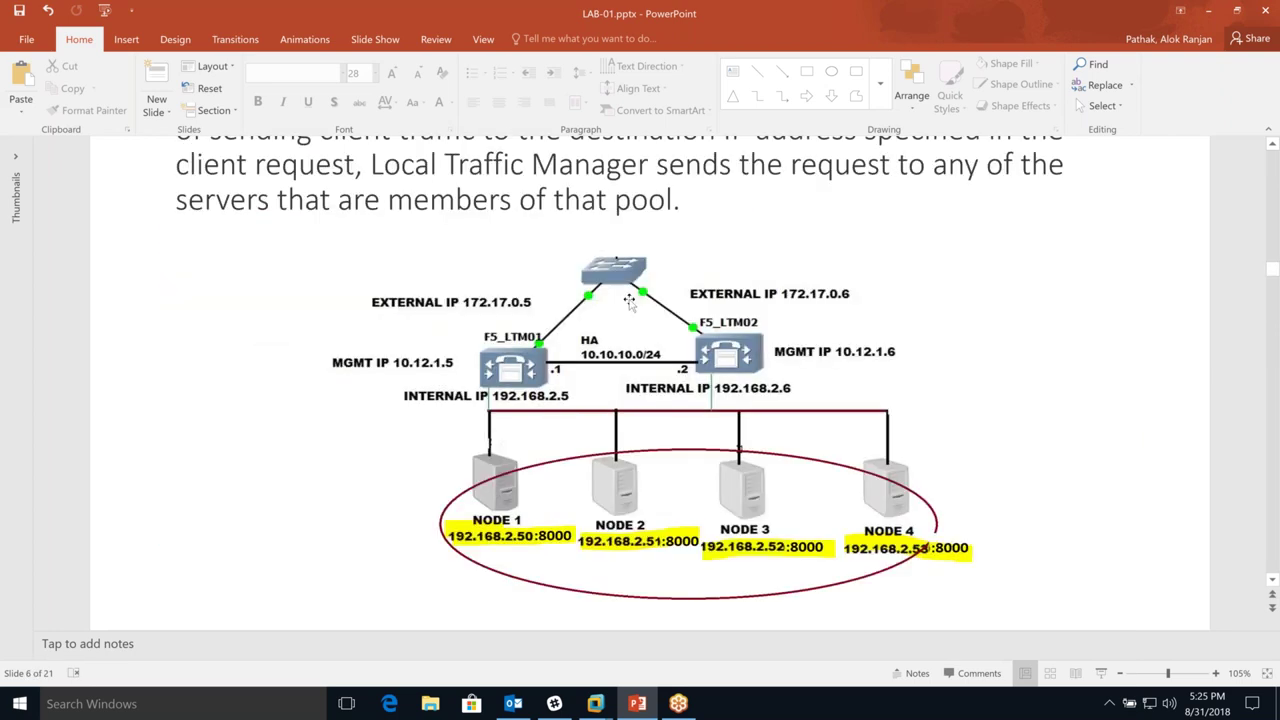
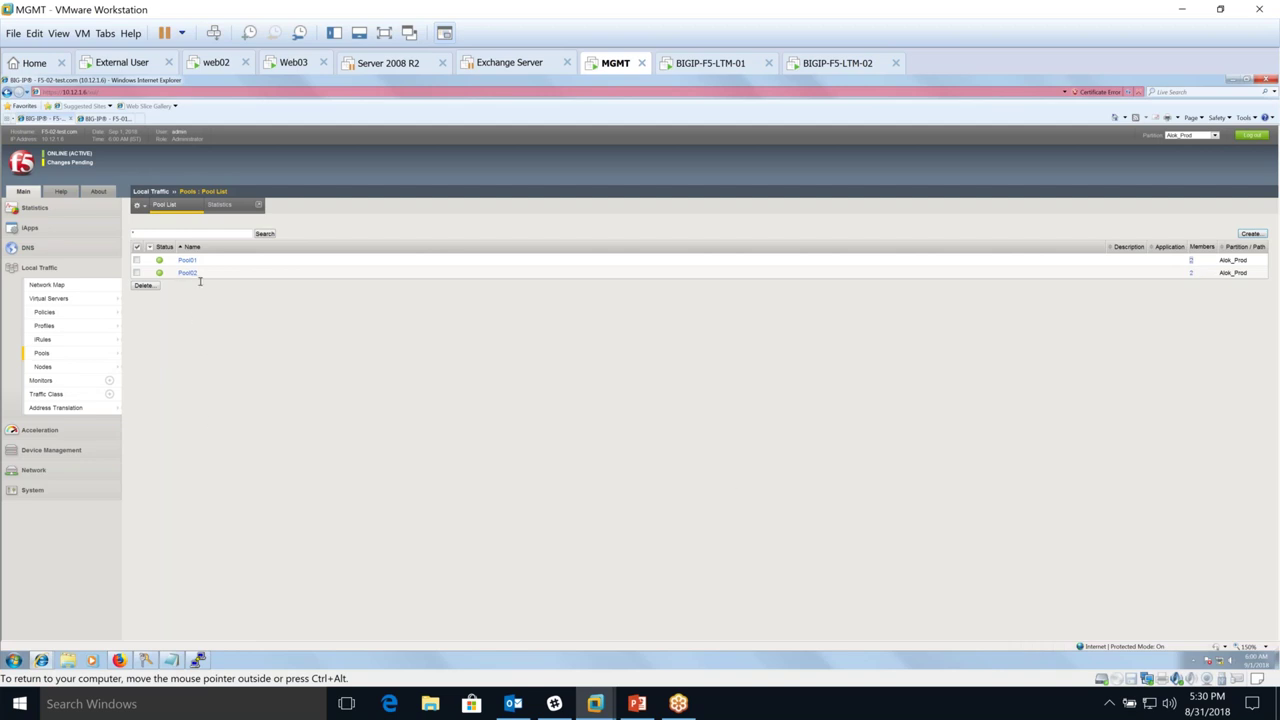
# - Recover the unresponsive browser page and continue to the BIG-IP website past its certificate warning
pyautogui.click(60, 306)
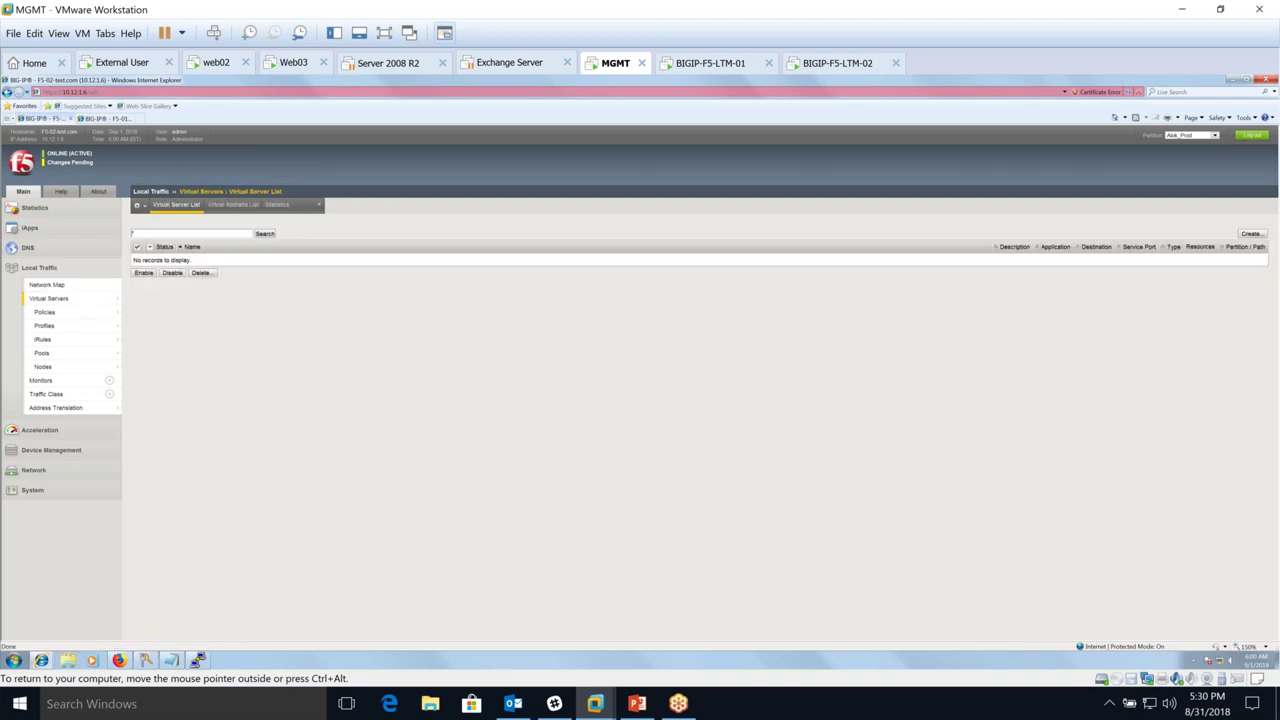
pyautogui.click(1248, 234)
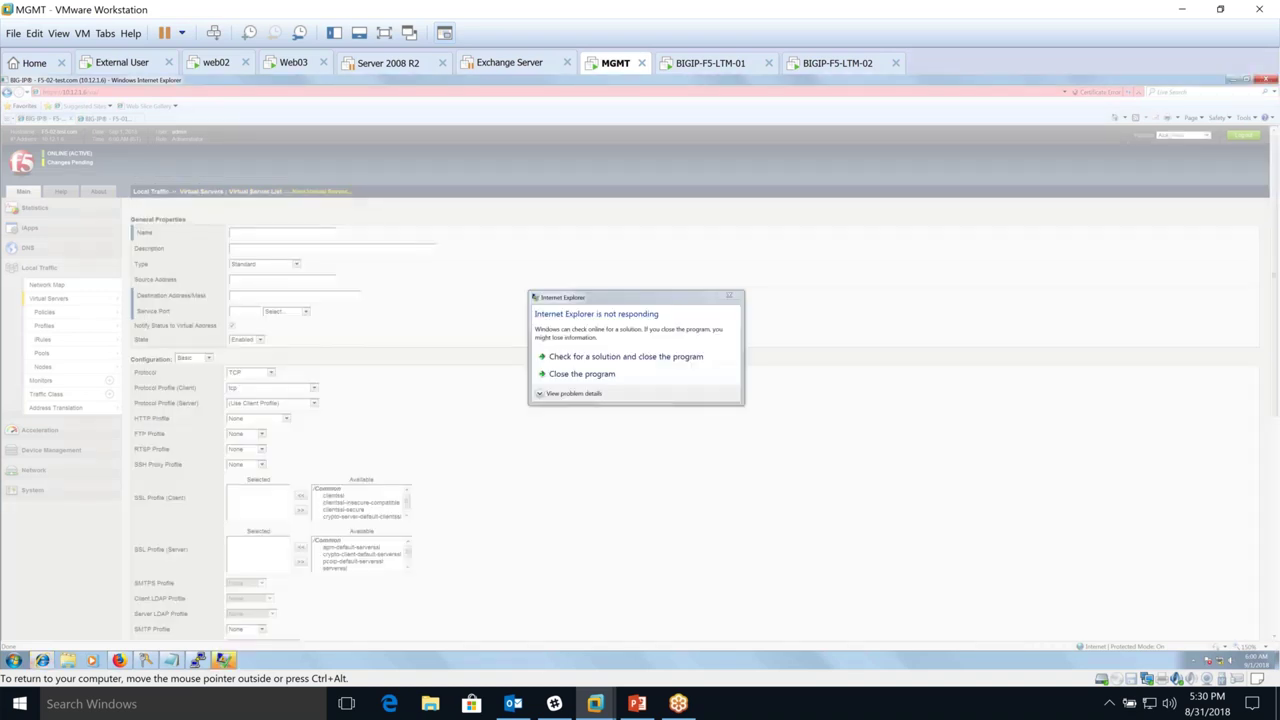
pyautogui.click(560, 357)
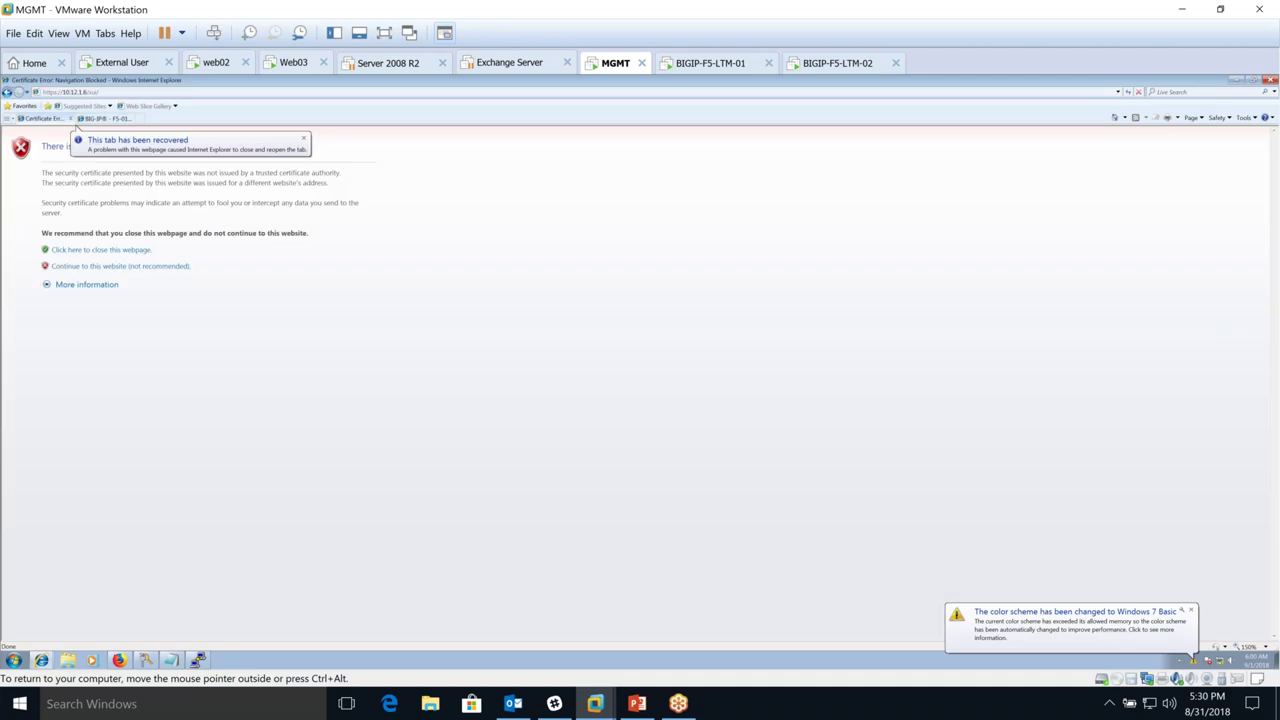
pyautogui.click(113, 267)
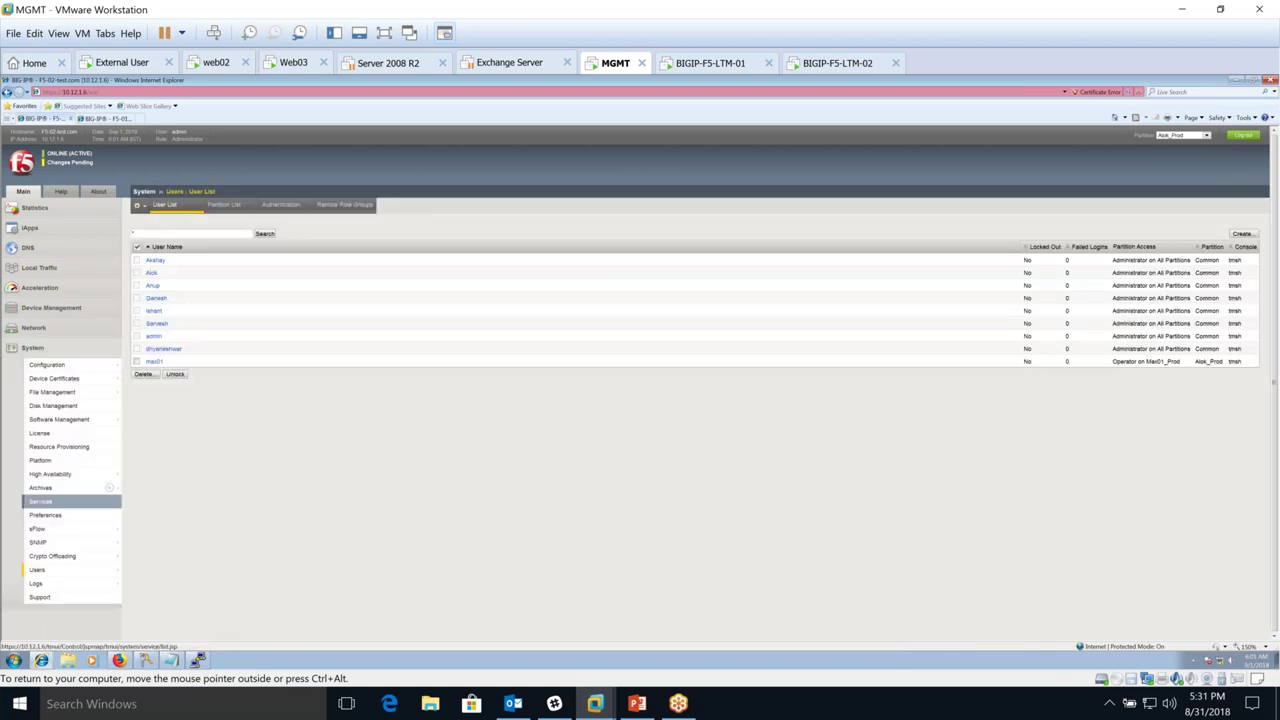
# - Return to the Local Traffic virtual server list, passing by the pool list, and start creating a new virtual server
pyautogui.click(51, 308)
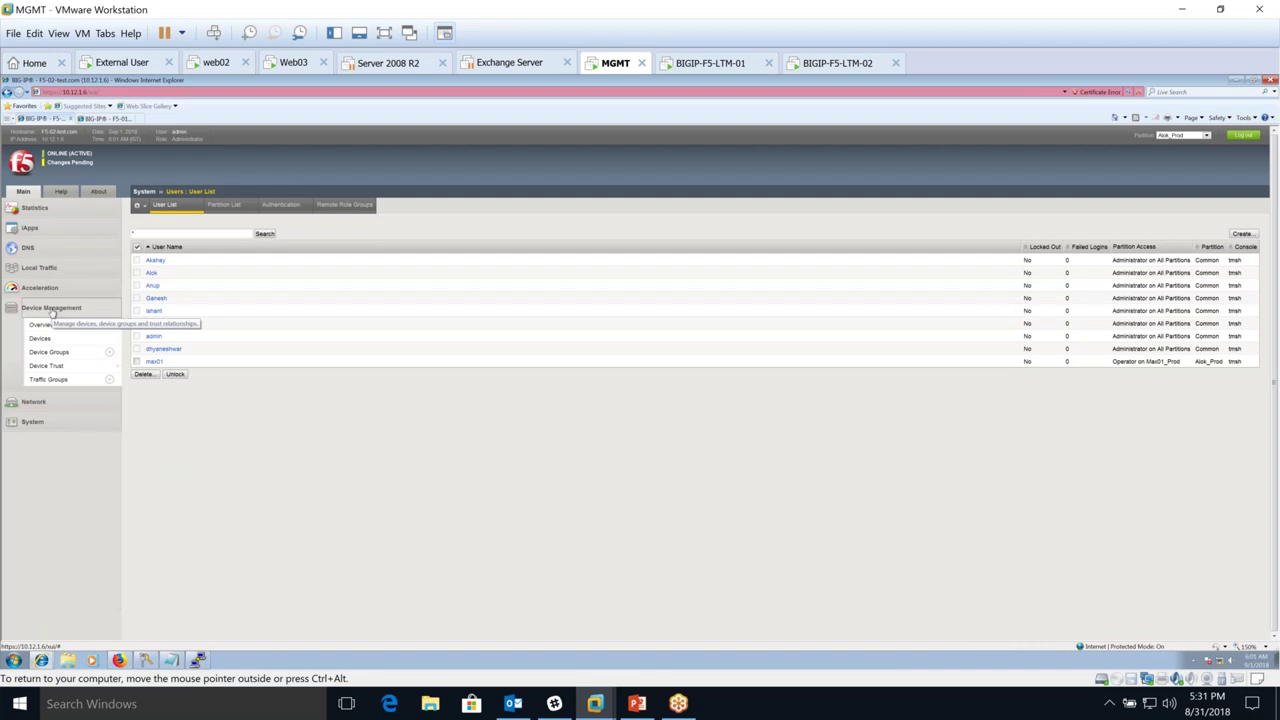
pyautogui.click(45, 269)
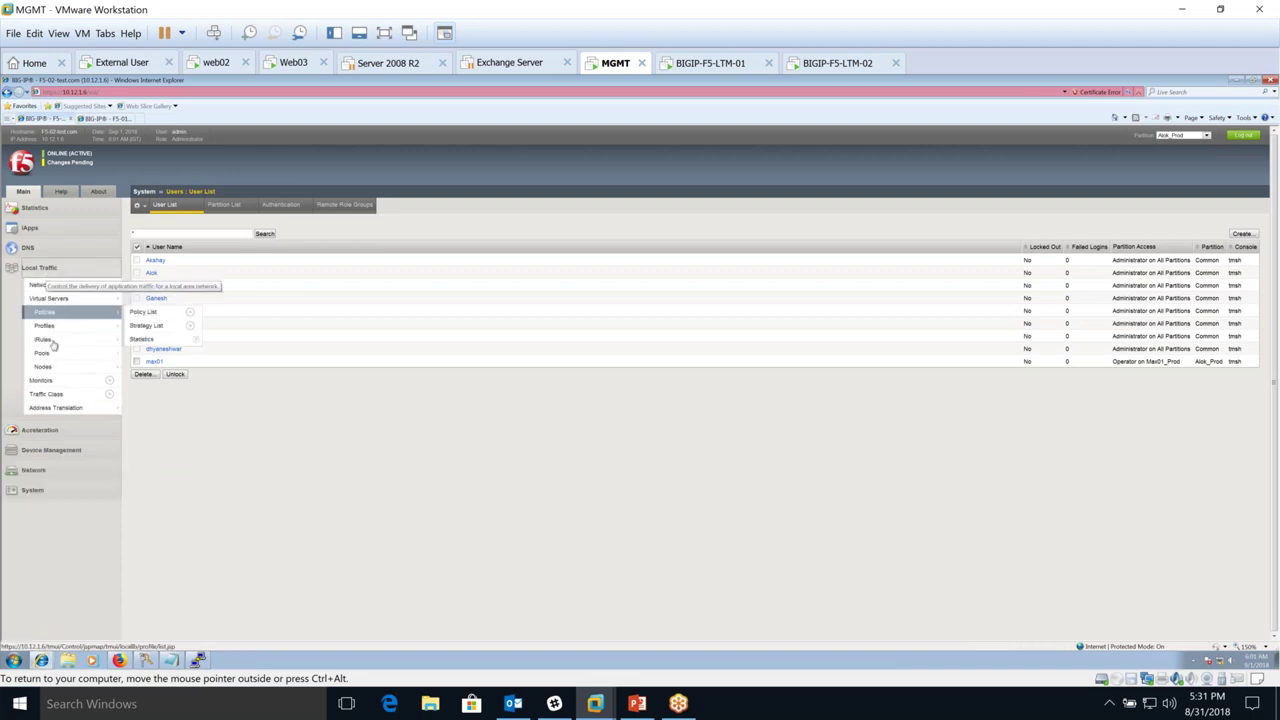
pyautogui.click(55, 355)
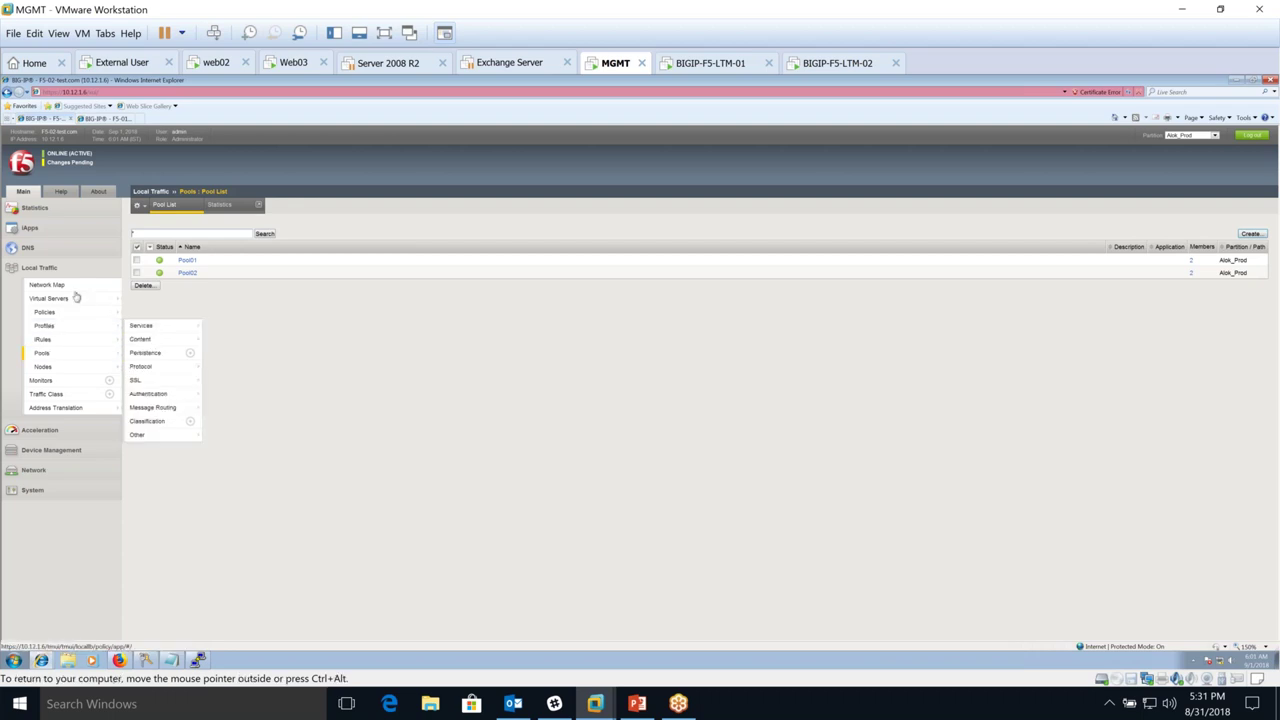
pyautogui.click(74, 300)
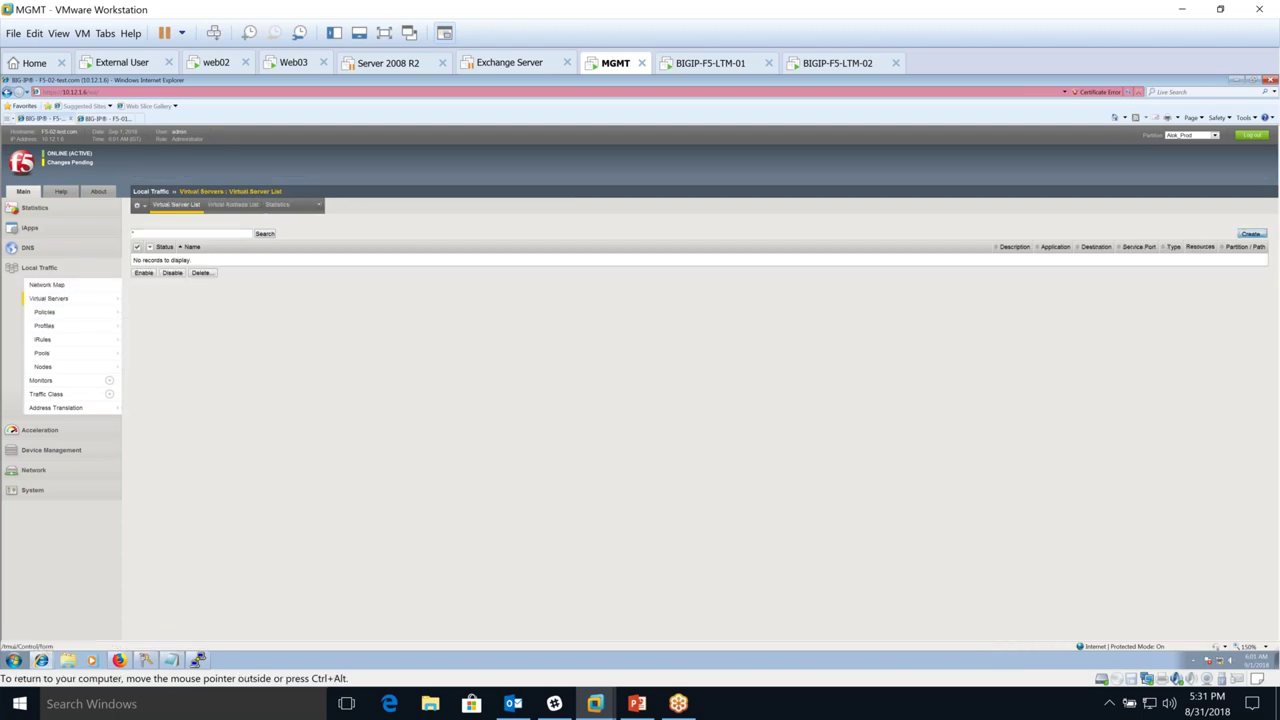
pyautogui.click(1251, 233)
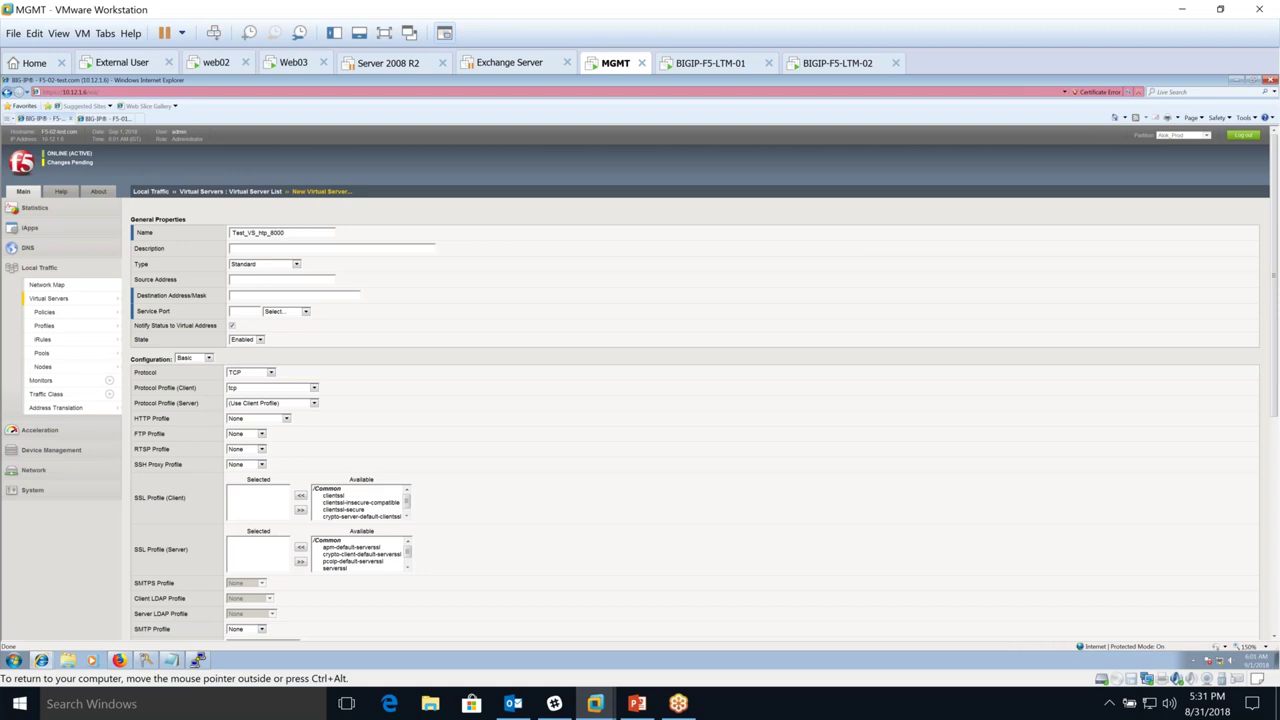
# - Name the new virtual server Test_VS_http_80
pyautogui.moveTo(306, 231)
pyautogui.mouseDown()
pyautogui.moveTo(222, 235)
pyautogui.moveTo(286, 236)
pyautogui.mouseUp()
pyautogui.press('BackSpace')
pyautogui.hotkey('ctrl', 'a')
pyautogui.click(272, 249)
pyautogui.doubleClick(285, 233)
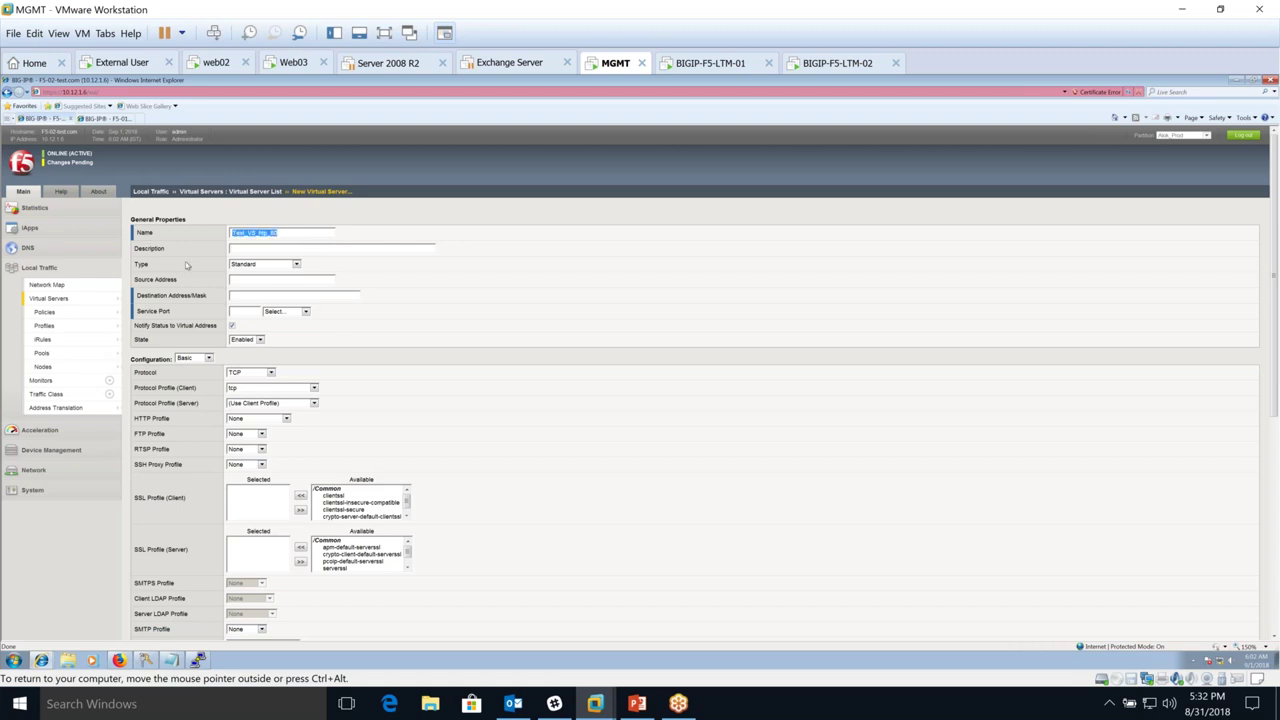
# - Set the virtual server's destination address to 172.17.0.100 and its service port to 80 (HTTP)
pyautogui.click(255, 312)
pyautogui.write('172.17.0100')
pyautogui.click(241, 311)
pyautogui.tripleClick(144, 310)
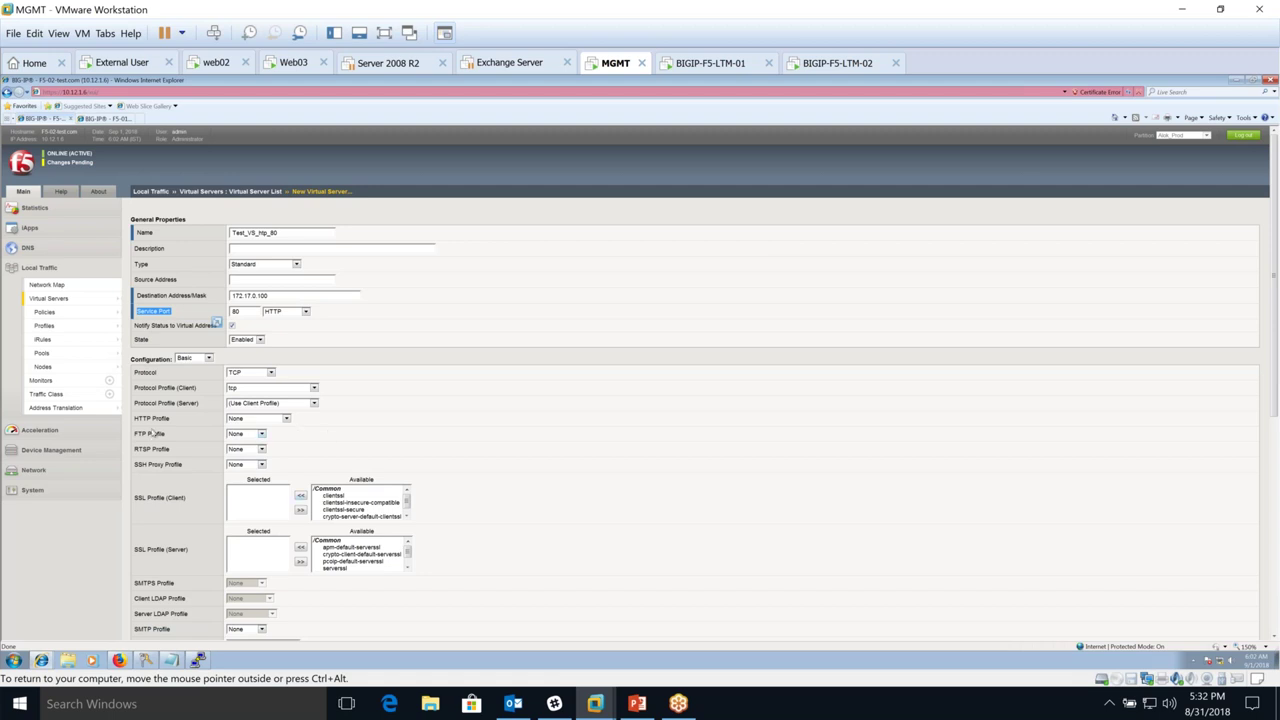
# - Assign the common http profile as the virtual server's HTTP Profile
pyautogui.click(239, 421)
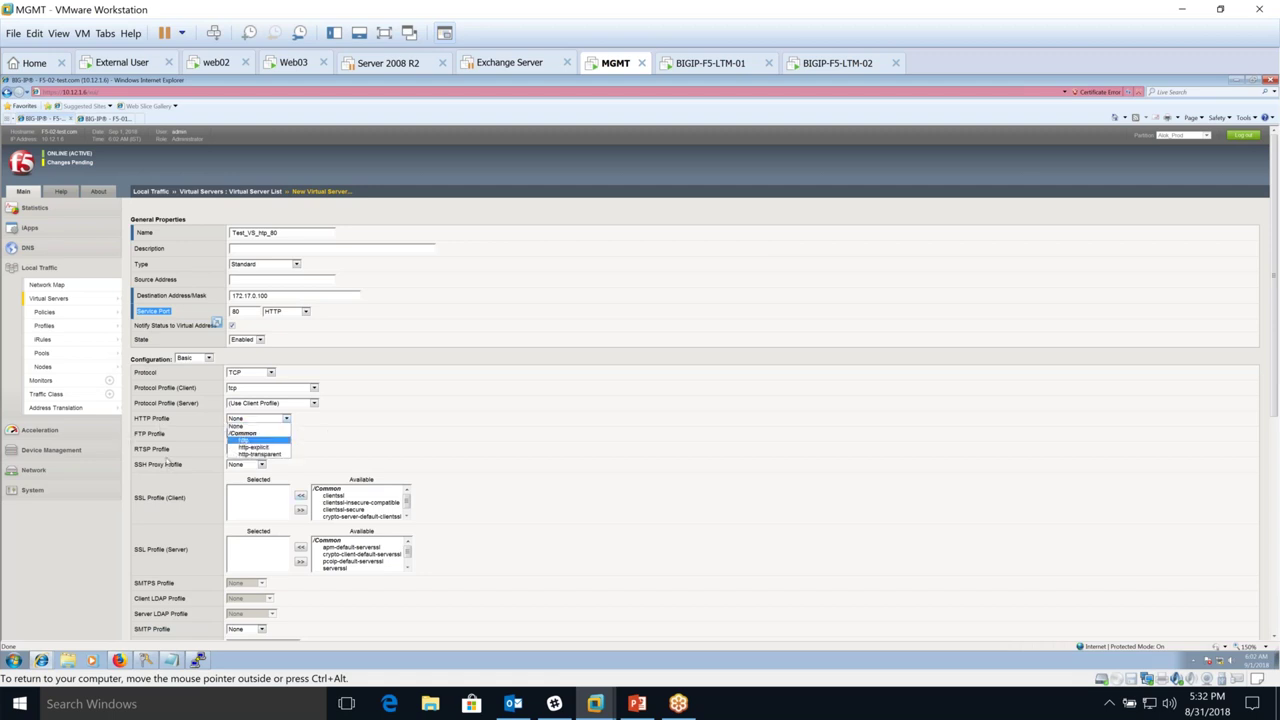
pyautogui.click(254, 441)
pyautogui.click(410, 417)
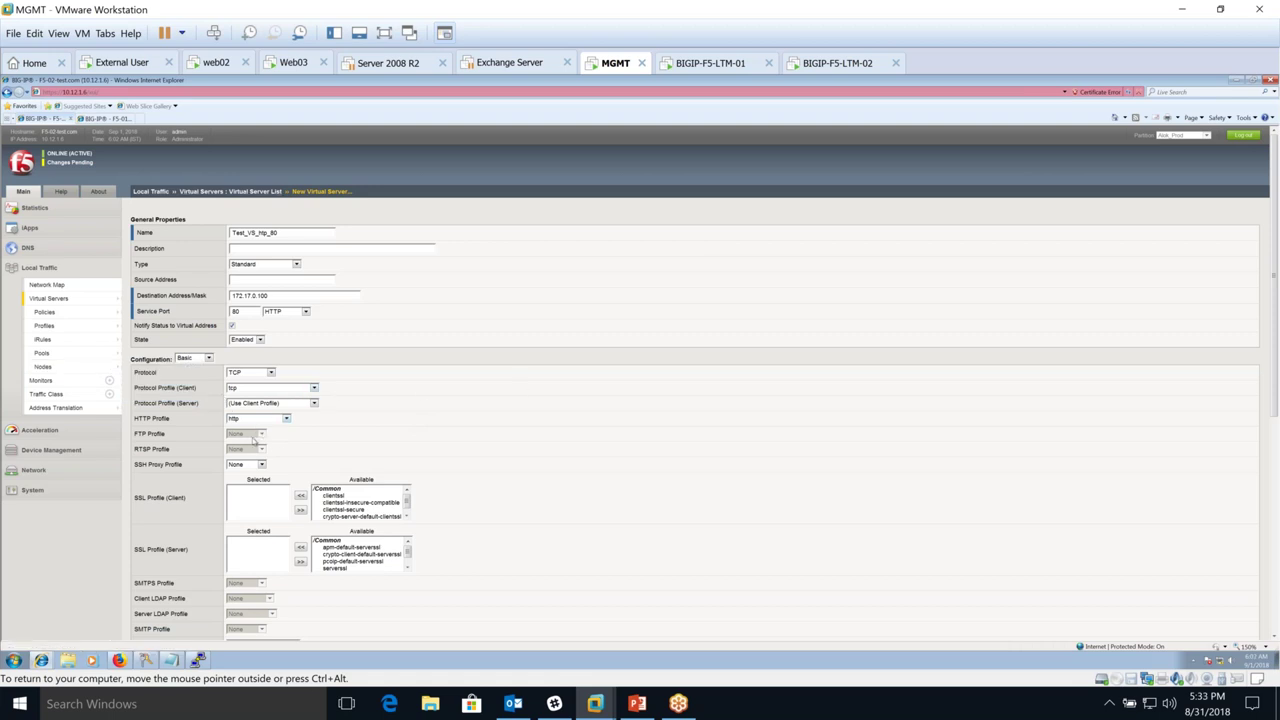
# - Choose Pool01 as the virtual server's default pool in its resources
pyautogui.scroll(-1, 309, 452)
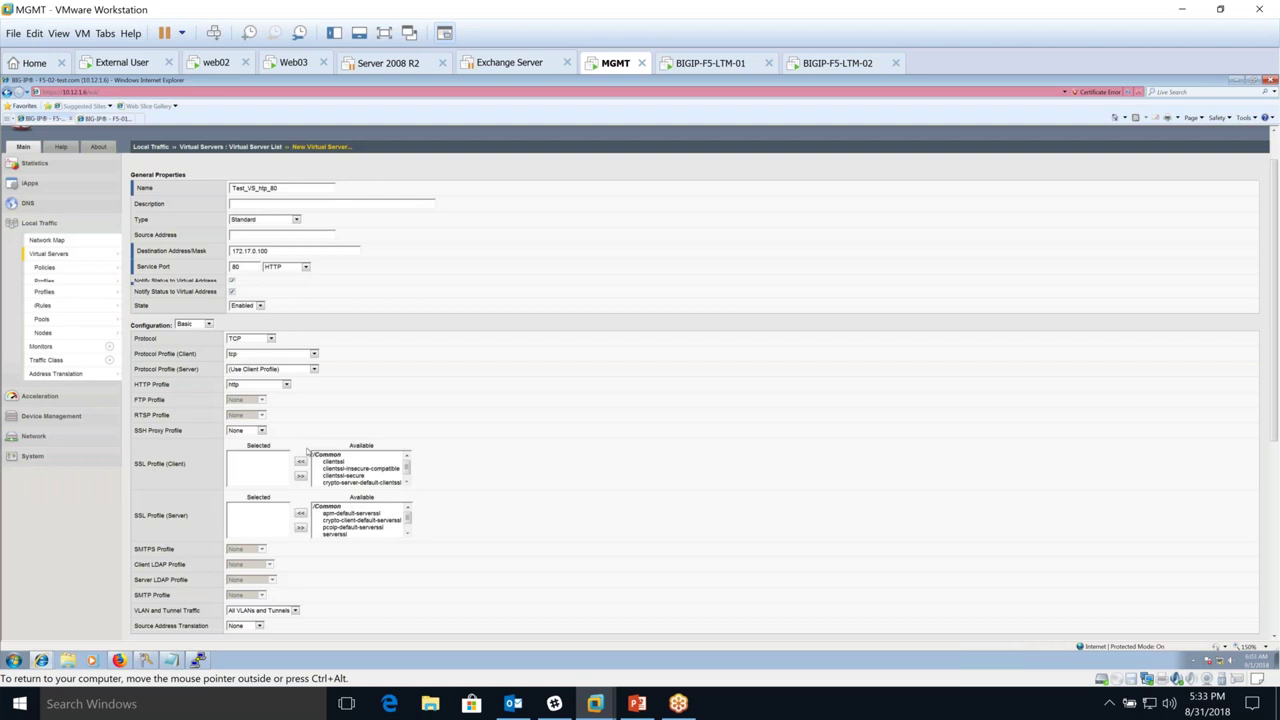
pyautogui.scroll(-5, 308, 453)
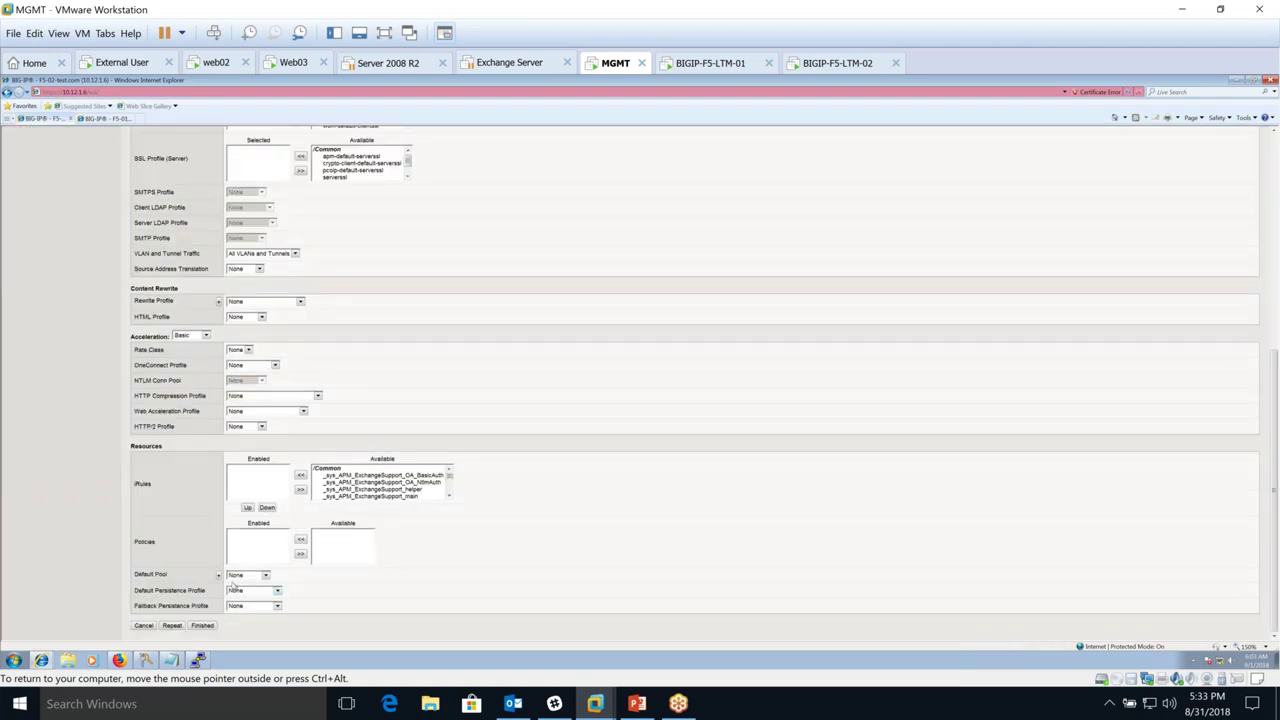
pyautogui.moveTo(232, 584); pyautogui.dragTo(134, 574)
pyautogui.click(266, 577)
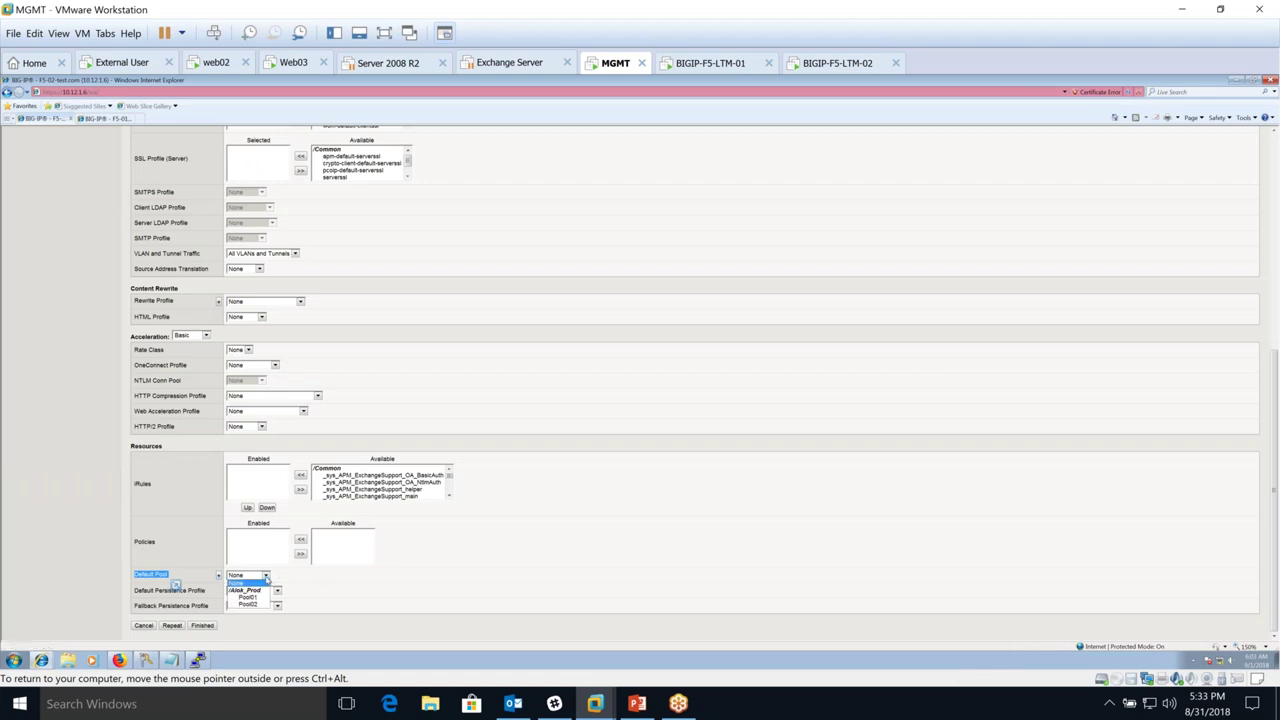
pyautogui.click(258, 597)
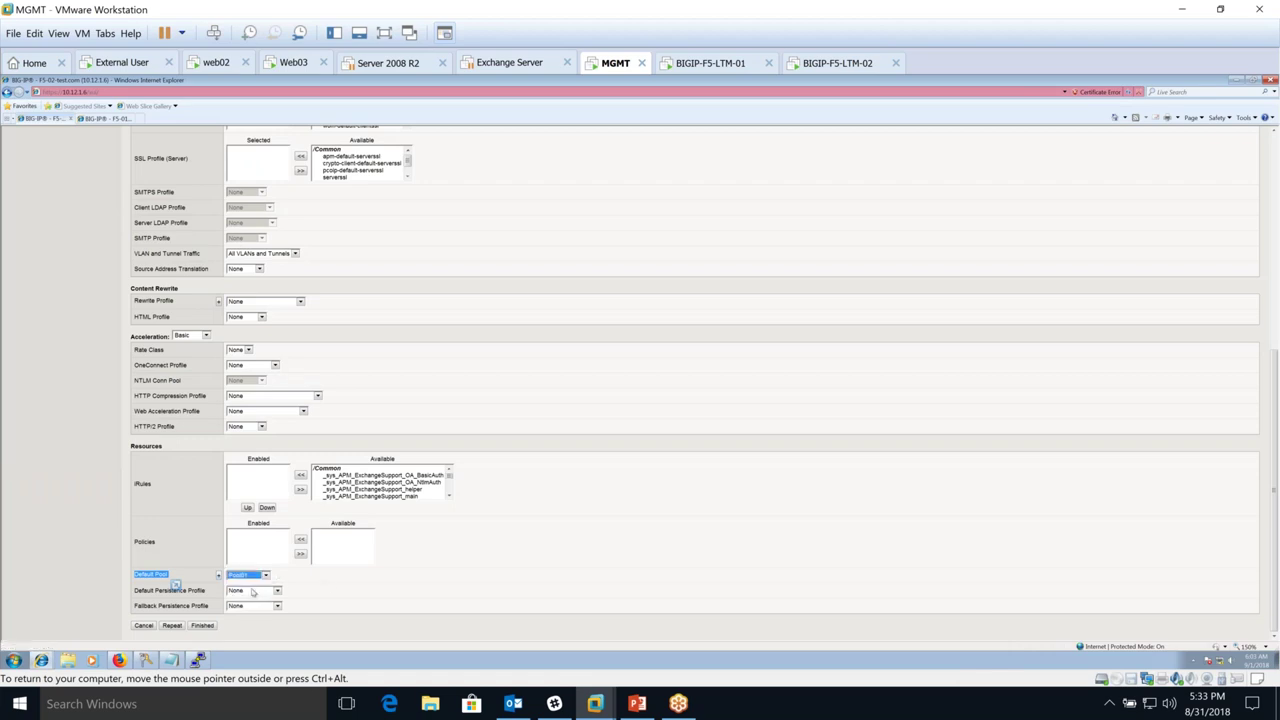
pyautogui.click(165, 574)
pyautogui.moveTo(139, 574); pyautogui.dragTo(168, 576)
pyautogui.click(502, 577)
# - Review the general and configuration settings, and finish creating the virtual server
pyautogui.scroll(1, 549, 530)
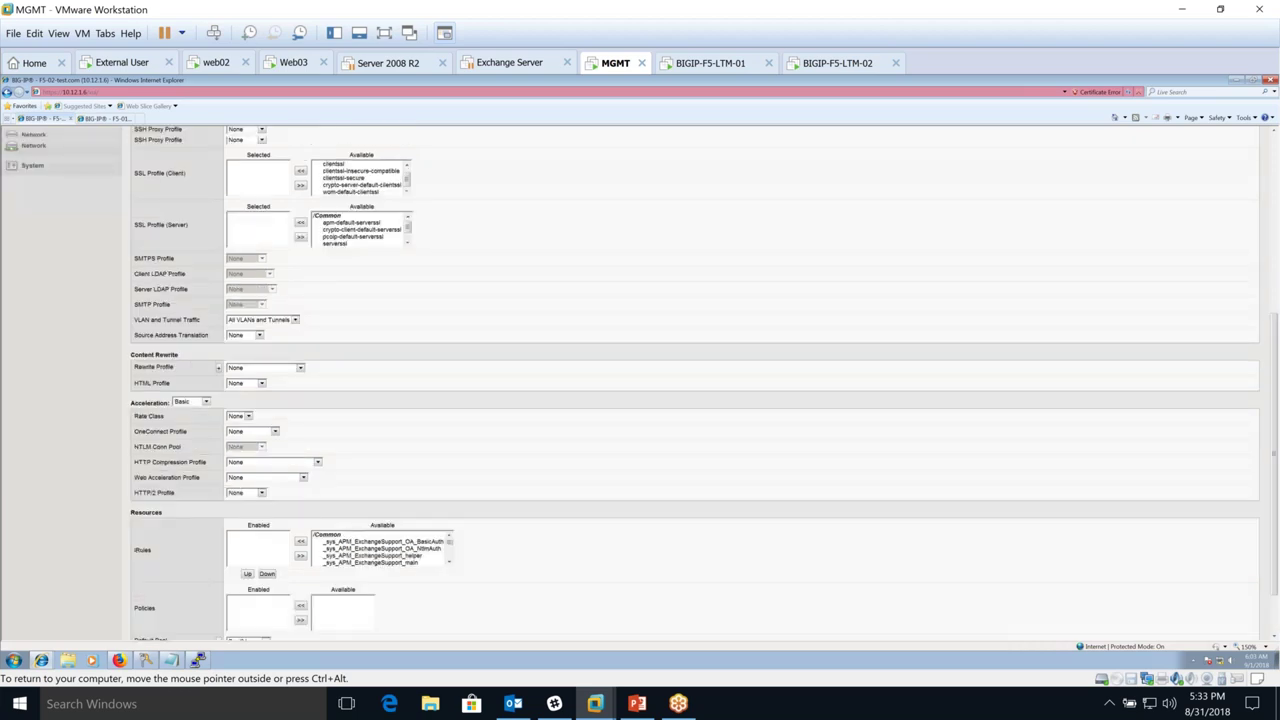
pyautogui.scroll(4, 540, 501)
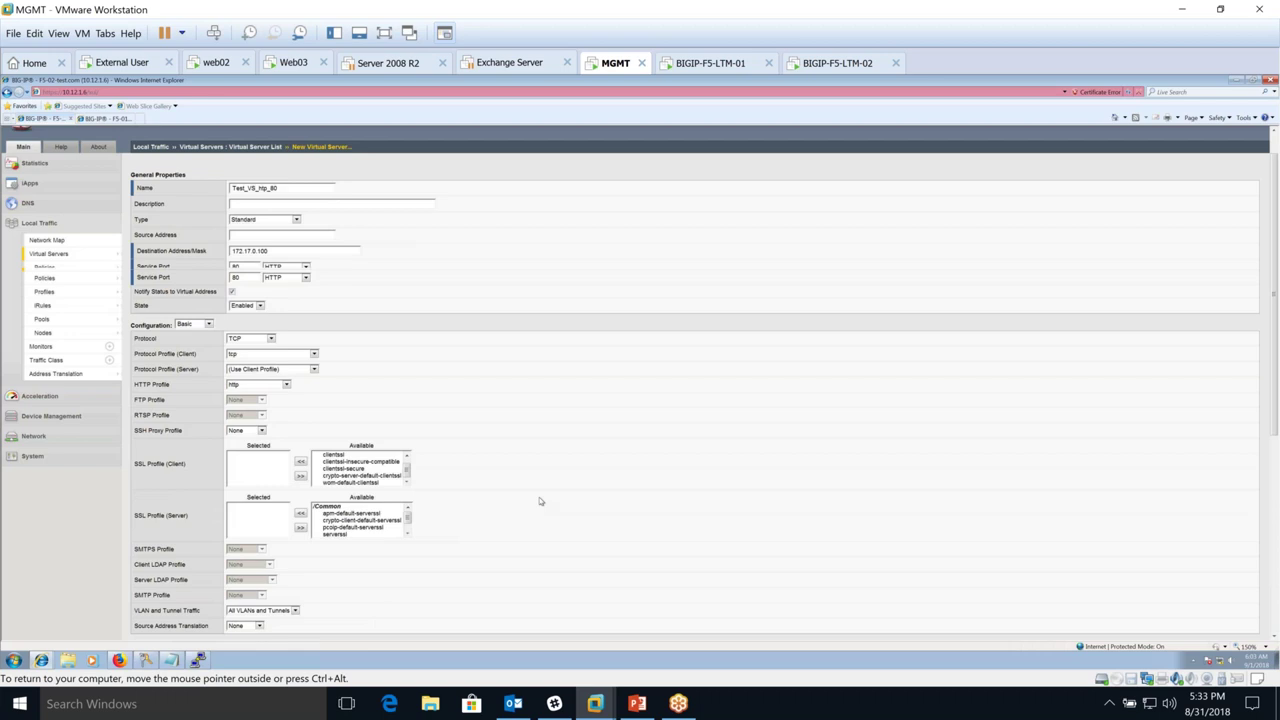
pyautogui.scroll(-5, 540, 501)
pyautogui.press('Return')
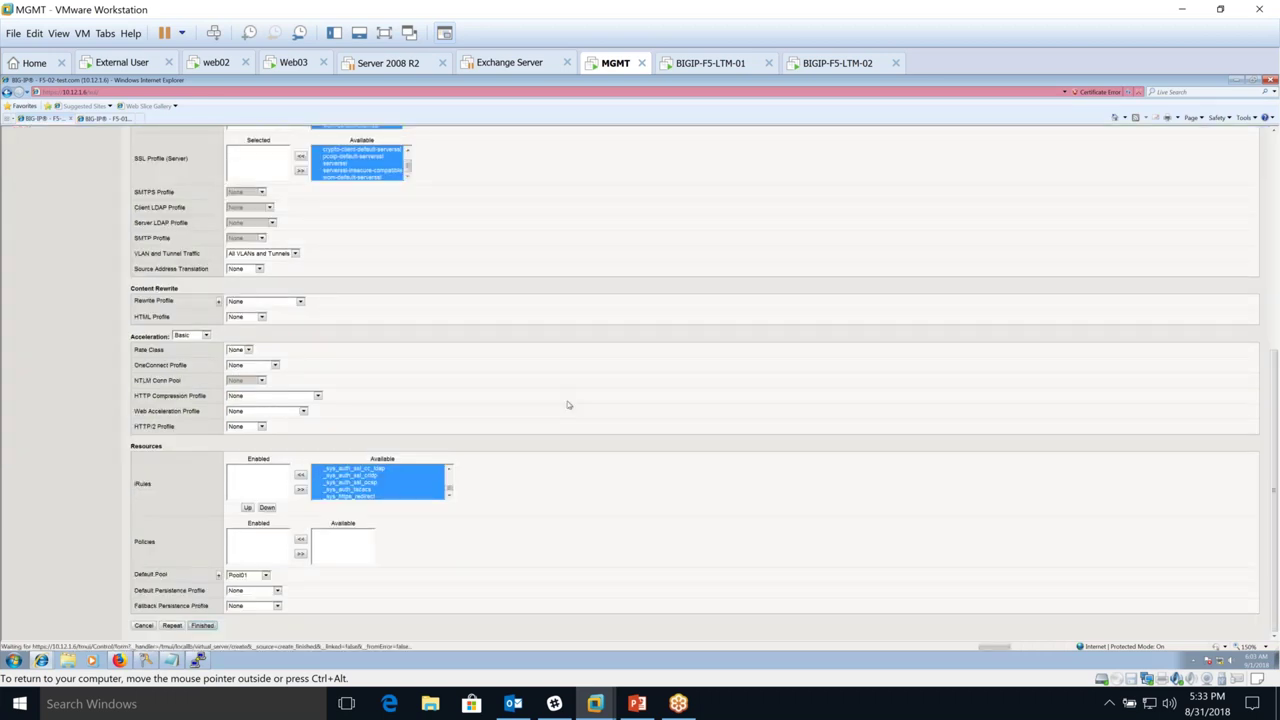
pyautogui.scroll(4, 590, 402)
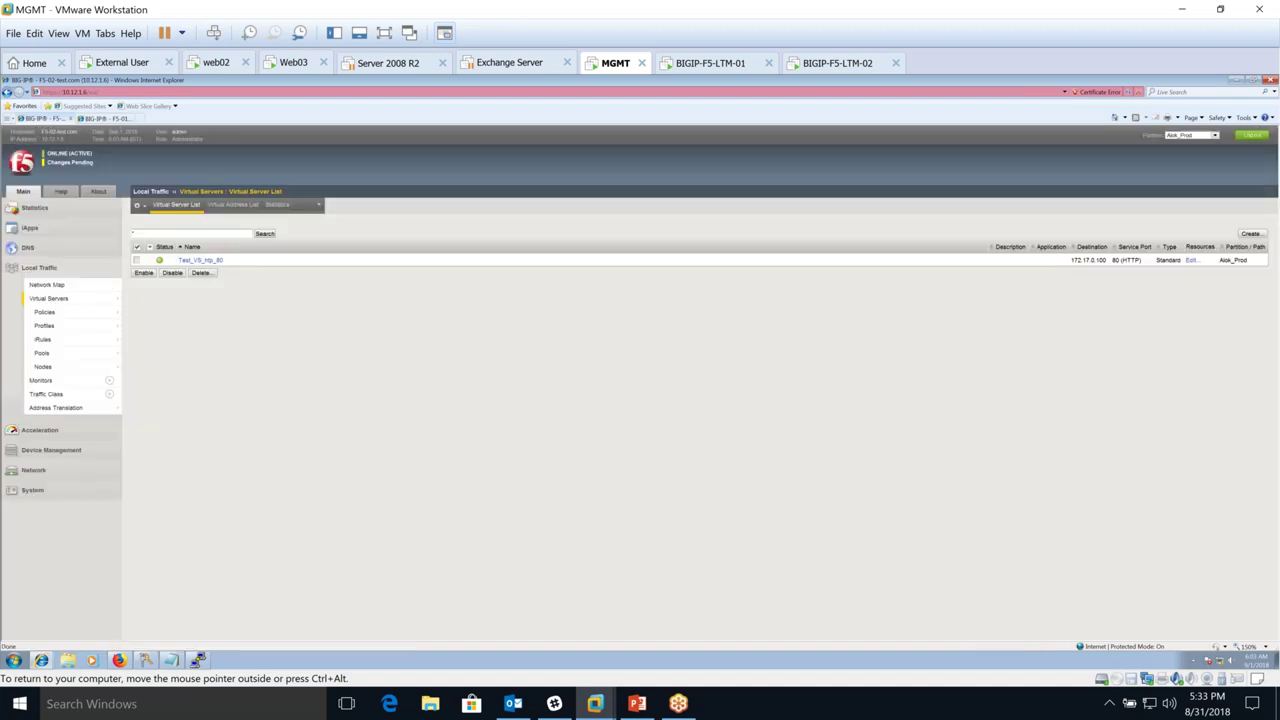
# - Open Test_VS_http_80 and examine its name, service port and configuration properties
pyautogui.click(200, 260)
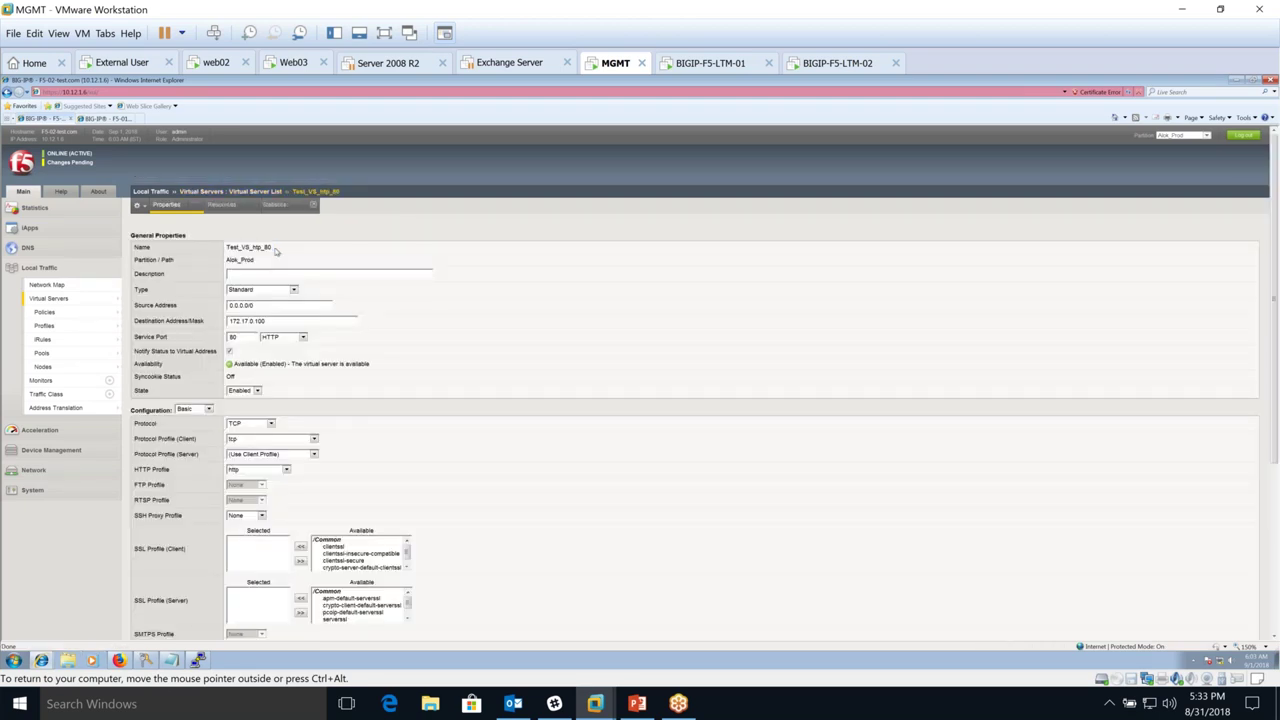
pyautogui.moveTo(278, 249); pyautogui.dragTo(227, 249)
pyautogui.click(512, 377)
pyautogui.doubleClick(250, 338)
pyautogui.scroll(-1, 470, 387)
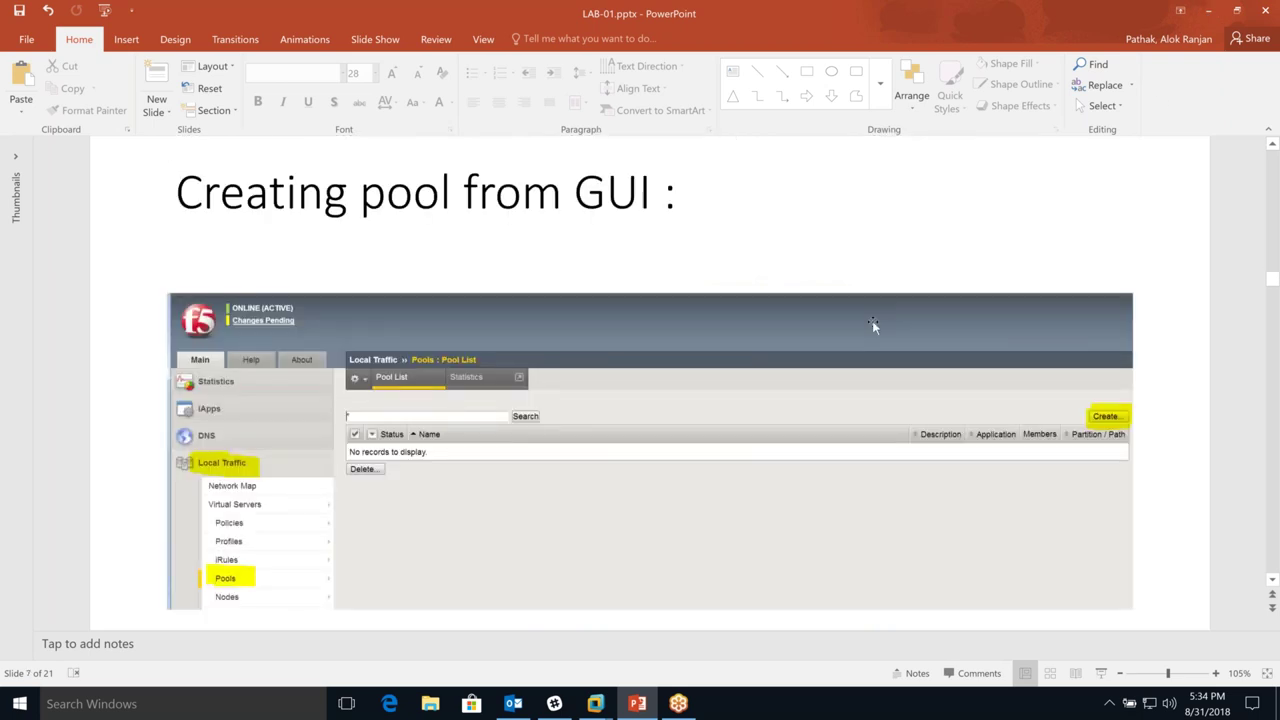
# - Switch to the LAB-01.pptx presentation in PowerPoint and review the slides on creating pools and virtual servers by GUI and command prompt
pyautogui.scroll(-2, 872, 320)
pyautogui.scroll(-1, 855, 338)
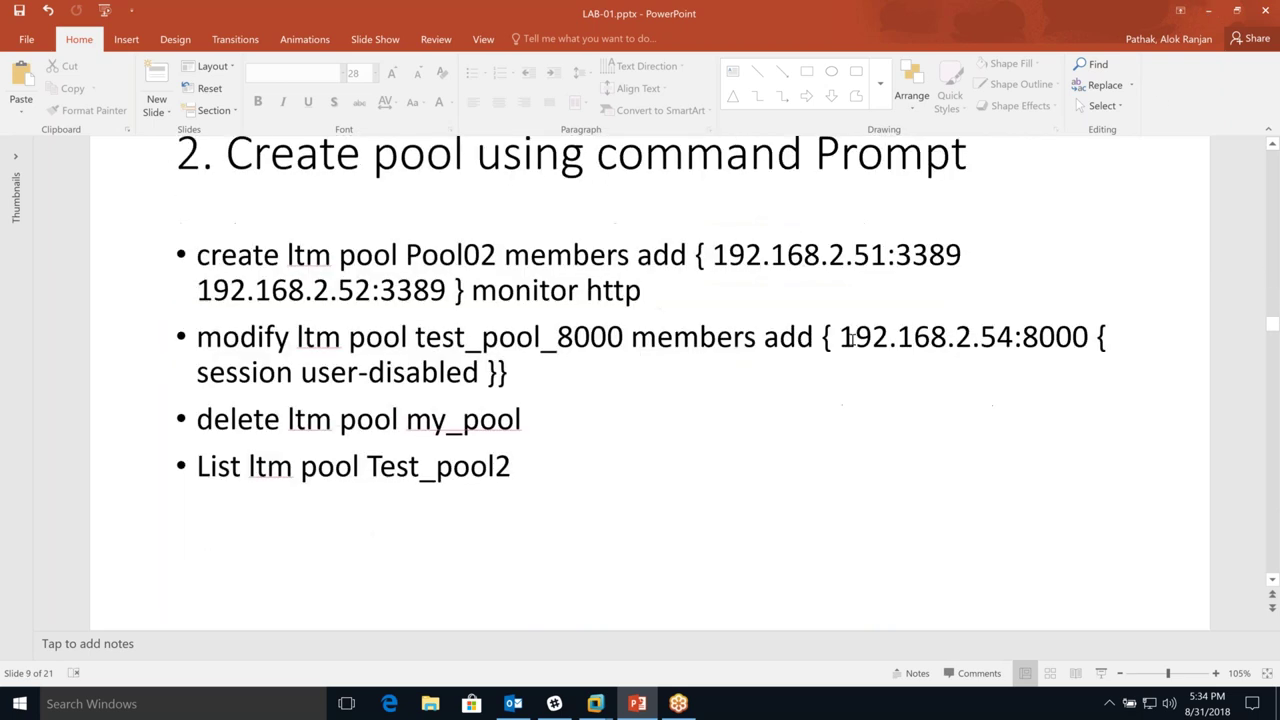
pyautogui.scroll(-3, 850, 342)
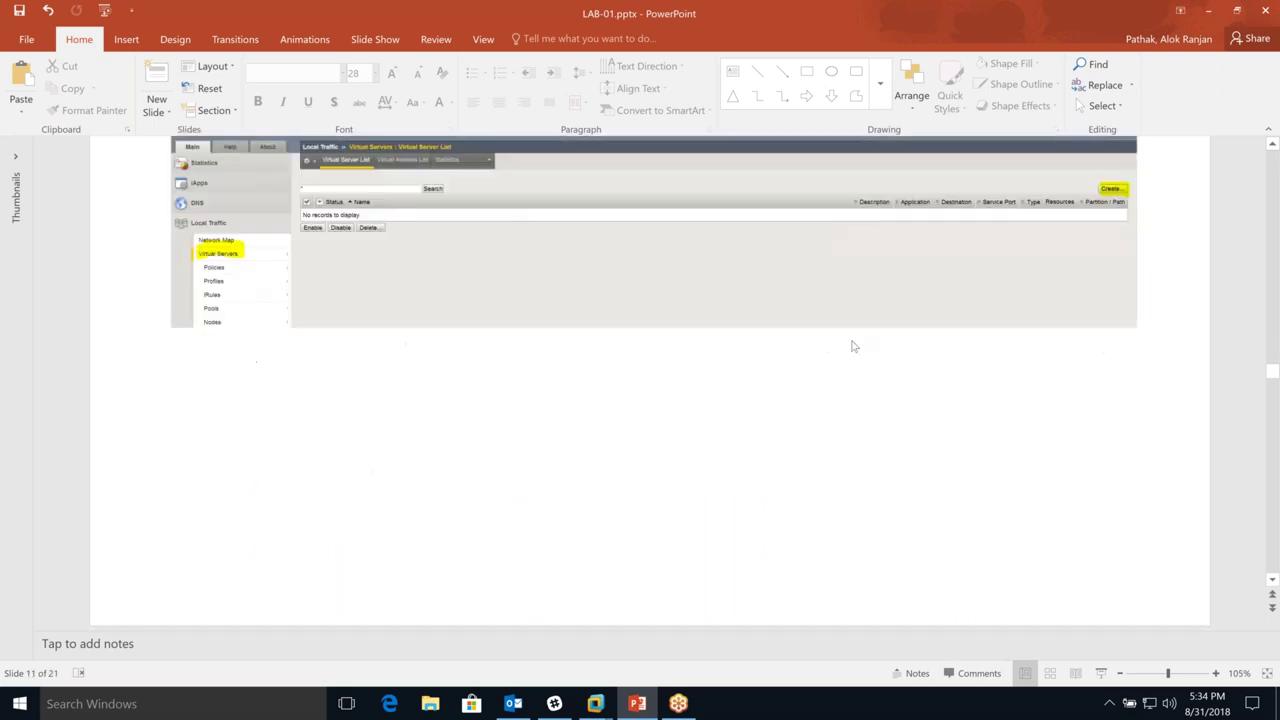
pyautogui.scroll(-2, 852, 346)
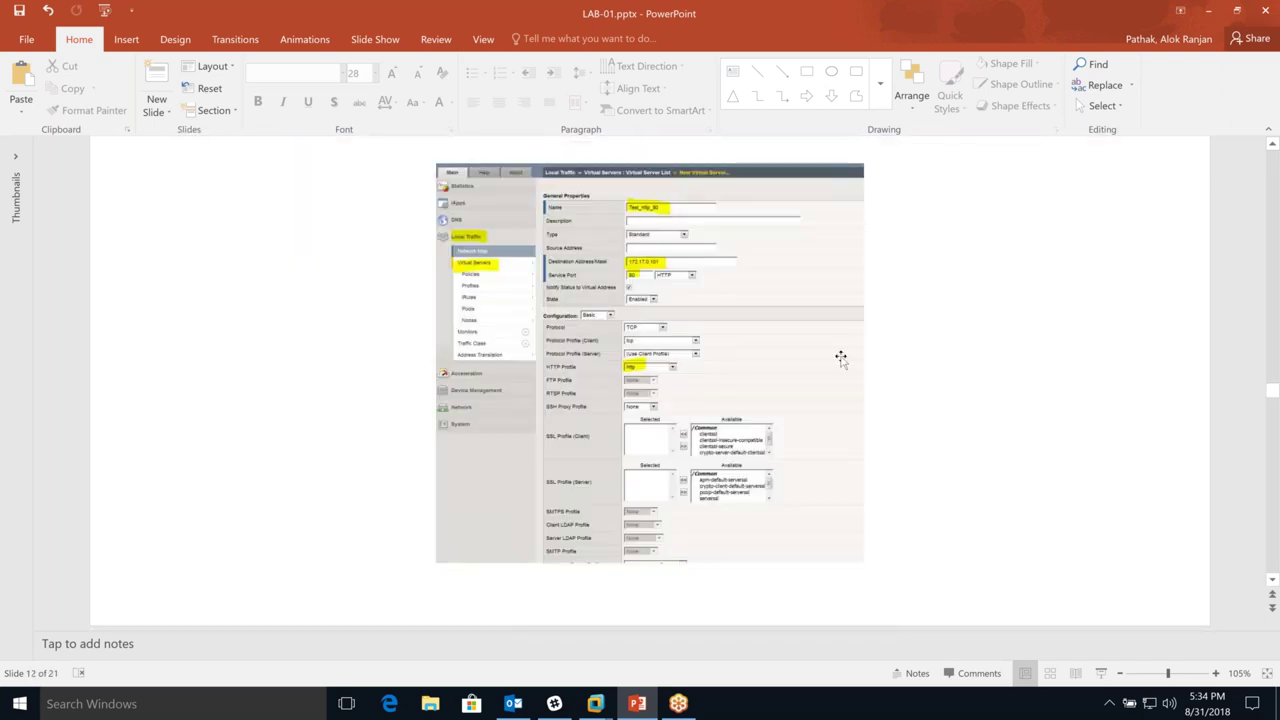
pyautogui.scroll(2, 841, 359)
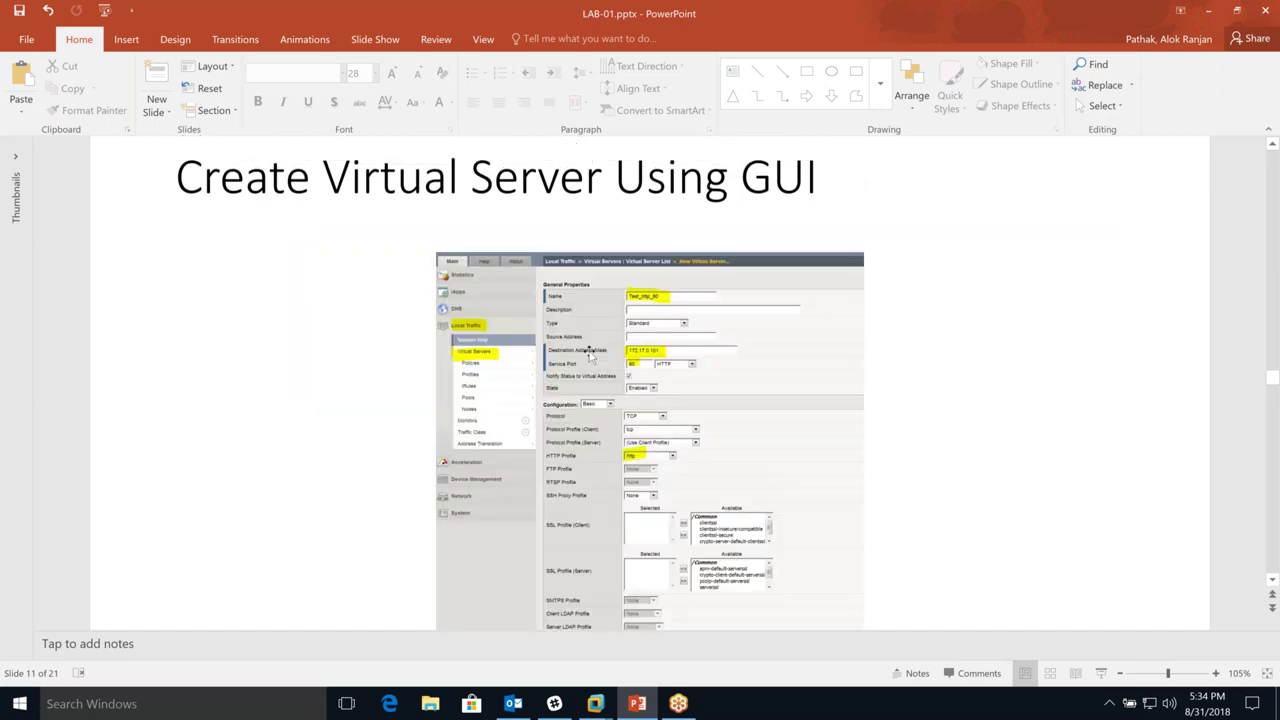
pyautogui.scroll(-2, 590, 355)
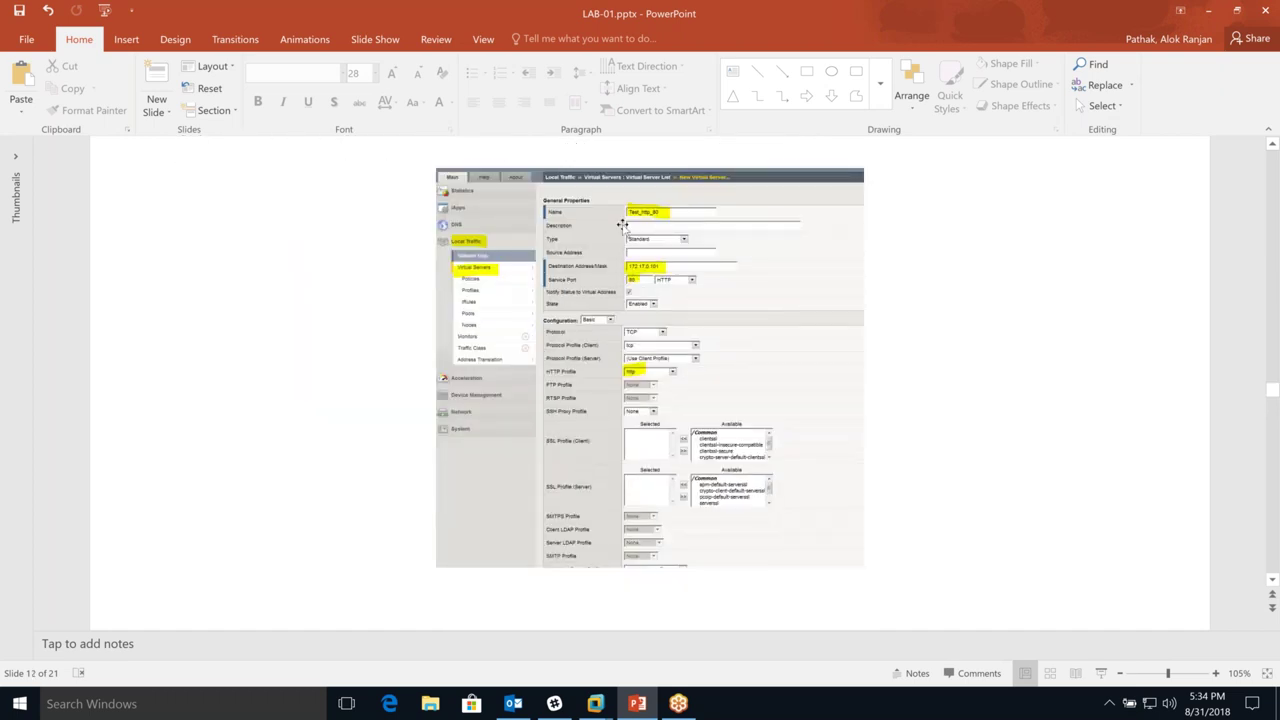
pyautogui.scroll(-2, 711, 447)
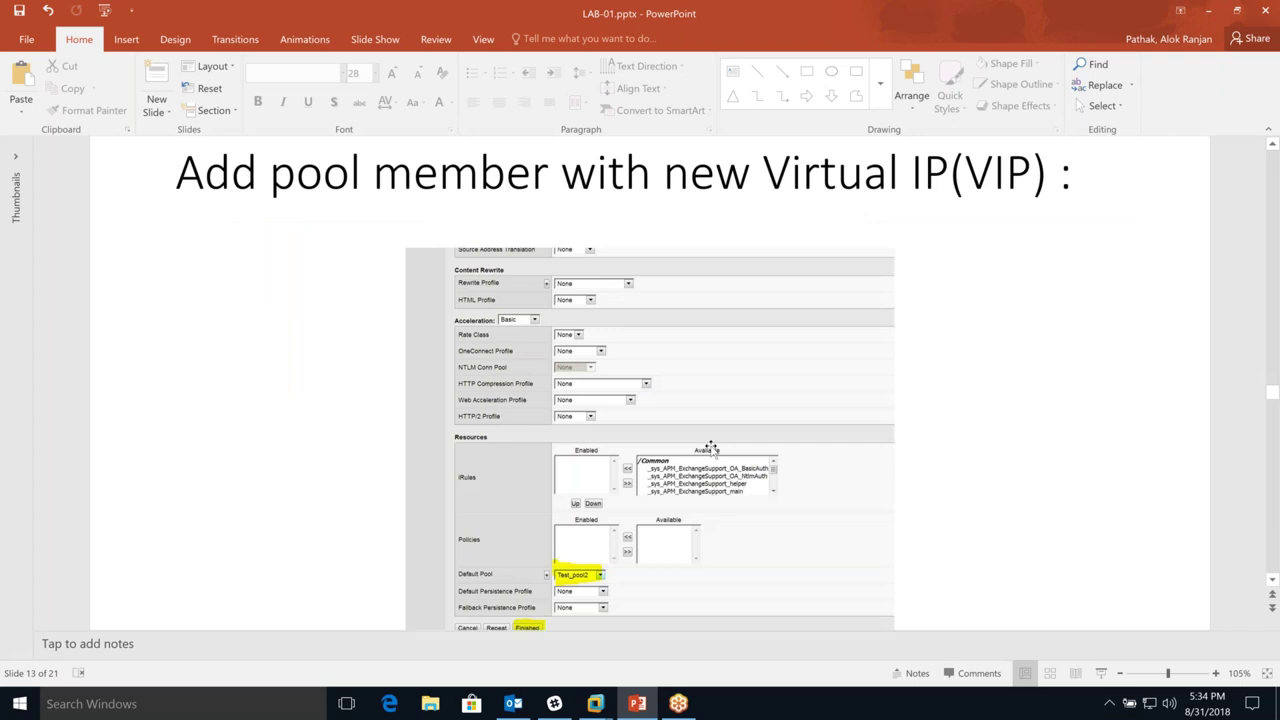
pyautogui.scroll(-1, 589, 541)
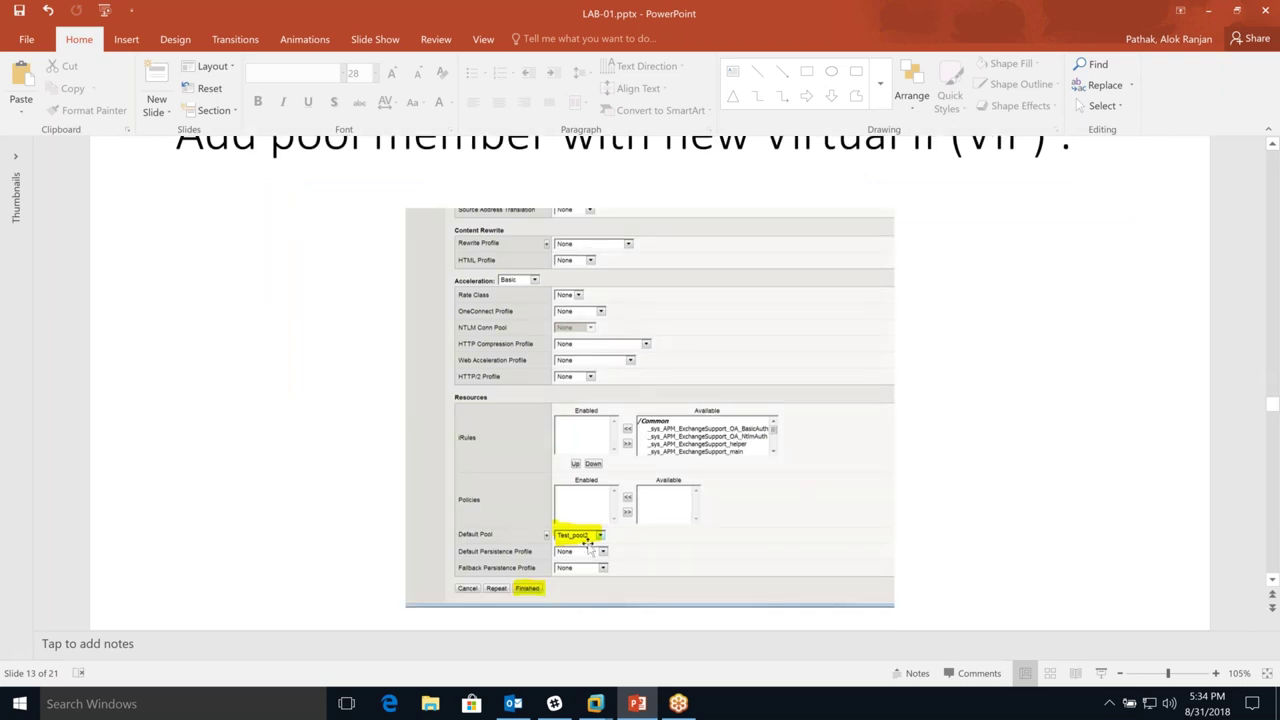
pyautogui.scroll(-2, 589, 541)
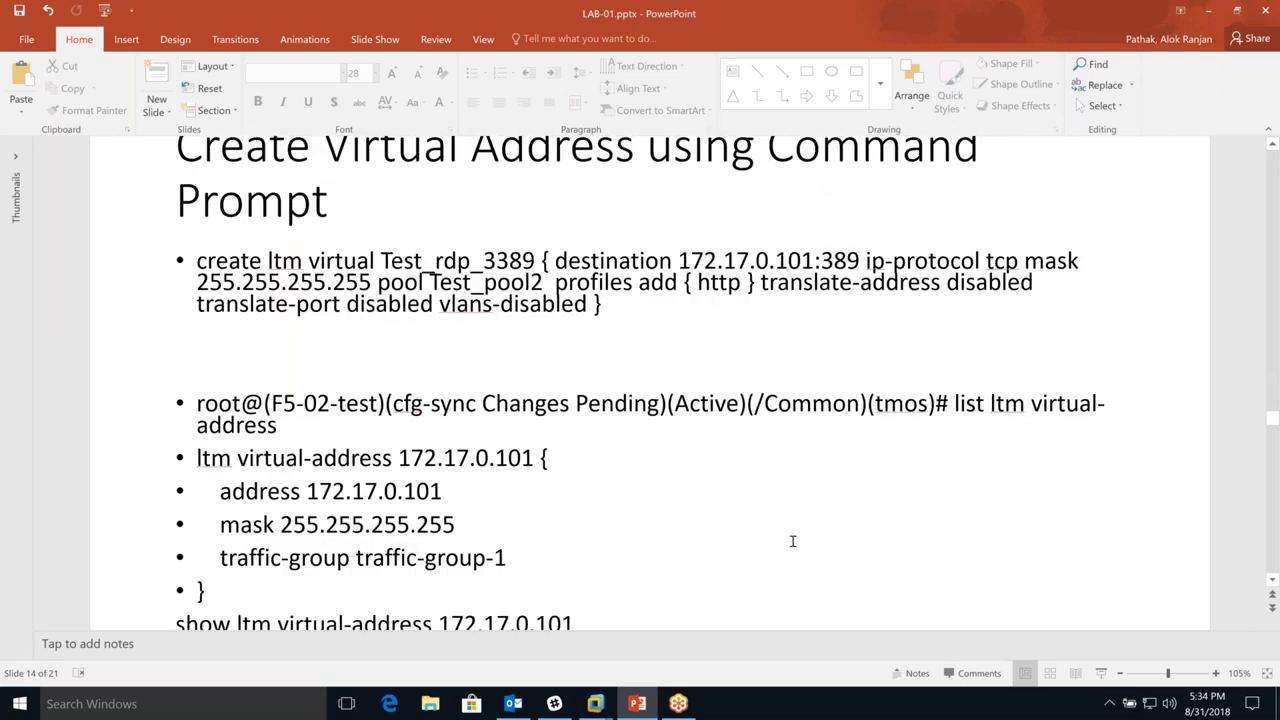
# - Return to the MGMT virtual machine in VMware Workstation and open the load balancing resources of Test_VS_http_80
pyautogui.hotkey('alt', 'Tab')
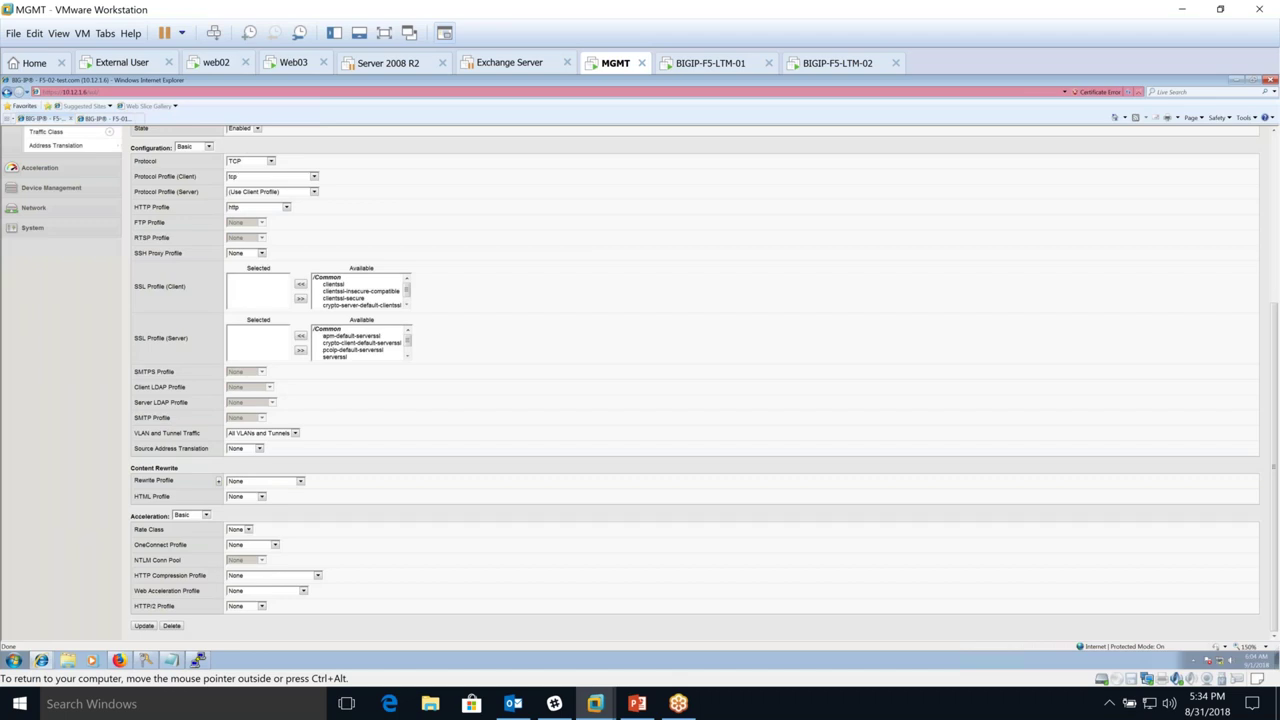
pyautogui.scroll(3, 150, 335)
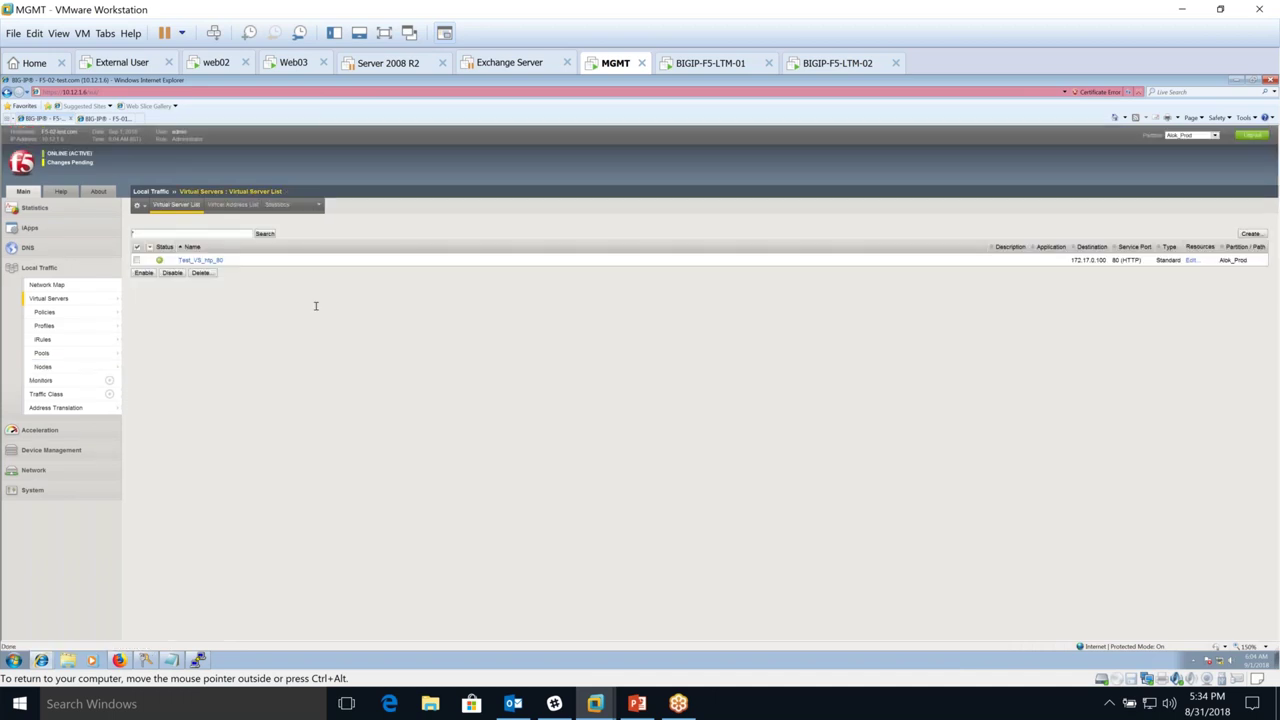
pyautogui.click(200, 260)
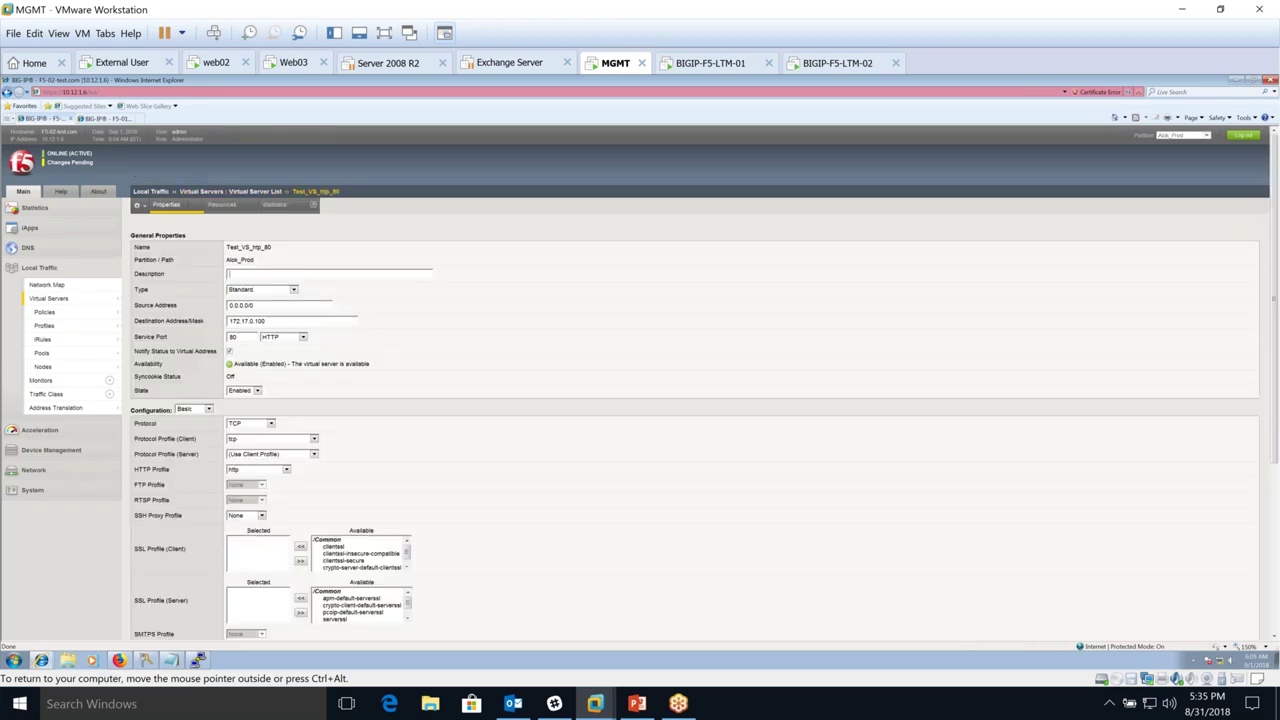
pyautogui.click(232, 206)
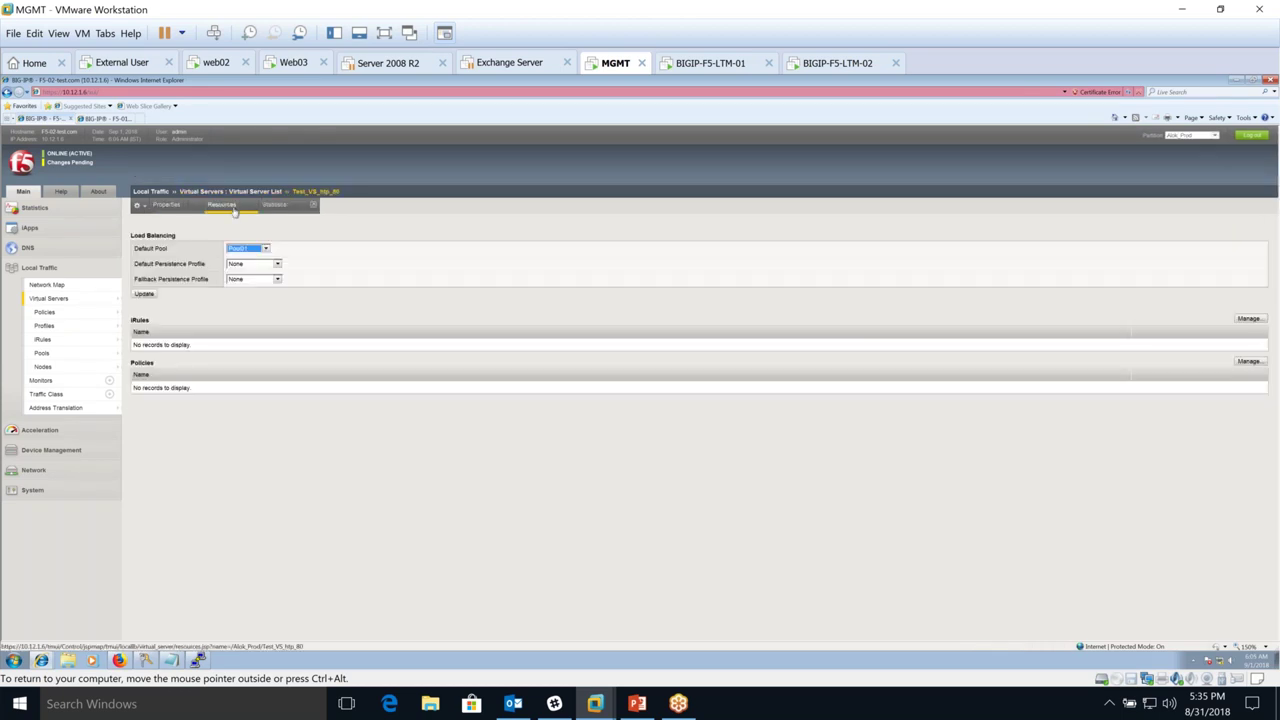
# - Check the available default pools for the virtual server, keep Pool01, and return to the virtual server list
pyautogui.click(265, 248)
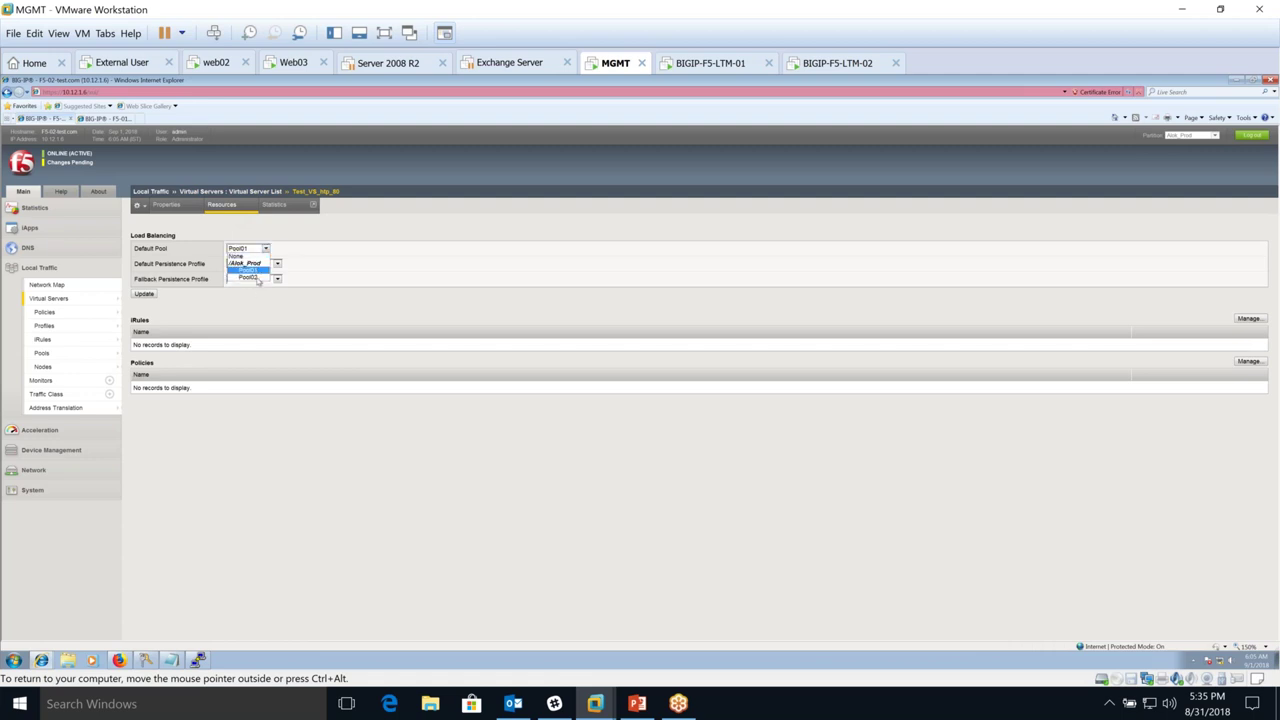
pyautogui.click(252, 270)
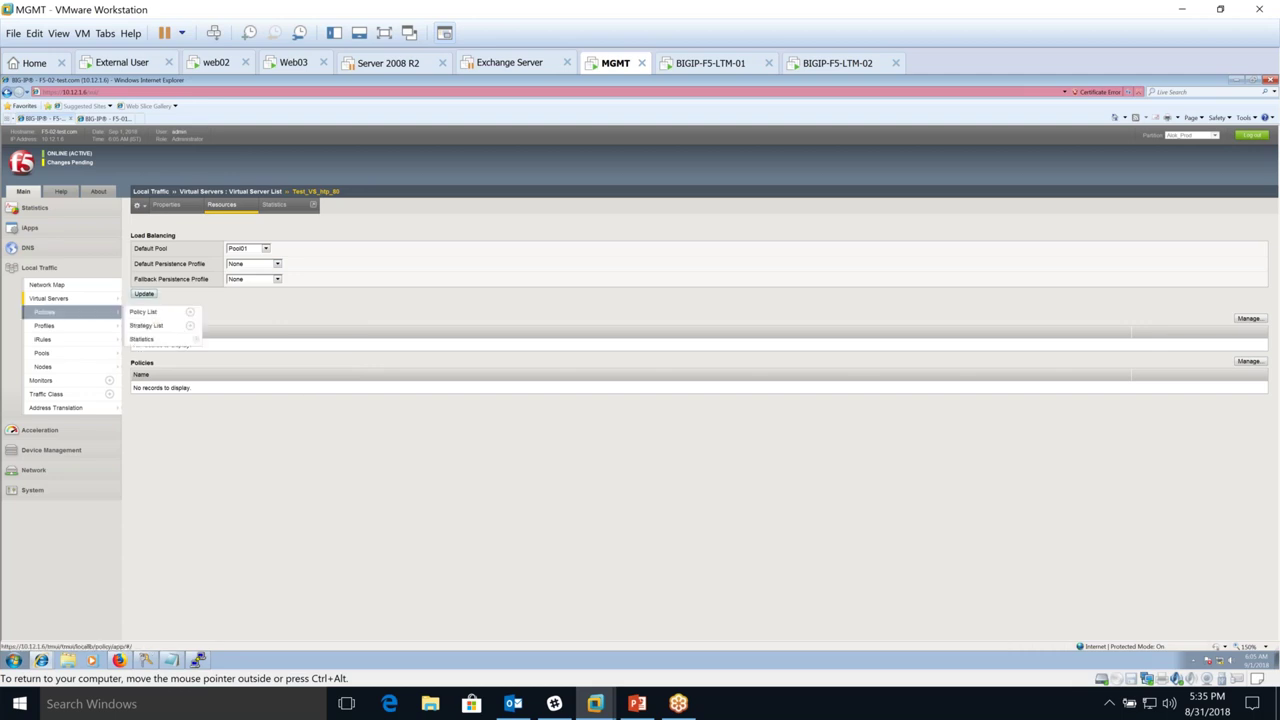
pyautogui.click(70, 300)
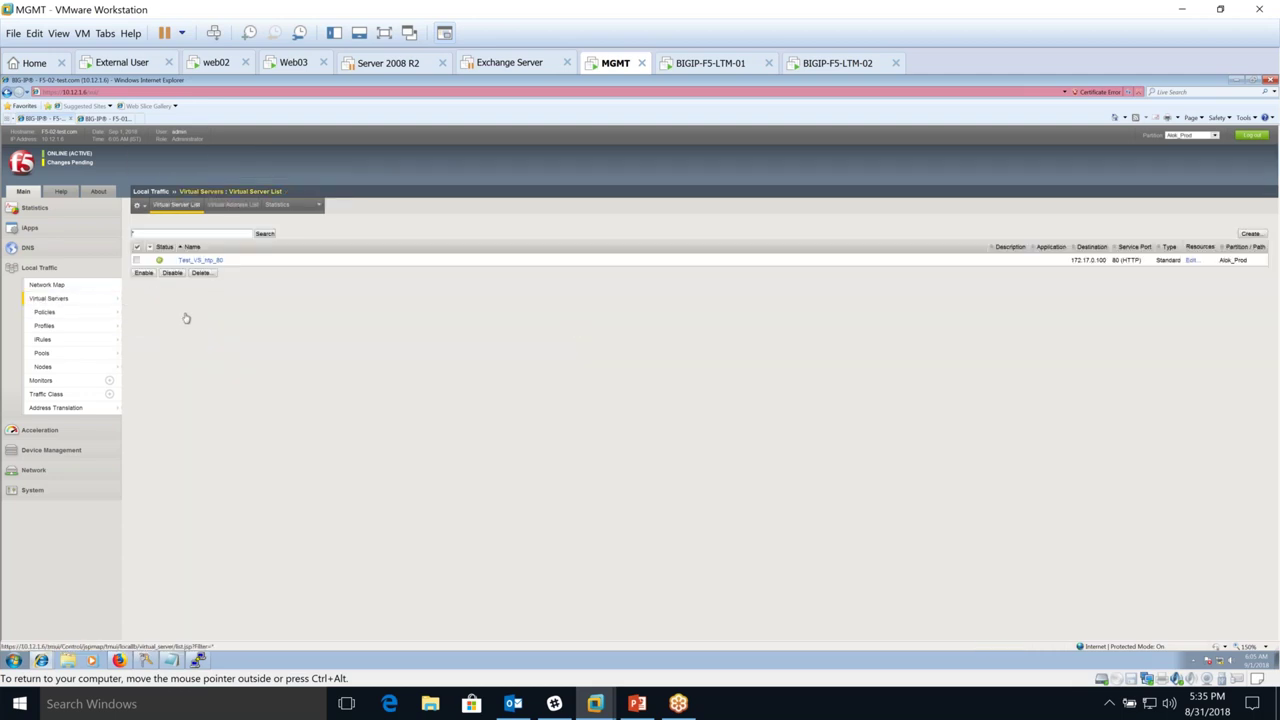
pyautogui.moveTo(160, 325)
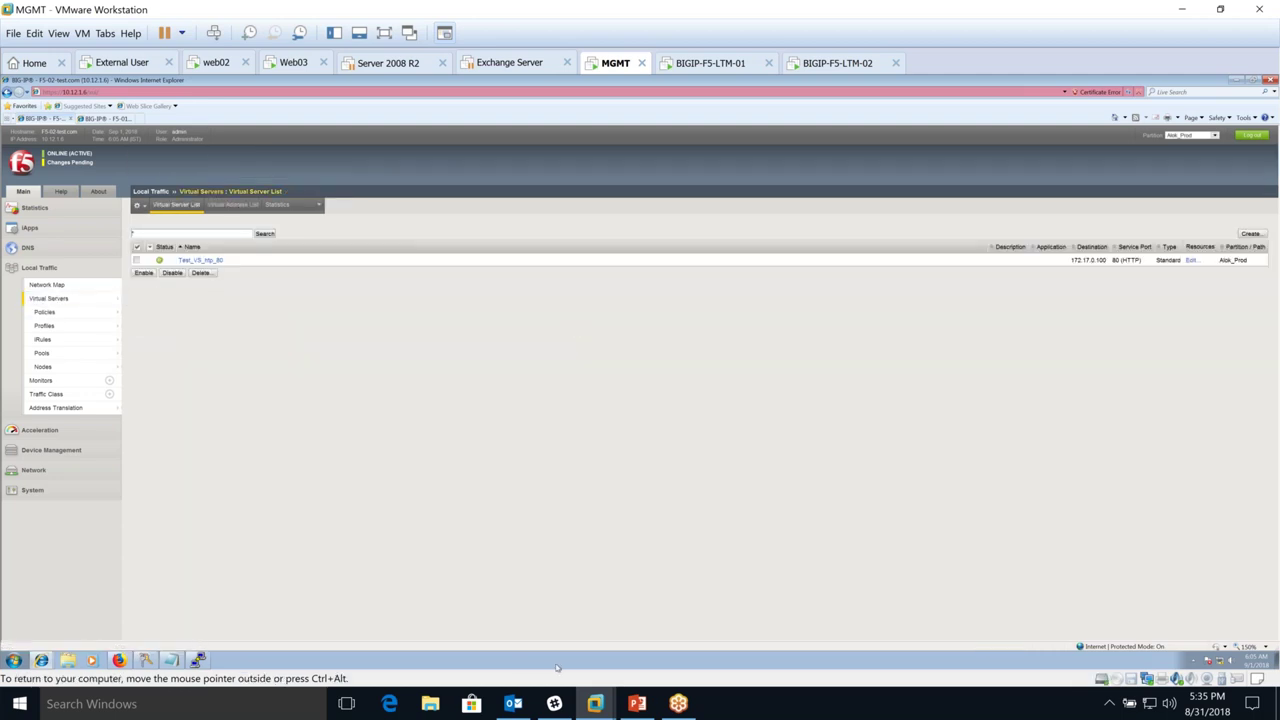
# - Switch to LAB-01.pptx in PowerPoint and put Test_VS_htp_80 in place of the server name in the create ltm command, keeping it on one line
pyautogui.click(636, 705)
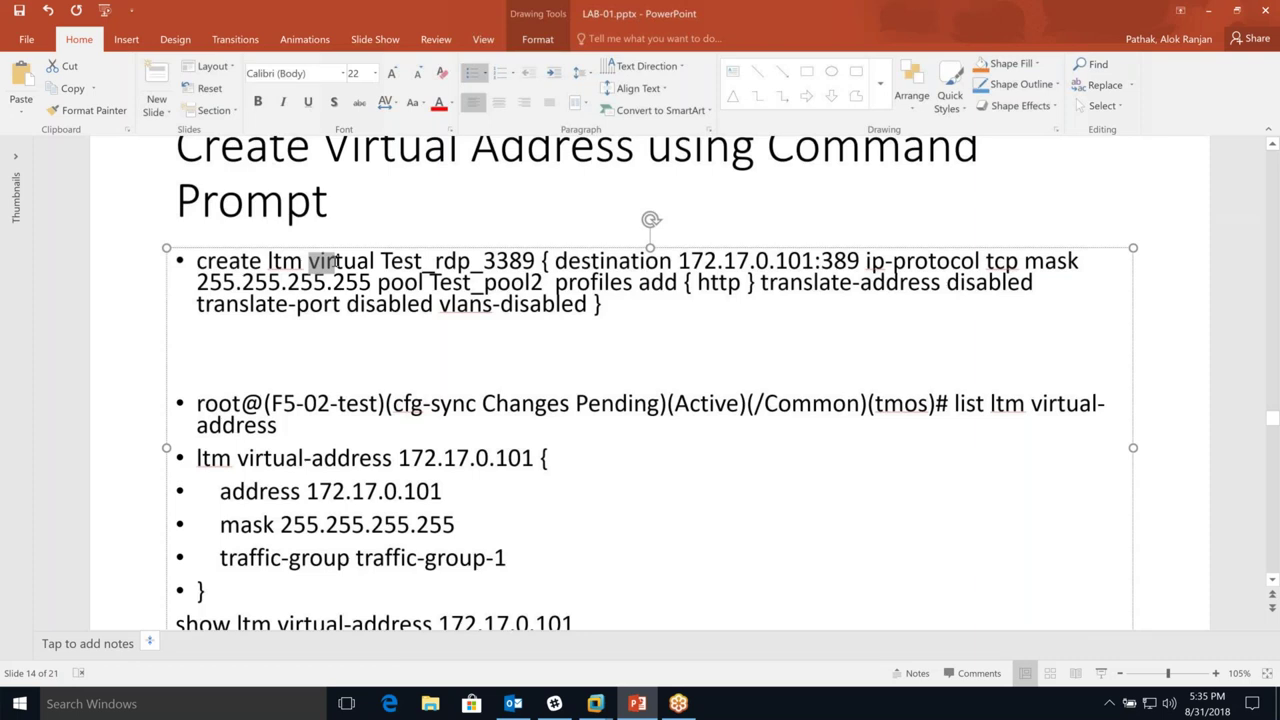
pyautogui.hotkey('ctrl', 'a')
pyautogui.press('Delete')
pyautogui.write('create ltm Test_VS_htp_80 { destination 172.17.0.101:389 ip-protocol tcp mask 255.255.255.255 pool Test_pool2  profiles add { http } translate-address disabled translate-port disabled vlans-disabled }   root@(F5-02-test)(cfg-sync Changes Pending)(Active)(/Common)(tmos)# list ltm virtual-address ltm virtual-address 172.17.0.101 {     address 172.17.0.101     mask 255.255.255.255     traffic-group traffic-group-1 } show ltm virtual-address 172.17.0.101')
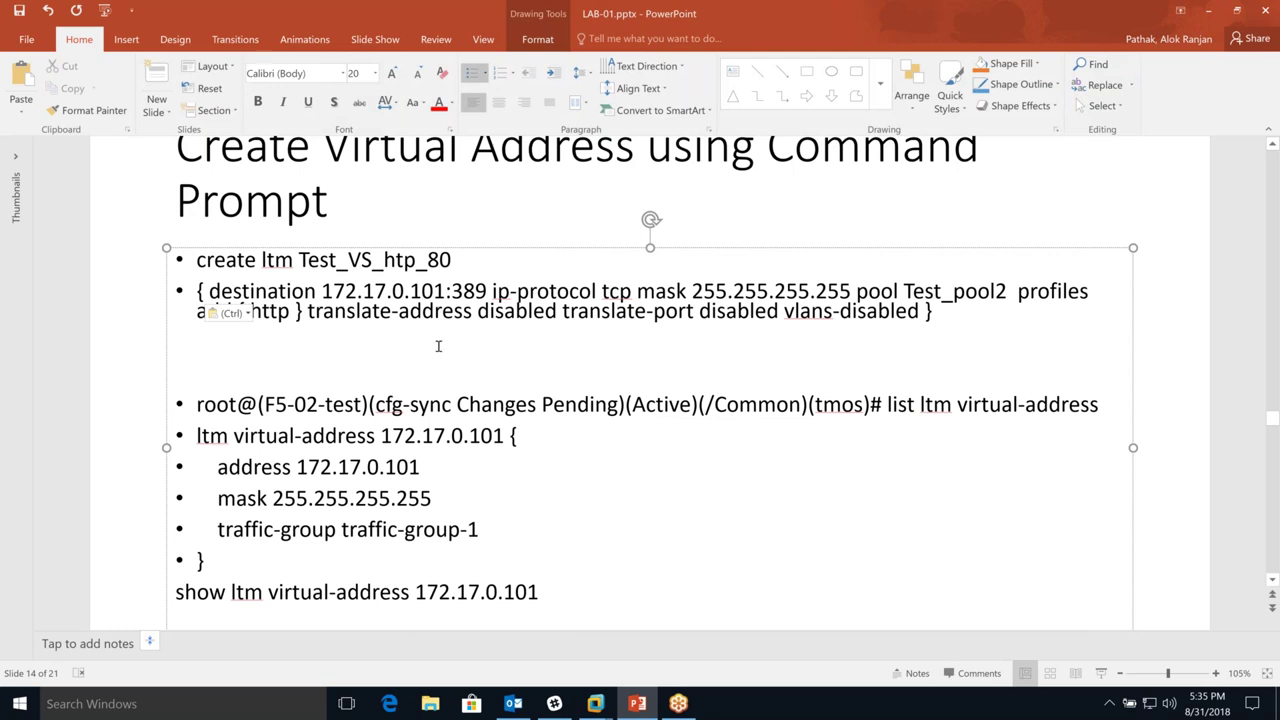
pyautogui.press('BackSpace')
pyautogui.press('BackSpace')
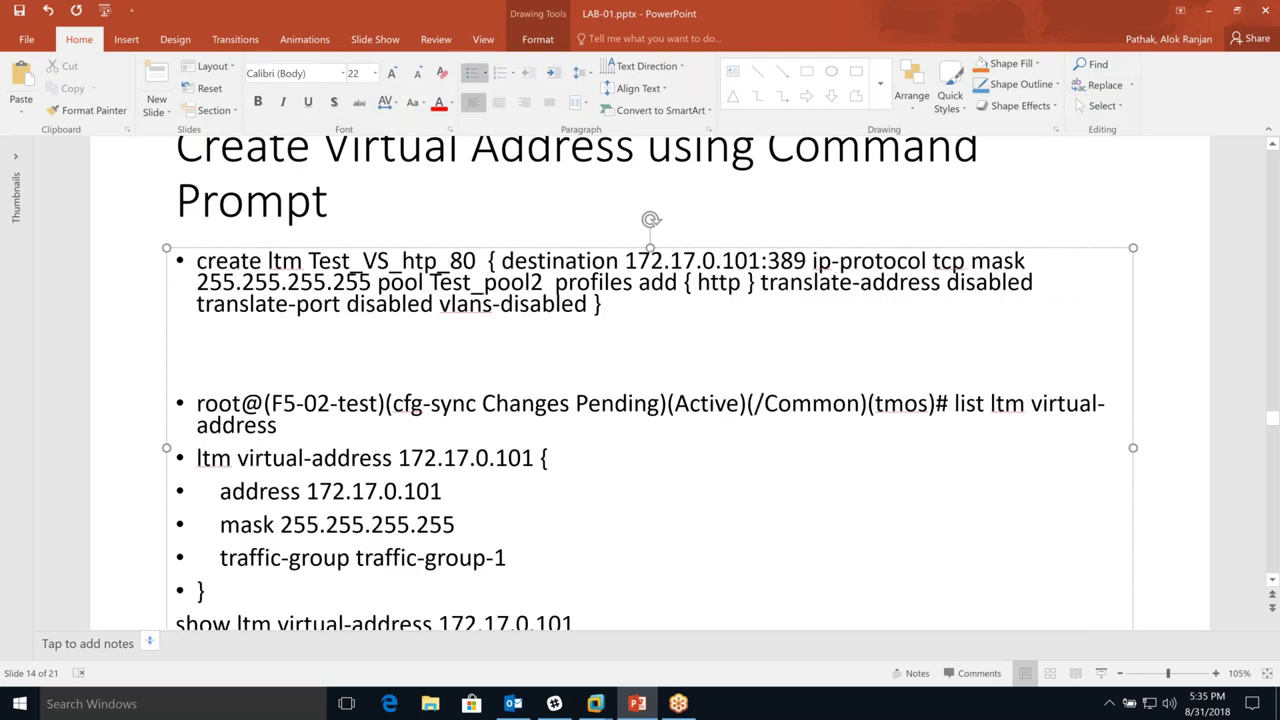
# - Change the port suffix of the virtual server name in the slide's create command to 3389
pyautogui.press('BackSpace')
pyautogui.press('BackSpace')
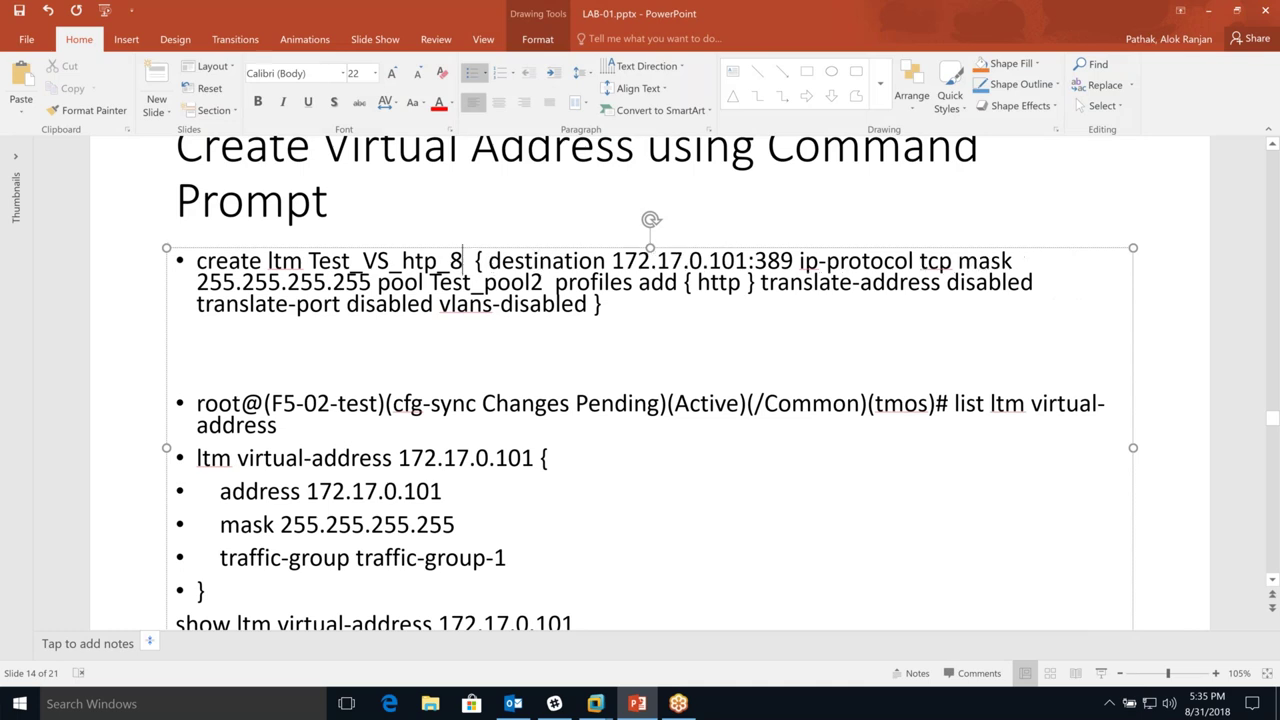
pyautogui.write('3389')
pyautogui.press('Left')
pyautogui.press('Left')
pyautogui.press('Left')
pyautogui.press('Left')
pyautogui.press('Left')
pyautogui.press('Left')
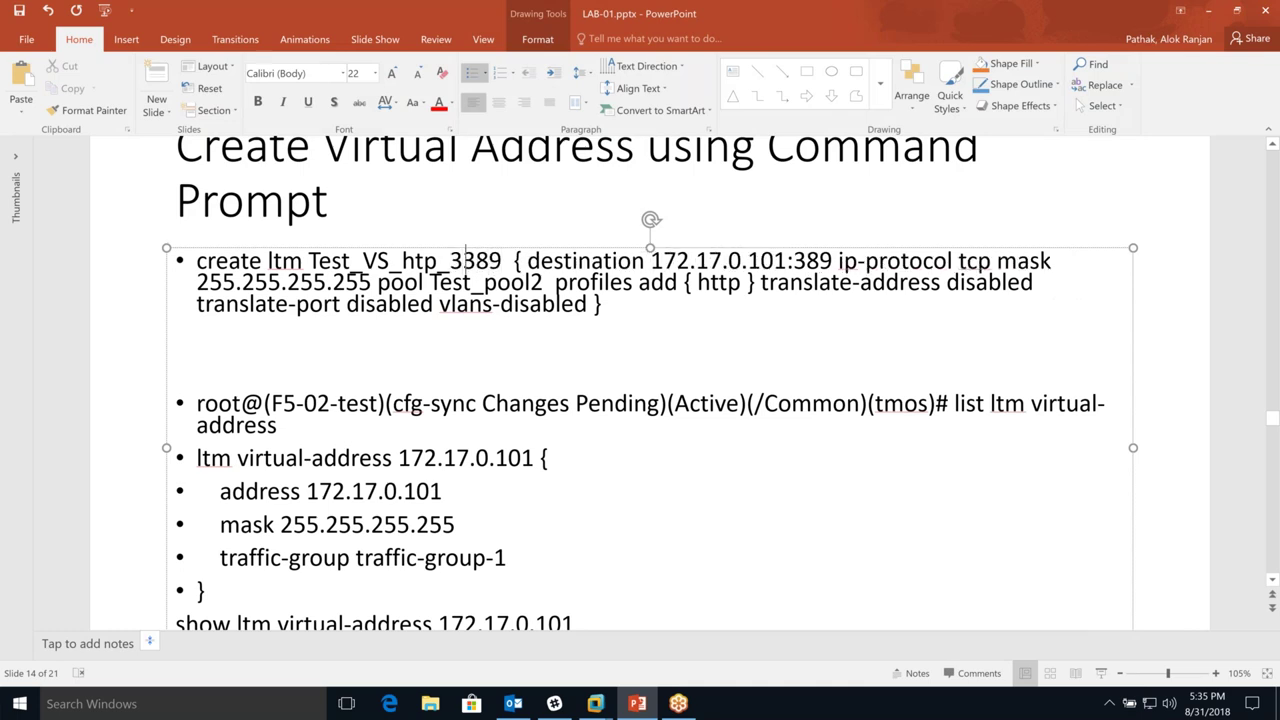
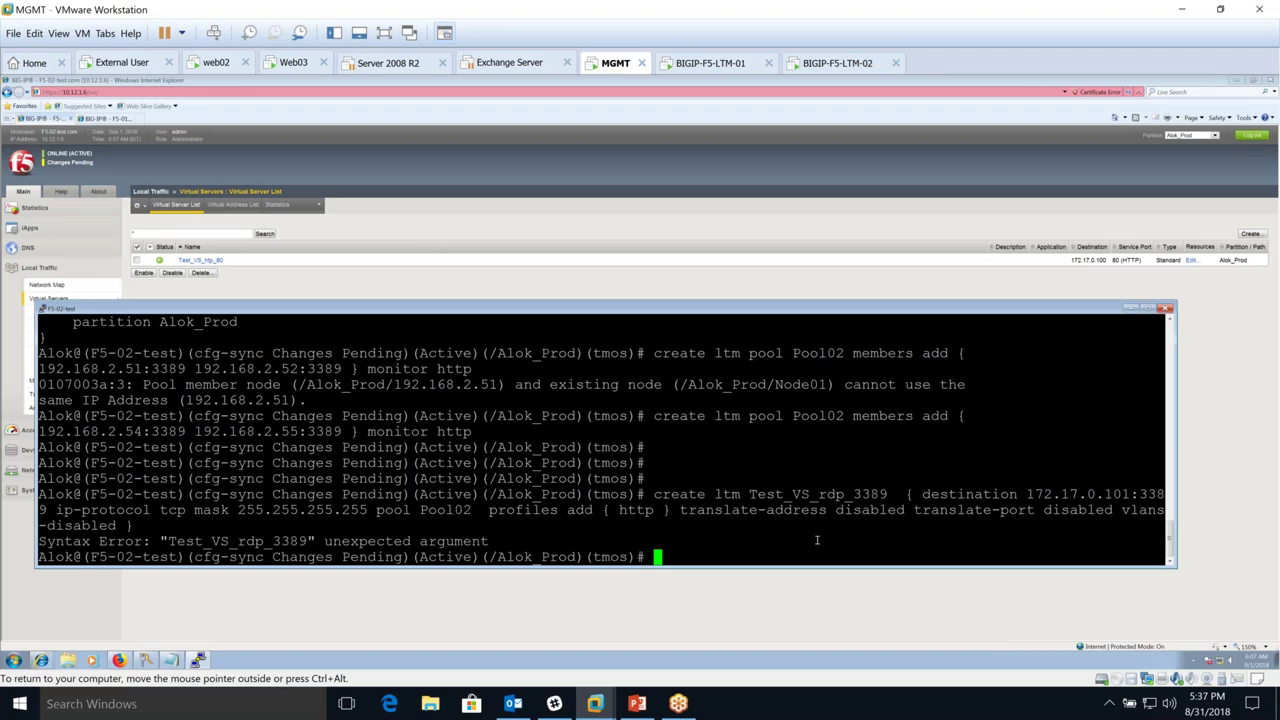
# - Rerun the last create ltm command in the MGMT terminal with the keyword virtual inserted before Test_VS_rdp_3389
pyautogui.press('Up')
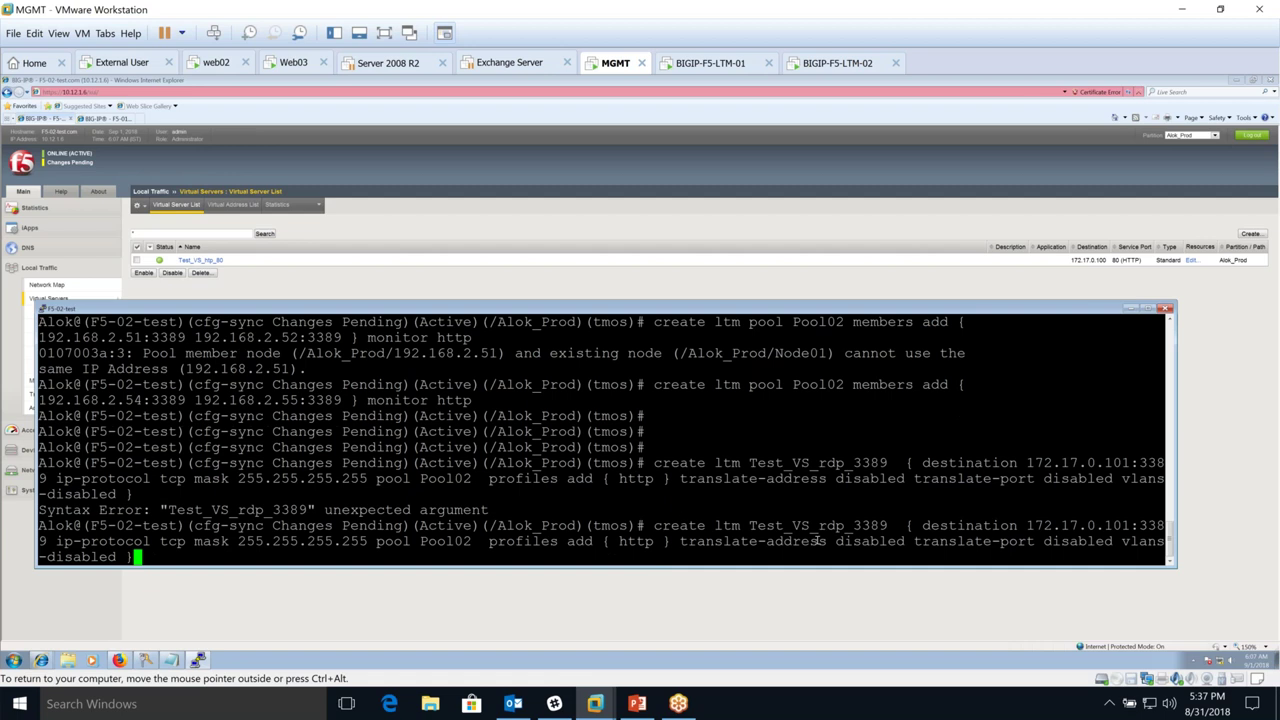
pyautogui.press('Left')
pyautogui.press('Left')
pyautogui.press('Left')
pyautogui.press('Left')
pyautogui.press('Left')
pyautogui.press('Left')
pyautogui.press('Left')
pyautogui.press('Left')
pyautogui.press('Left')
pyautogui.press('Left')
pyautogui.press('Left')
pyautogui.press('Left')
pyautogui.press('Left')
pyautogui.press('Left')
pyautogui.press('Left')
pyautogui.press('Left')
pyautogui.press('Left')
pyautogui.press('Left')
pyautogui.press('Left')
pyautogui.press('Left')
pyautogui.press('Left')
pyautogui.press('Left')
pyautogui.press('Left')
pyautogui.press('Left')
pyautogui.press('Left')
pyautogui.press('Left')
pyautogui.press('Left')
pyautogui.press('Left')
pyautogui.press('Left')
pyautogui.press('Left')
pyautogui.press('Left')
pyautogui.press('Left')
pyautogui.press('Left')
pyautogui.press('Left')
pyautogui.press('Left')
pyautogui.press('Left')
pyautogui.press('Left')
pyautogui.press('Left')
pyautogui.press('Left')
pyautogui.press('Left')
pyautogui.press('Left')
pyautogui.press('Left')
pyautogui.press('Left')
pyautogui.press('Left')
pyautogui.press('Left')
pyautogui.press('Left')
pyautogui.press('Left')
pyautogui.press('Left')
pyautogui.press('Left')
pyautogui.press('Left')
pyautogui.press('Left')
pyautogui.press('Left')
pyautogui.press('Left')
pyautogui.press('Left')
pyautogui.press('Left')
pyautogui.press('Left')
pyautogui.press('Left')
pyautogui.press('Left')
pyautogui.press('Left')
pyautogui.press('Left')
pyautogui.press('Left')
pyautogui.write('v')
pyautogui.write('irtual')
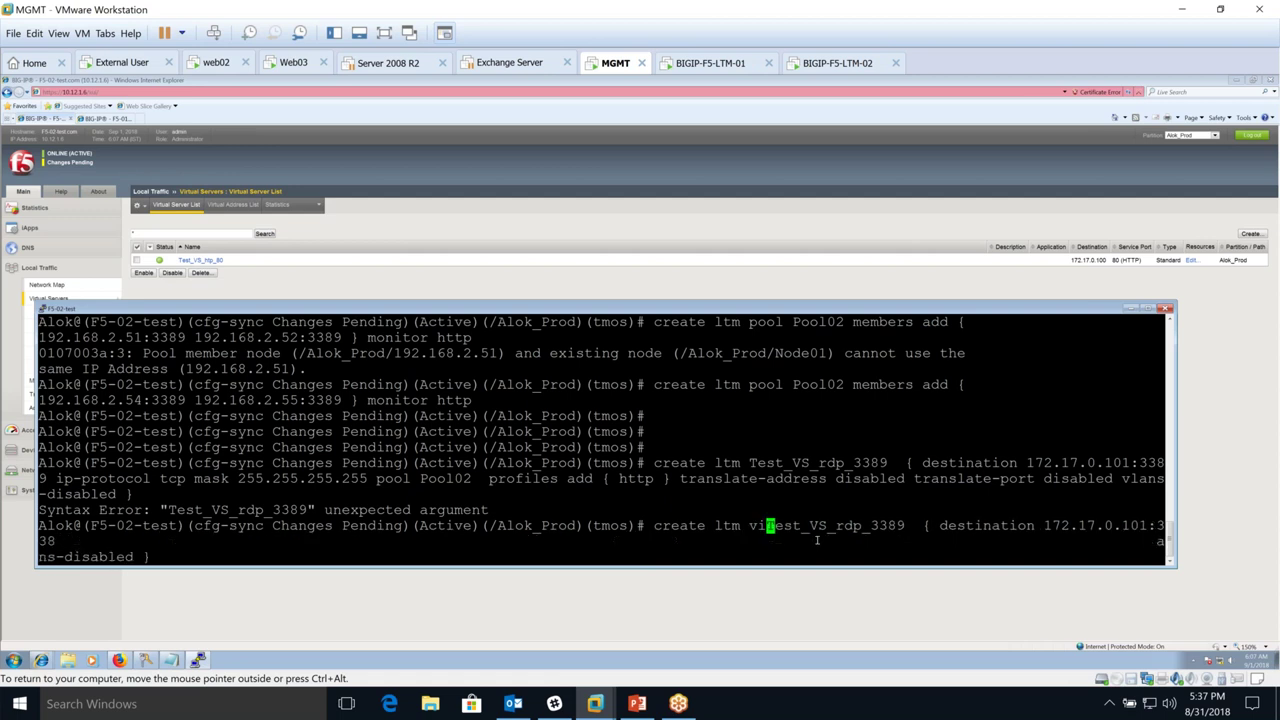
pyautogui.press('Return')
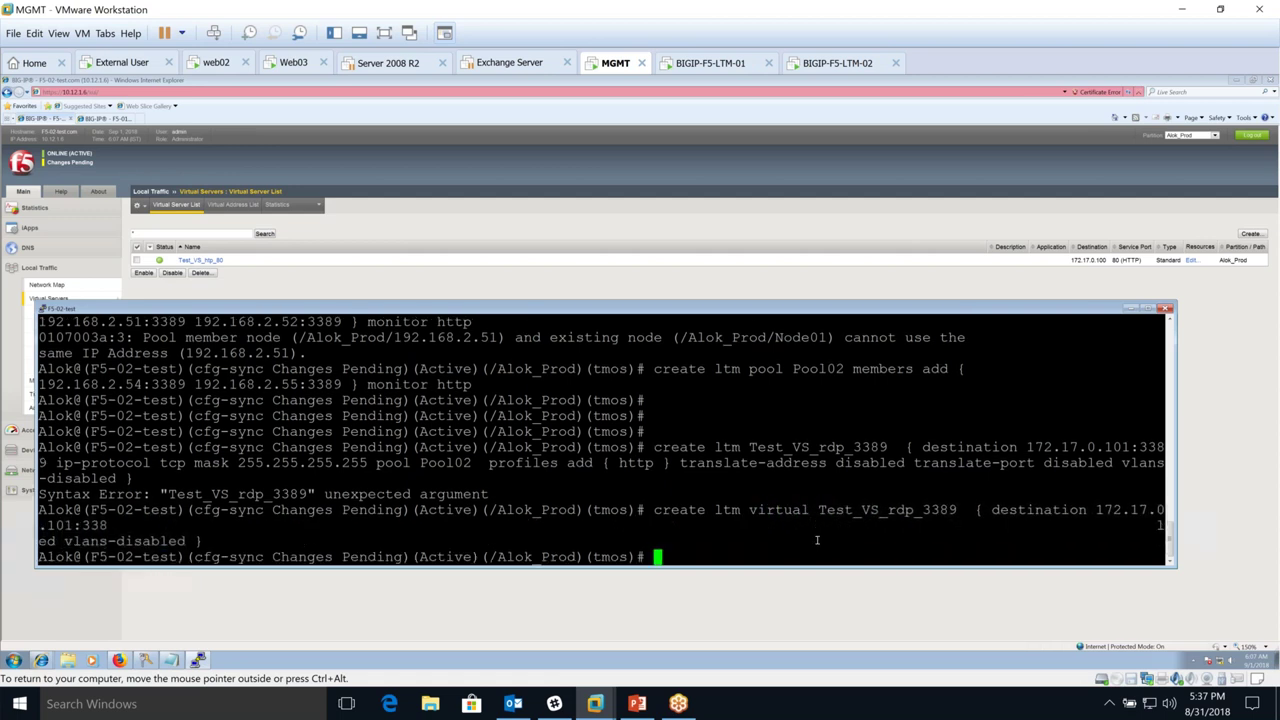
pyautogui.press('Return')
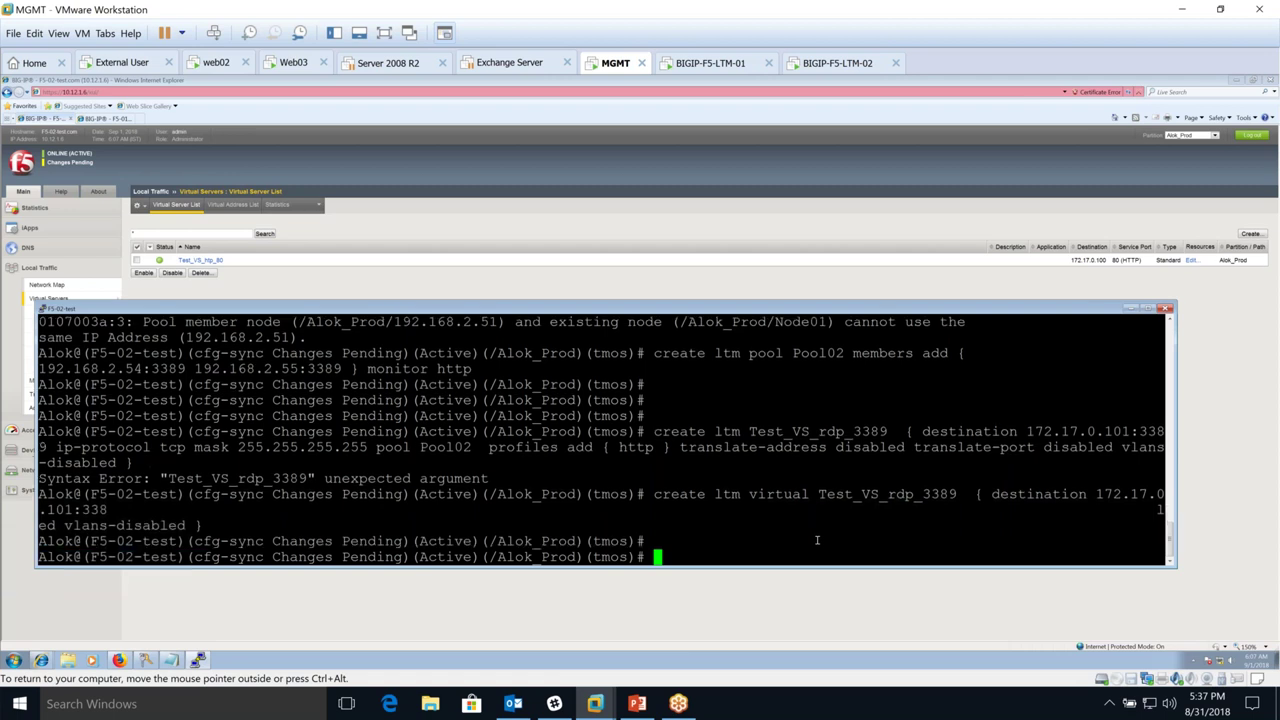
# - Review the virtual keyword, server name and partition in the terminal, and reload the virtual server list in the BIG-IP web interface
pyautogui.moveTo(818, 494); pyautogui.dragTo(750, 496)
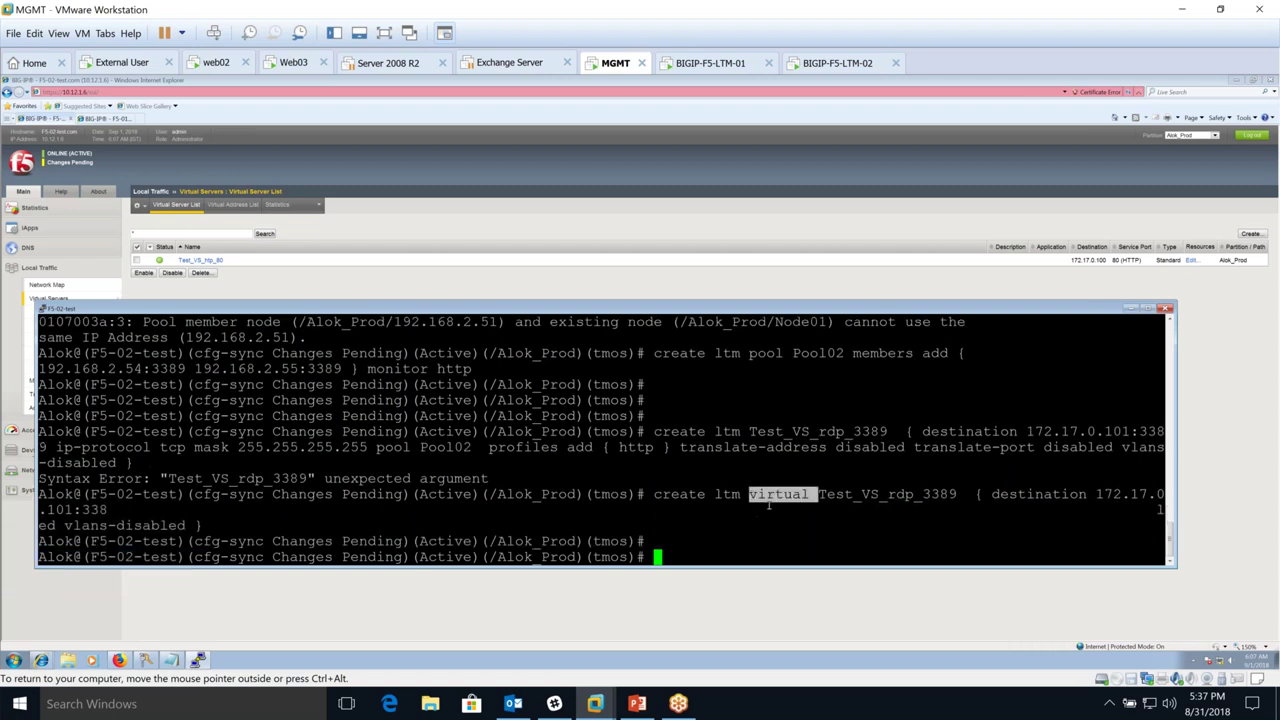
pyautogui.doubleClick(779, 494)
pyautogui.moveTo(820, 494); pyautogui.dragTo(956, 494)
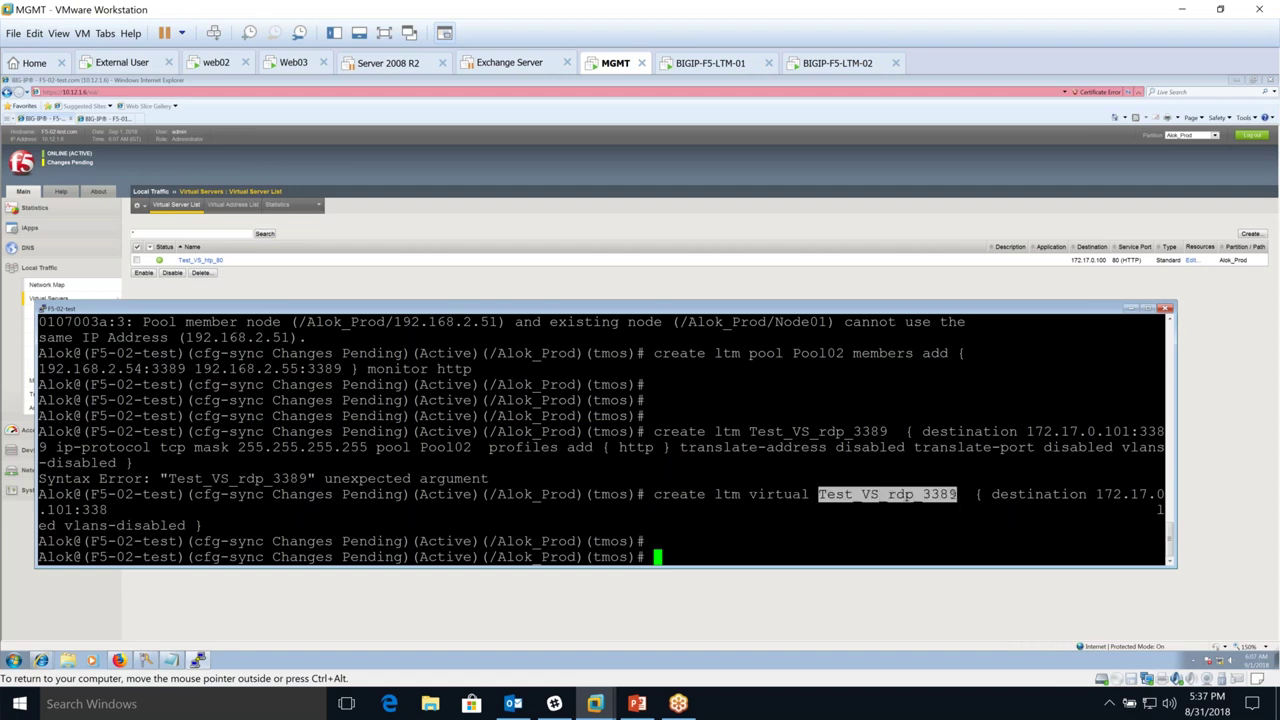
pyautogui.click(717, 552)
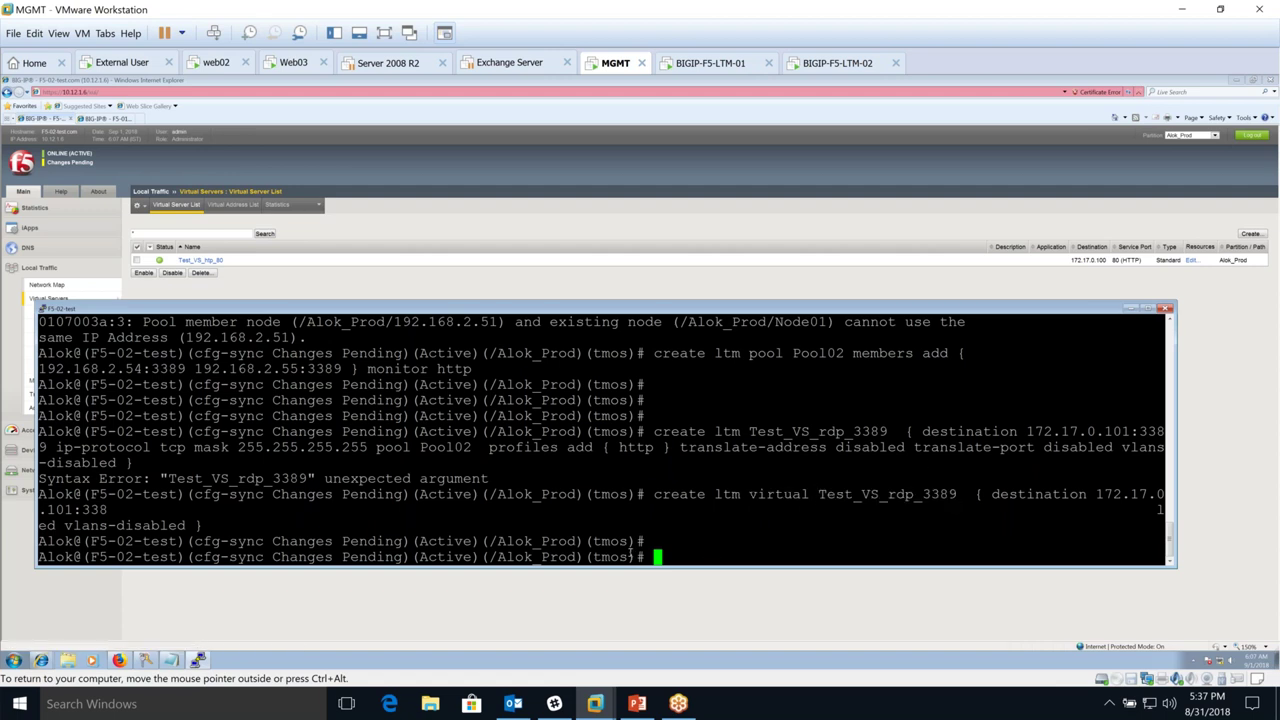
pyautogui.moveTo(490, 541); pyautogui.dragTo(572, 541)
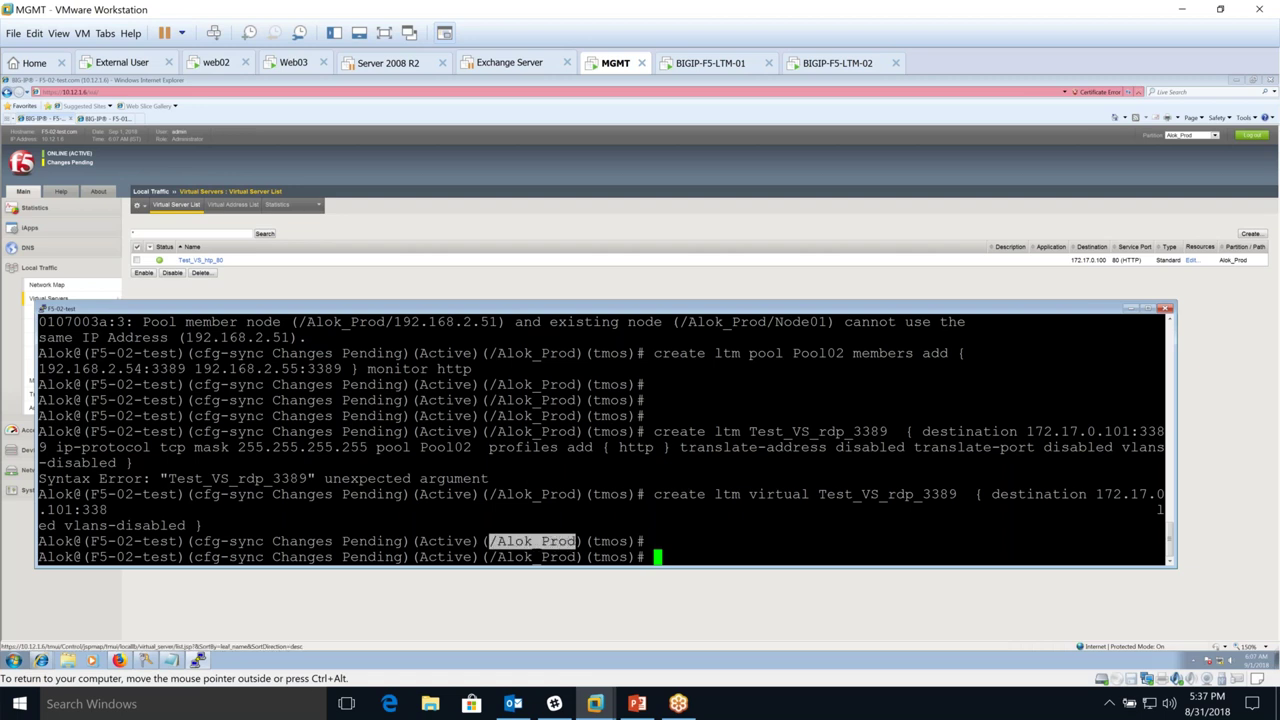
pyautogui.click(217, 214)
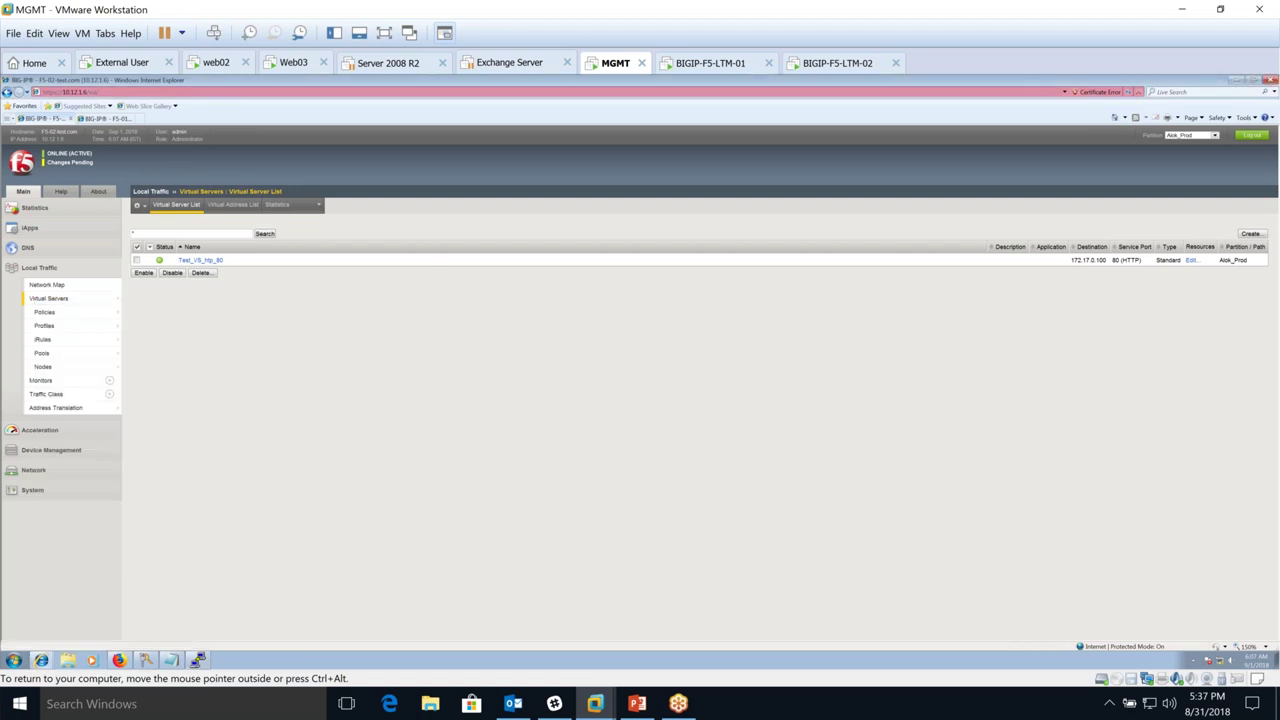
pyautogui.click(190, 208)
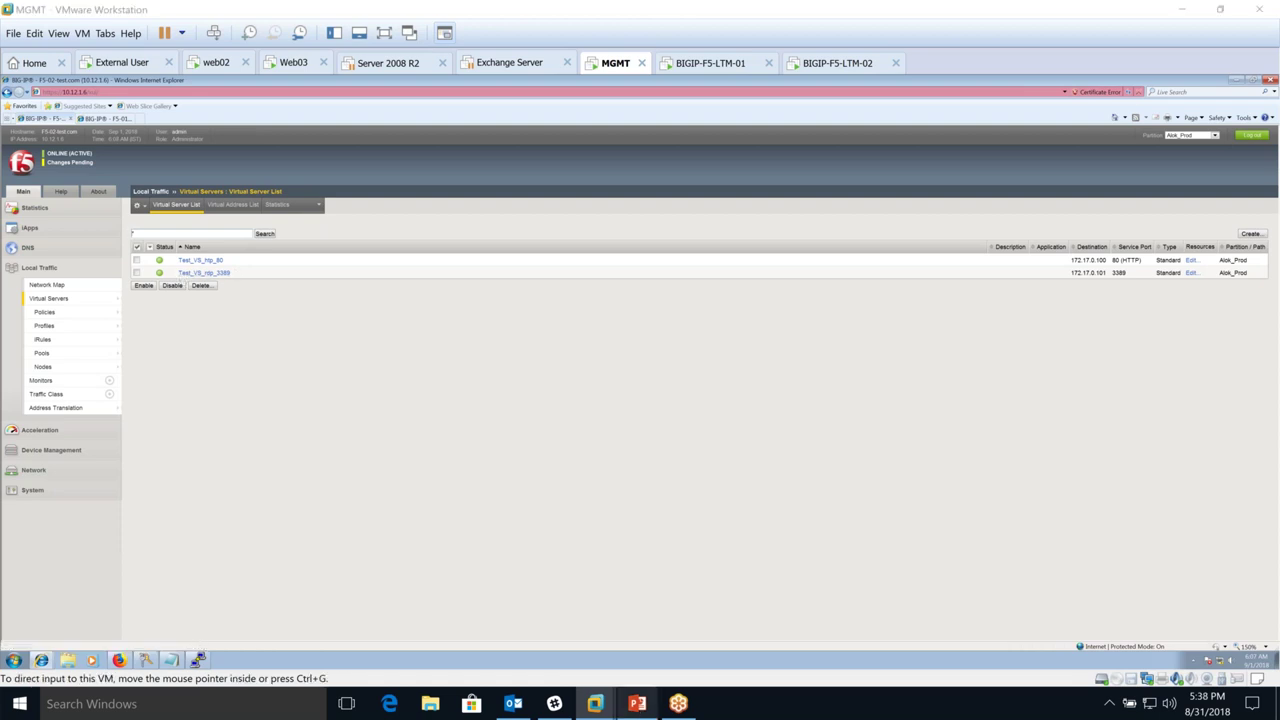
# - Switch to LAB-01.pptx in PowerPoint and review the list and show commands for virtual addresses and virtual servers
pyautogui.click(637, 703)
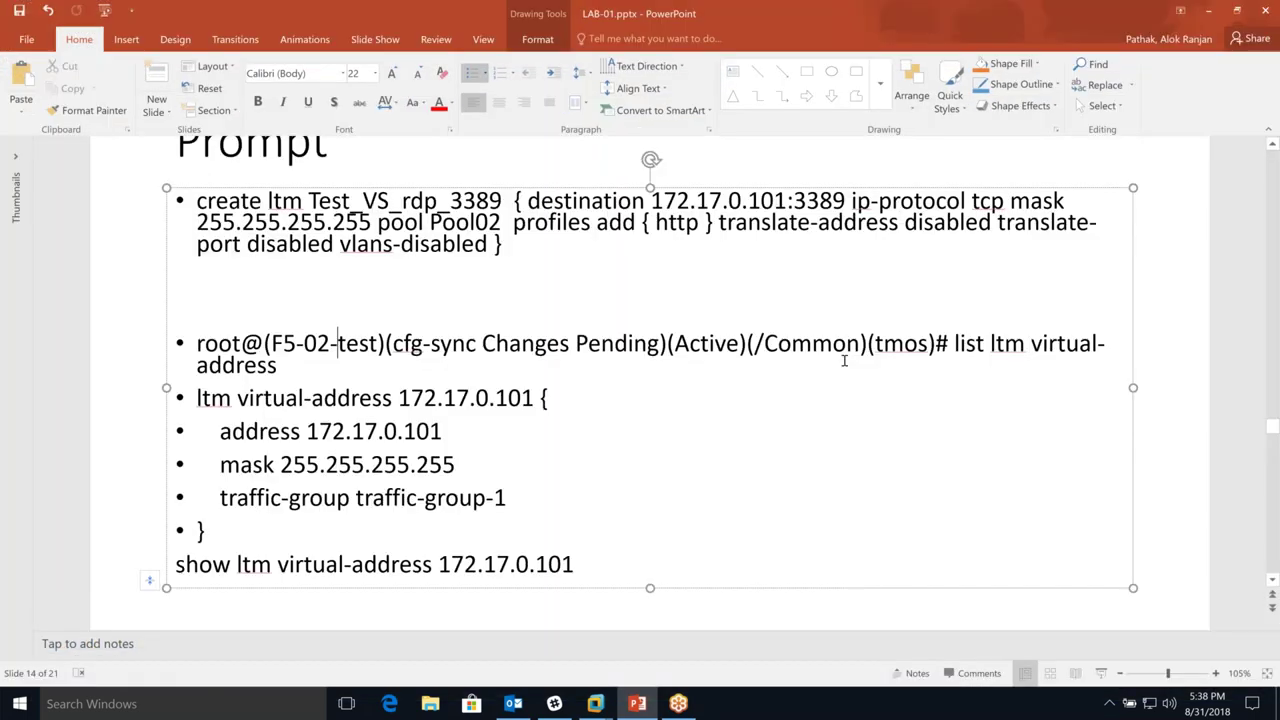
pyautogui.moveTo(954, 343); pyautogui.dragTo(277, 365)
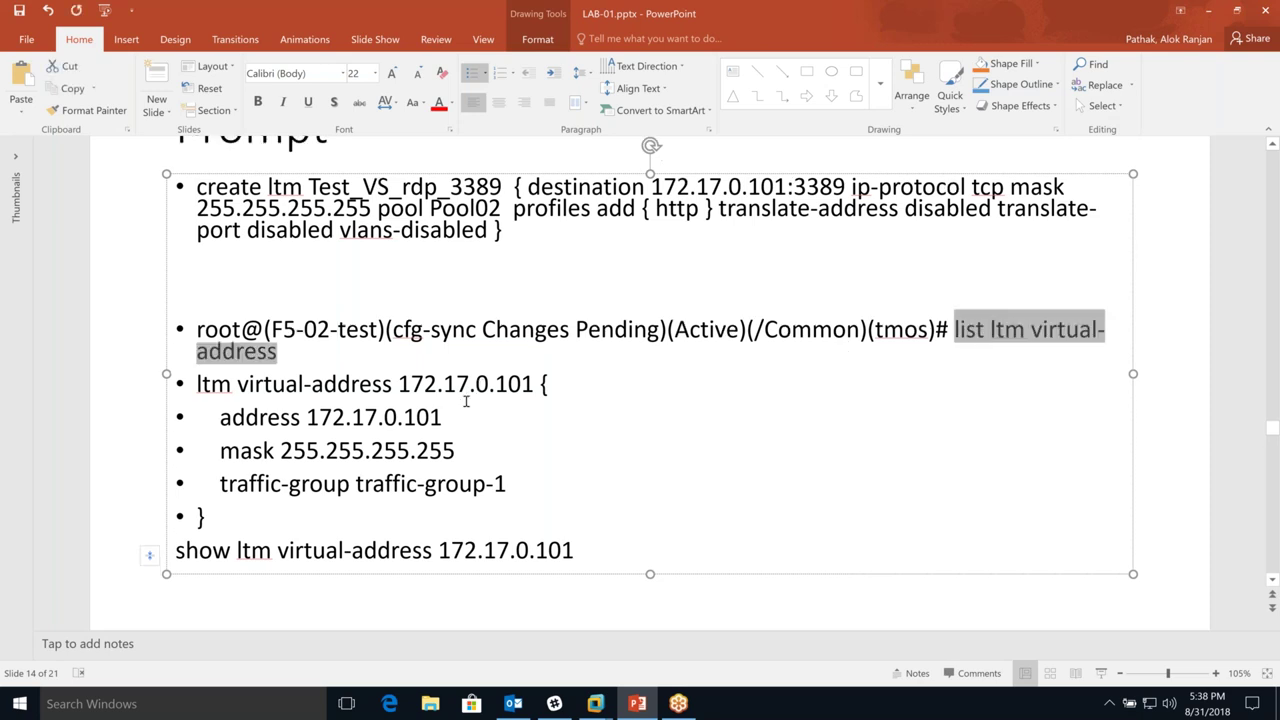
pyautogui.scroll(-3, 487, 190)
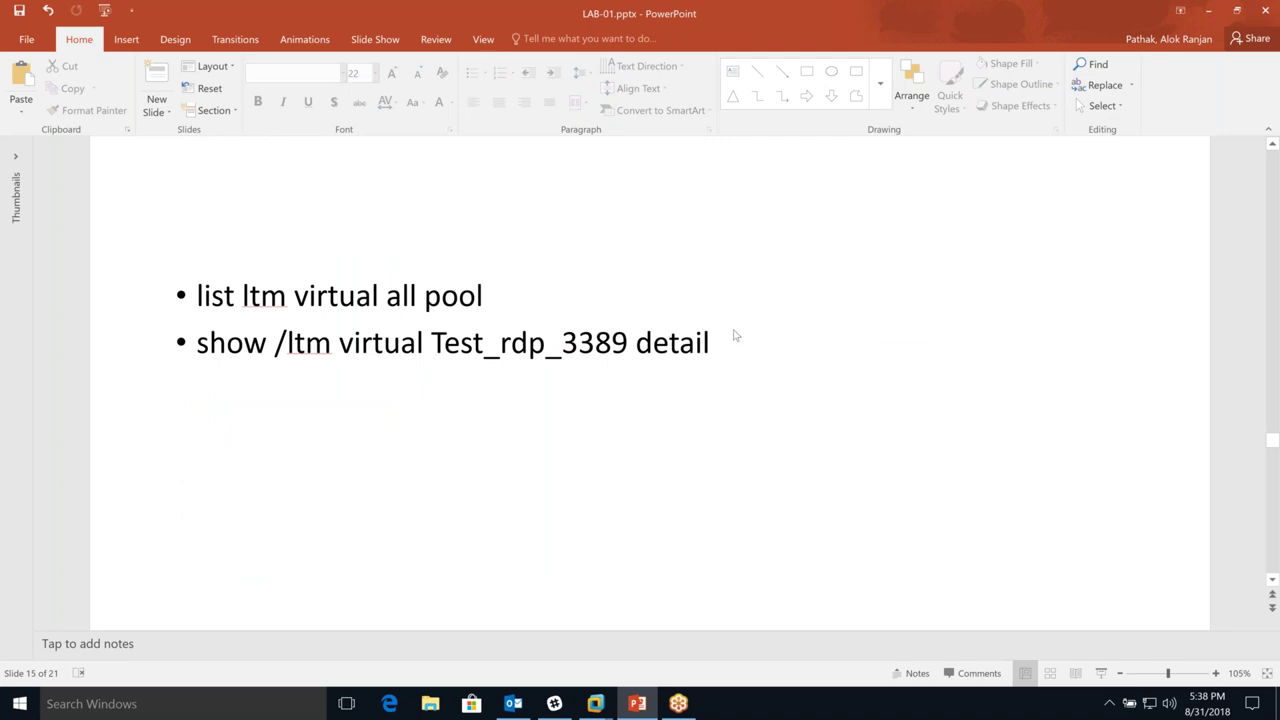
pyautogui.moveTo(735, 342); pyautogui.dragTo(214, 345)
pyautogui.click(351, 385)
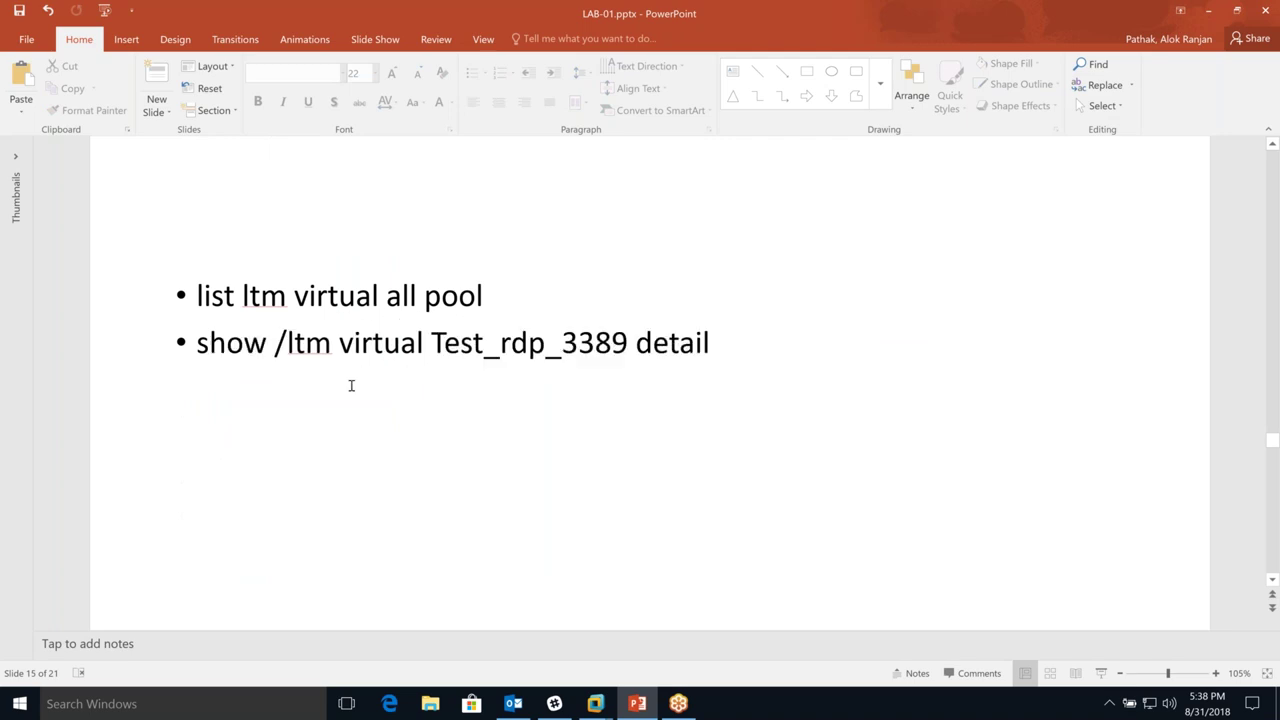
pyautogui.click(433, 343)
pyautogui.moveTo(431, 343); pyautogui.dragTo(642, 349)
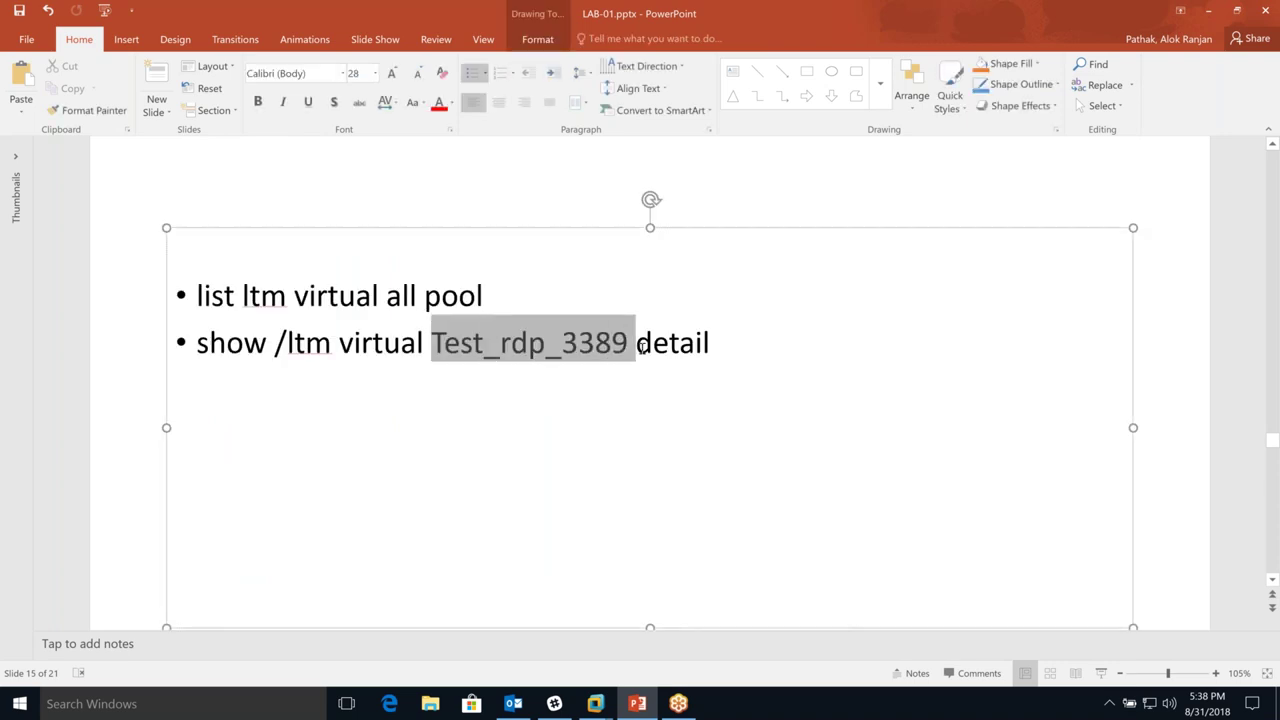
pyautogui.click(726, 348)
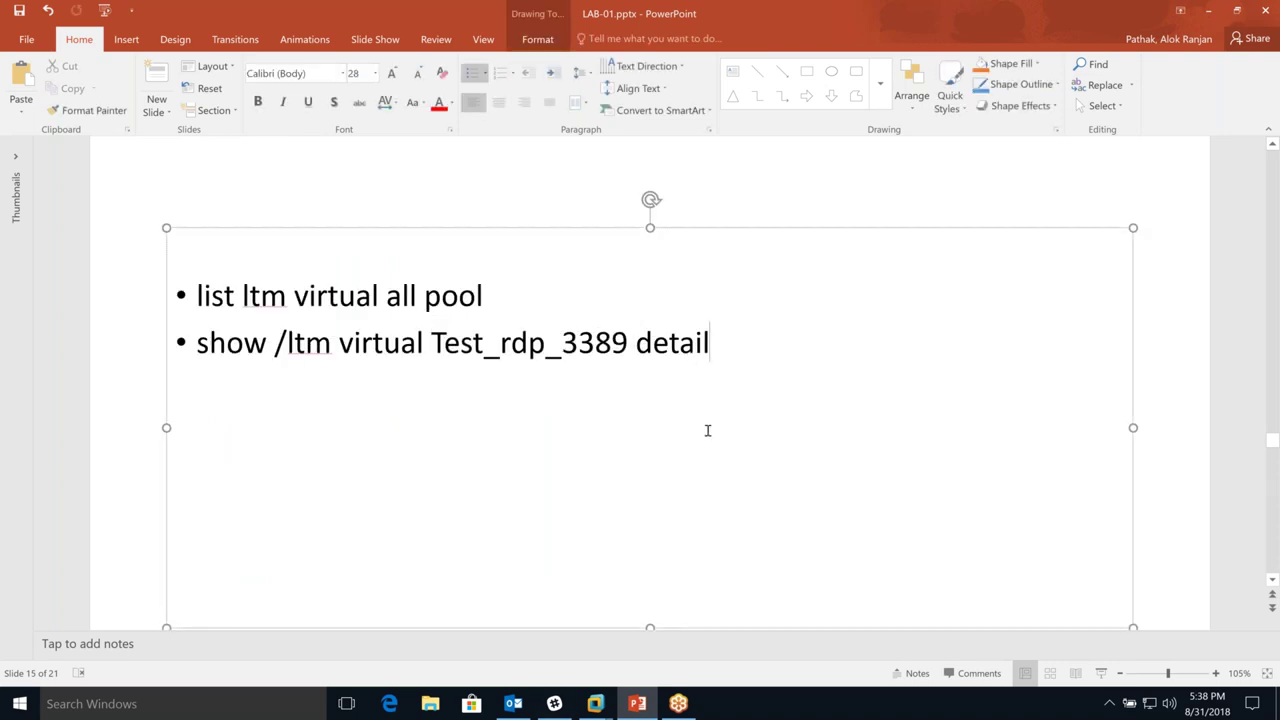
# - Review the task slide listing the GUI and CLI exercises for nodes, pools and virtual servers
pyautogui.scroll(-1, 710, 420)
pyautogui.scroll(-2, 707, 434)
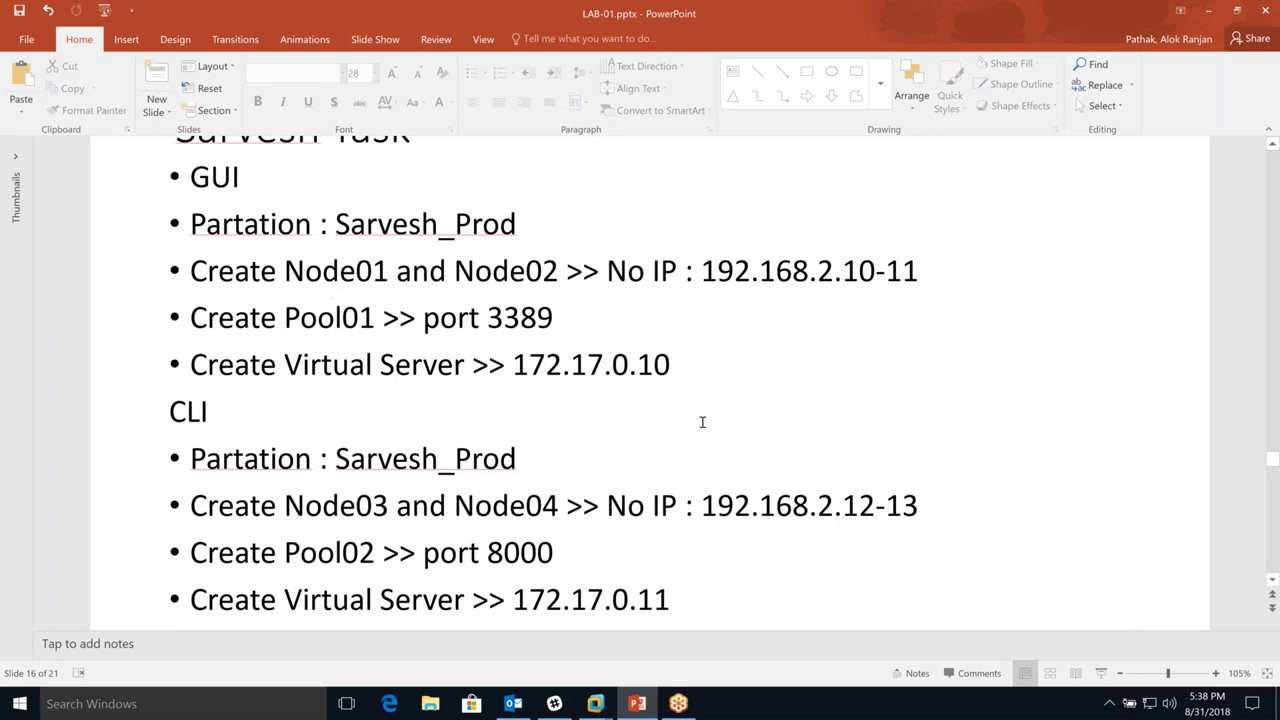
pyautogui.scroll(2, 702, 422)
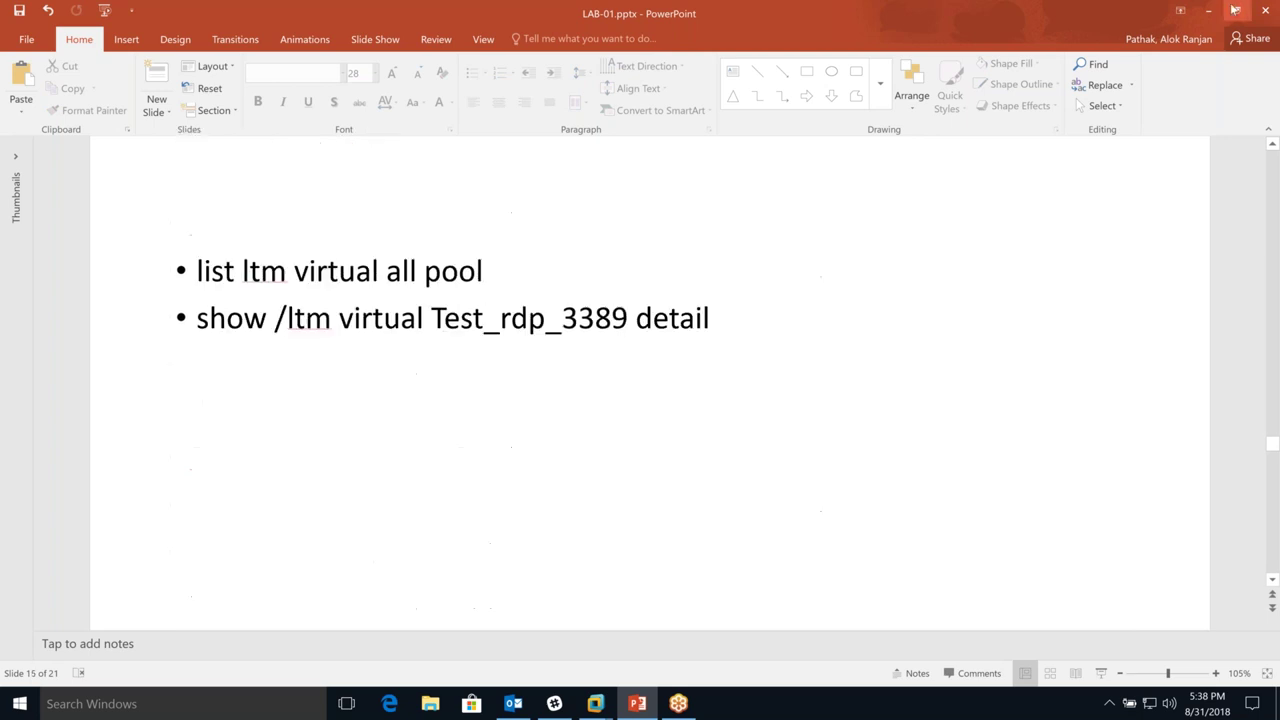
pyautogui.scroll(-2, 627, 415)
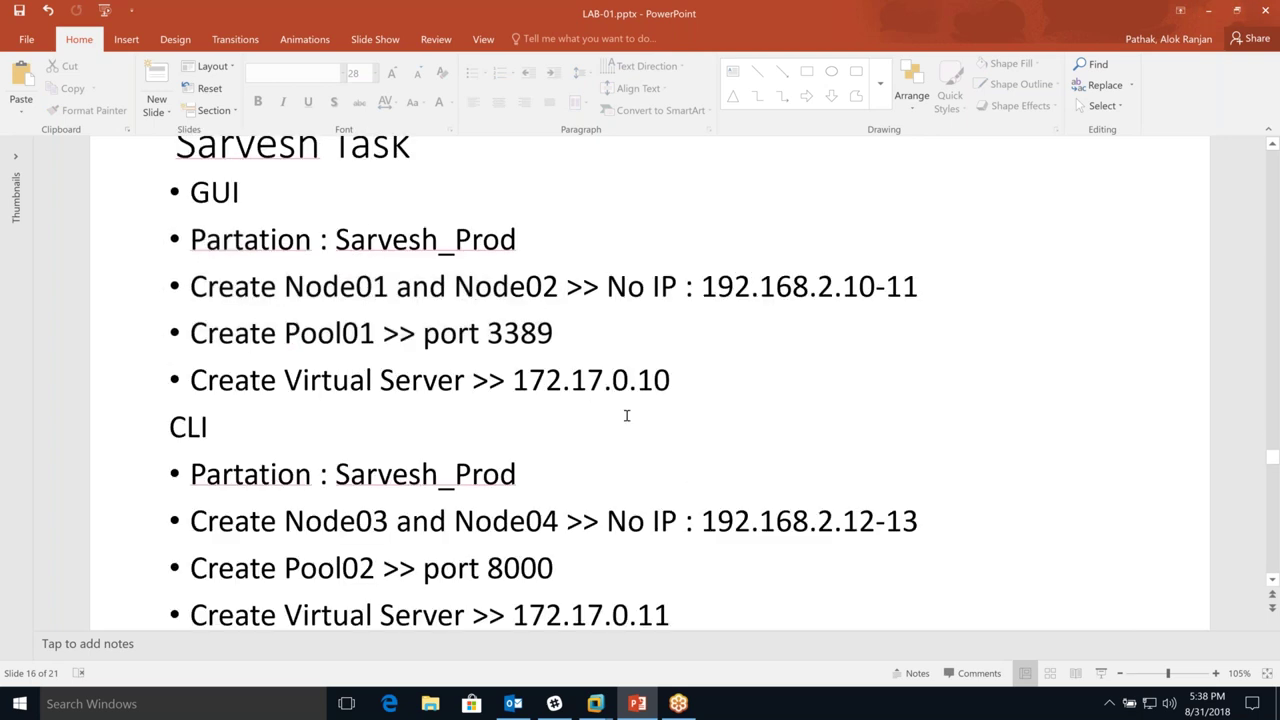
# - Return to the MGMT virtual machine in VMware Workstation, open the statistics of Test_VS_htp_80, and examine its traffic details
pyautogui.hotkey('alt', 'Tab')
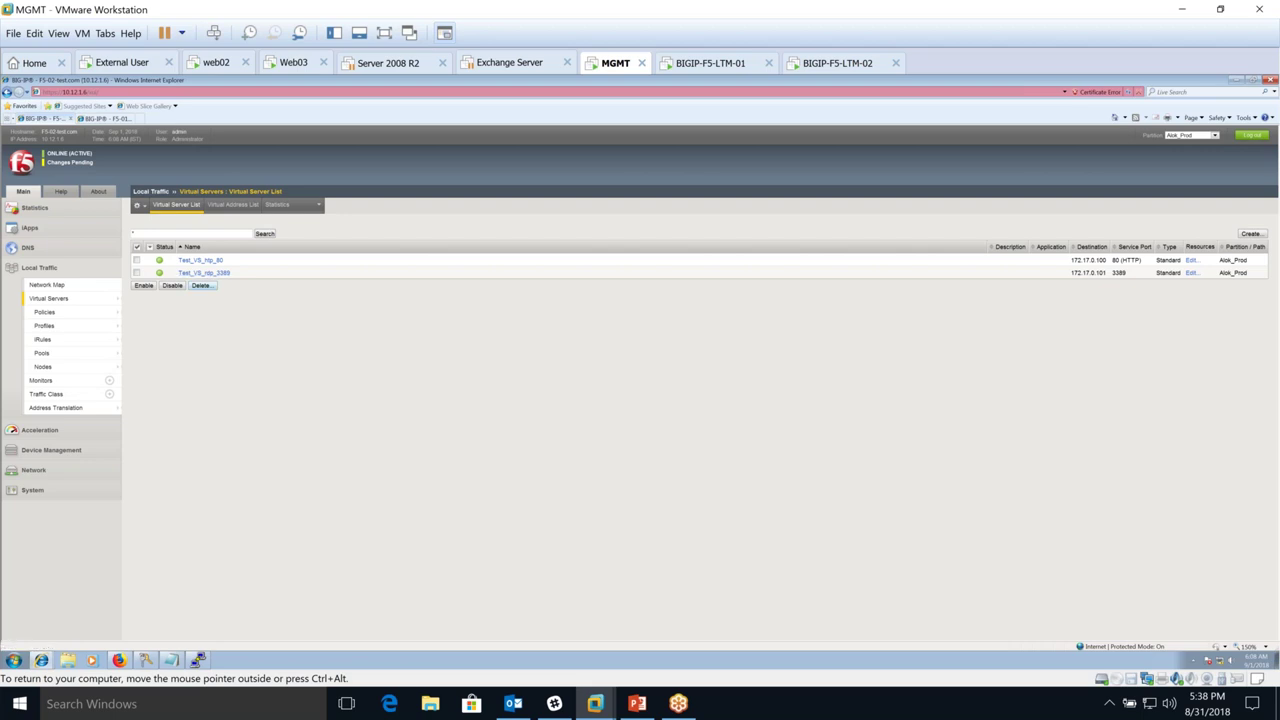
pyautogui.click(128, 63)
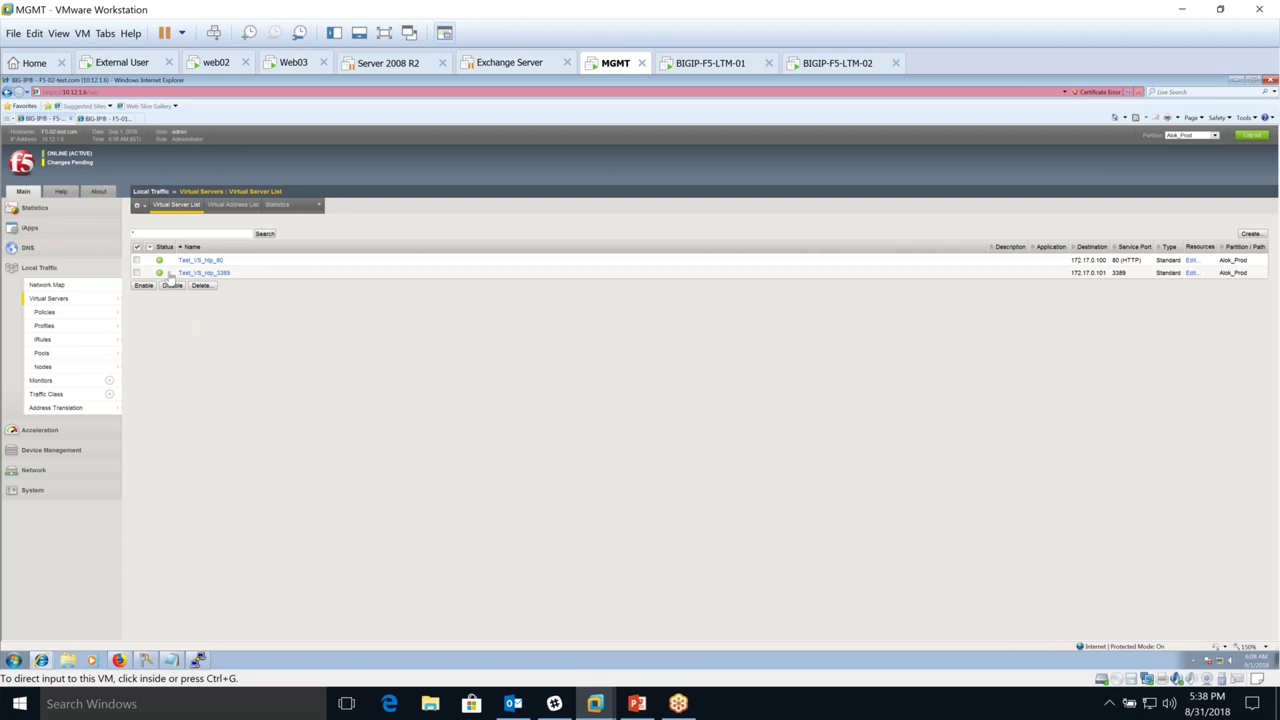
pyautogui.click(198, 261)
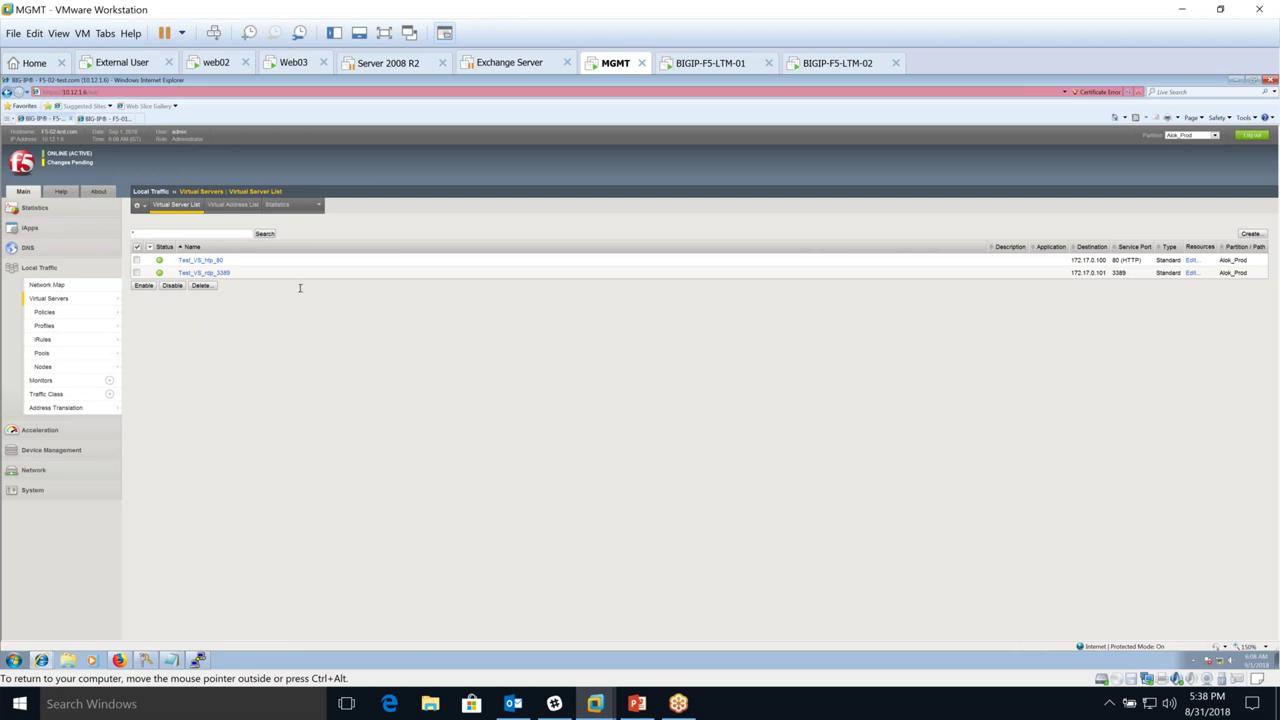
pyautogui.click(188, 261)
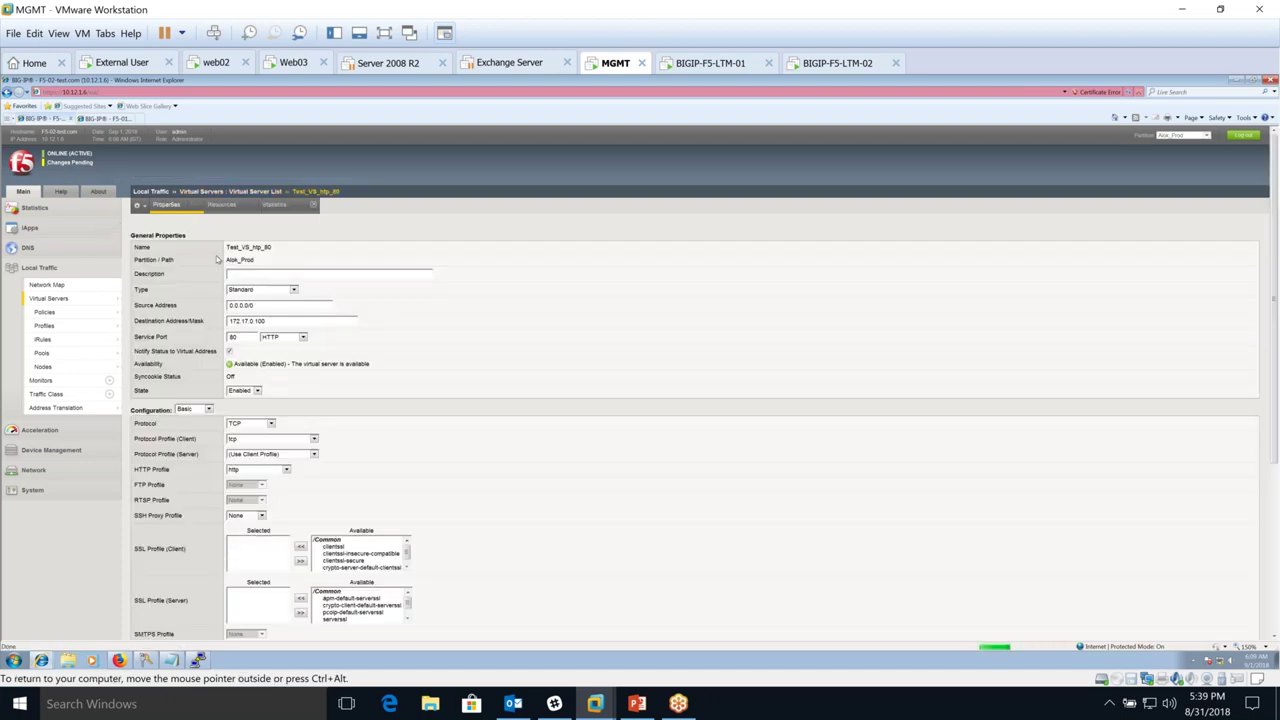
pyautogui.click(274, 204)
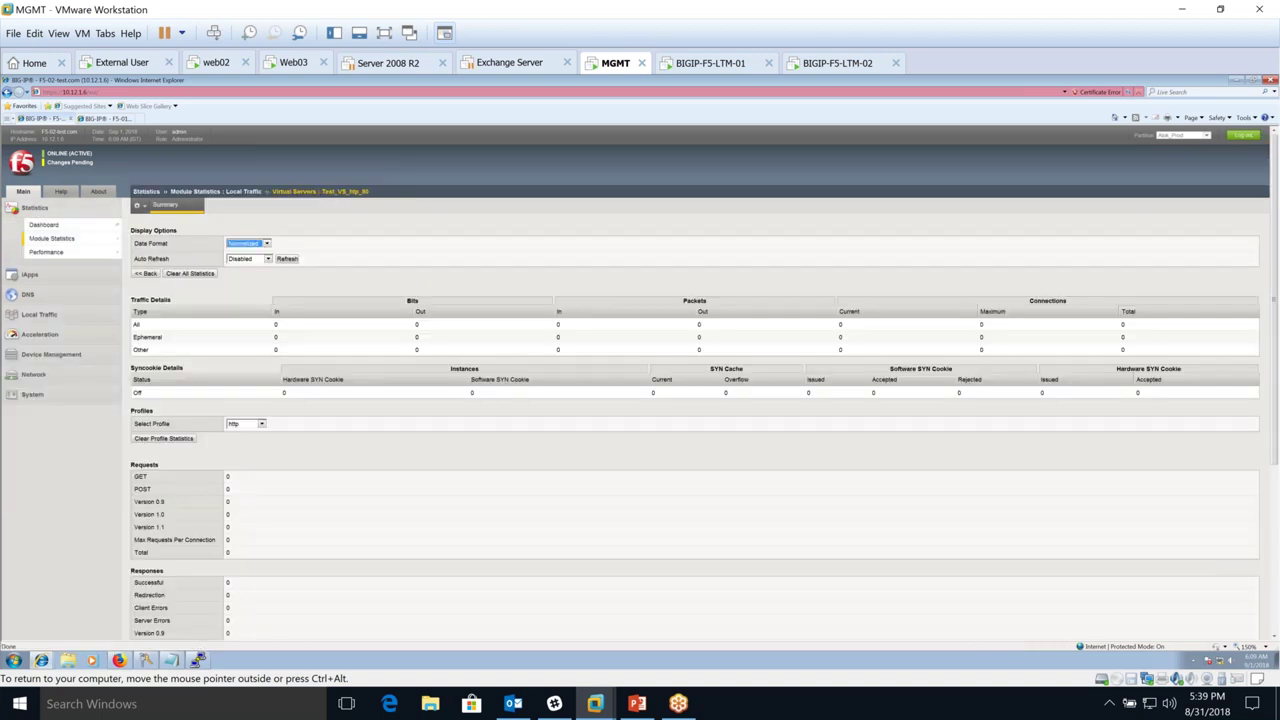
pyautogui.moveTo(226, 352); pyautogui.dragTo(248, 313)
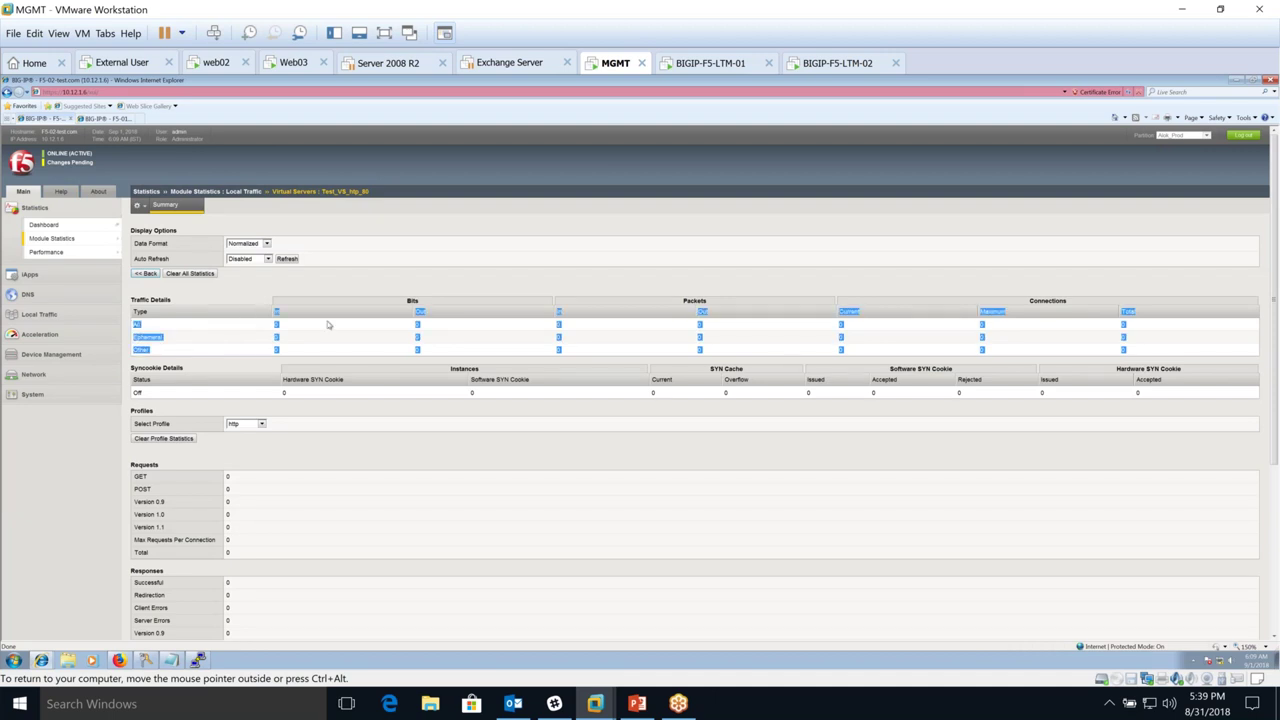
# - Review the request, response and pass-through counters of the http profile in the Test_VS_htp_80 statistics
pyautogui.click(369, 503)
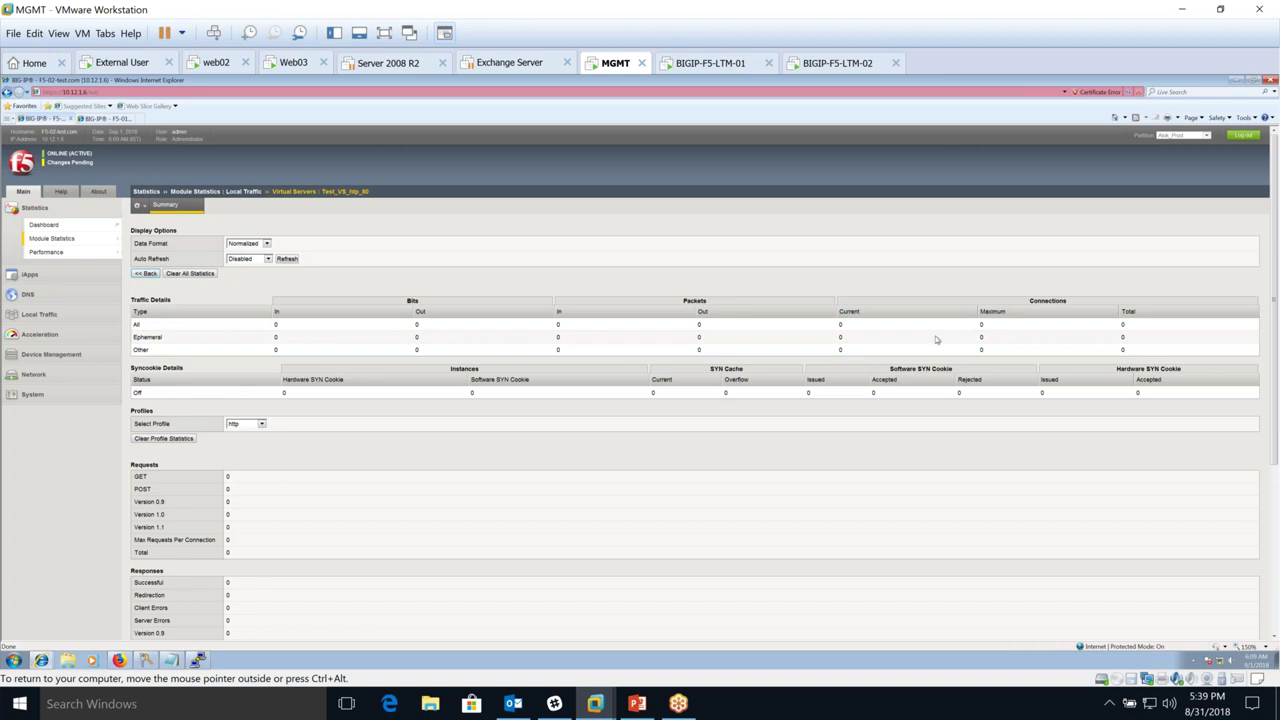
pyautogui.scroll(-2, 930, 340)
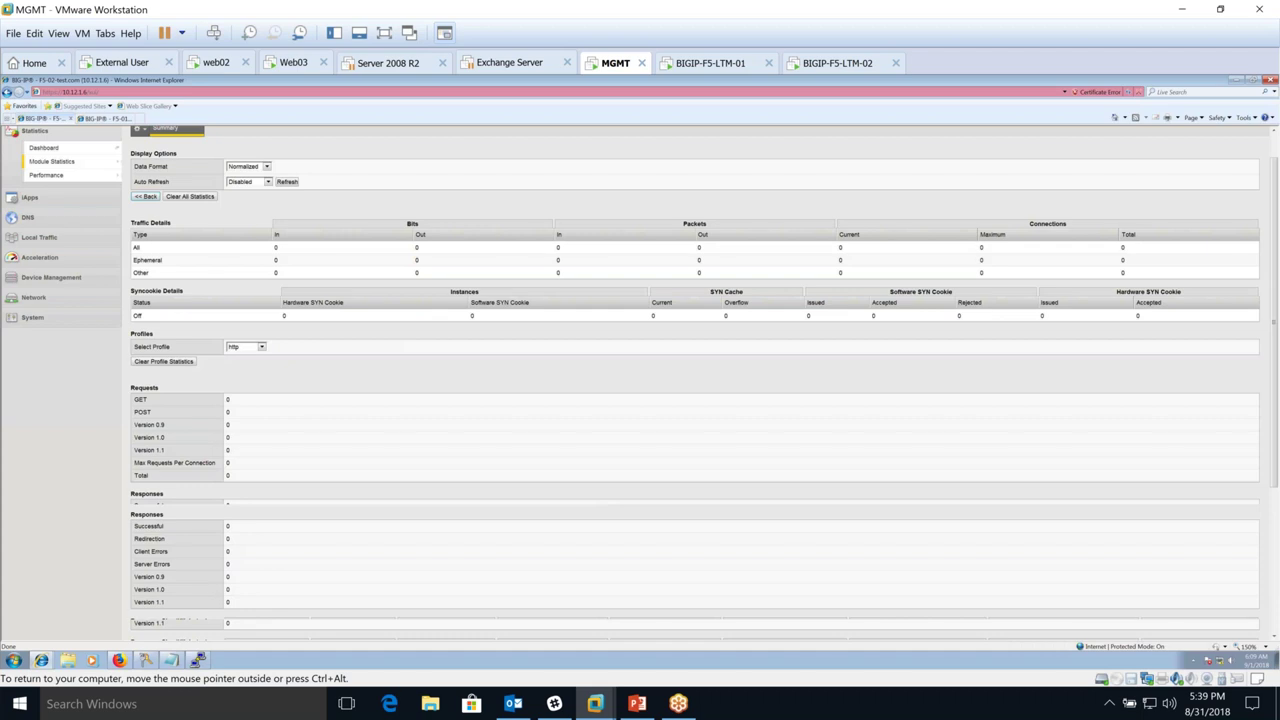
pyautogui.scroll(-4, 734, 425)
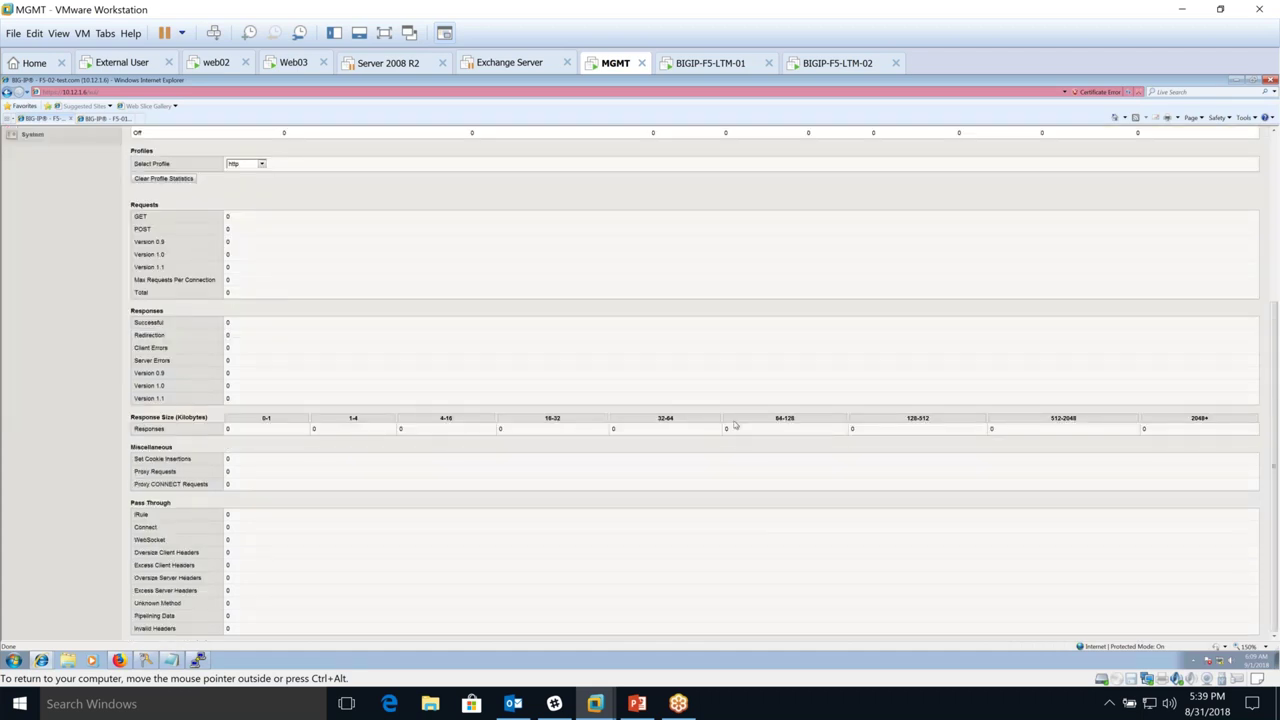
pyautogui.scroll(6, 734, 425)
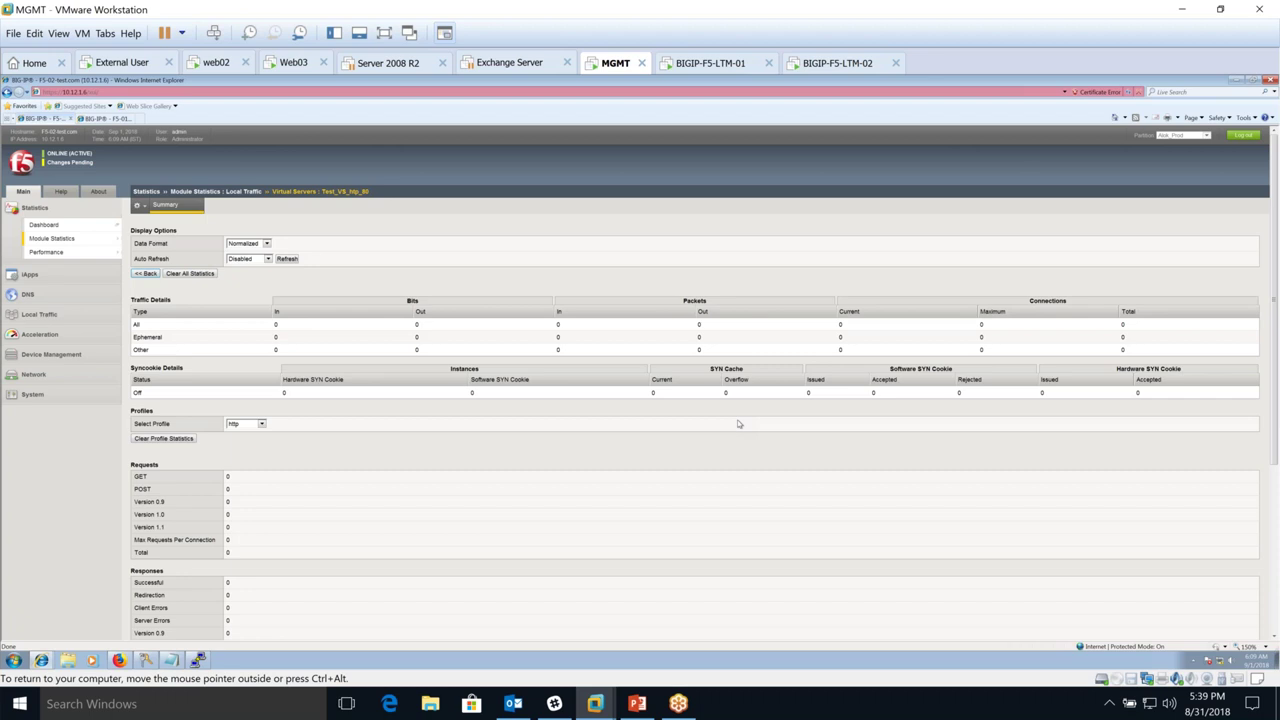
pyautogui.click(126, 64)
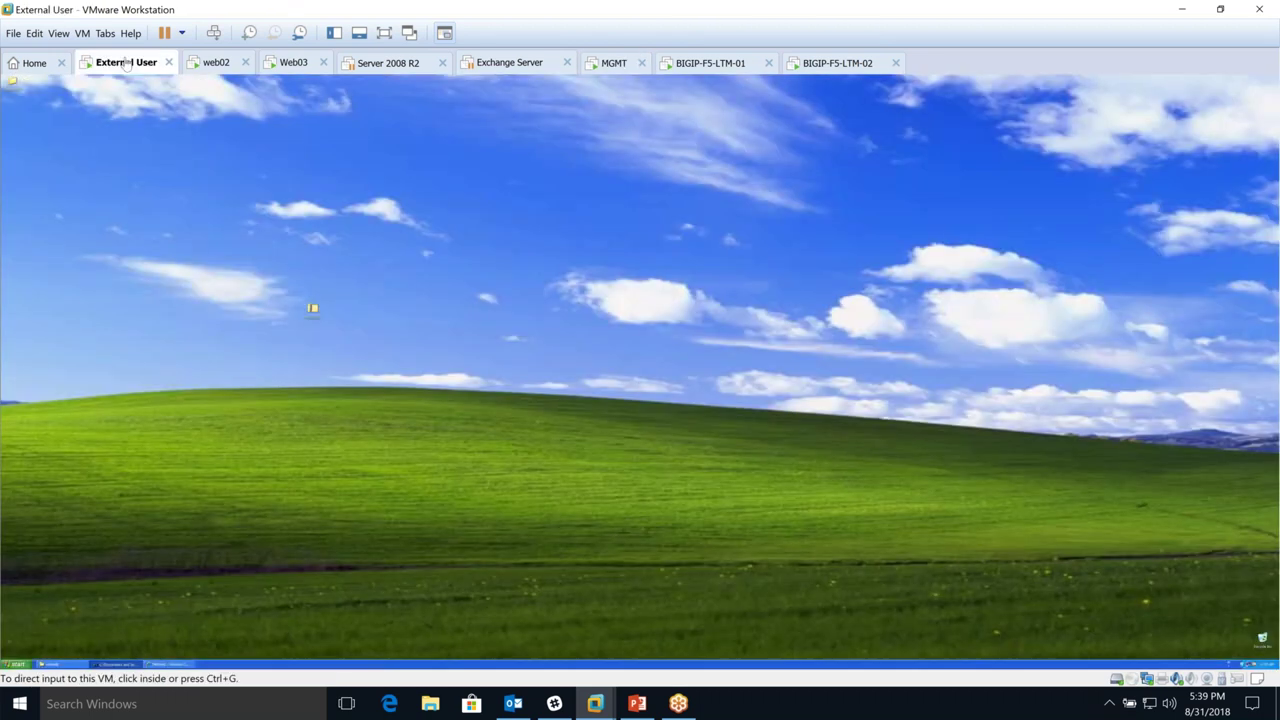
pyautogui.click(172, 663)
pyautogui.press('super')
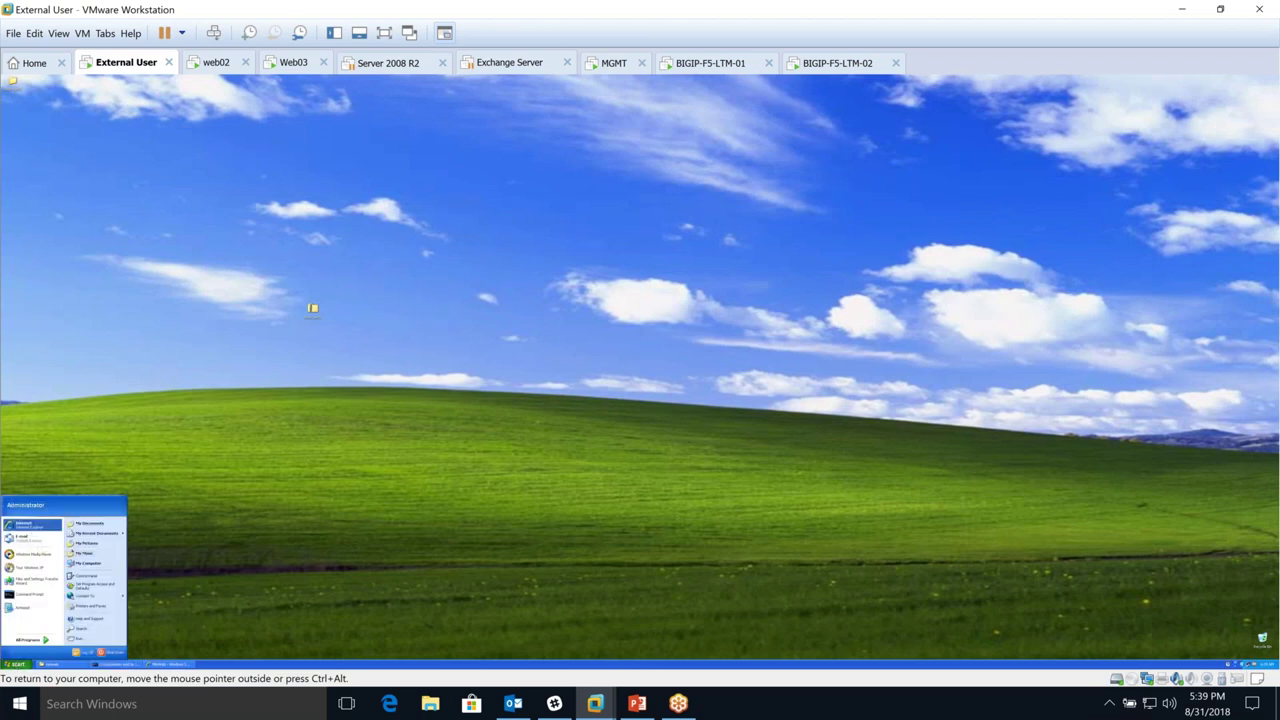
pyautogui.press('Return')
pyautogui.write('http')
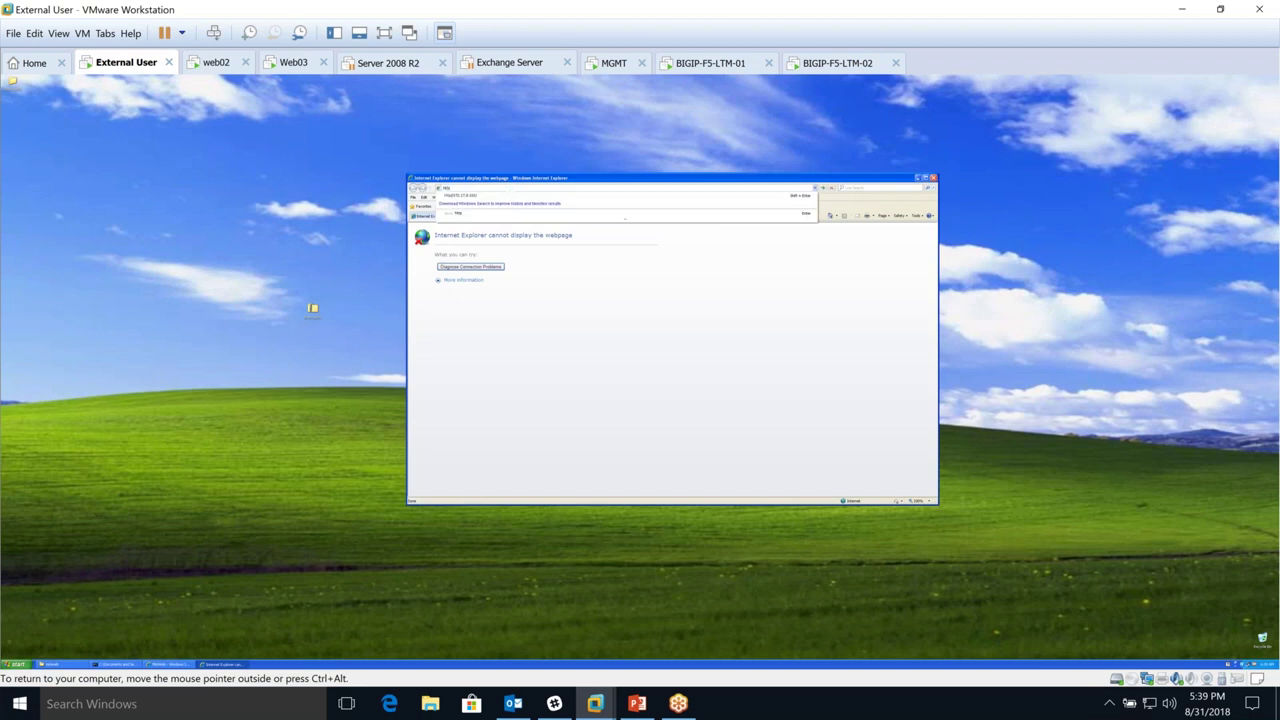
pyautogui.write('://100')
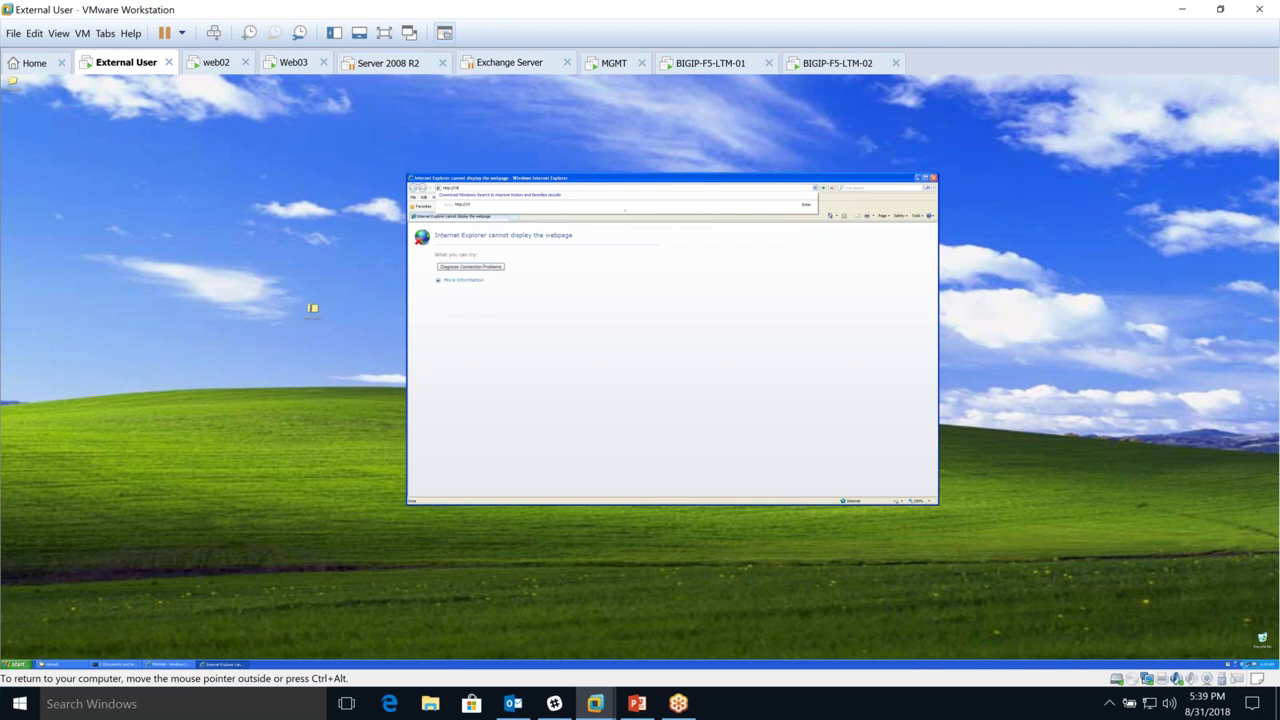
pyautogui.press('BackSpace')
pyautogui.press('BackSpace')
pyautogui.write('17.8.10')
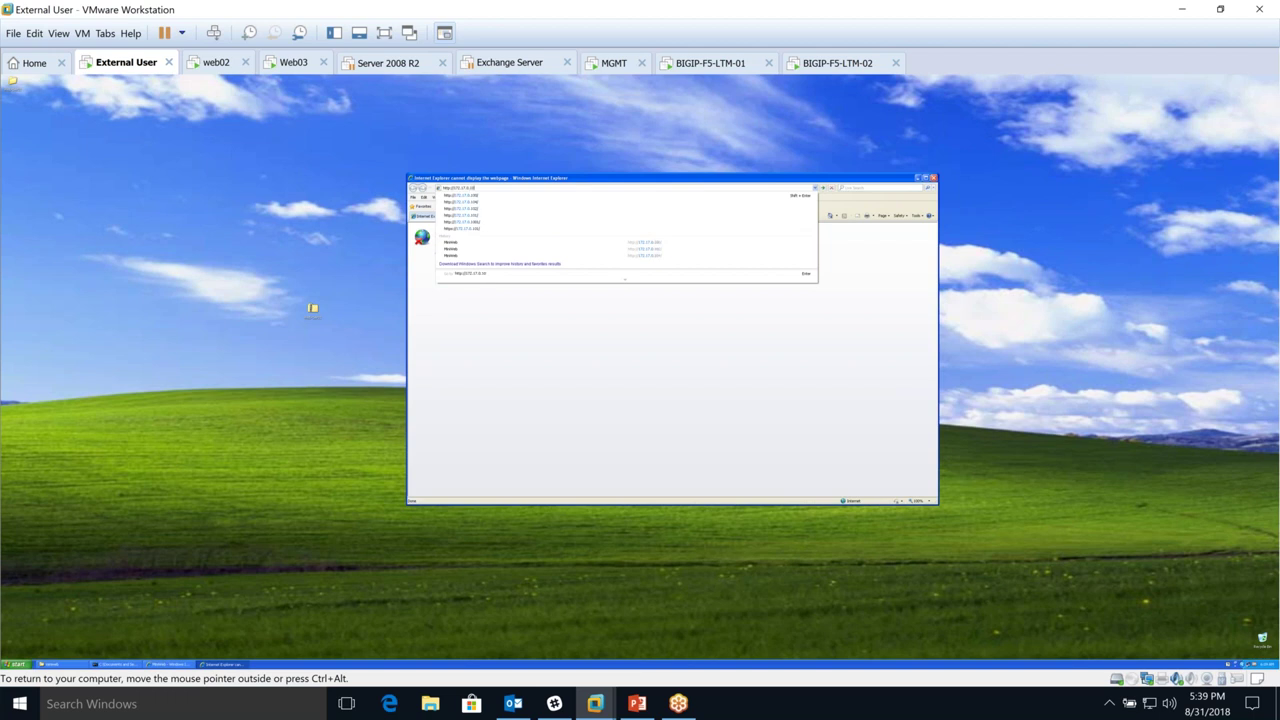
pyautogui.press('Return')
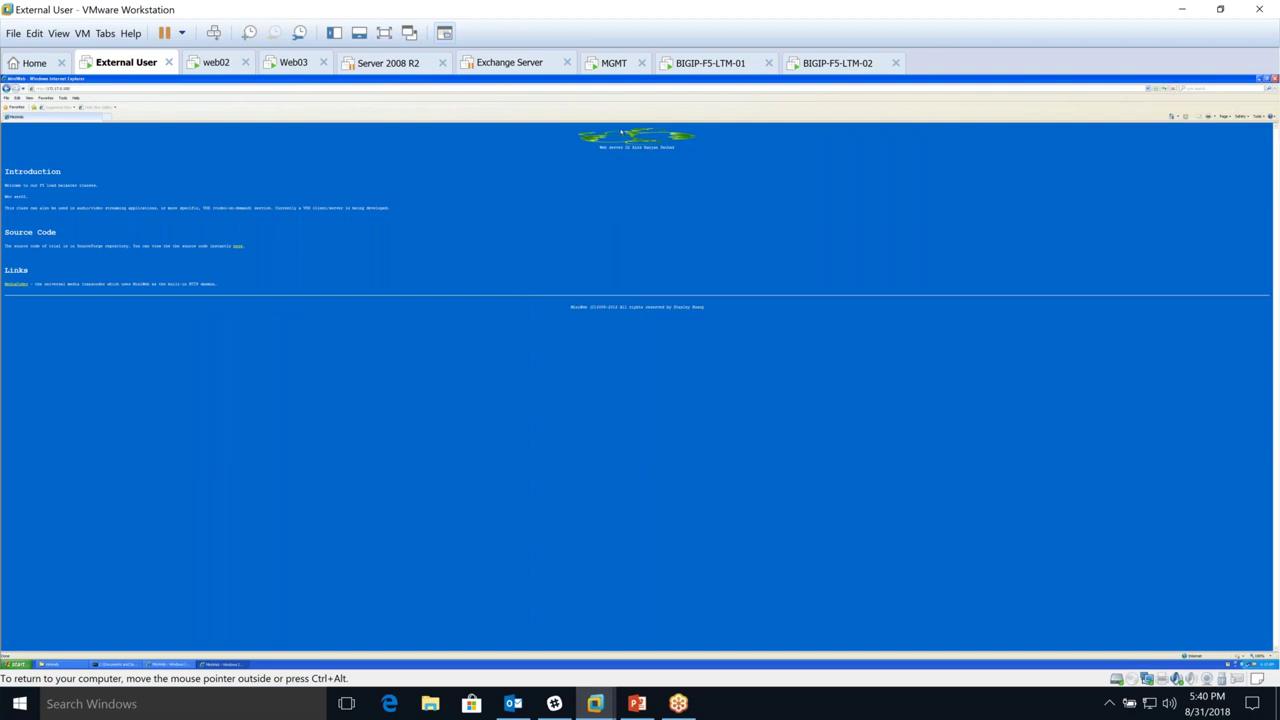
# - Return to the MGMT virtual machine, refresh the Test_VS_htp_80 statistics, and examine the packet and connection counts
pyautogui.click(607, 67)
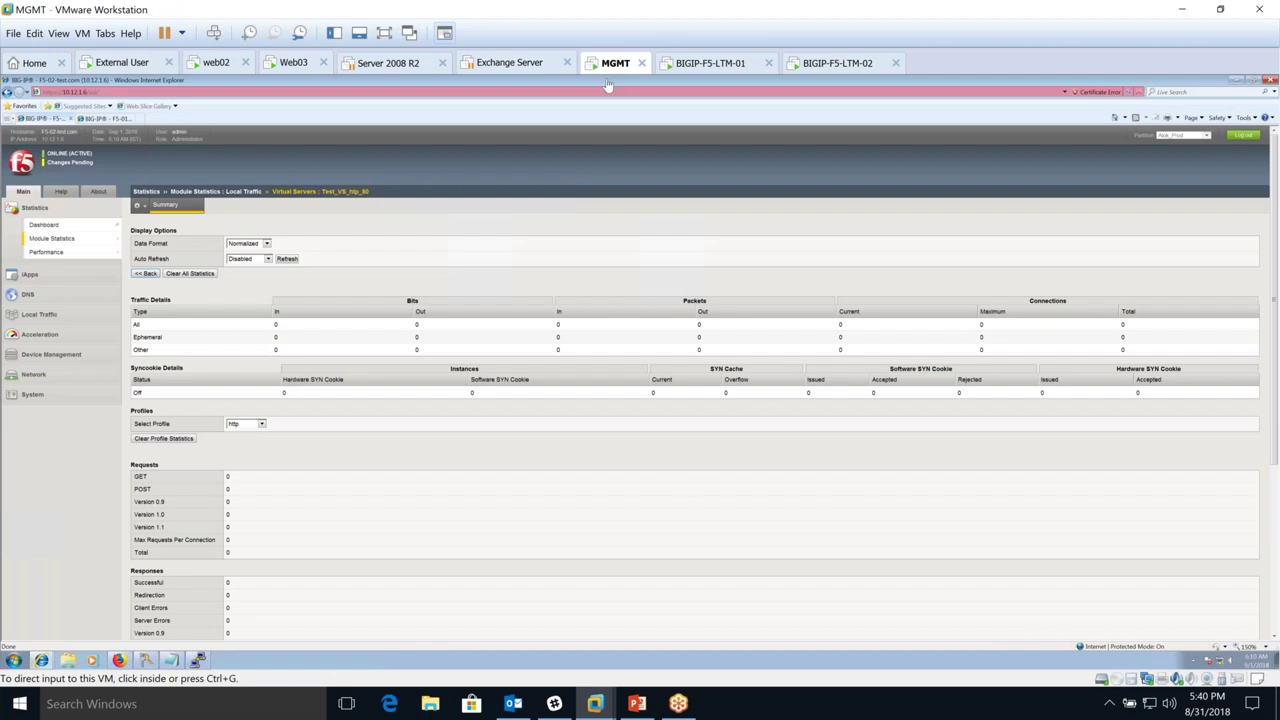
pyautogui.click(287, 260)
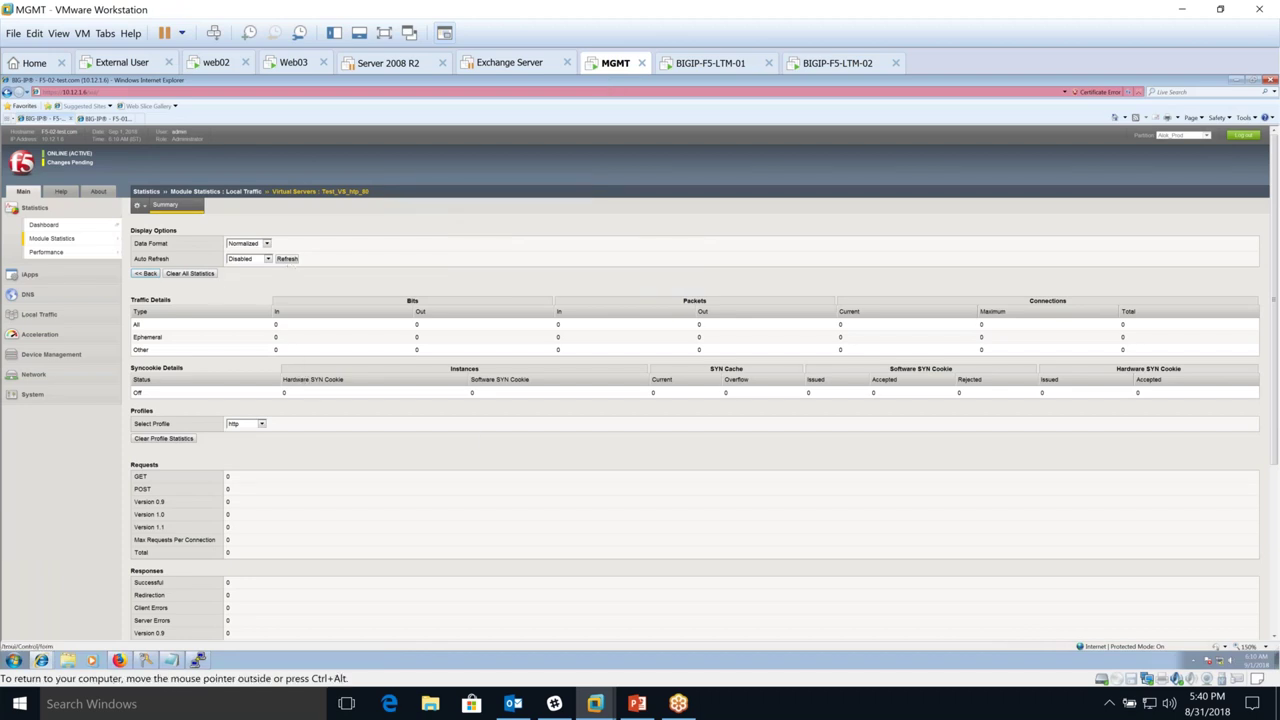
pyautogui.click(287, 260)
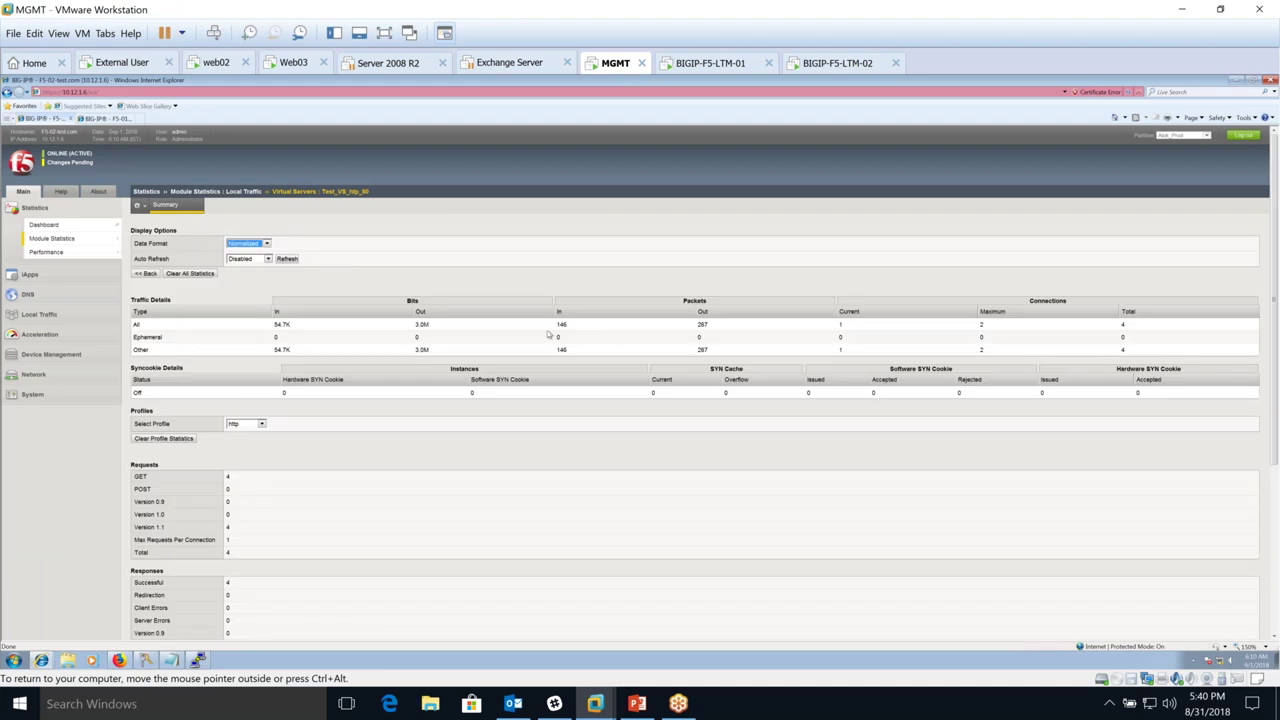
pyautogui.doubleClick(562, 325)
pyautogui.doubleClick(718, 326)
pyautogui.doubleClick(982, 325)
pyautogui.doubleClick(1123, 325)
pyautogui.click(1139, 333)
pyautogui.hotkey('ctrl', 'alt')
# - Open the statistics of Pool01 from the local traffic pool list and compare the traffic of Node01 and Node02
pyautogui.click(45, 315)
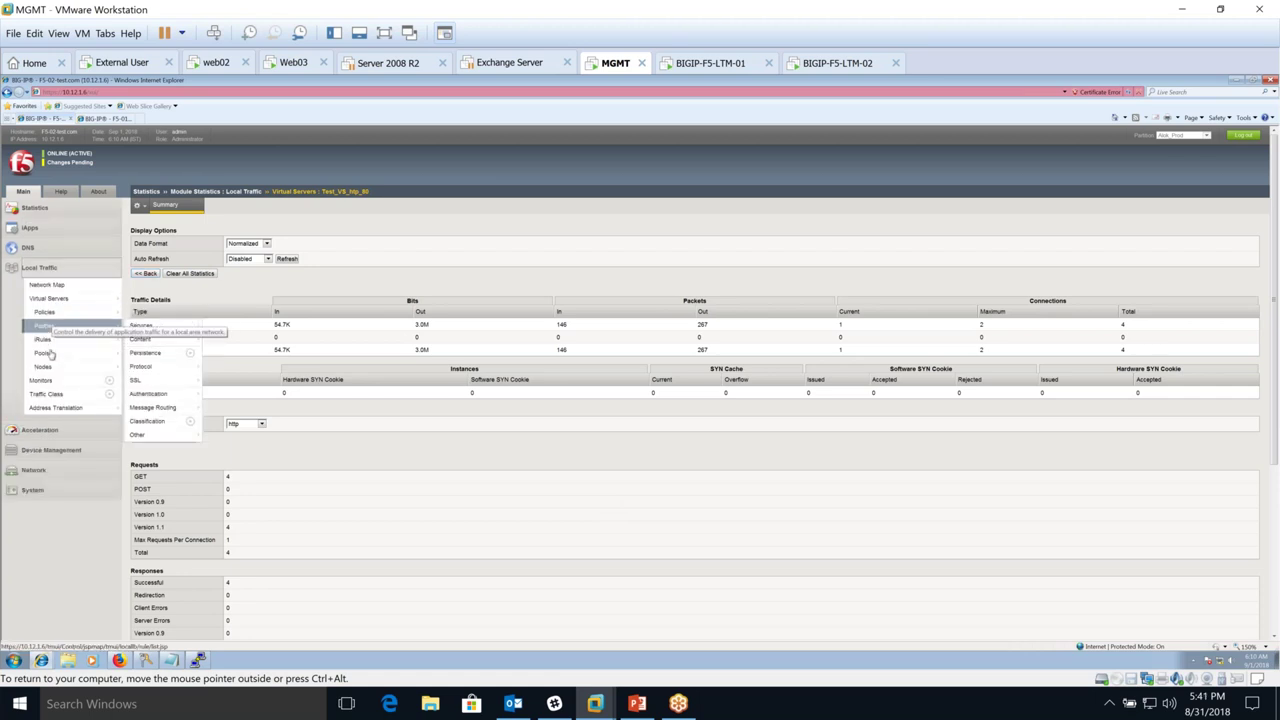
pyautogui.click(45, 353)
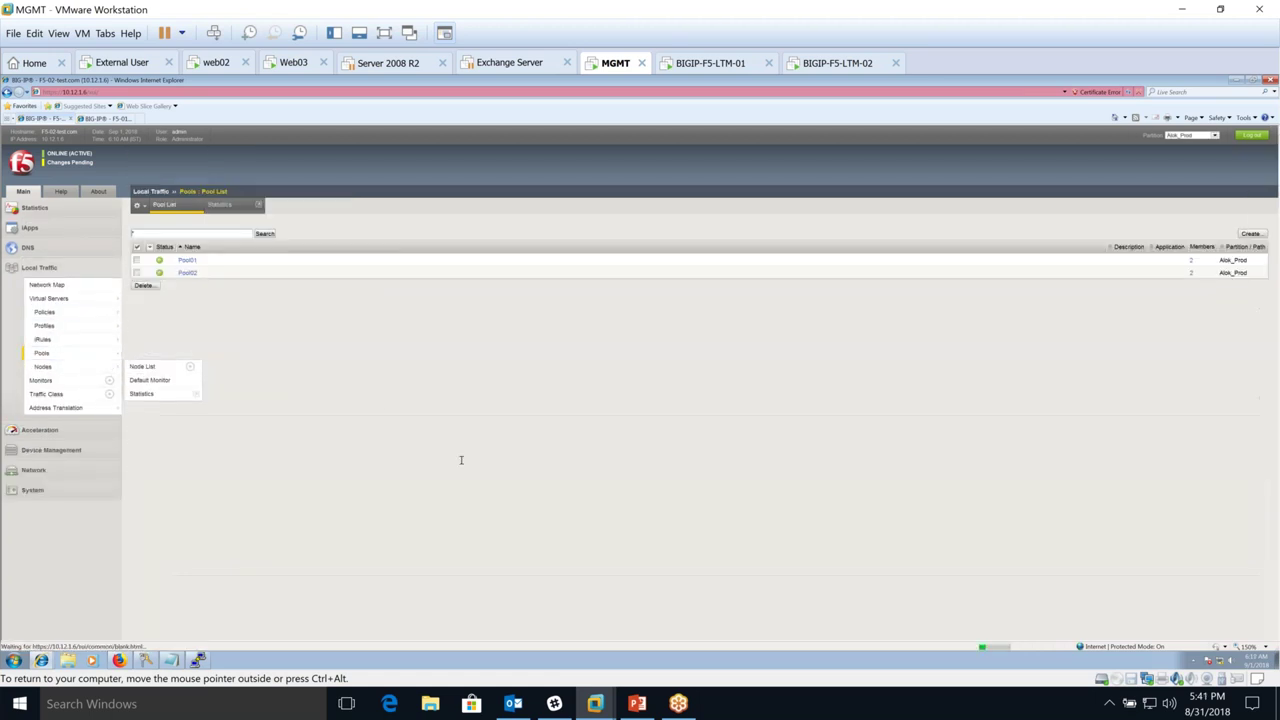
pyautogui.click(187, 260)
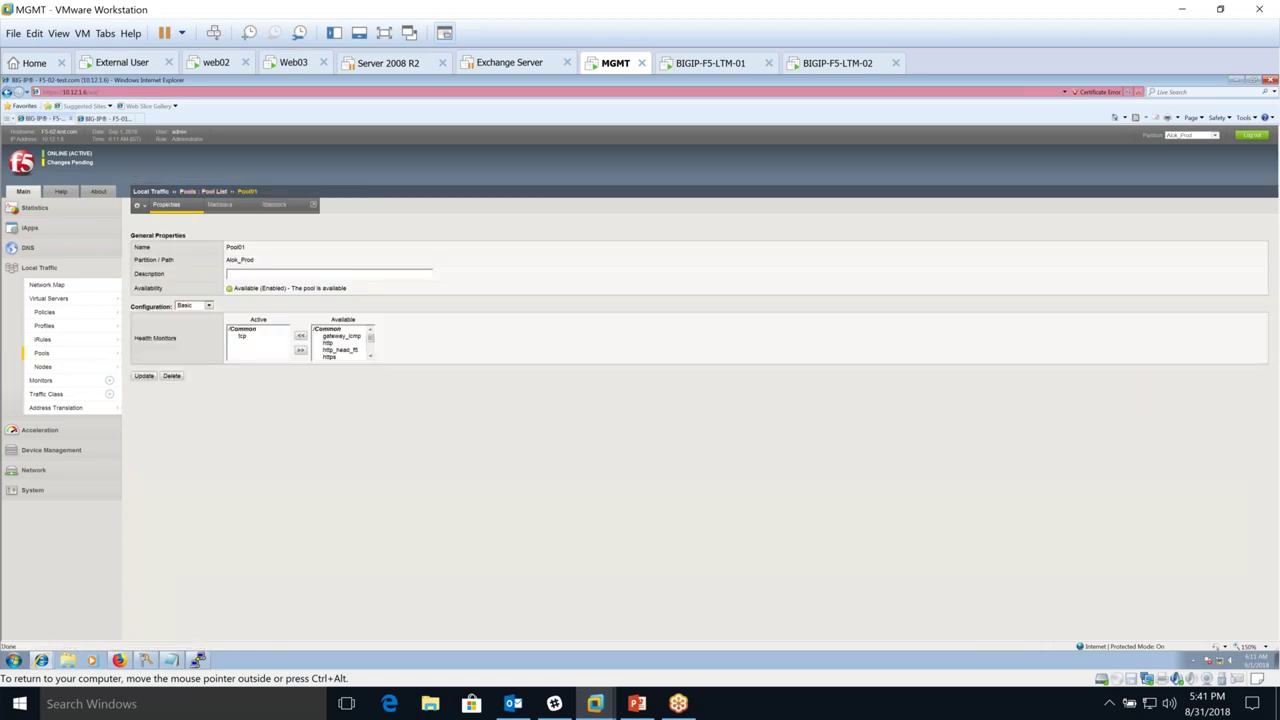
pyautogui.click(268, 210)
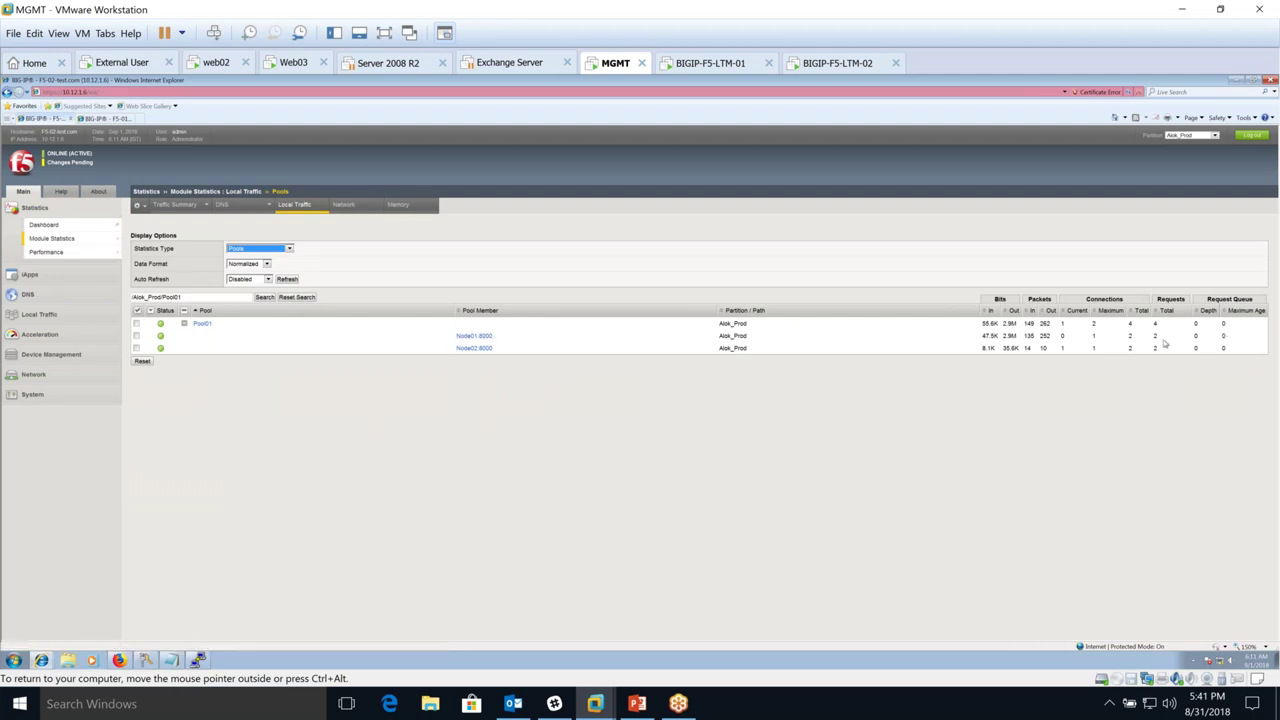
pyautogui.moveTo(1132, 338); pyautogui.dragTo(1156, 336)
pyautogui.moveTo(1005, 345); pyautogui.dragTo(464, 342)
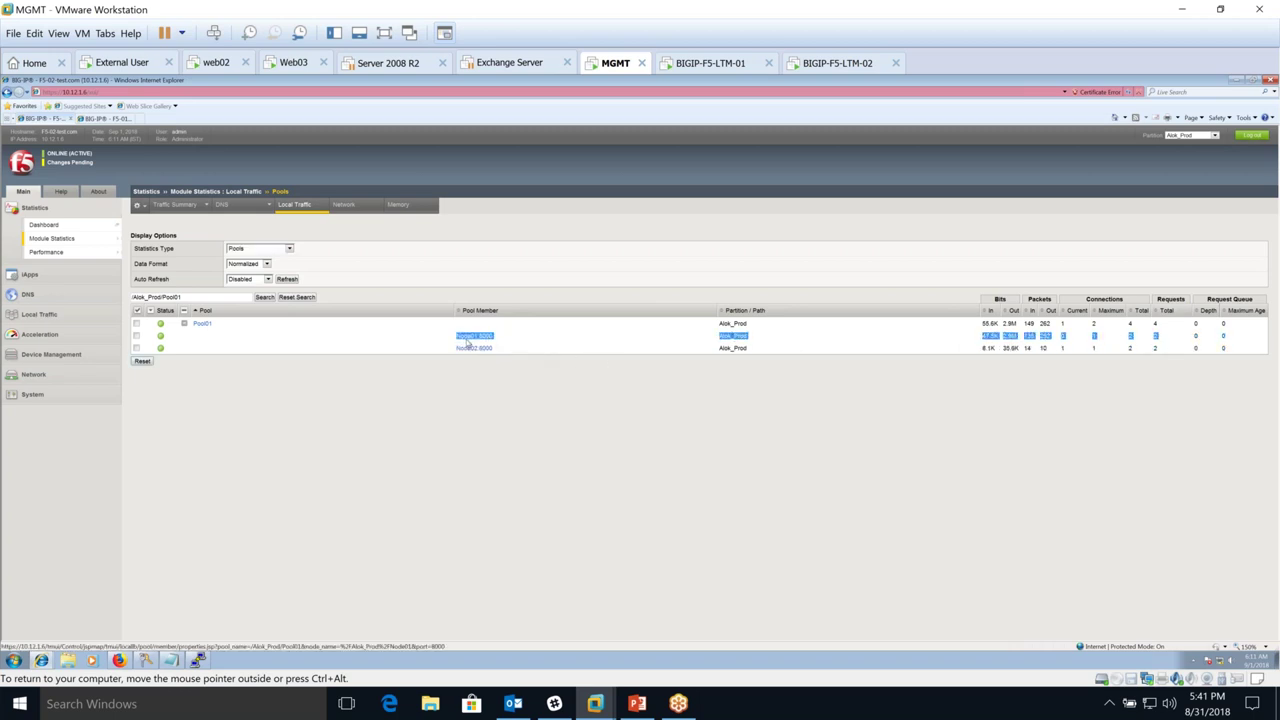
pyautogui.click(1076, 354)
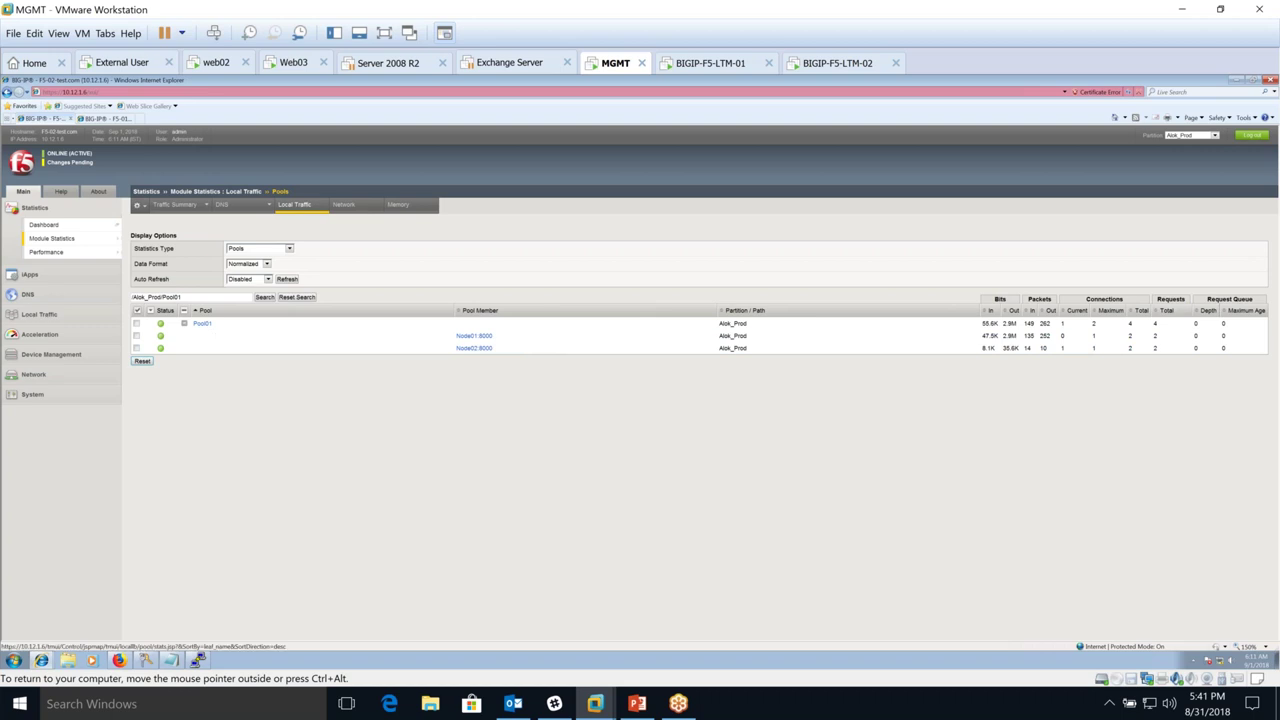
# - Reset the statistics of Pool01 and its members Node01 and Node02
pyautogui.click(144, 363)
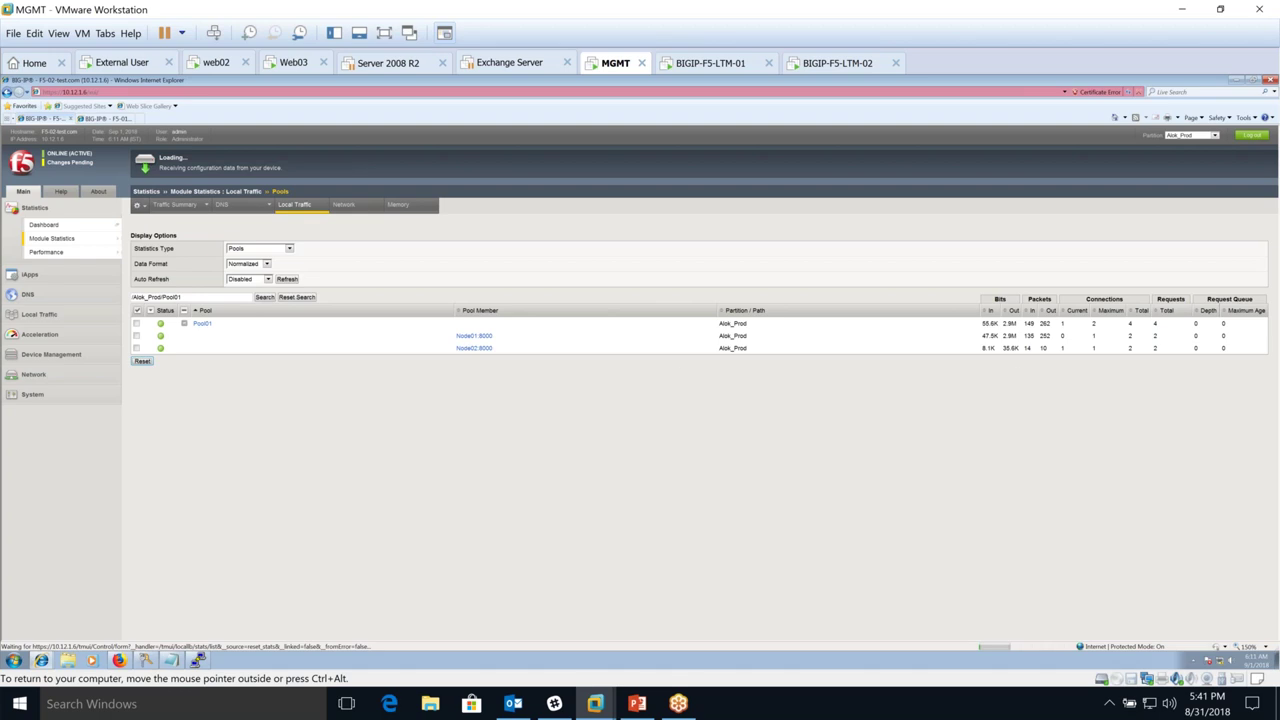
pyautogui.click(136, 324)
pyautogui.click(136, 324)
pyautogui.click(136, 336)
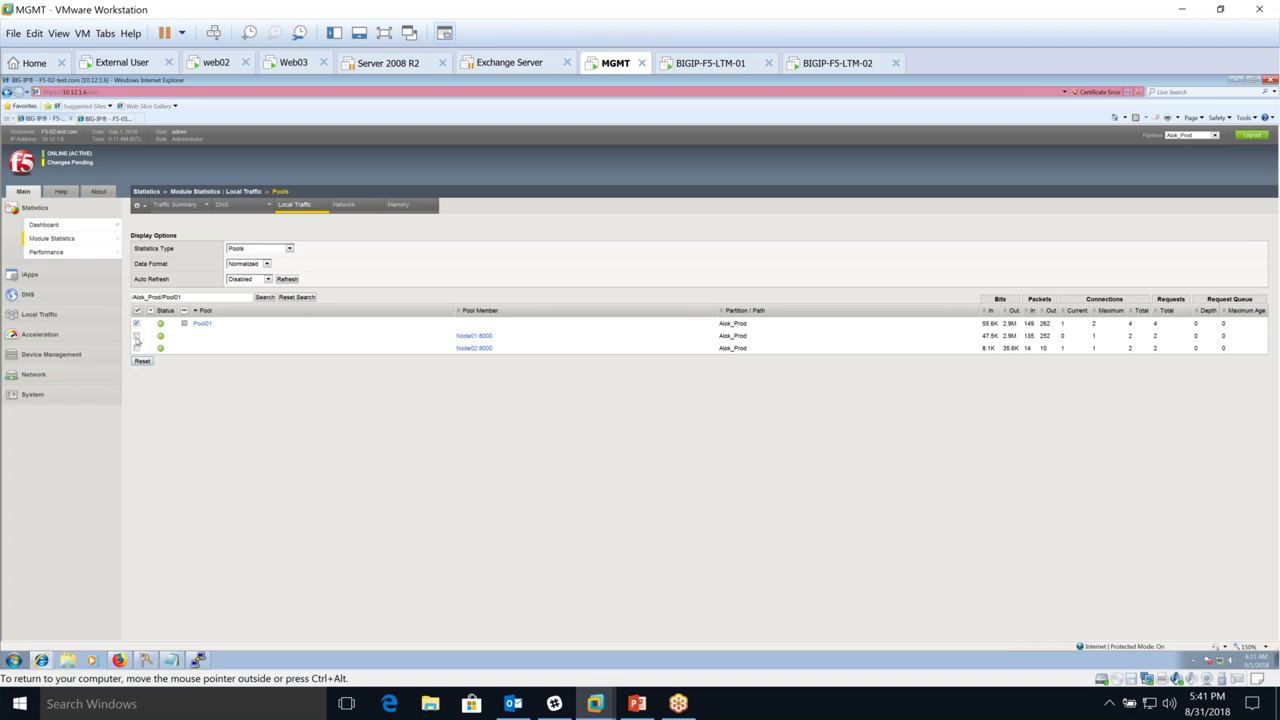
pyautogui.click(136, 348)
pyautogui.click(142, 361)
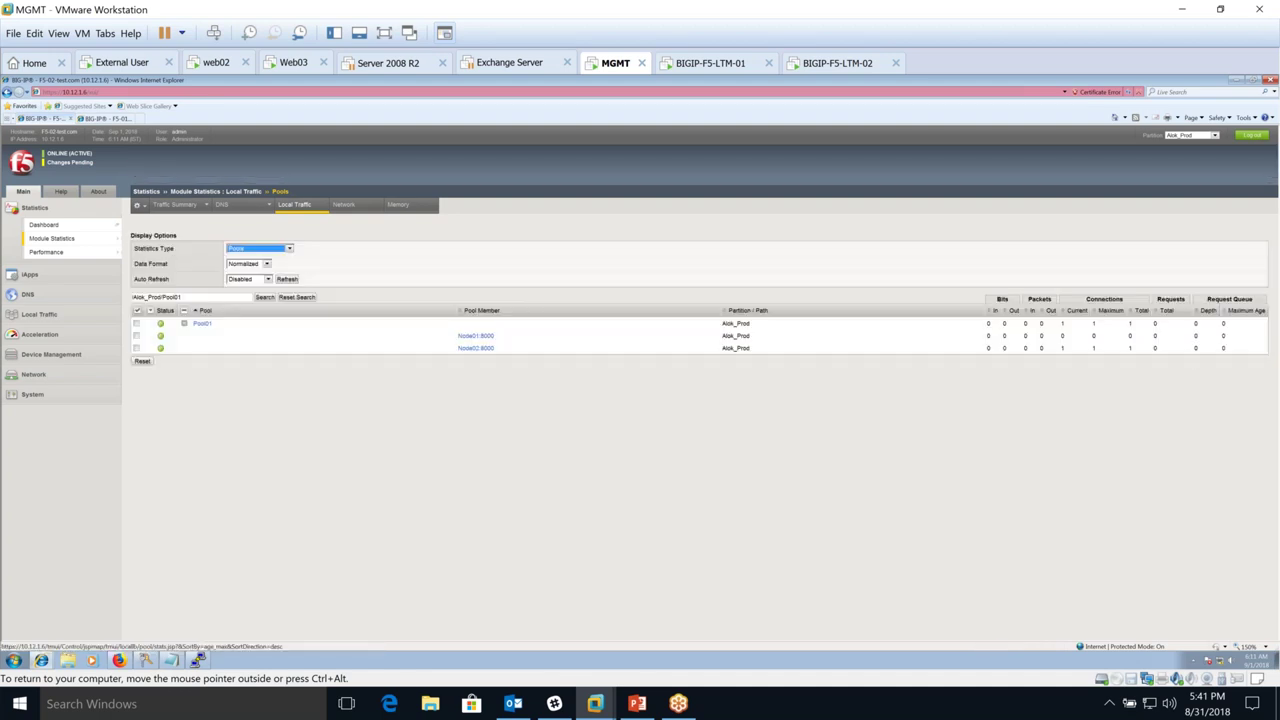
# - Refresh the pool statistics and check the packet, connection and request counters of Pool01's members
pyautogui.moveTo(1036, 349)
pyautogui.mouseDown()
pyautogui.moveTo(1097, 347)
pyautogui.moveTo(1055, 342)
pyautogui.mouseUp()
pyautogui.click(1121, 337)
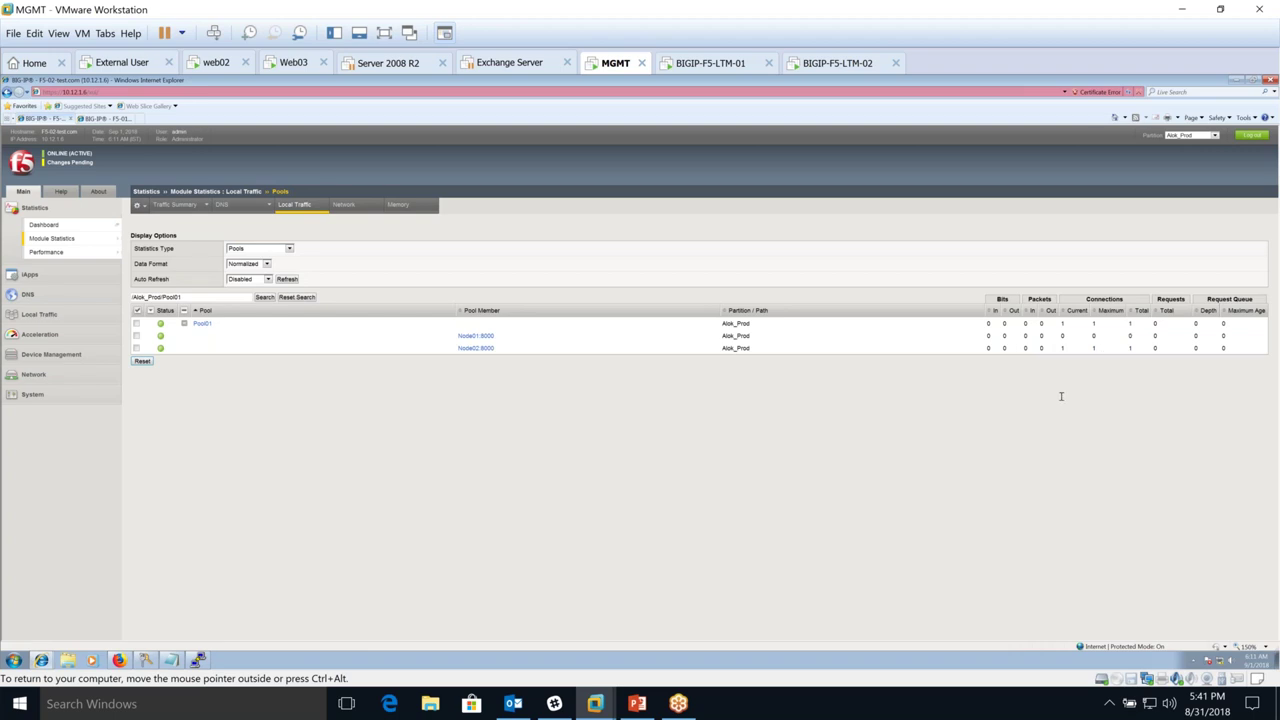
pyautogui.click(287, 279)
pyautogui.moveTo(1068, 340); pyautogui.dragTo(1163, 344)
pyautogui.click(1213, 324)
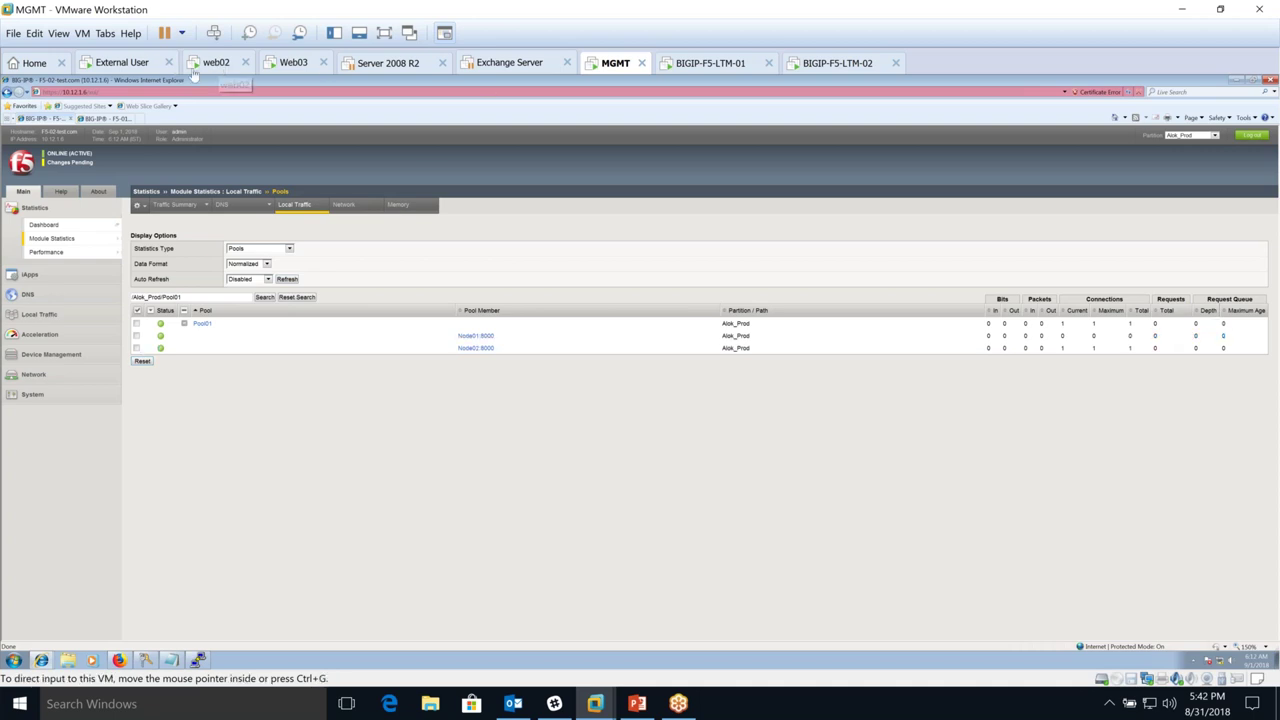
# - In the External User virtual machine, reload the virtual server's web page several times and check which web server answers
pyautogui.click(120, 64)
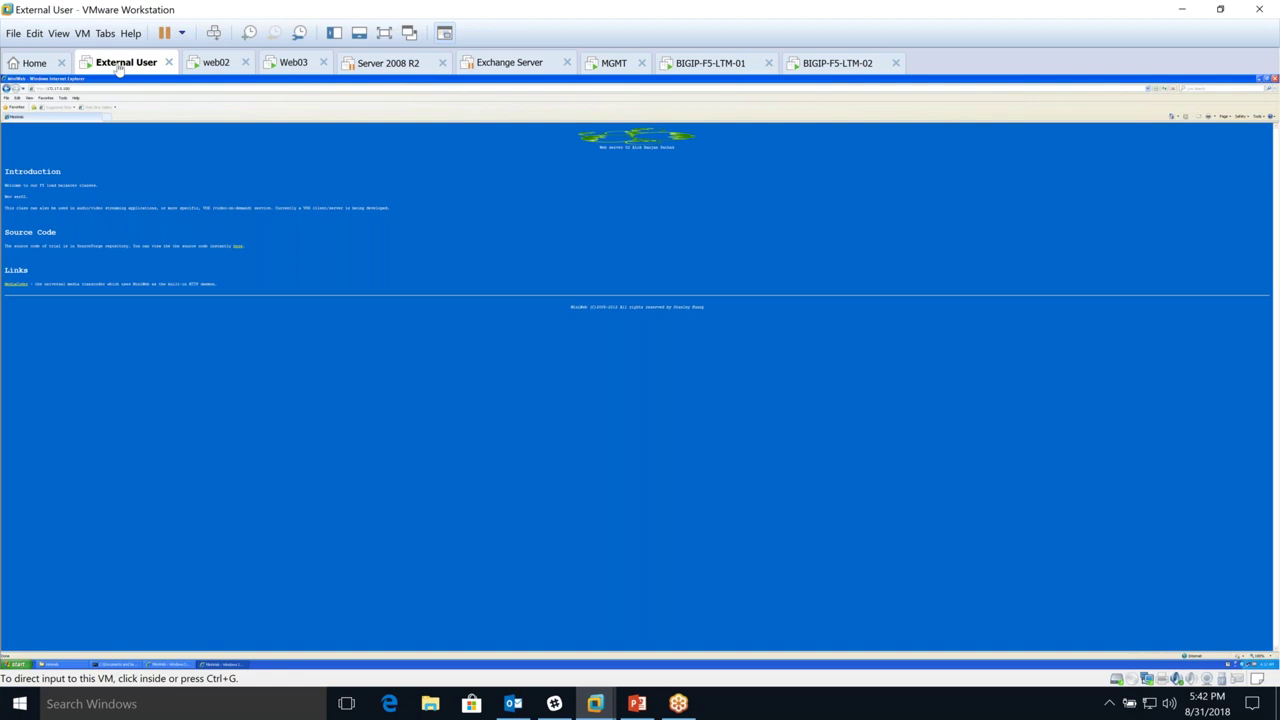
pyautogui.click(150, 89)
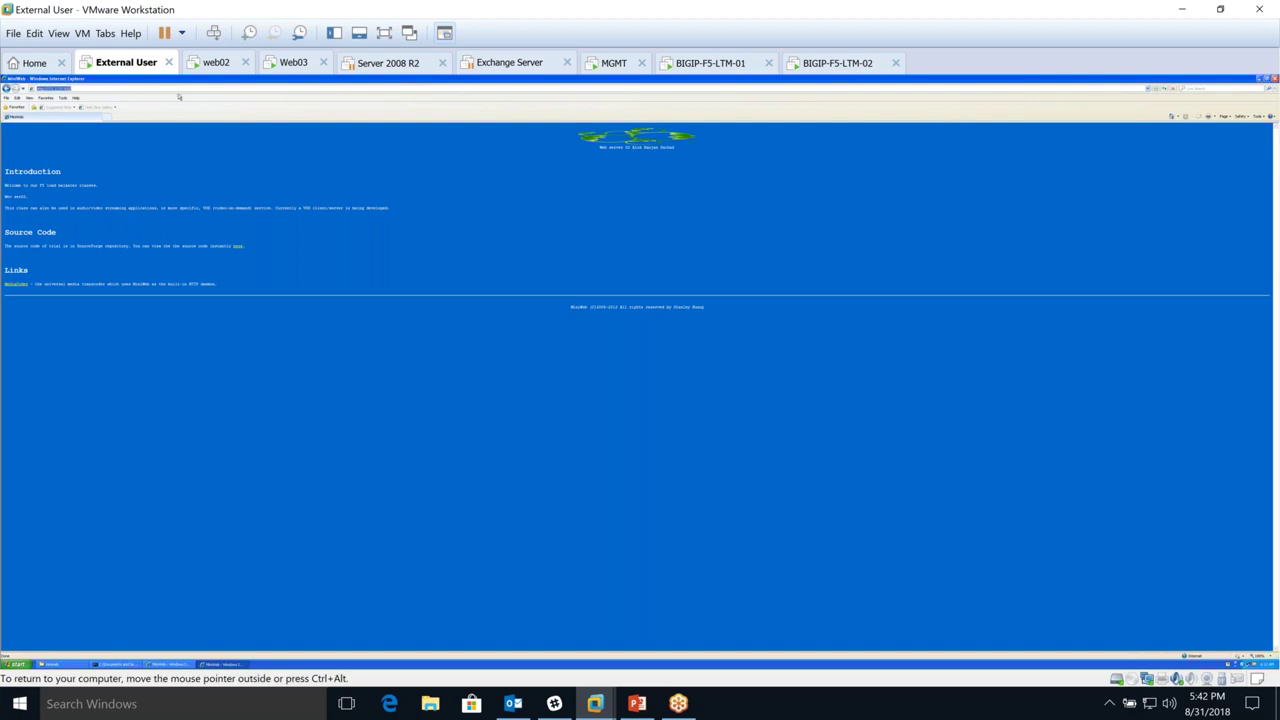
pyautogui.click(620, 158)
pyautogui.moveTo(606, 148); pyautogui.dragTo(649, 155)
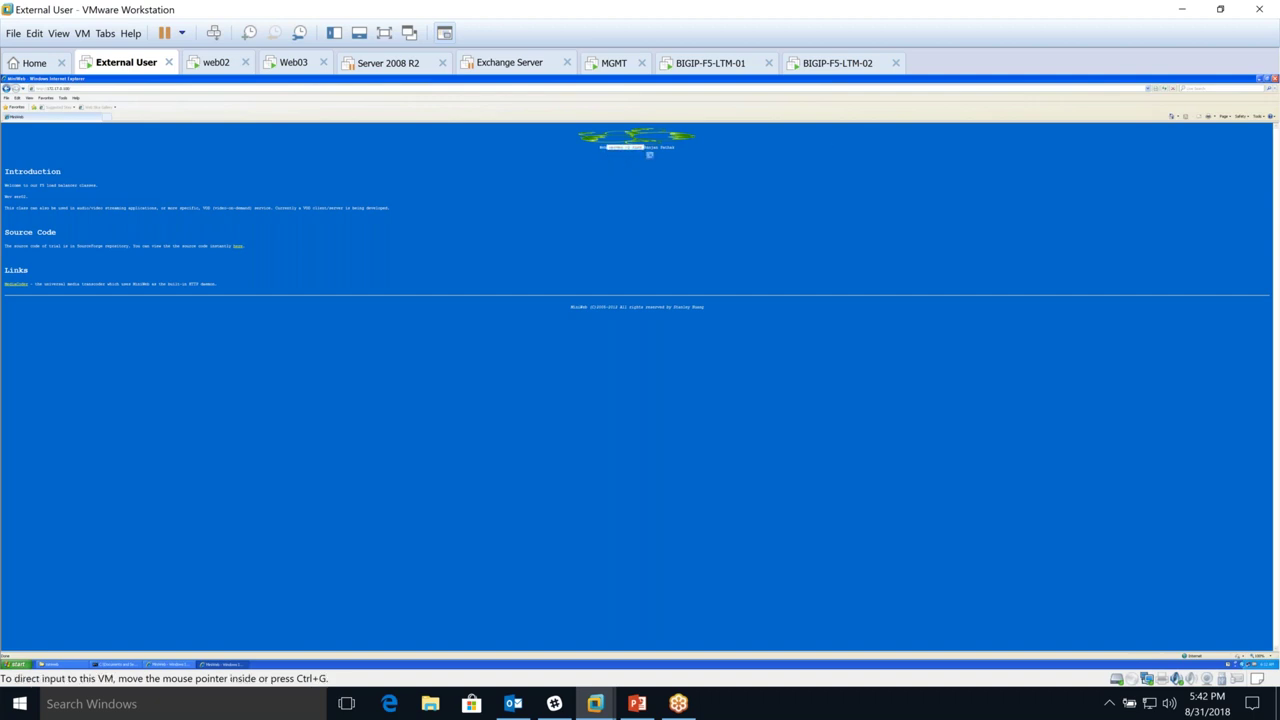
pyautogui.click(1164, 89)
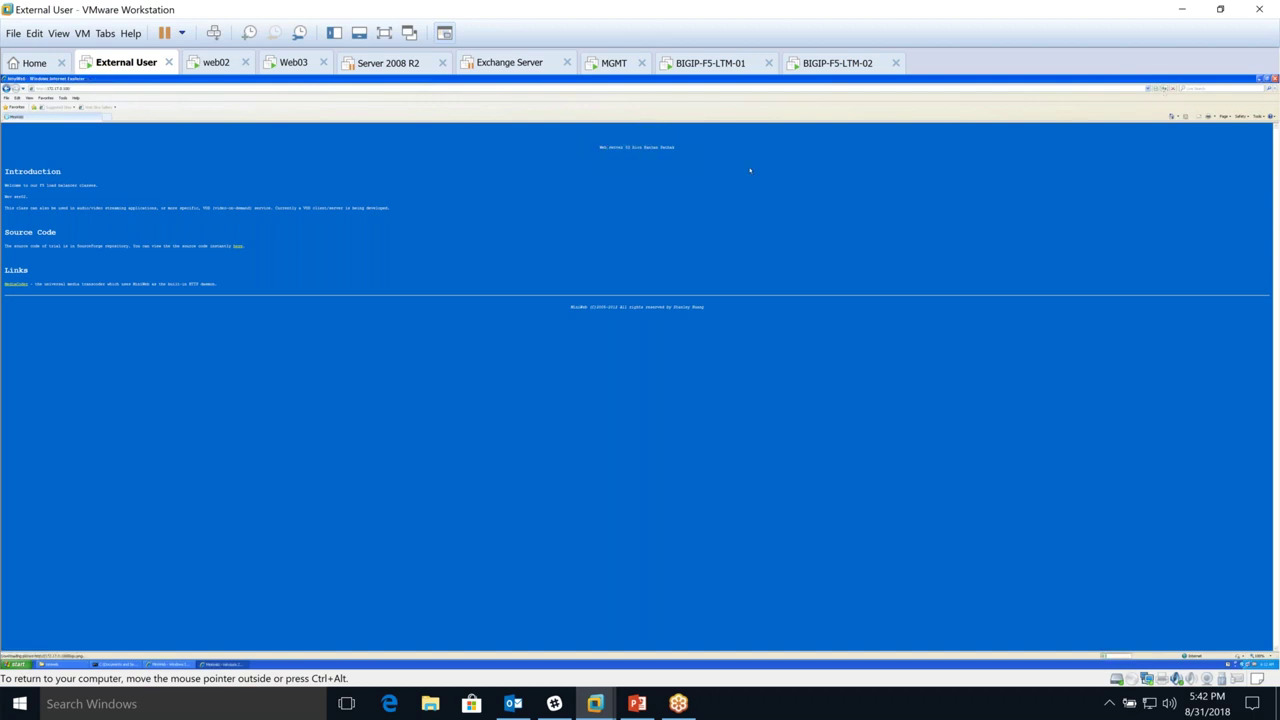
pyautogui.moveTo(678, 148); pyautogui.dragTo(646, 145)
pyautogui.click(1165, 90)
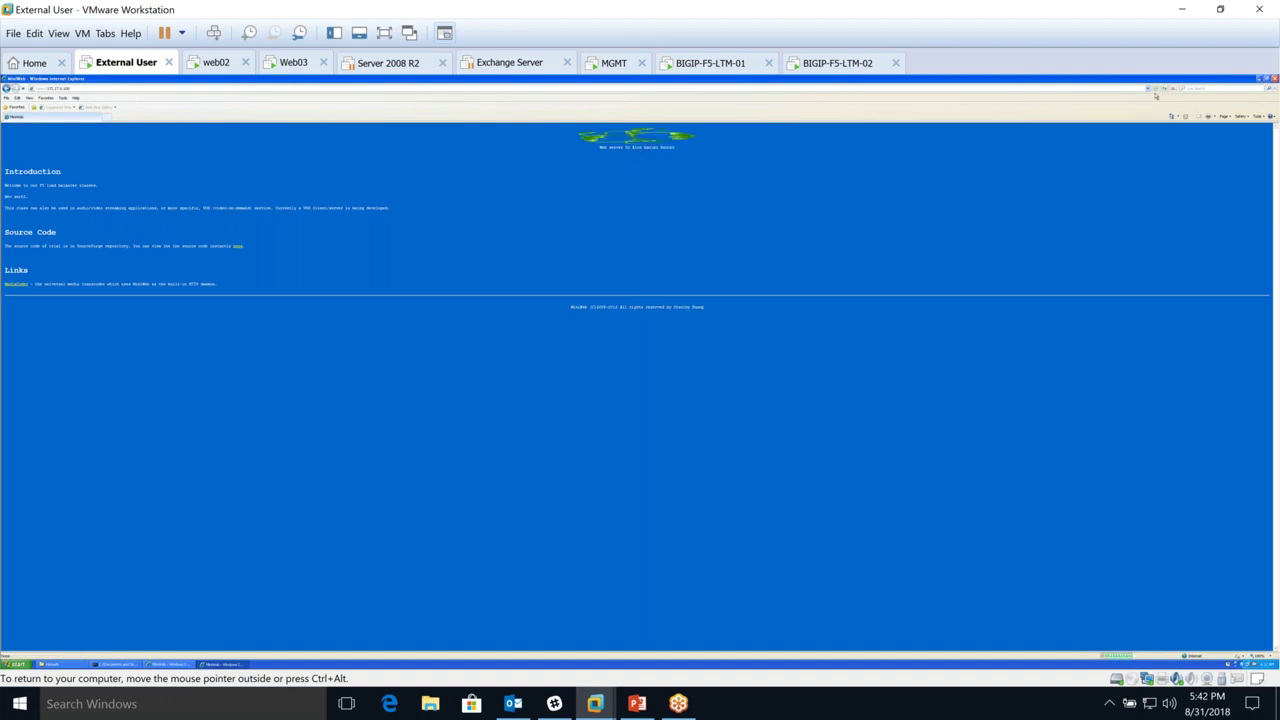
pyautogui.click(1165, 90)
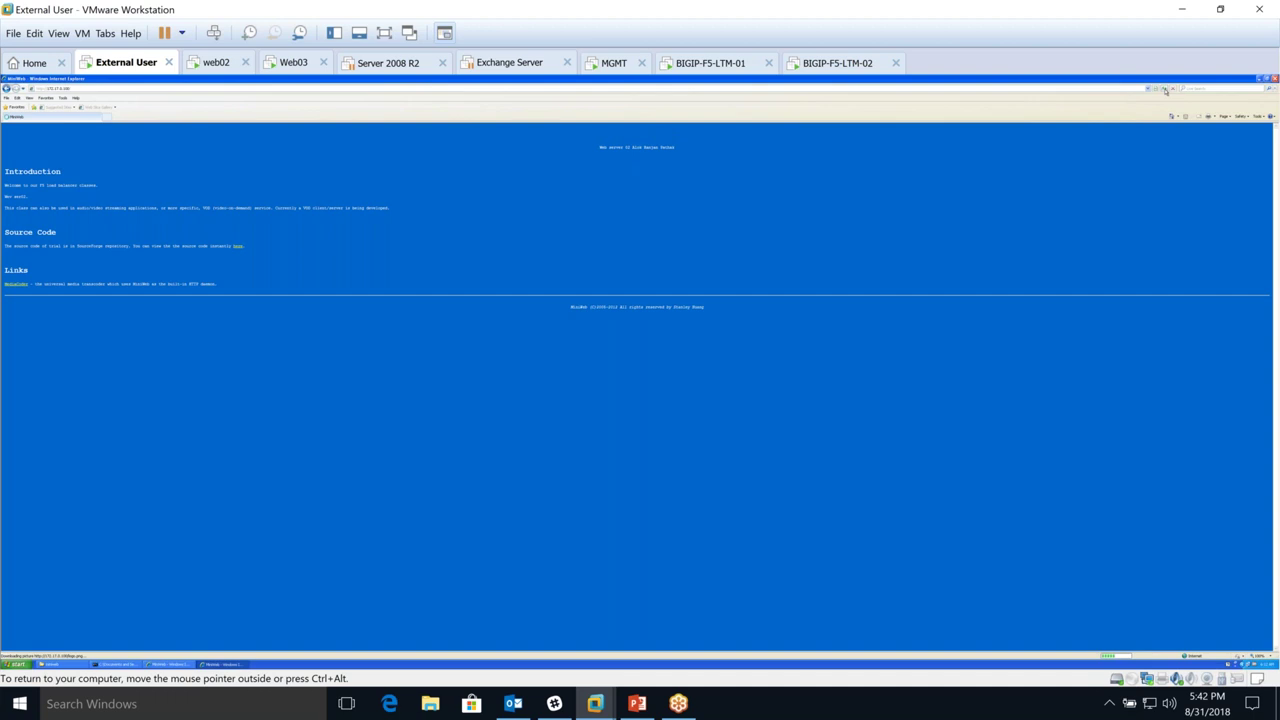
pyautogui.click(1165, 90)
pyautogui.click(1166, 90)
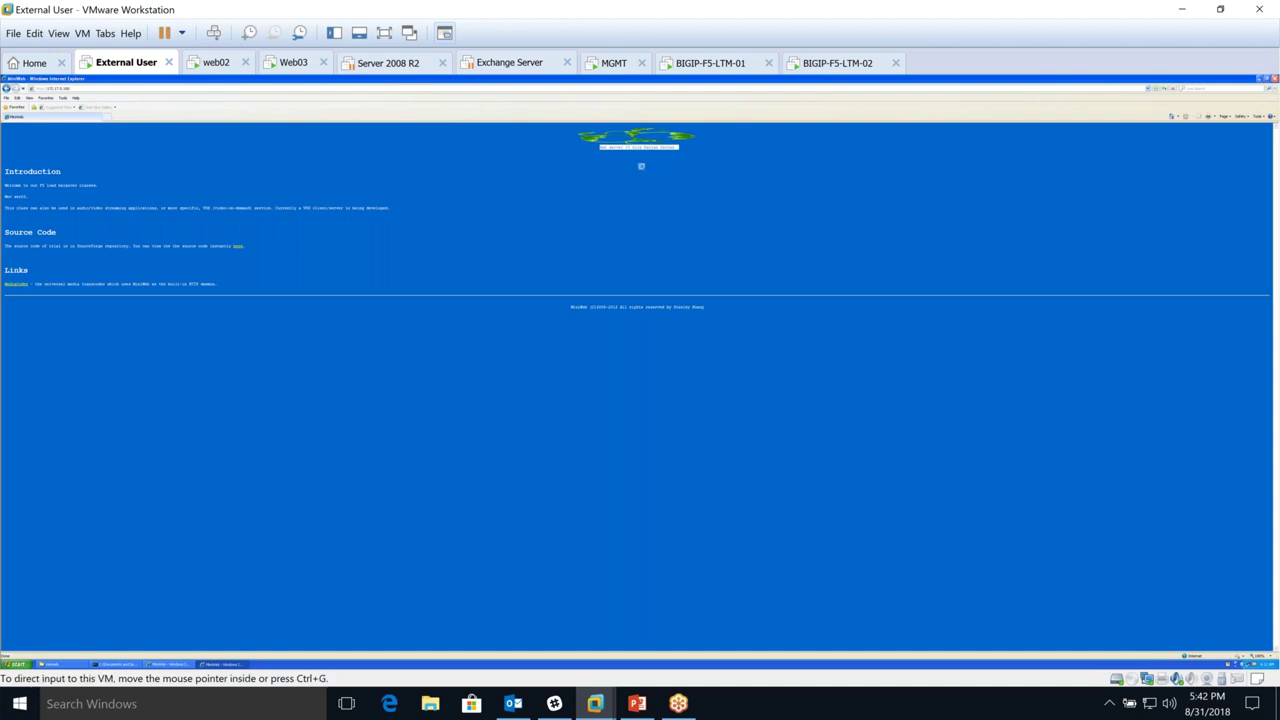
pyautogui.press('super+d')
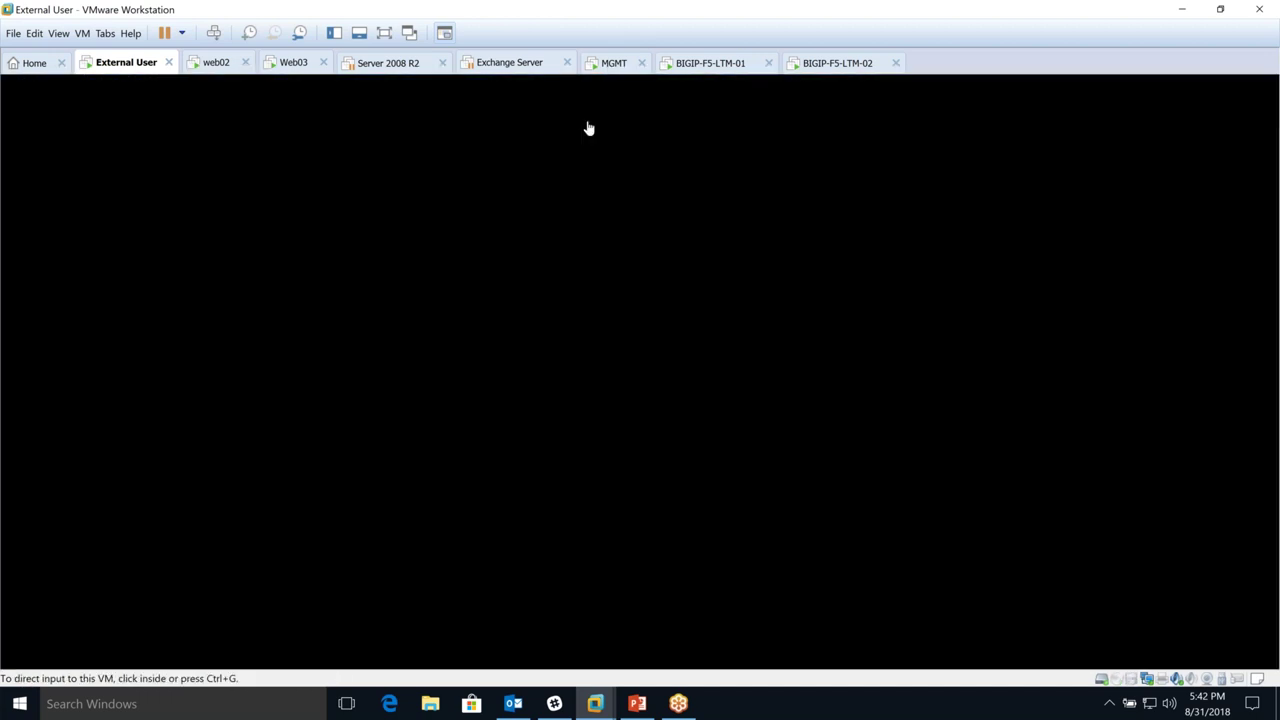
# - Return to the MGMT virtual machine, refresh the Pool01 statistics, and compare the connections and requests of both members
pyautogui.click(614, 62)
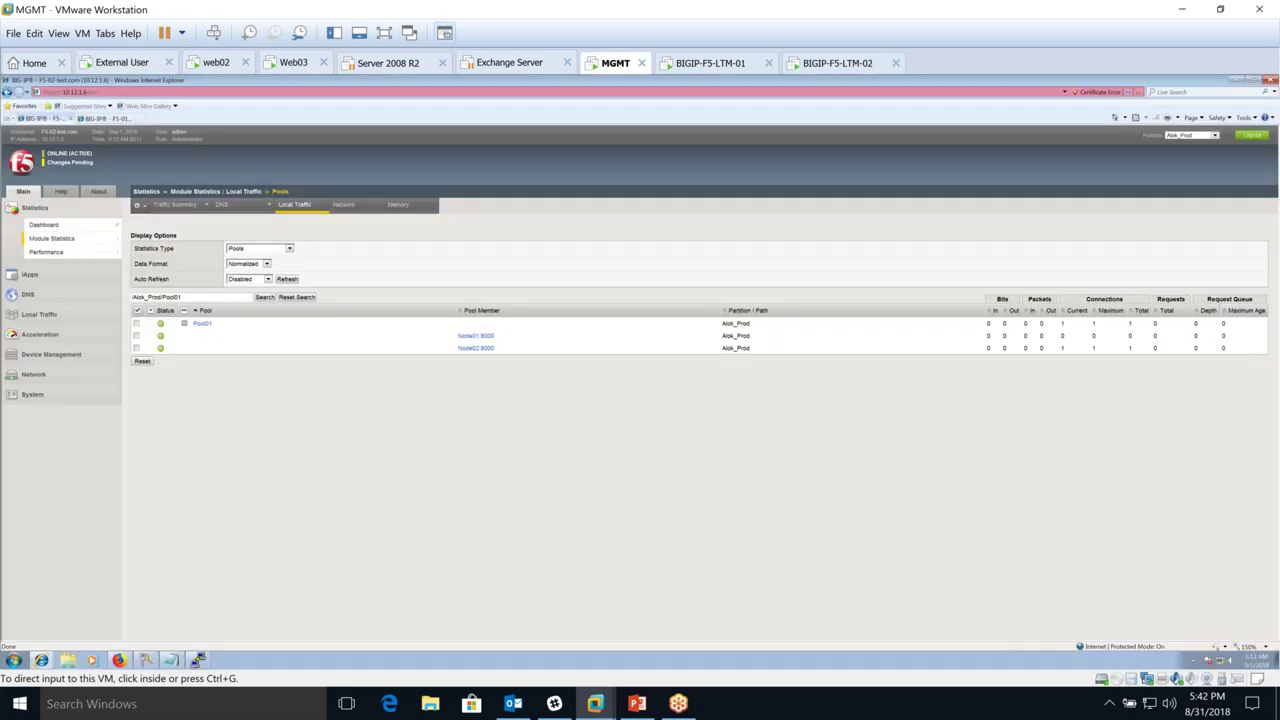
pyautogui.click(287, 279)
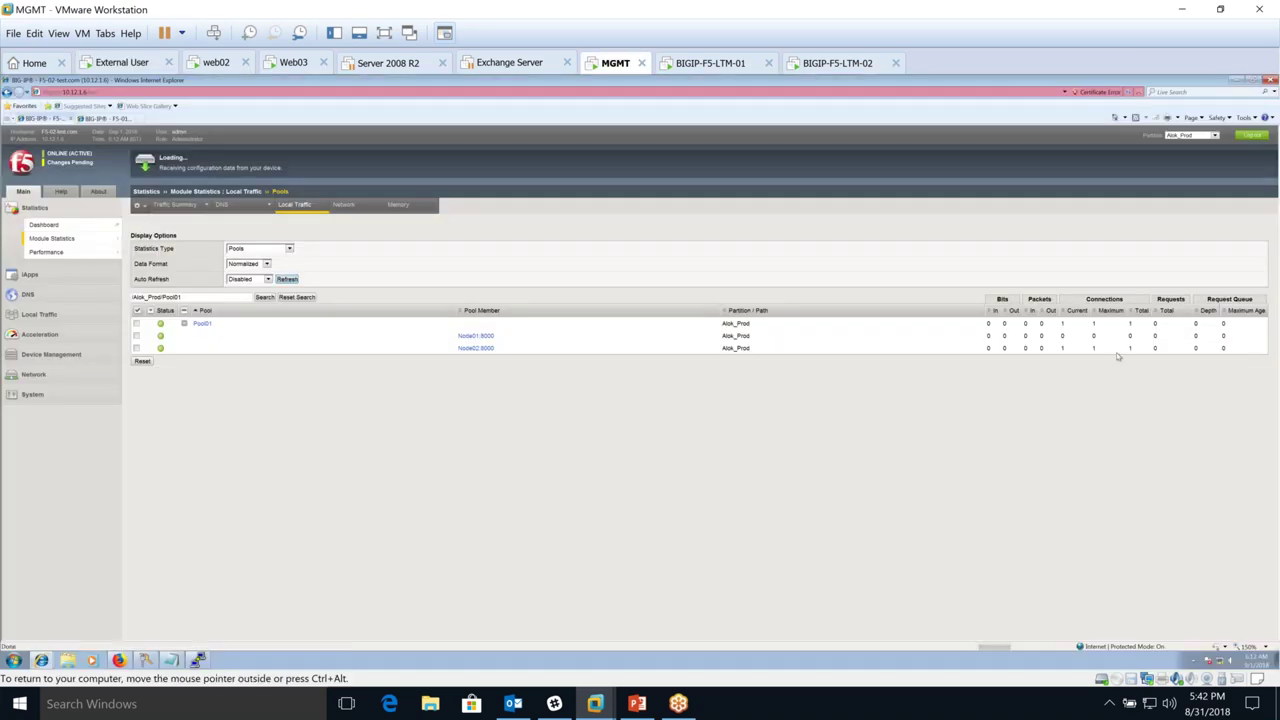
pyautogui.click(965, 332)
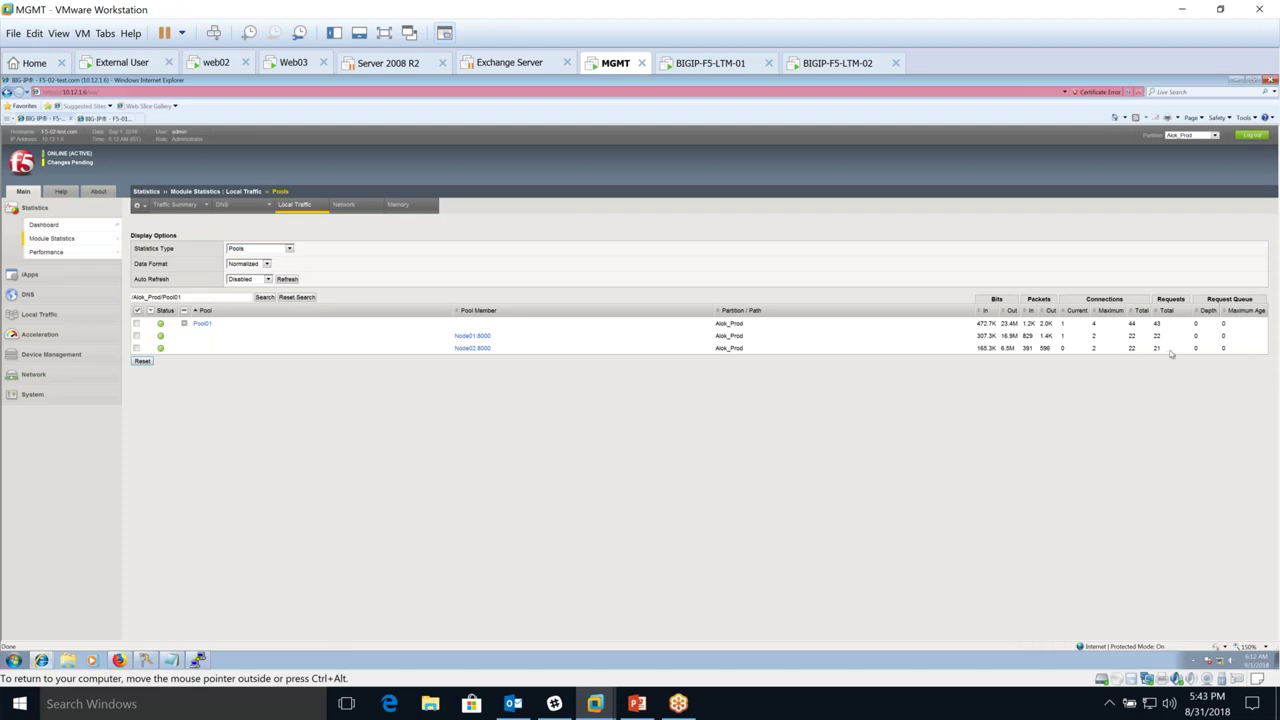
# - Switch to the External User virtual machine and start Remote Desktop Connection there
pyautogui.click(44, 318)
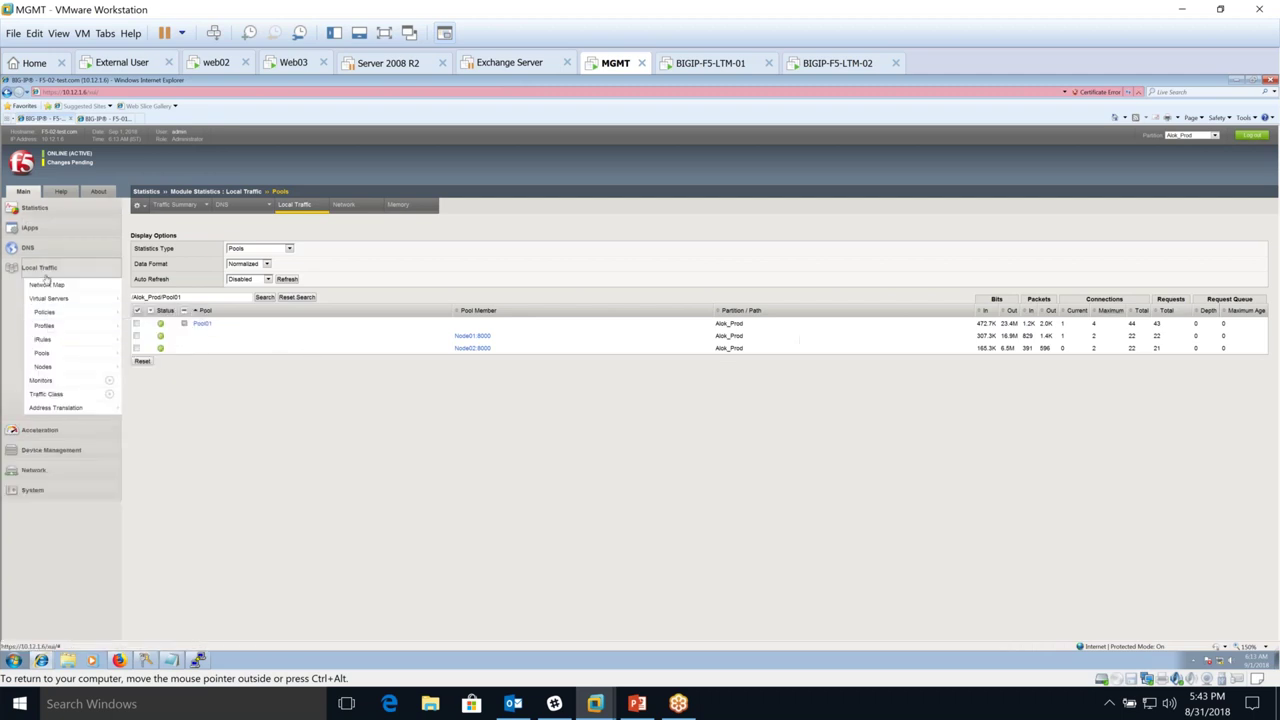
pyautogui.moveTo(44, 300)
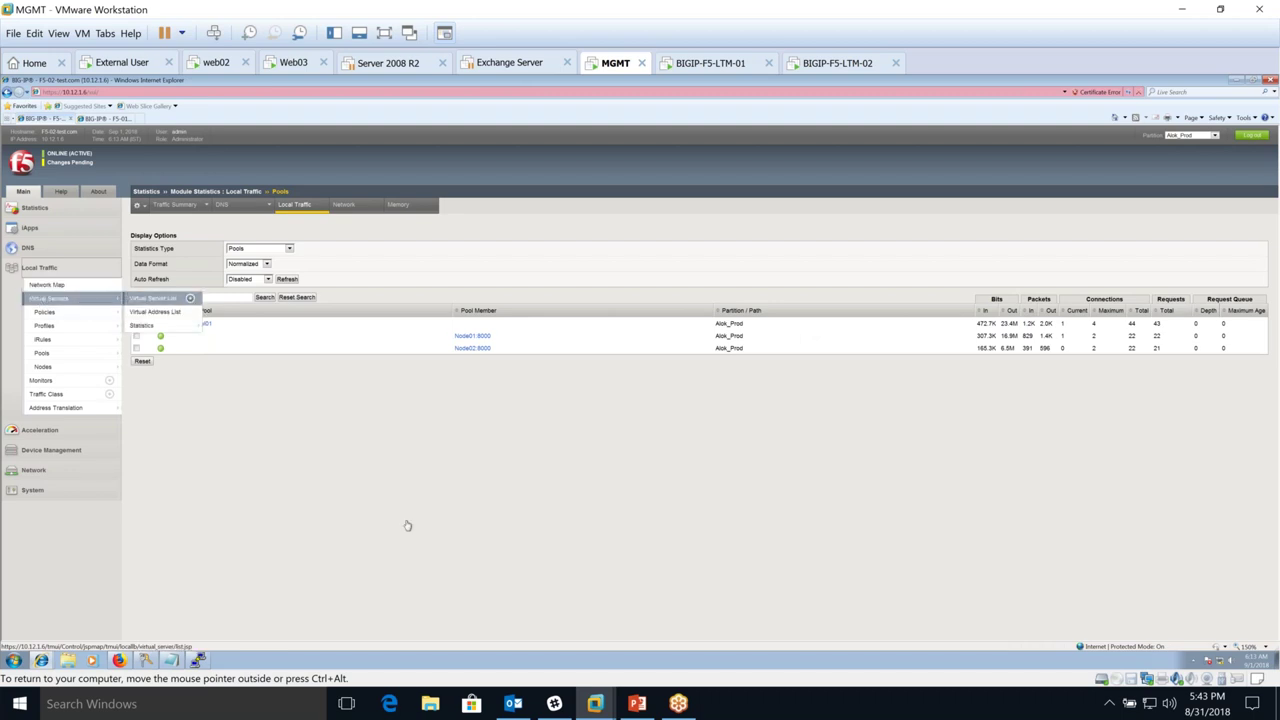
pyautogui.click(133, 63)
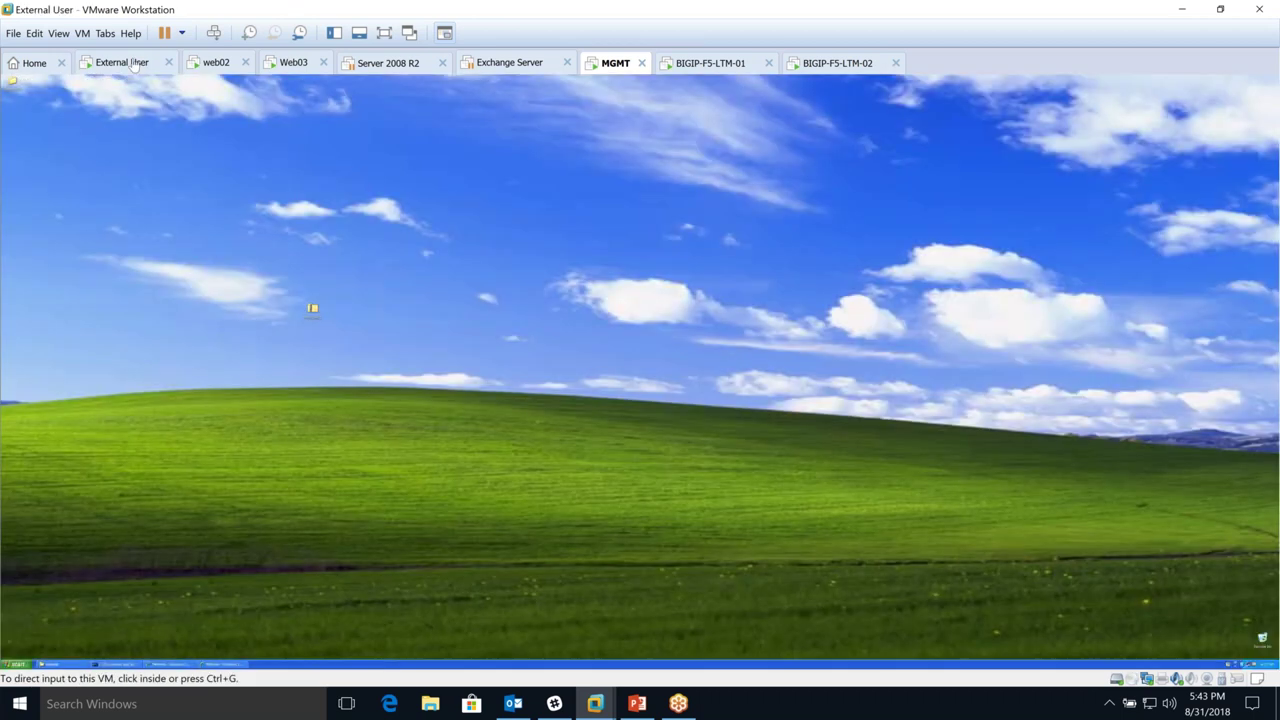
pyautogui.click(16, 665)
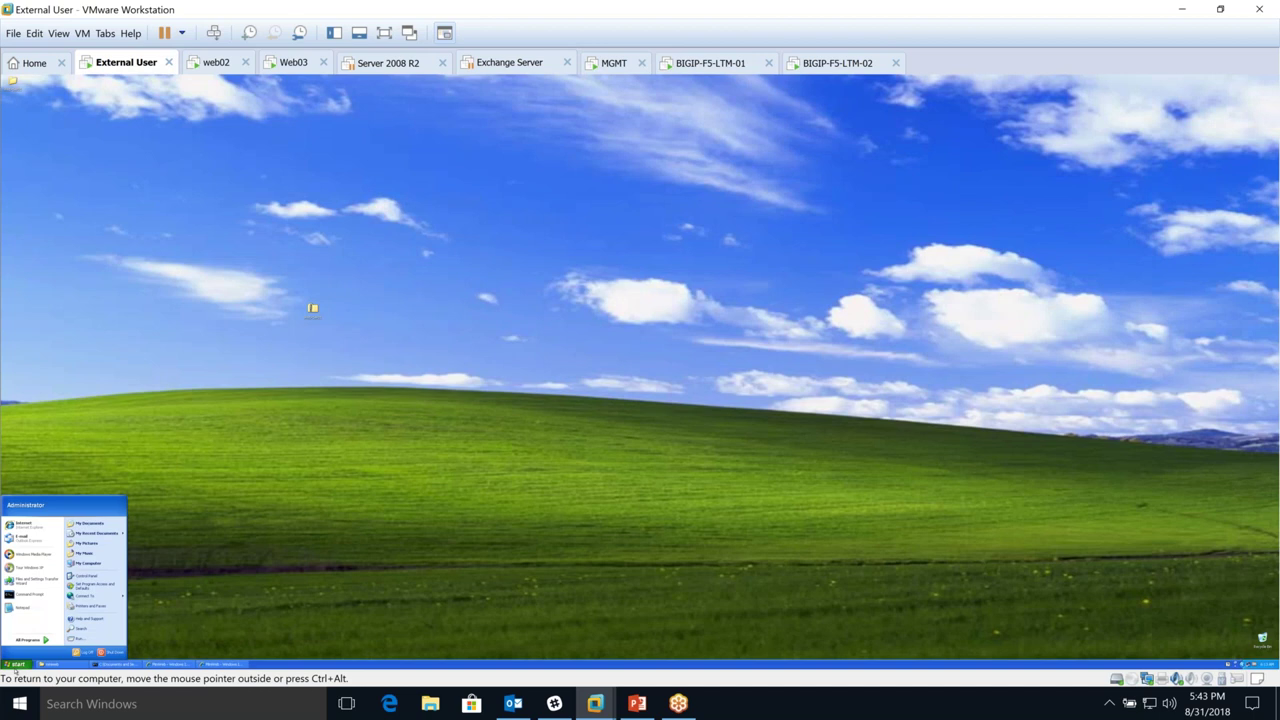
pyautogui.click(82, 639)
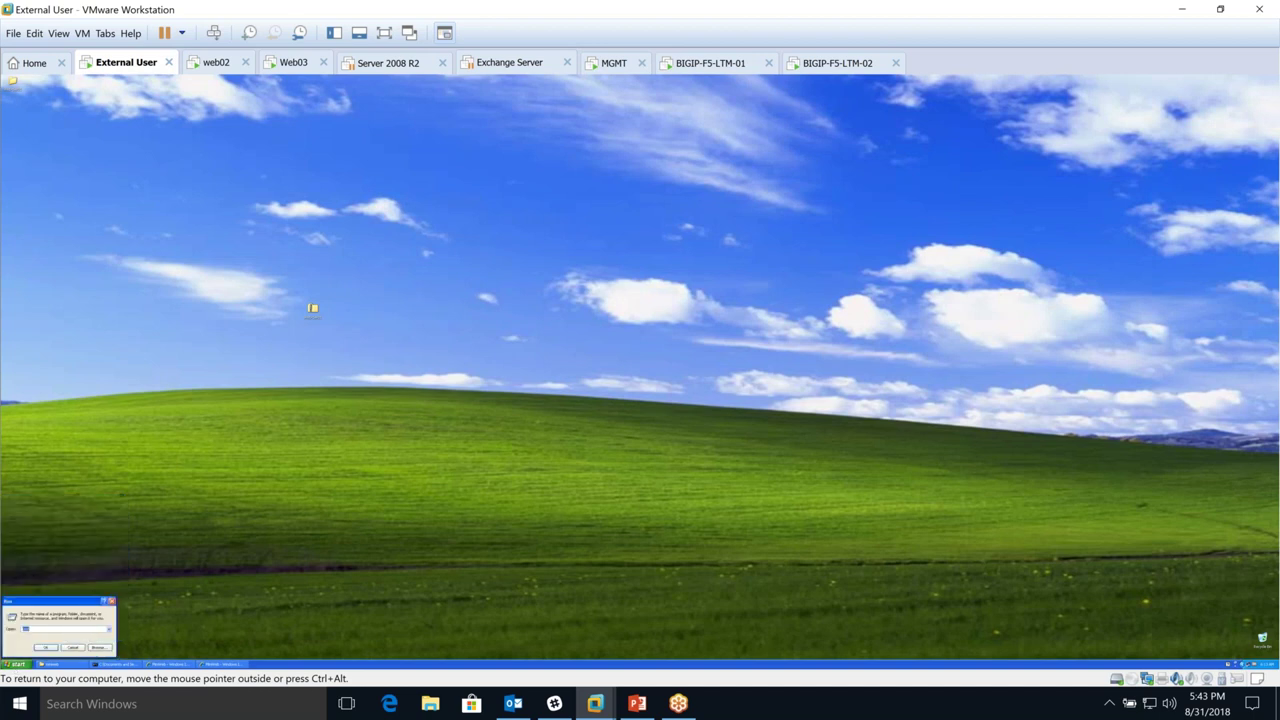
pyautogui.press('Return')
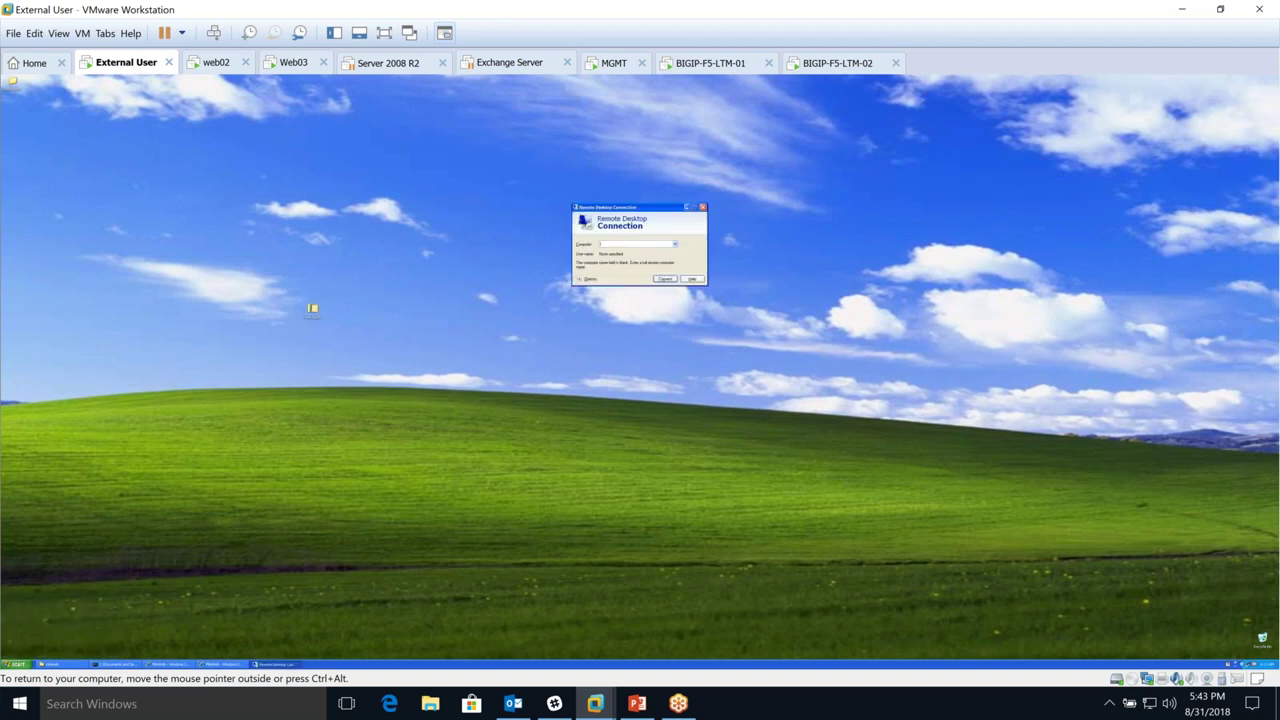
# - Try a remote desktop connection to the RDP virtual server's address, and cancel the pending attempt
pyautogui.write('1')
pyautogui.press('Return')
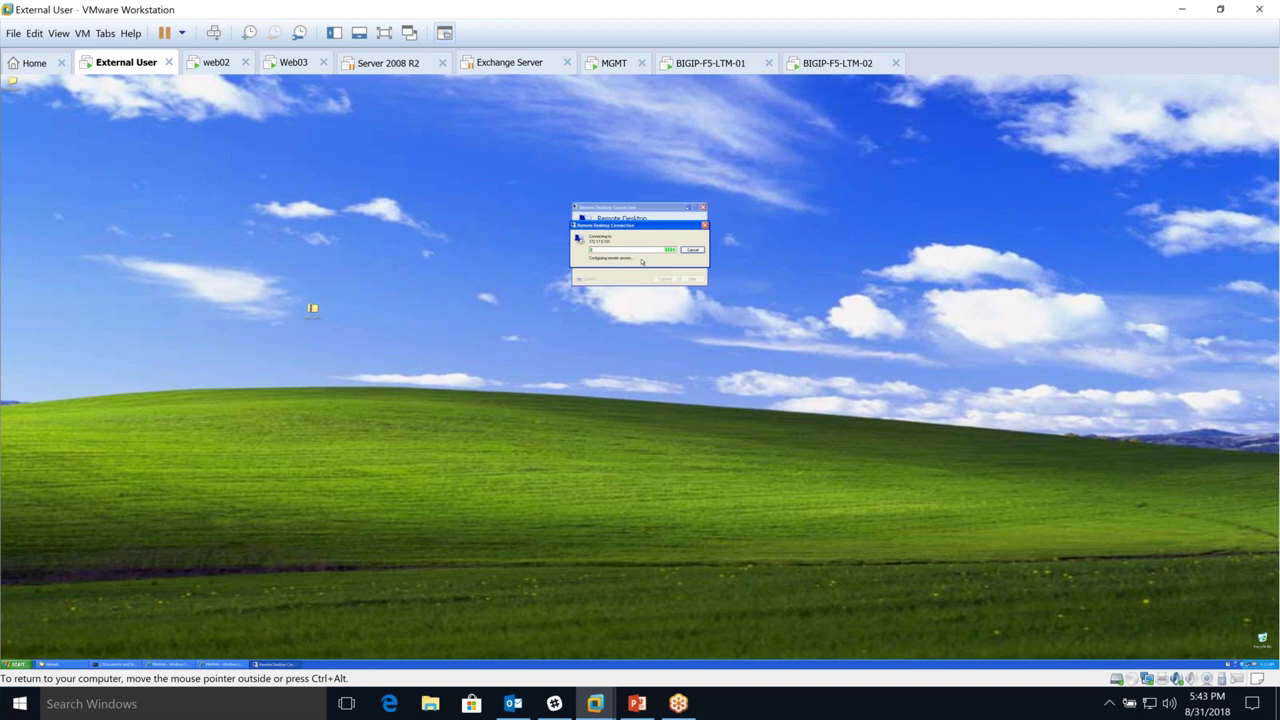
pyautogui.hotkey('ctrl', 'alt')
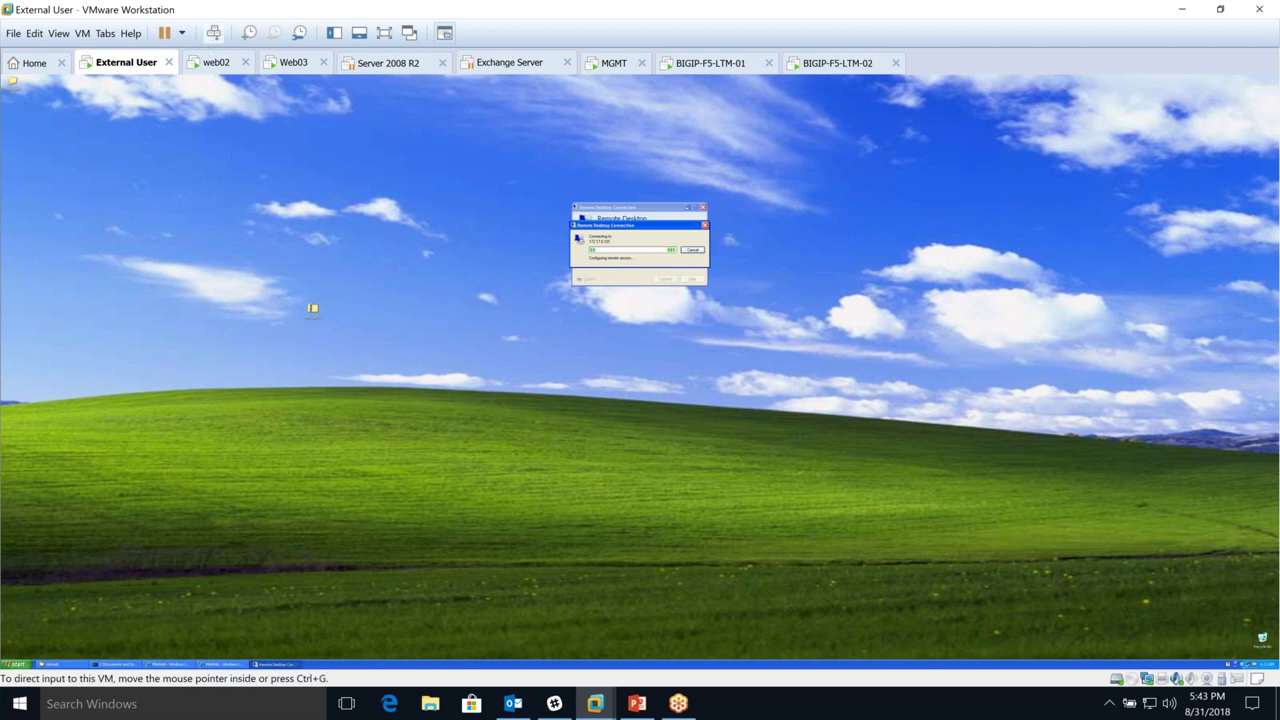
pyautogui.hotkey('ctrl', 'g')
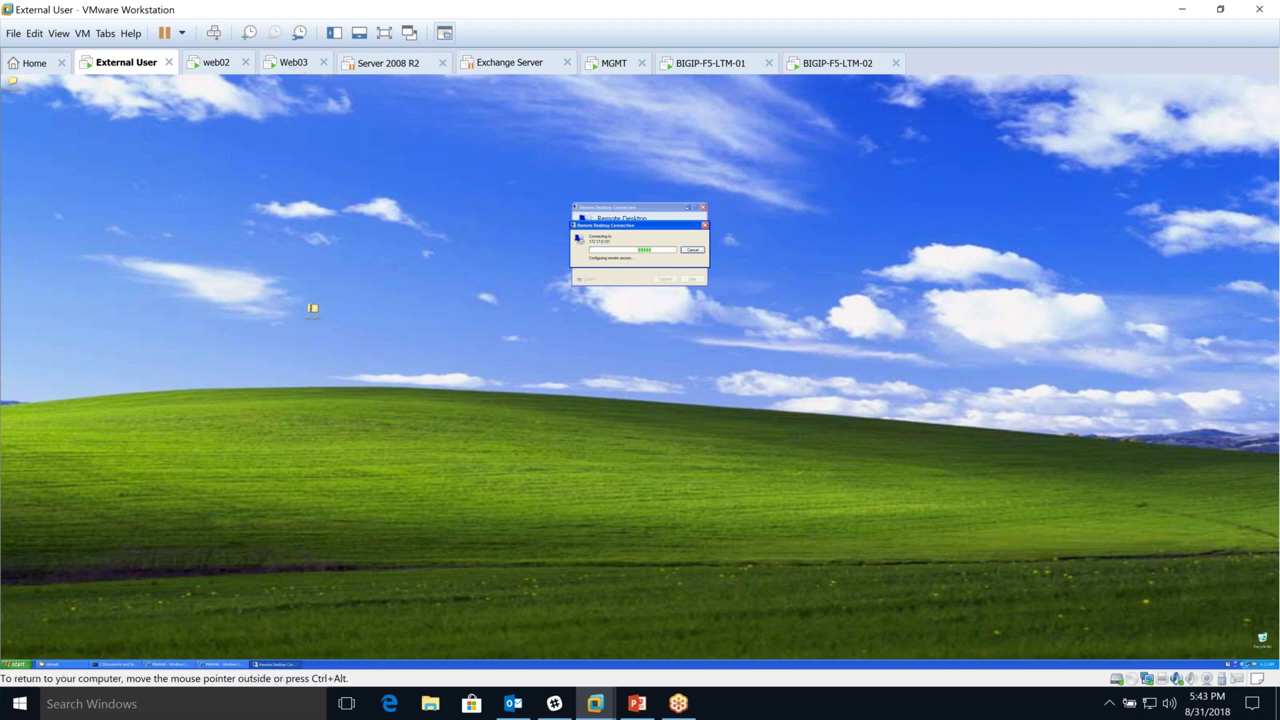
pyautogui.press('Escape')
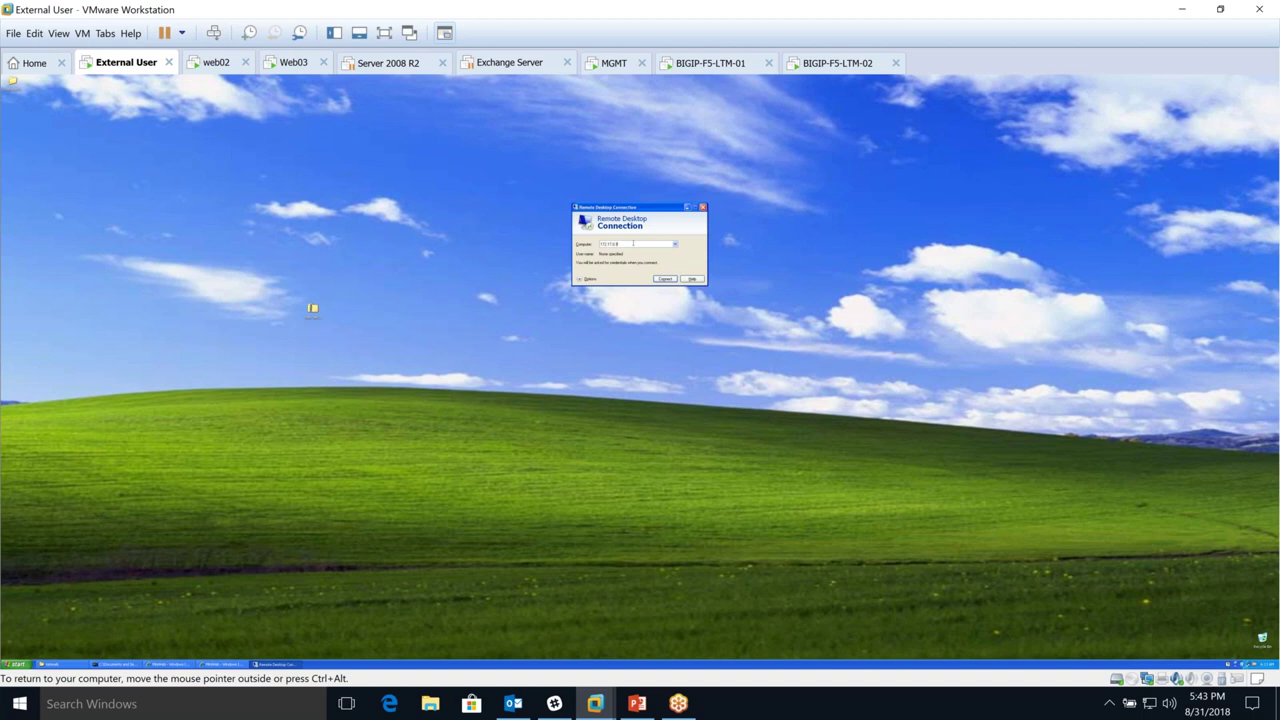
pyautogui.hotkey('ctrl', 'alt')
pyautogui.hotkey('ctrl', 'g')
pyautogui.hotkey('ctrl', 'alt')
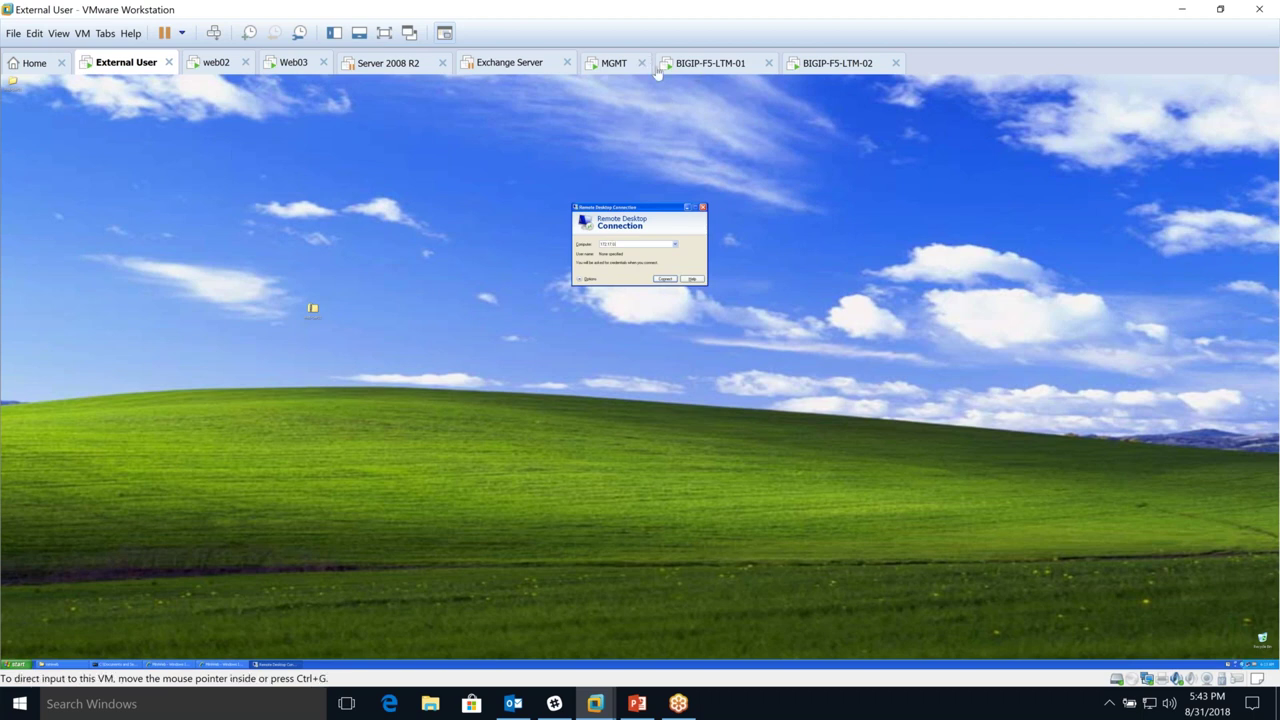
# - In the MGMT virtual machine, open the virtual server list and check the destination address and service port of Test_VS_rdp_3389
pyautogui.click(612, 66)
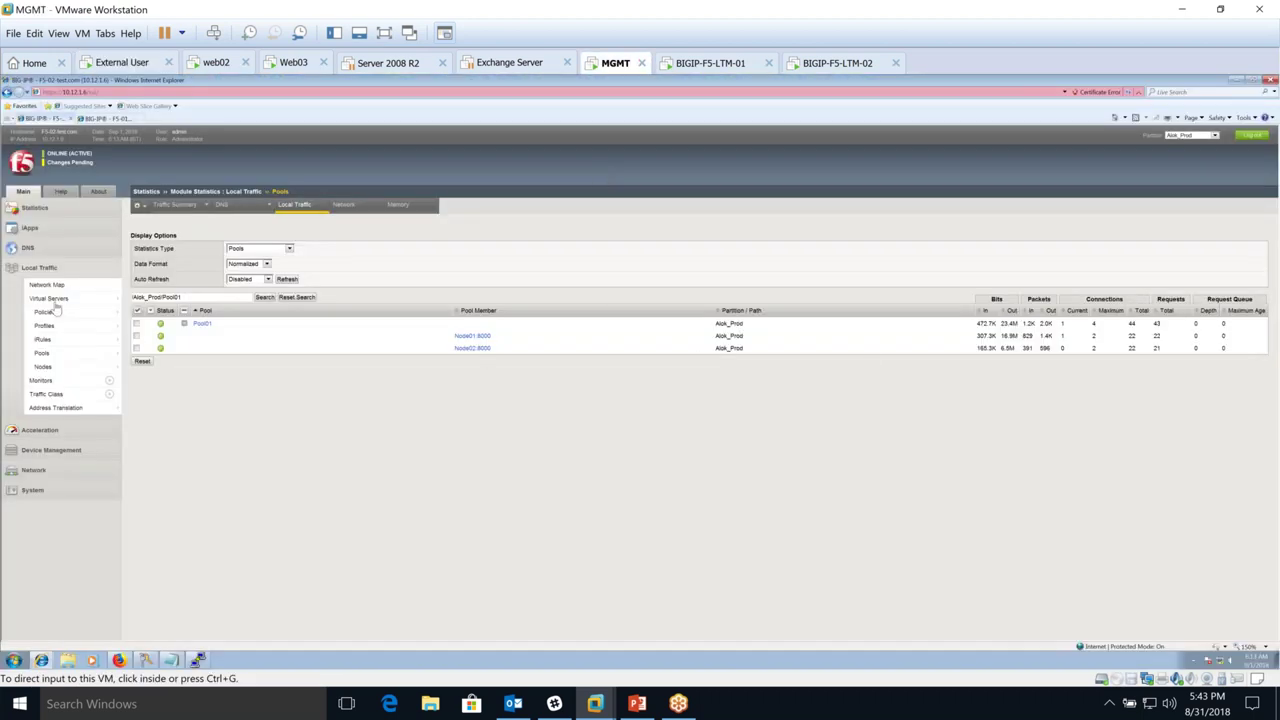
pyautogui.moveTo(52, 299)
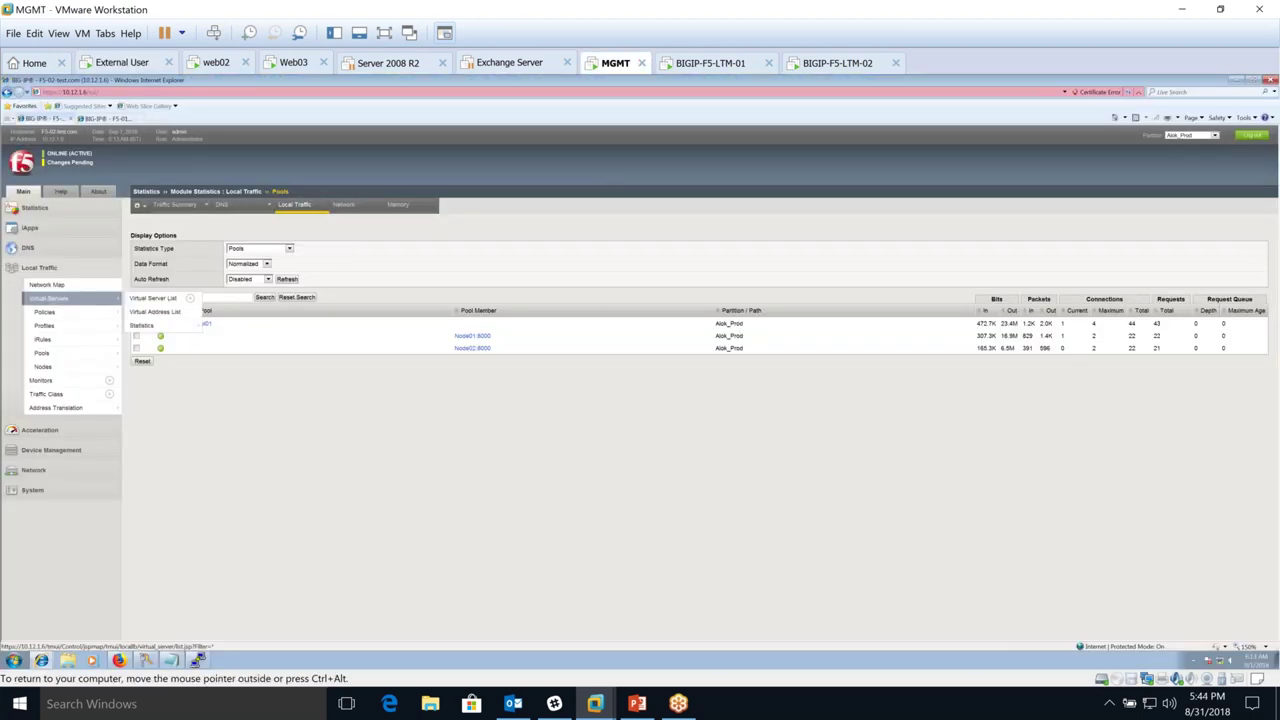
pyautogui.click(153, 298)
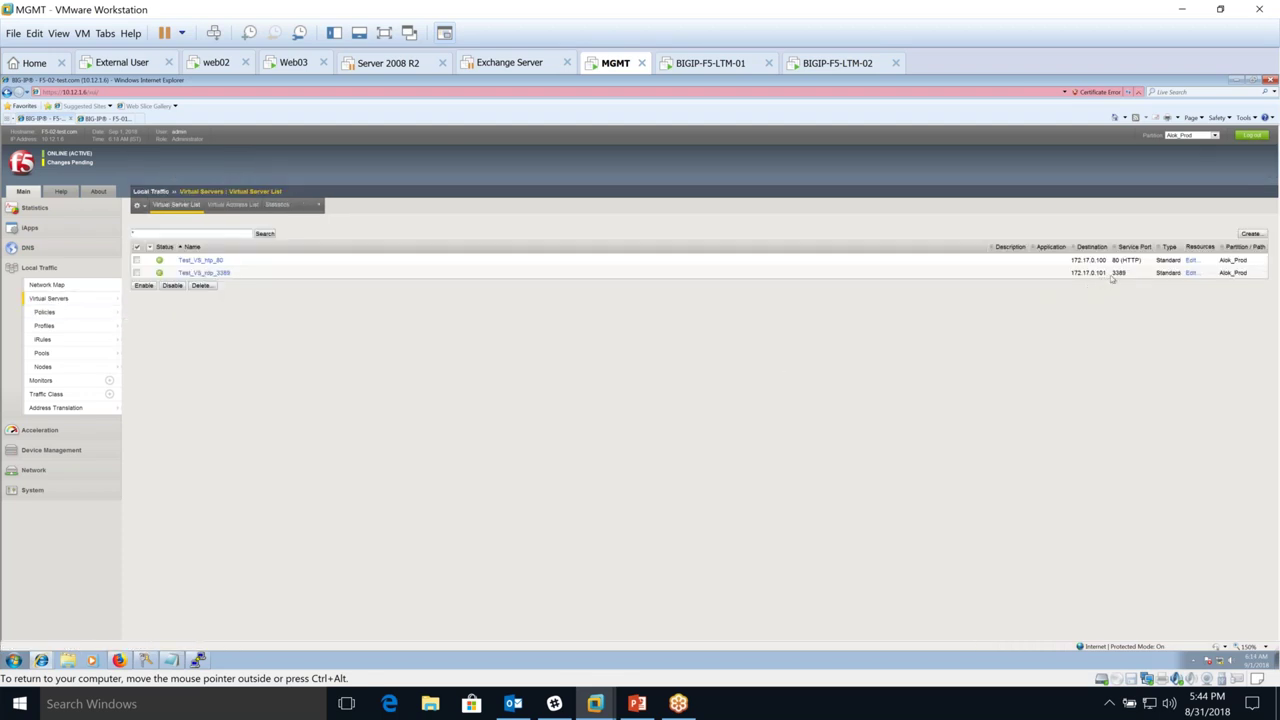
pyautogui.moveTo(1110, 273); pyautogui.dragTo(1250, 274)
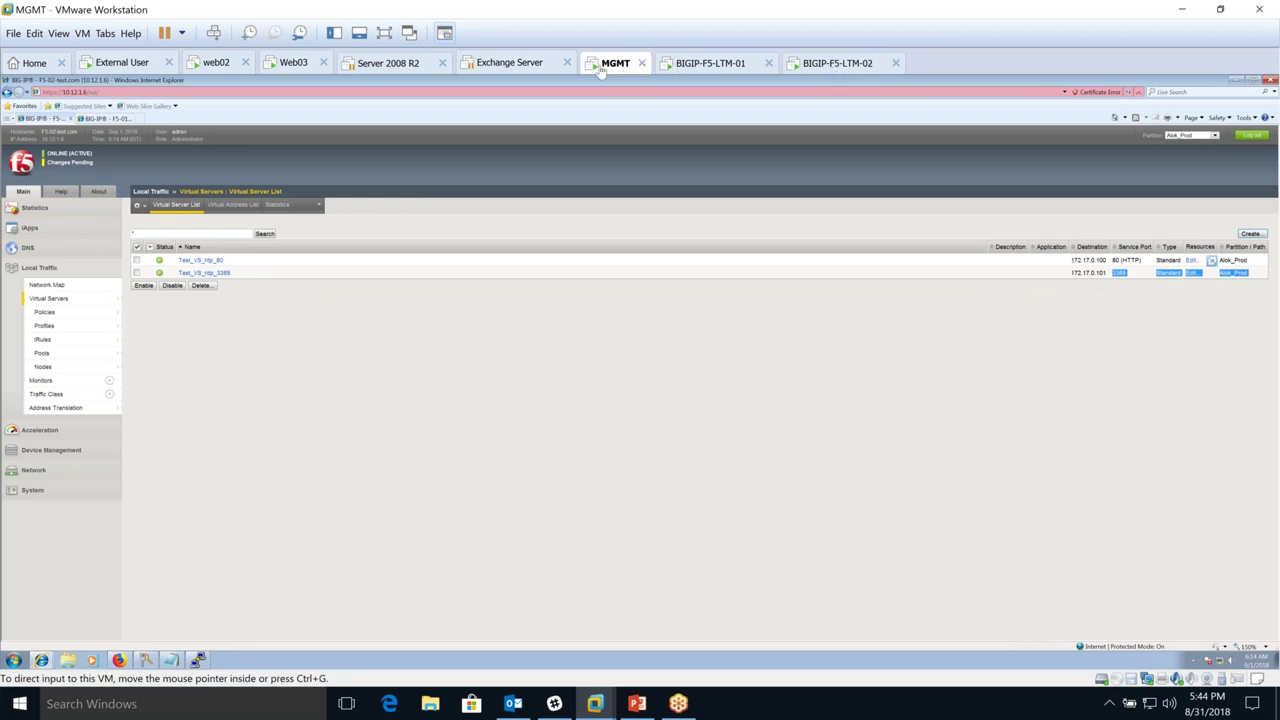
# - Back in the External User virtual machine, try the remote desktop connection again and dismiss the resulting message
pyautogui.click(126, 66)
pyautogui.click(480, 463)
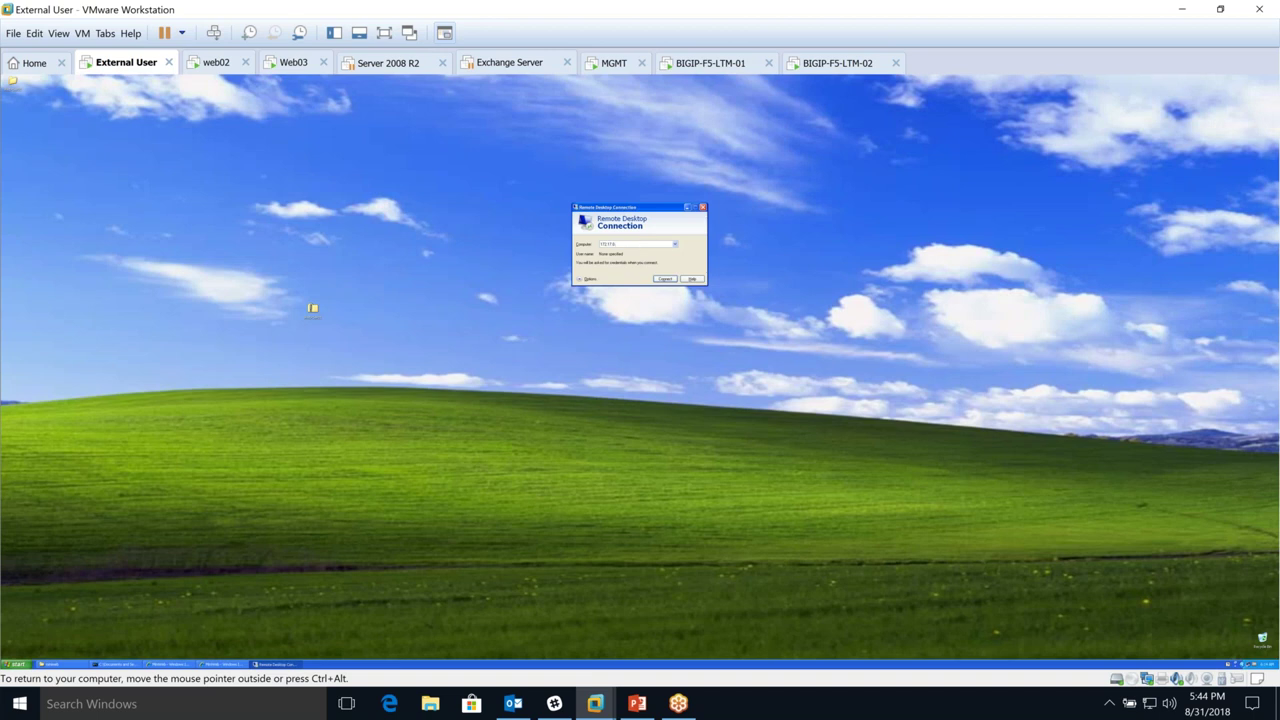
pyautogui.press('Return')
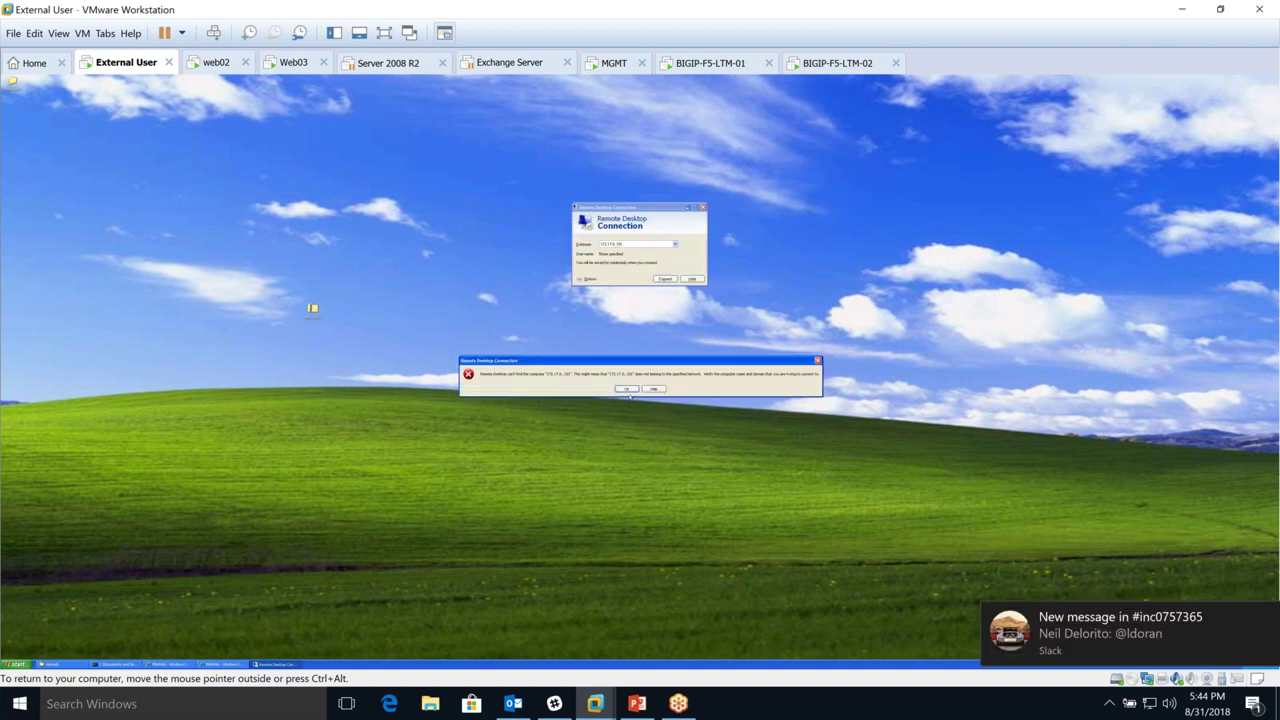
pyautogui.click(627, 389)
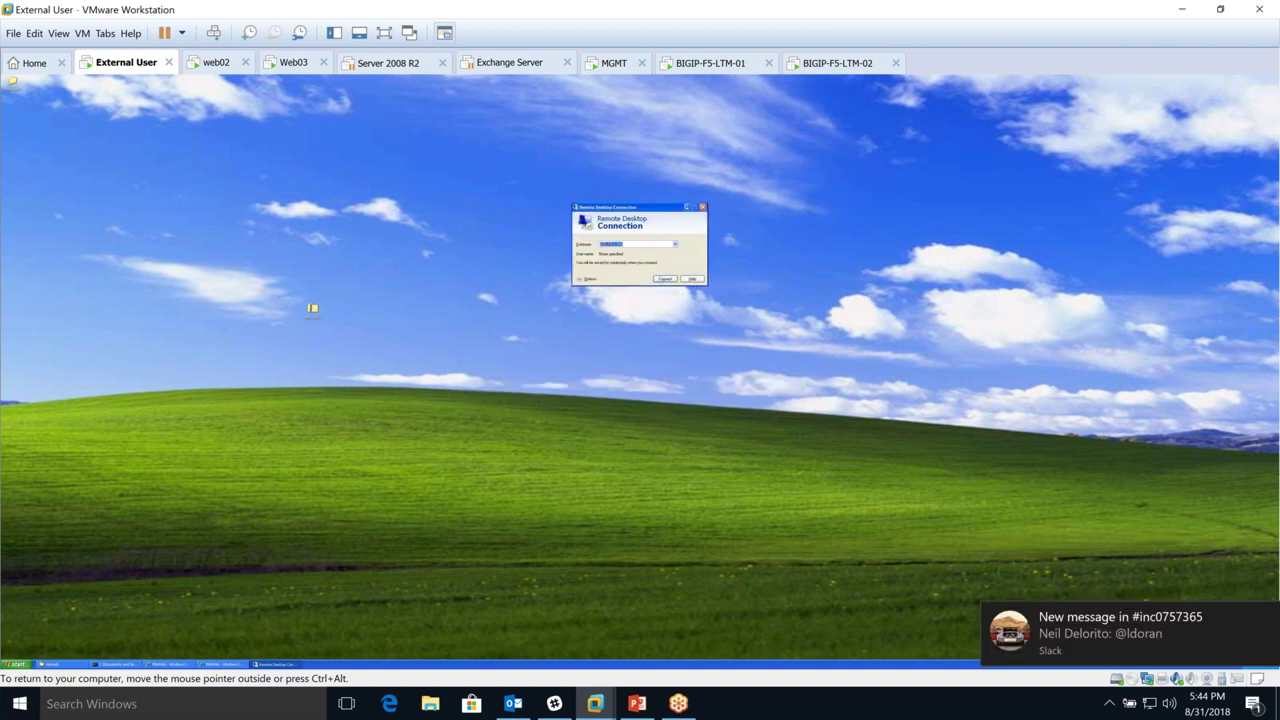
# - In the External User machine's System Properties, allow users to connect remotely to this computer and apply the change
pyautogui.click(14, 665)
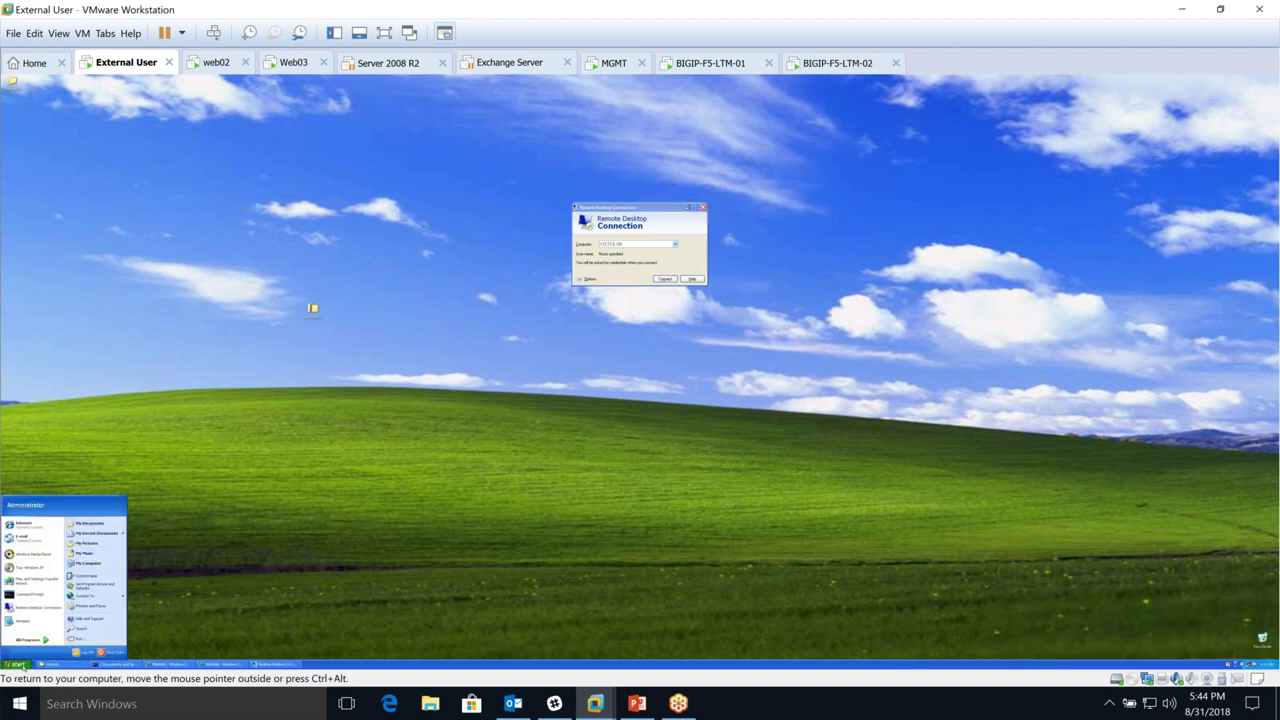
pyautogui.rightClick(92, 563)
pyautogui.click(115, 615)
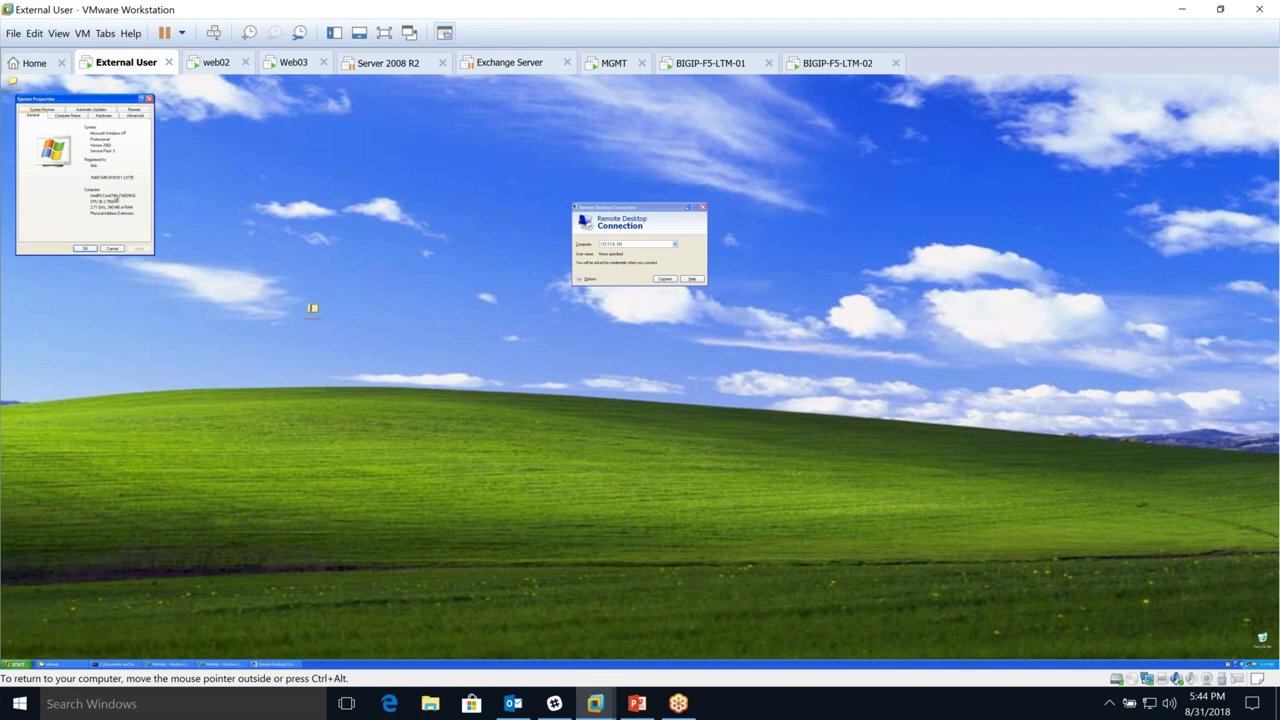
pyautogui.click(70, 116)
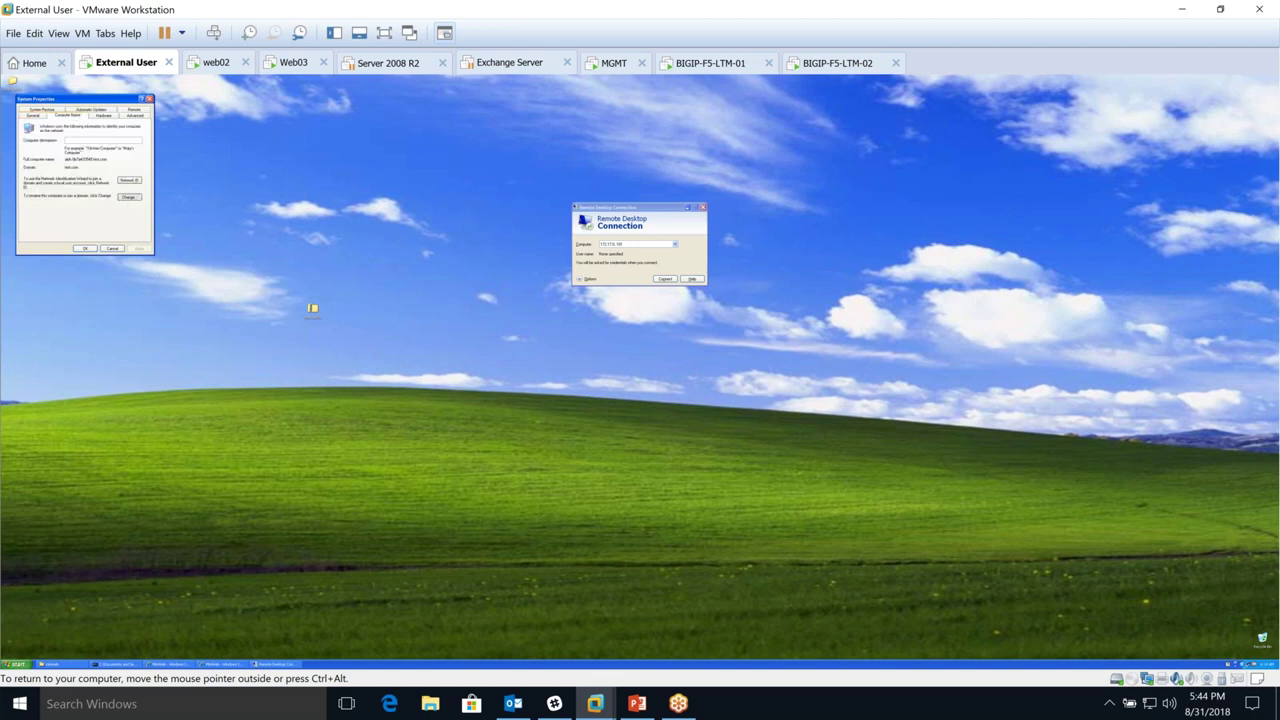
pyautogui.click(128, 197)
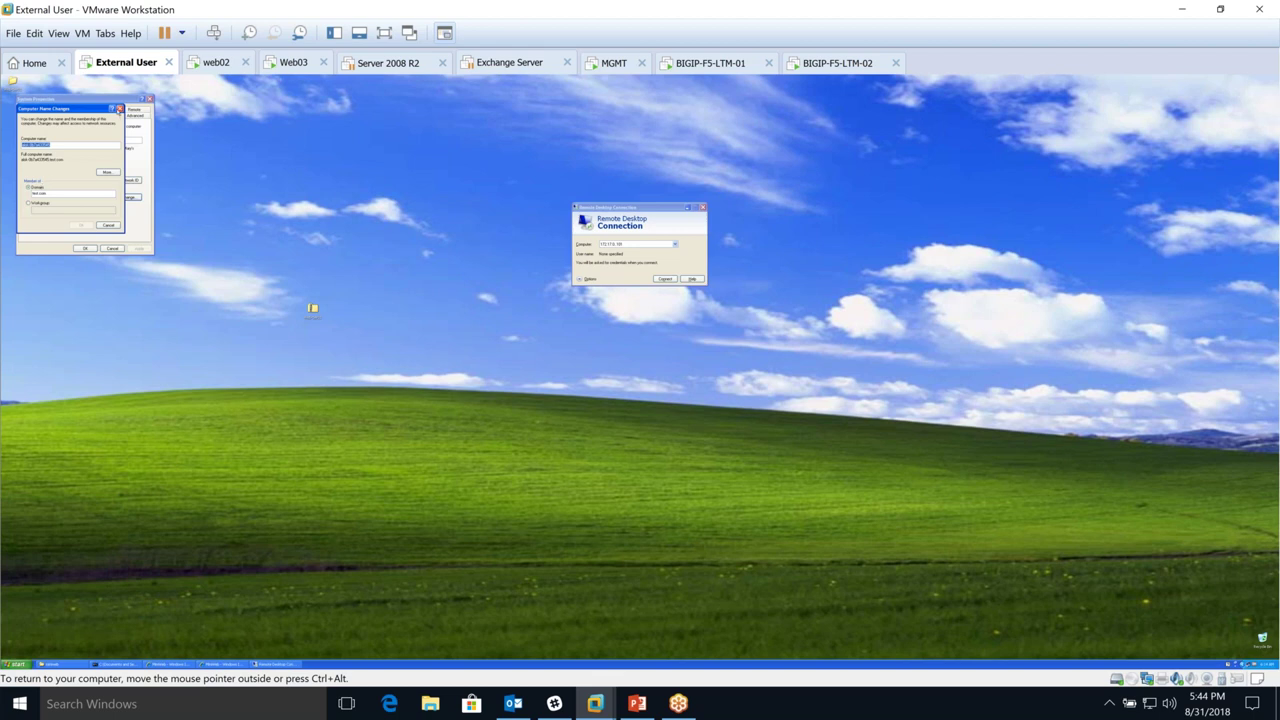
pyautogui.click(119, 108)
pyautogui.click(134, 108)
pyautogui.click(29, 177)
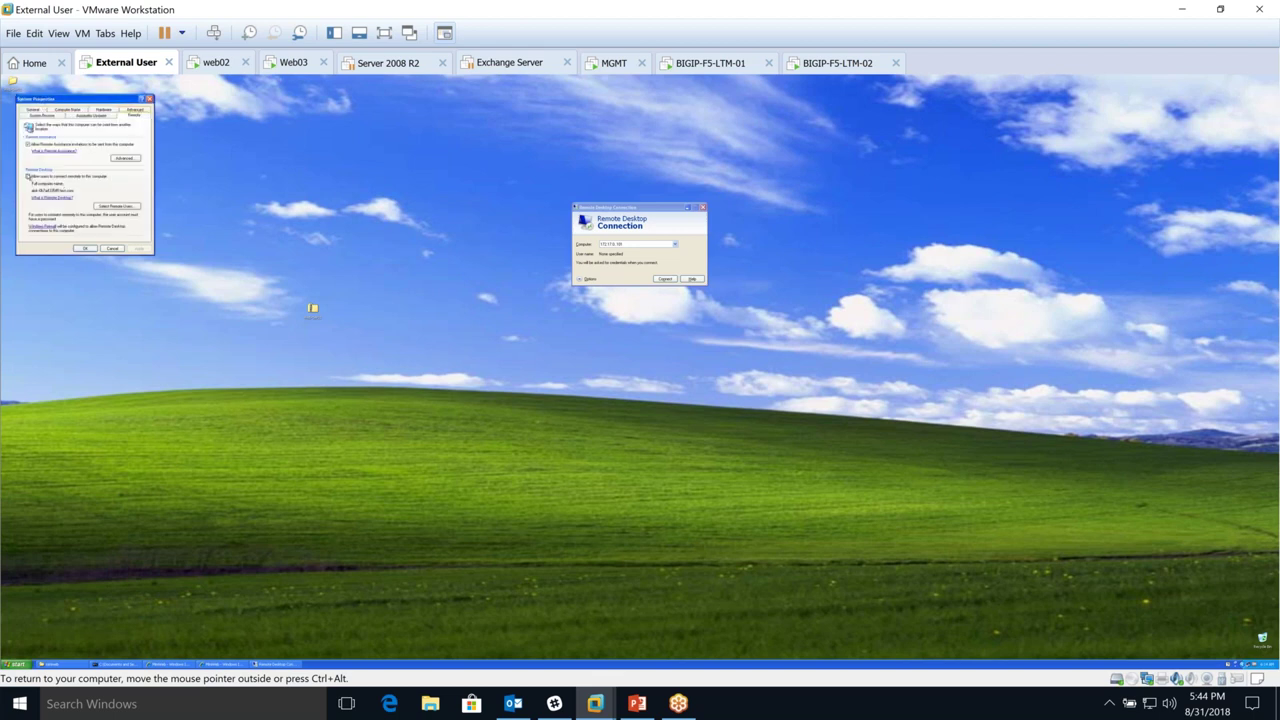
pyautogui.click(139, 248)
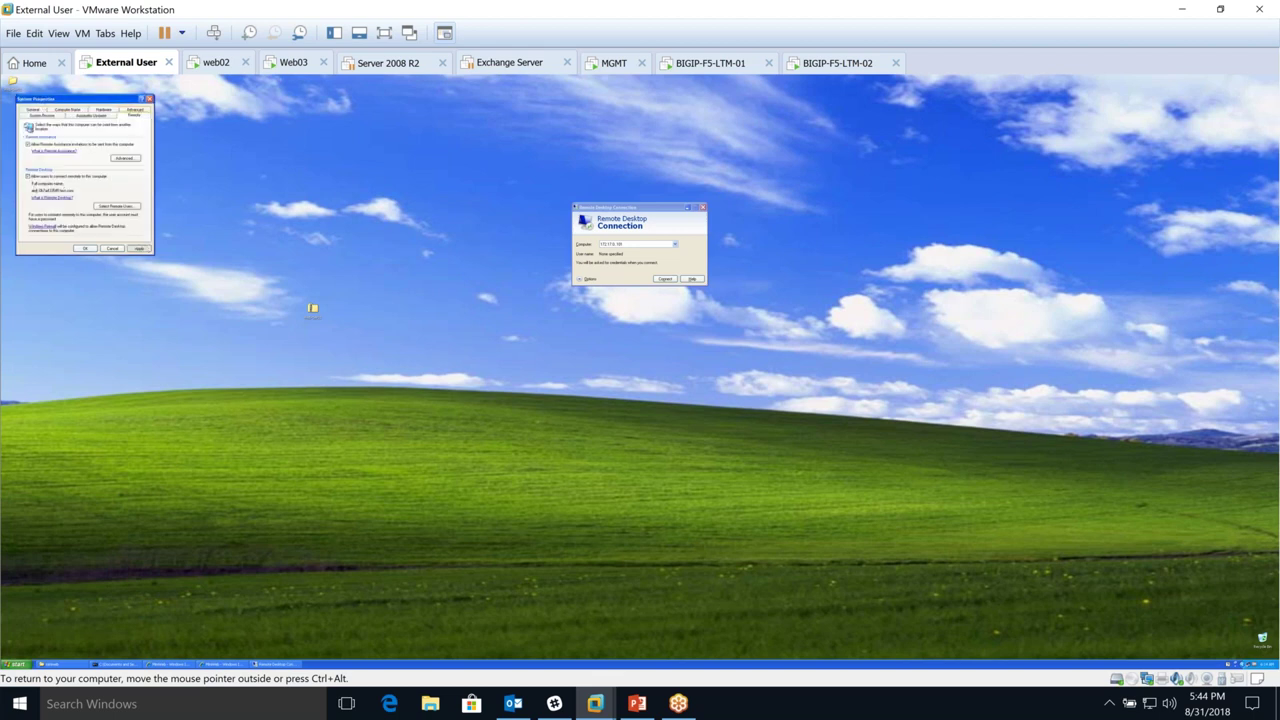
pyautogui.click(84, 248)
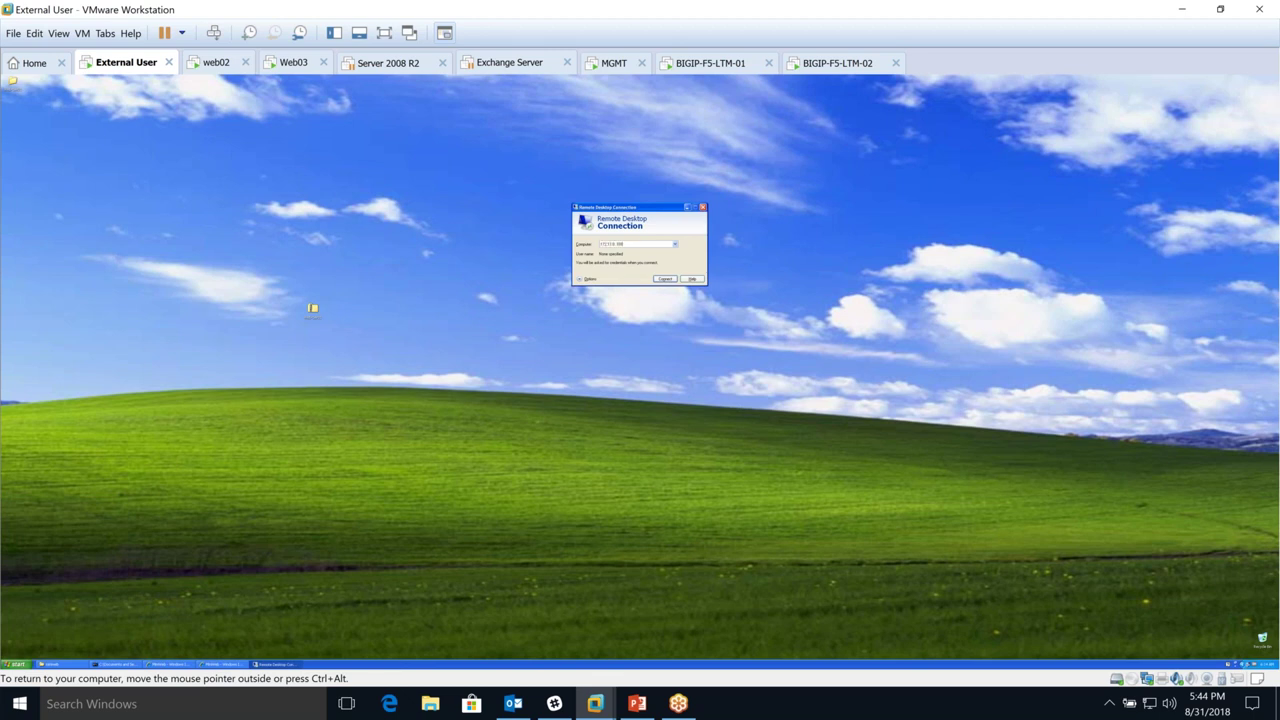
# - Re-enter the RDP virtual server's address in Remote Desktop Connection and start connecting
pyautogui.doubleClick(598, 243)
pyautogui.write('1')
pyautogui.press('Return')
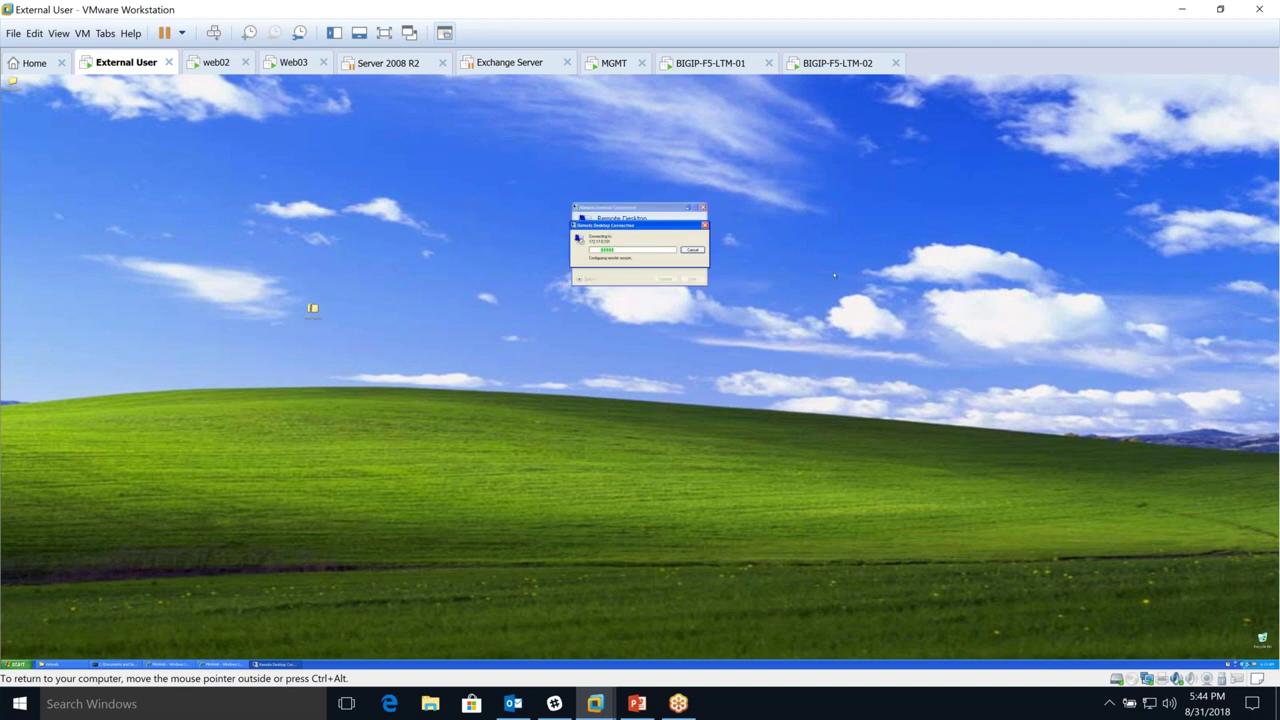
# - In the MGMT virtual machine, set the HTTP Profile of virtual server Test_VS_rdp_3389 to None and save the update
pyautogui.click(614, 66)
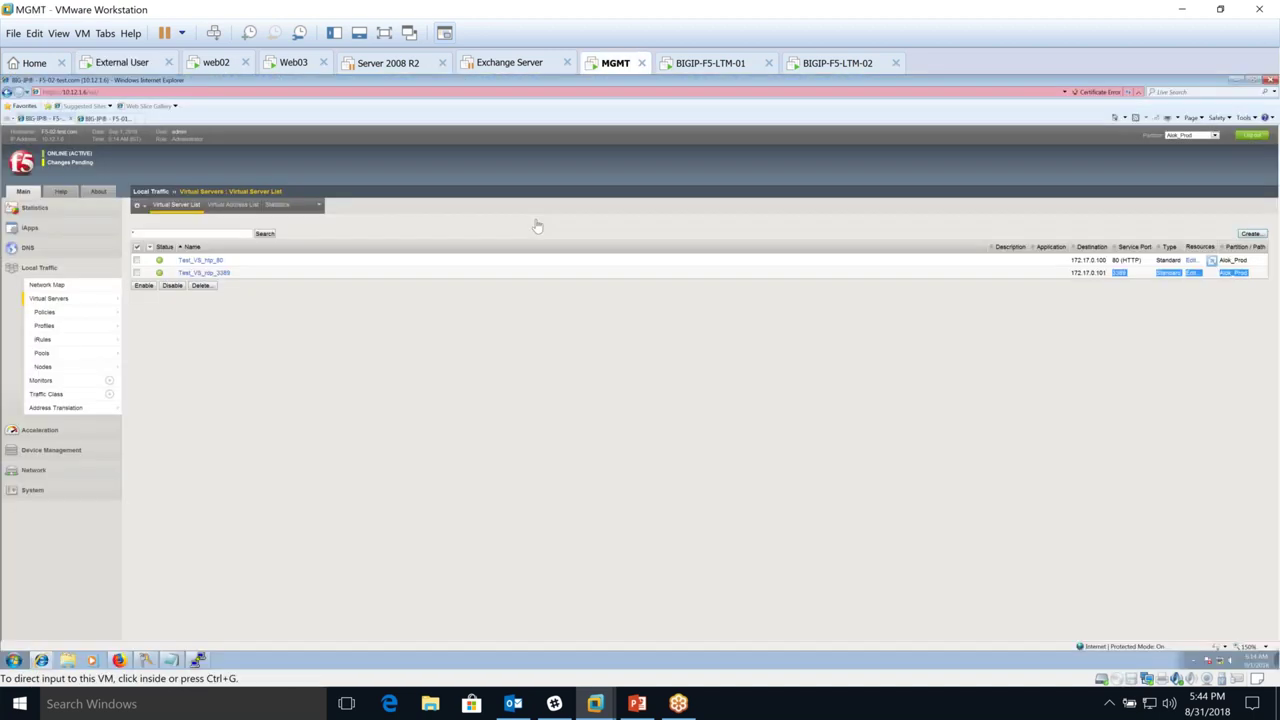
pyautogui.click(214, 279)
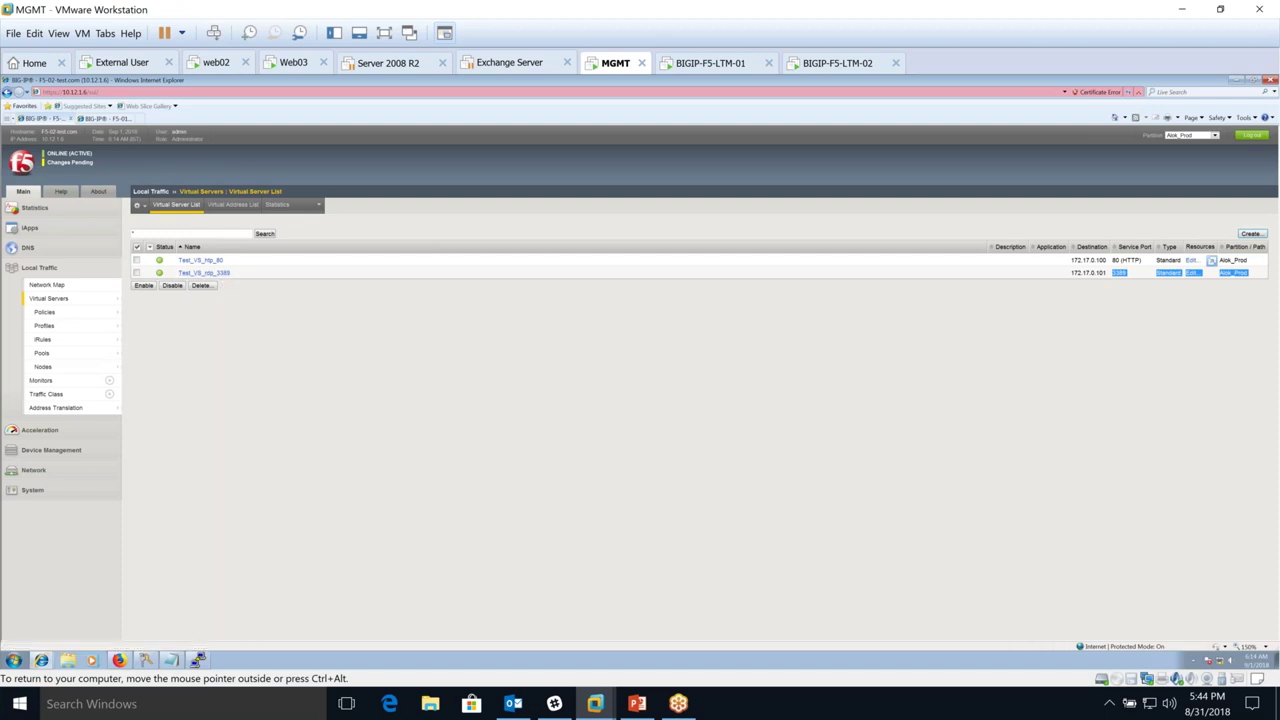
pyautogui.click(201, 273)
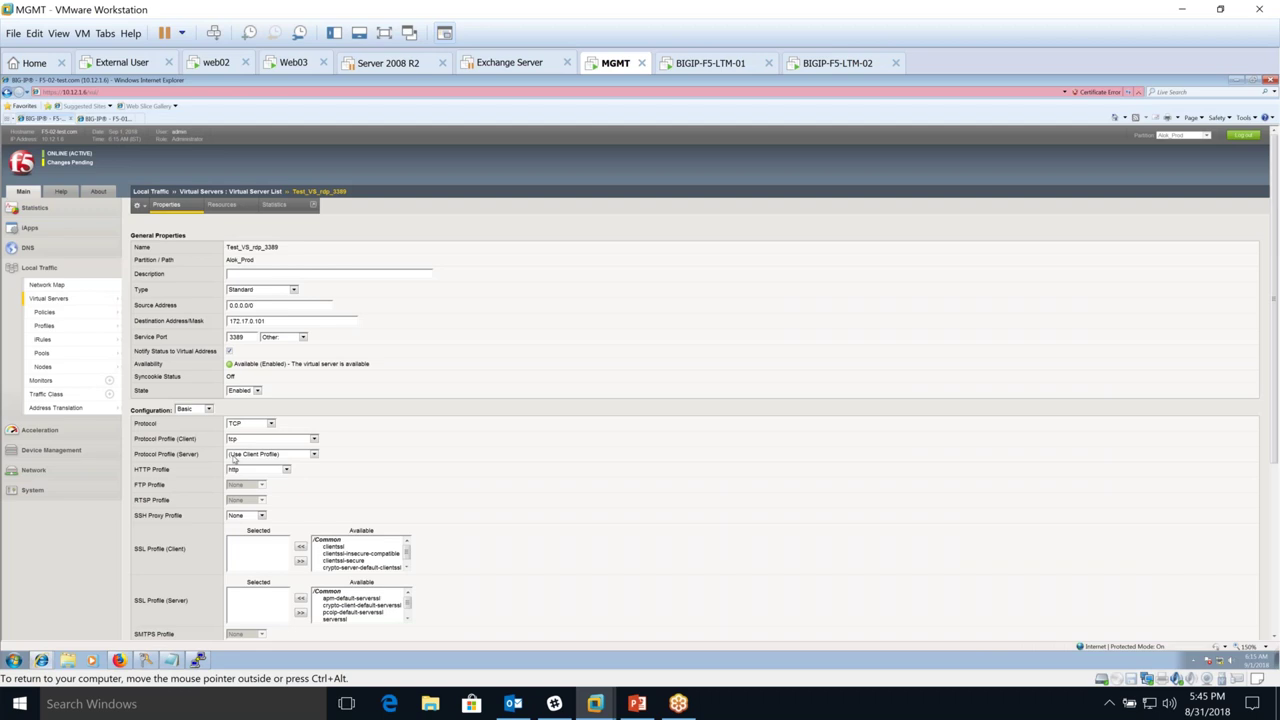
pyautogui.click(245, 469)
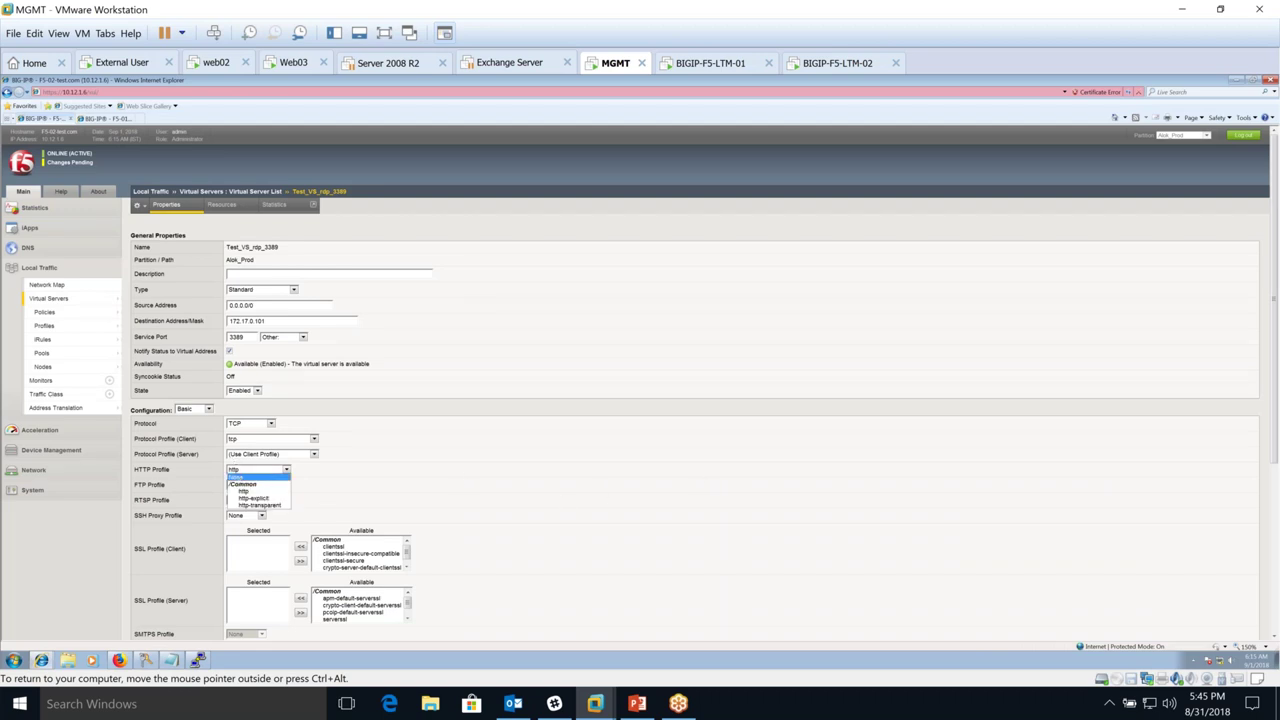
pyautogui.click(240, 477)
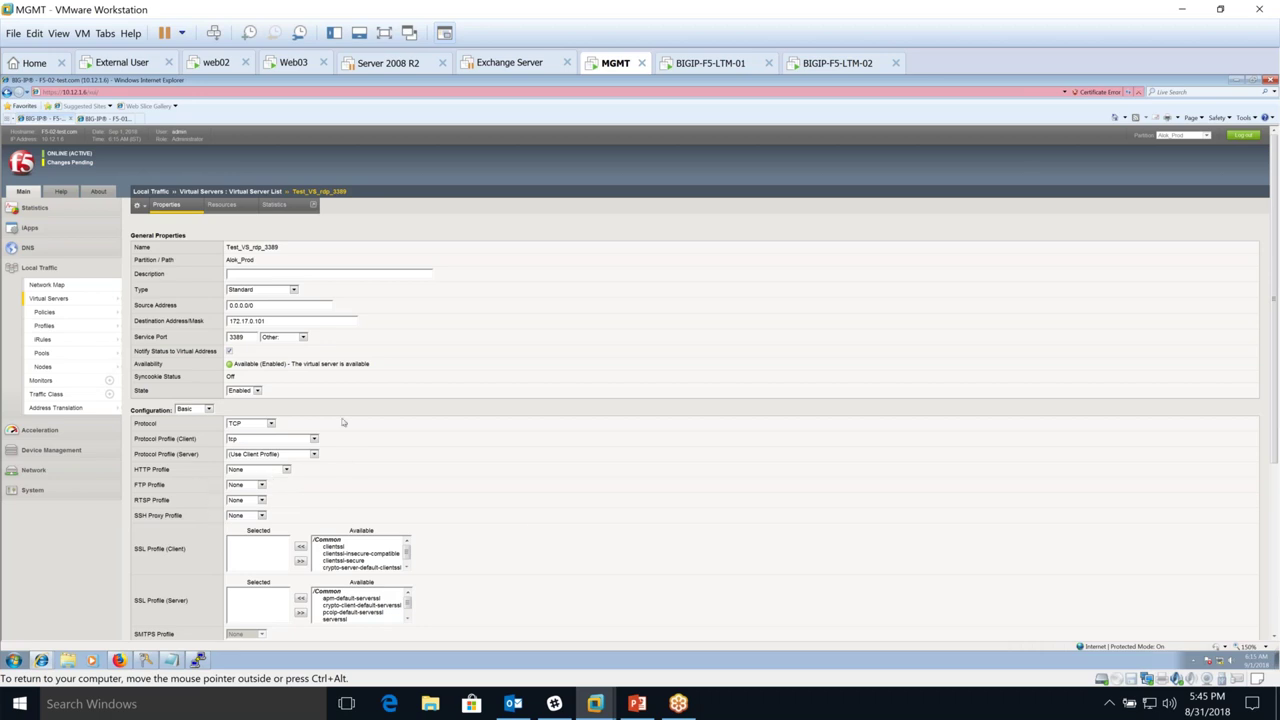
pyautogui.moveTo(245, 339); pyautogui.dragTo(213, 337)
pyautogui.scroll(-1, 386, 444)
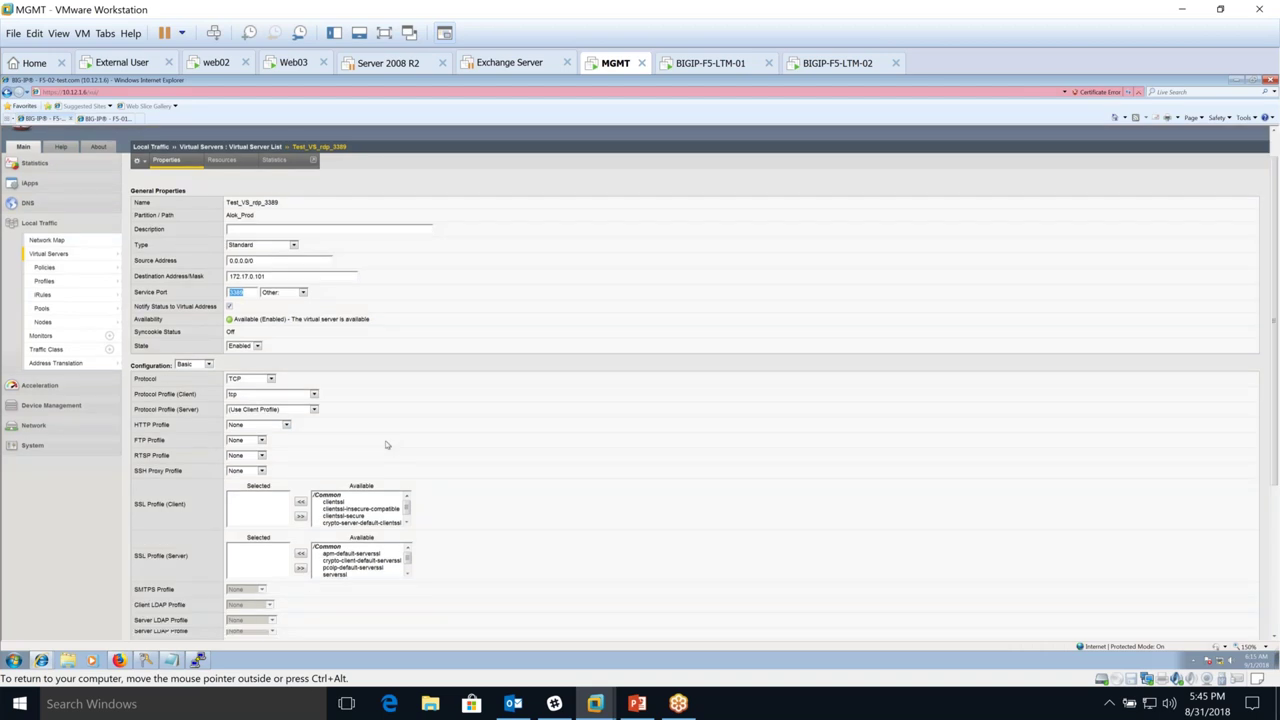
pyautogui.scroll(-5, 386, 444)
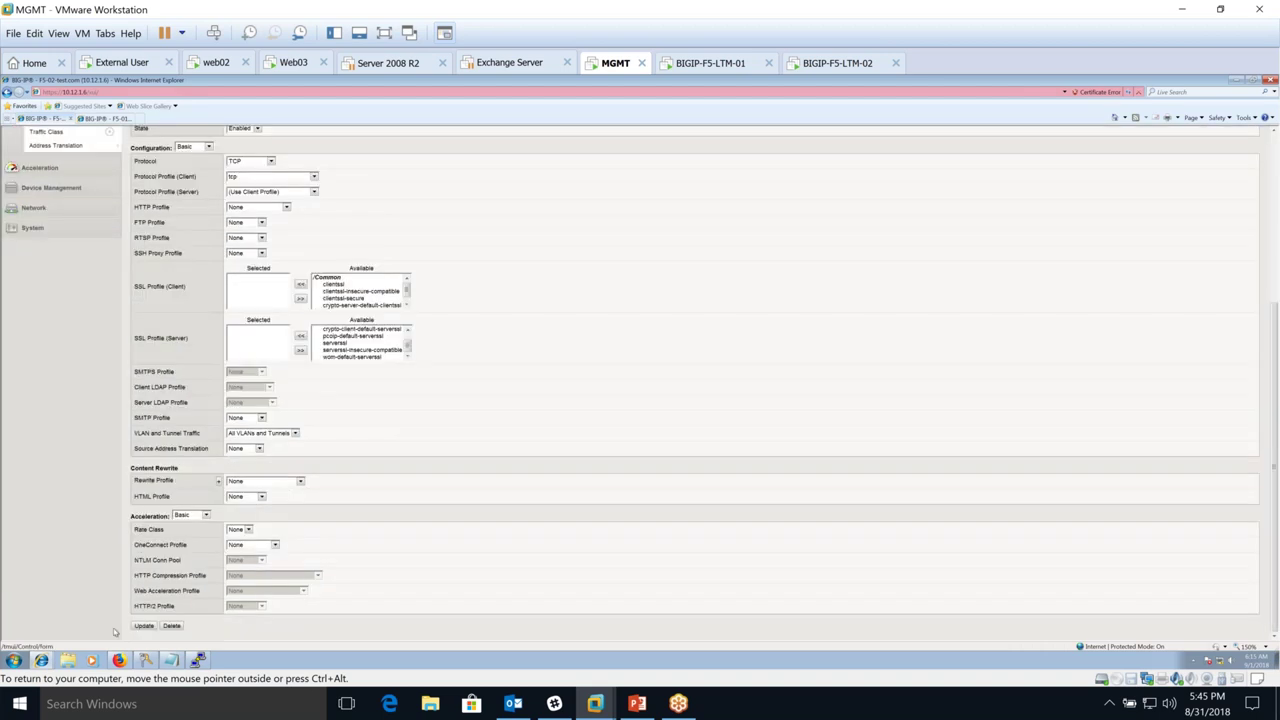
pyautogui.click(144, 626)
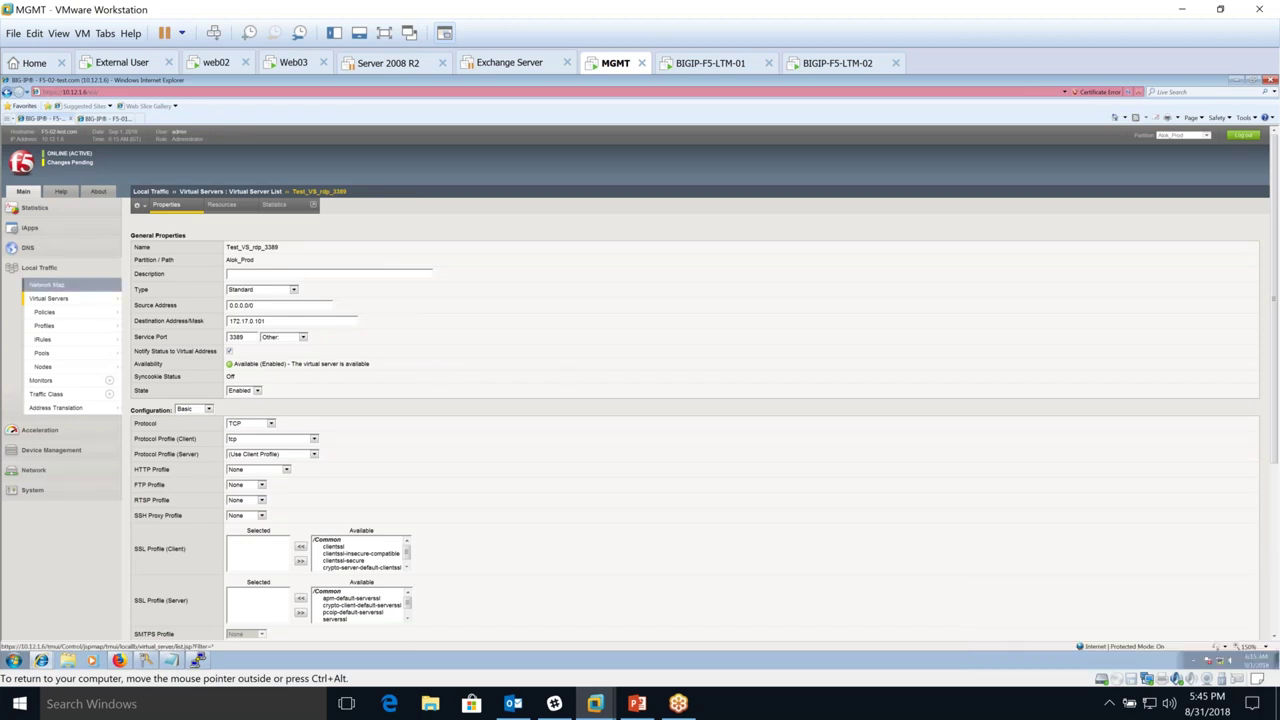
# - In the External User virtual machine, cancel the pending remote desktop connection, try connecting again, and close Remote Desktop Connection
pyautogui.click(122, 62)
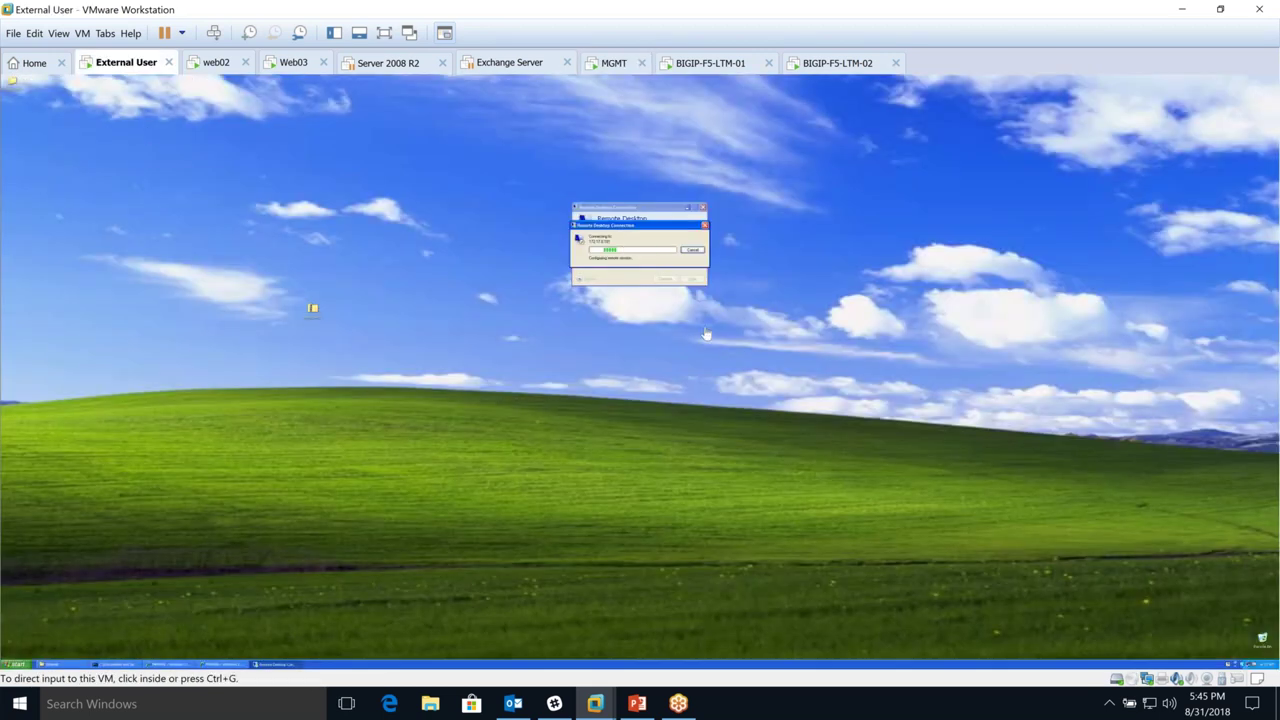
pyautogui.click(695, 250)
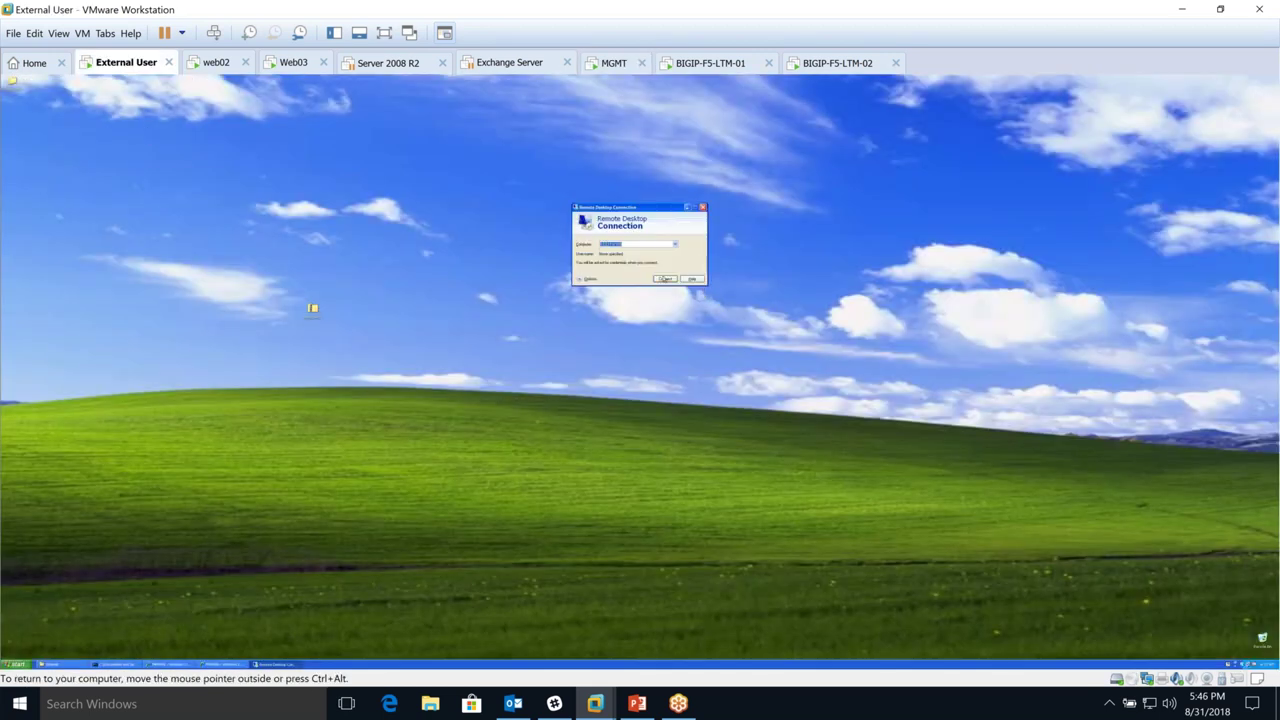
pyautogui.click(665, 279)
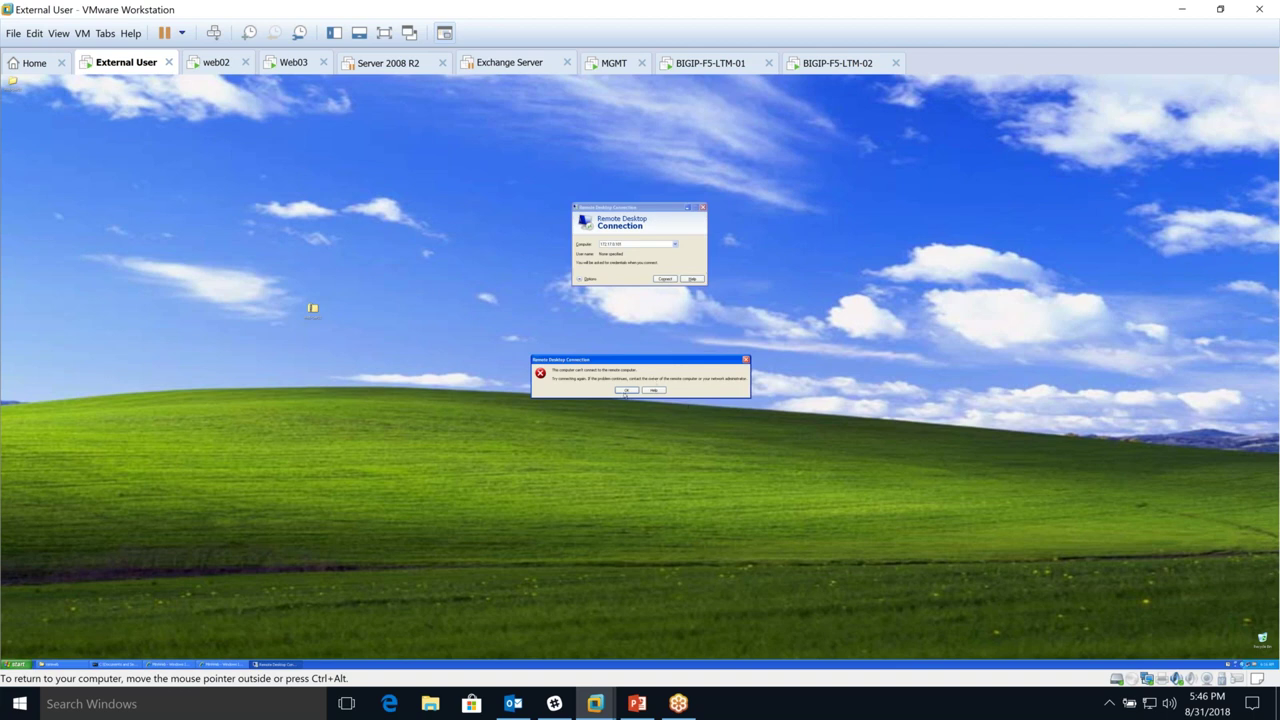
pyautogui.click(625, 391)
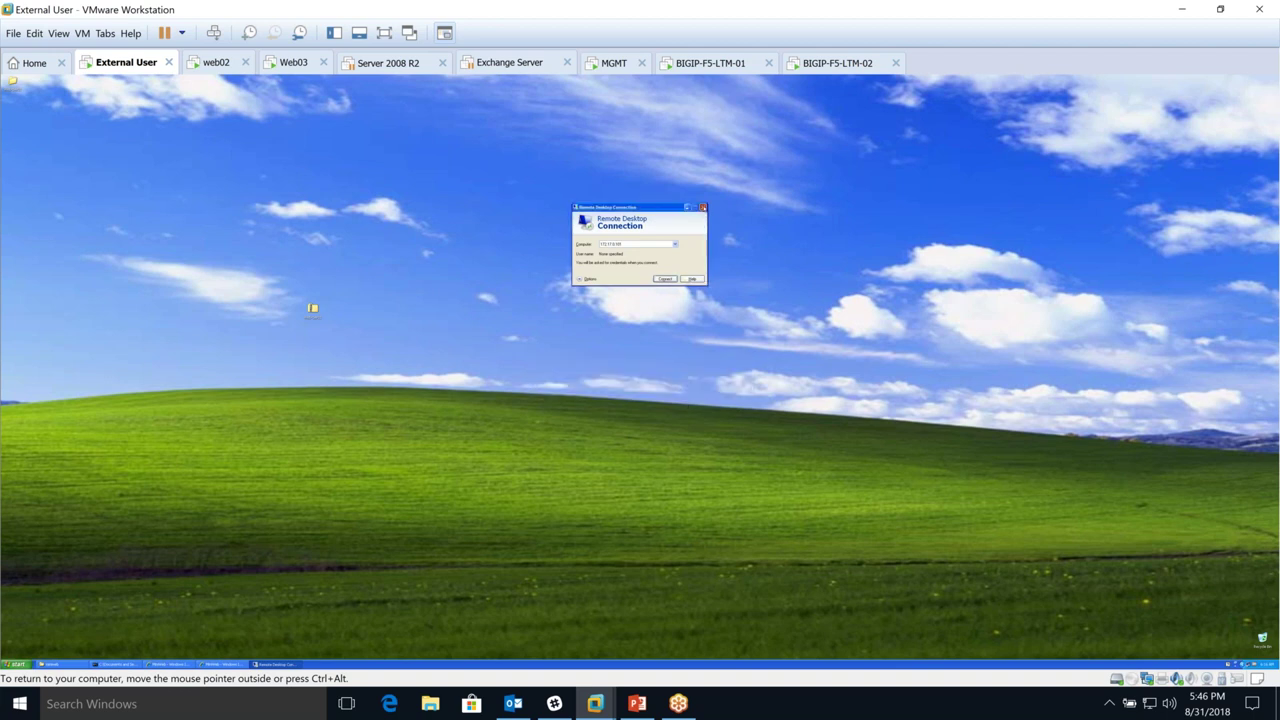
pyautogui.click(702, 207)
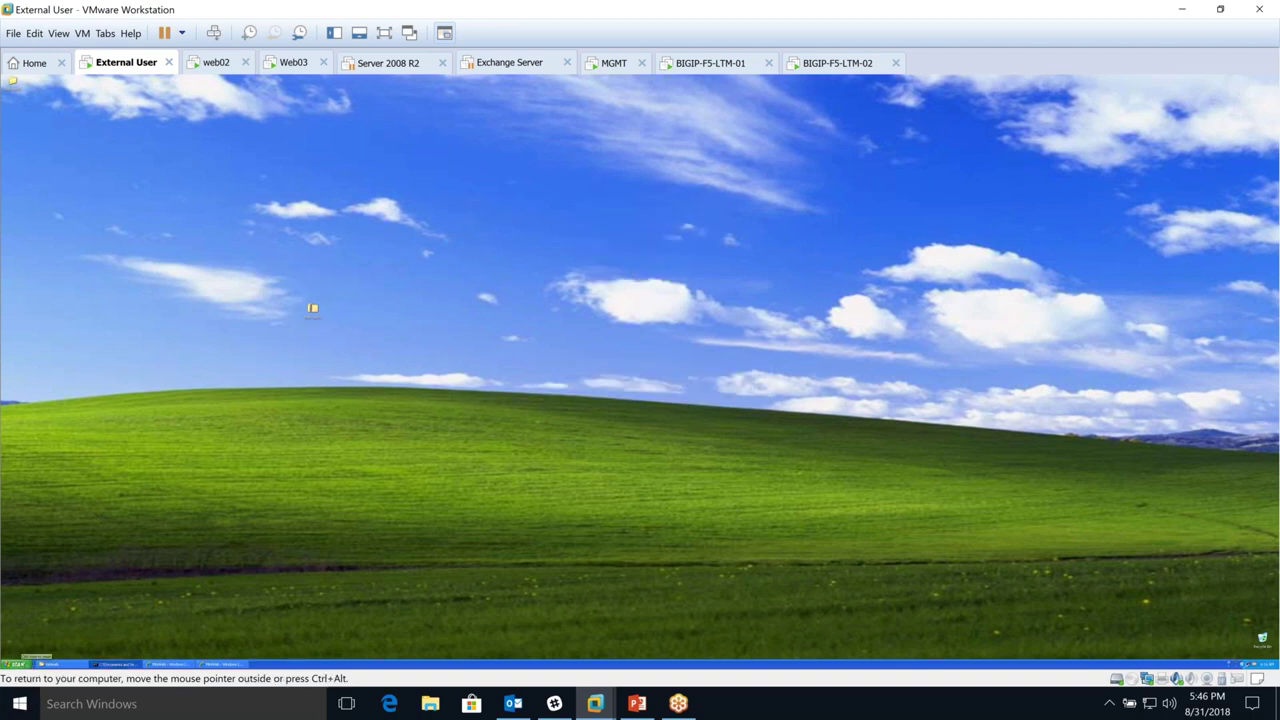
# - Open Command Prompt and test the RDP virtual server with telnet to 172.17.0.101, moving the window towards the desktop's centre
pyautogui.click(16, 664)
pyautogui.click(30, 594)
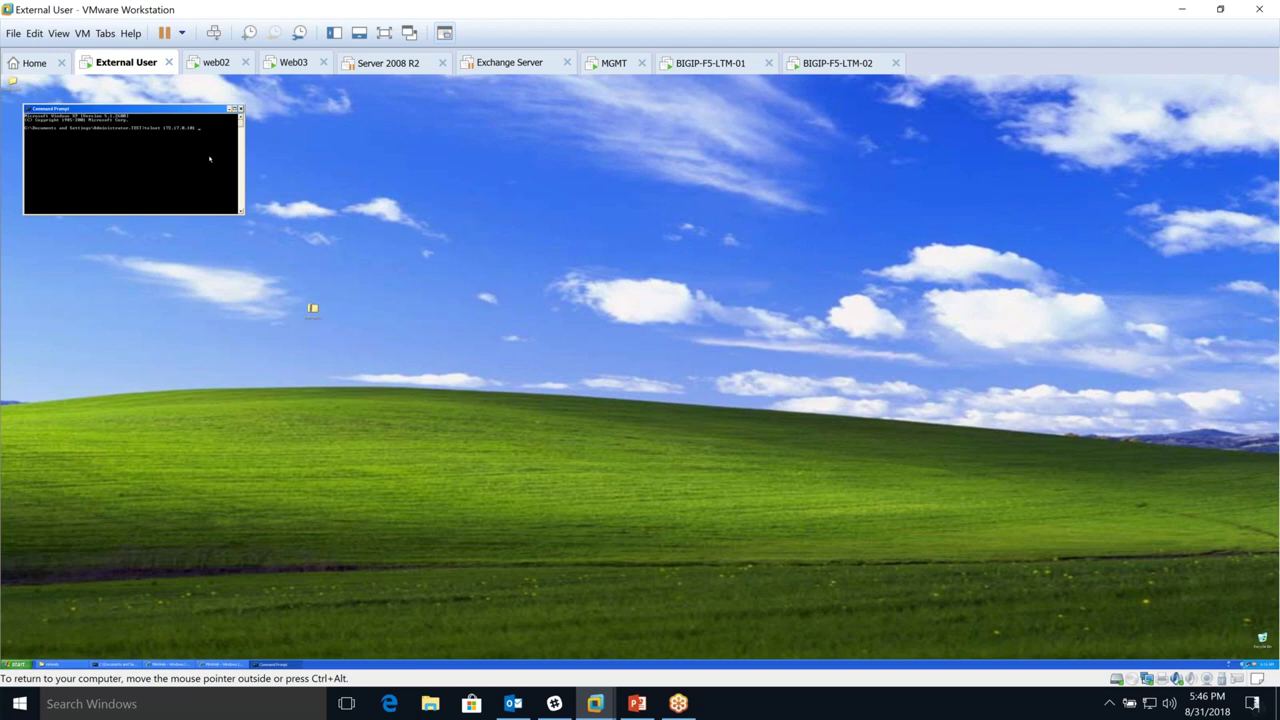
pyautogui.press('Return')
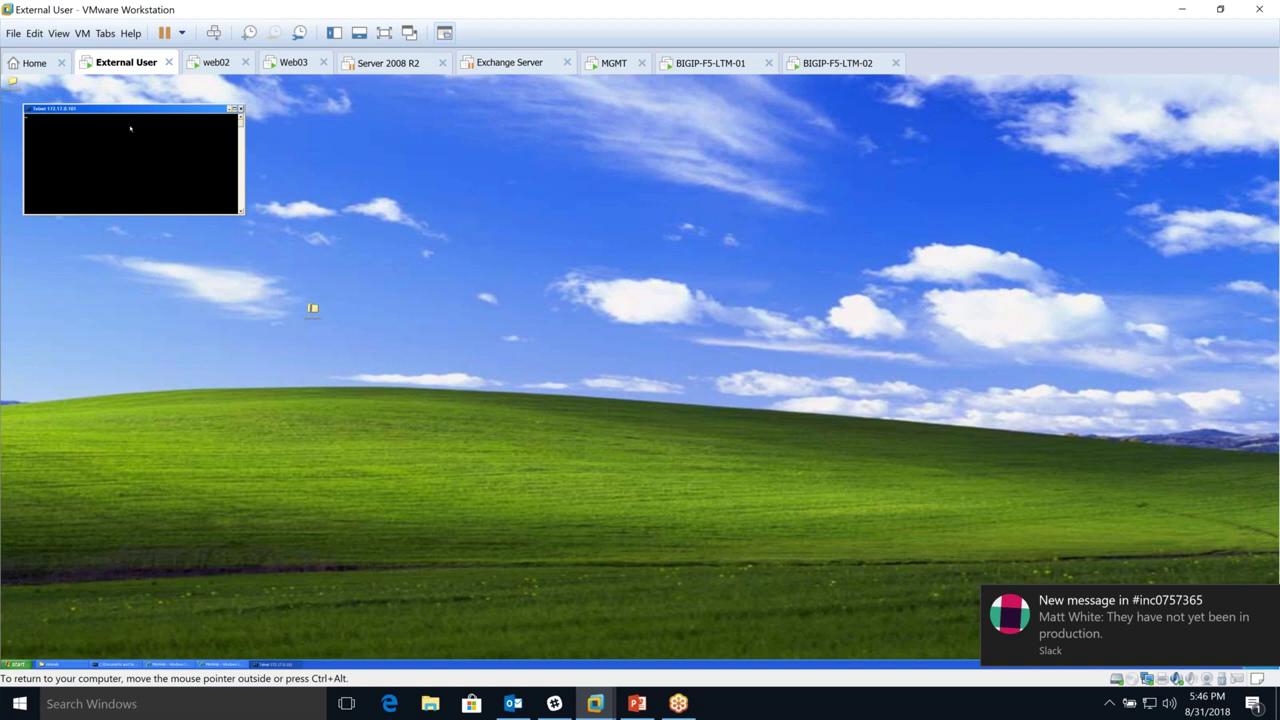
pyautogui.moveTo(101, 110); pyautogui.dragTo(777, 260)
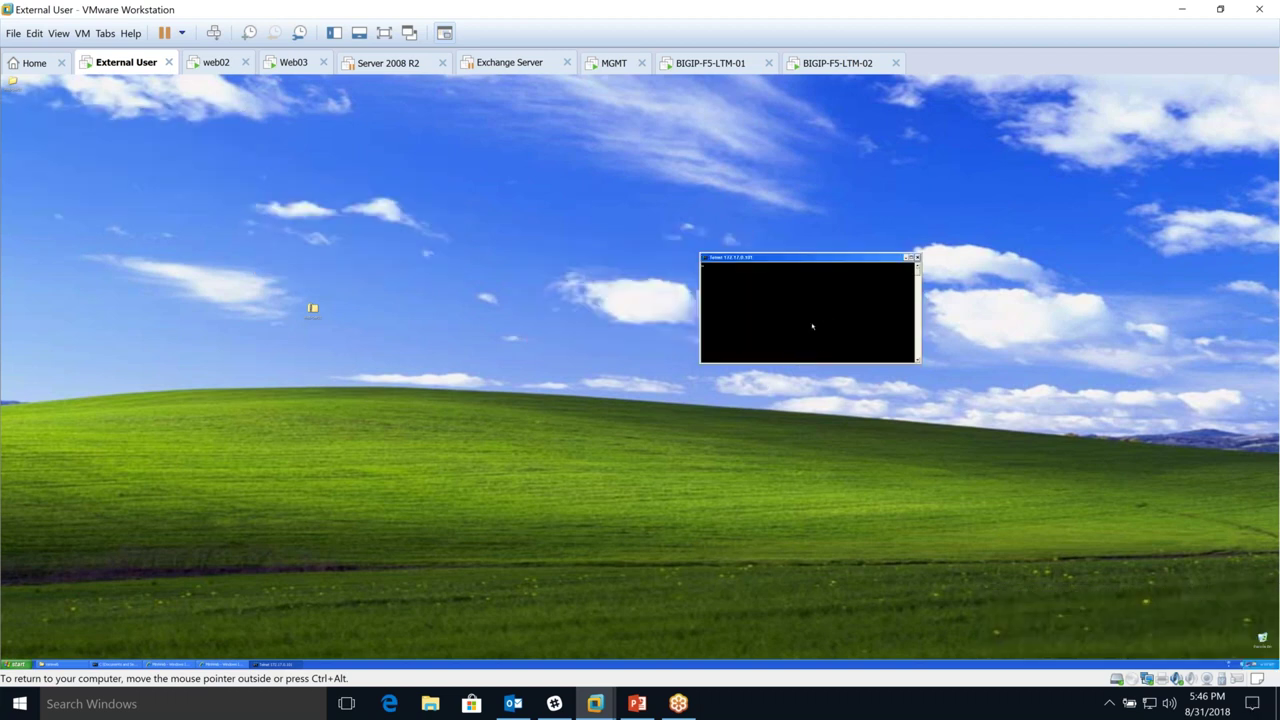
# - Try to reach 172.17.0.101 on the RDP port in Internet Explorer, select the address, and close the browser
pyautogui.click(17, 664)
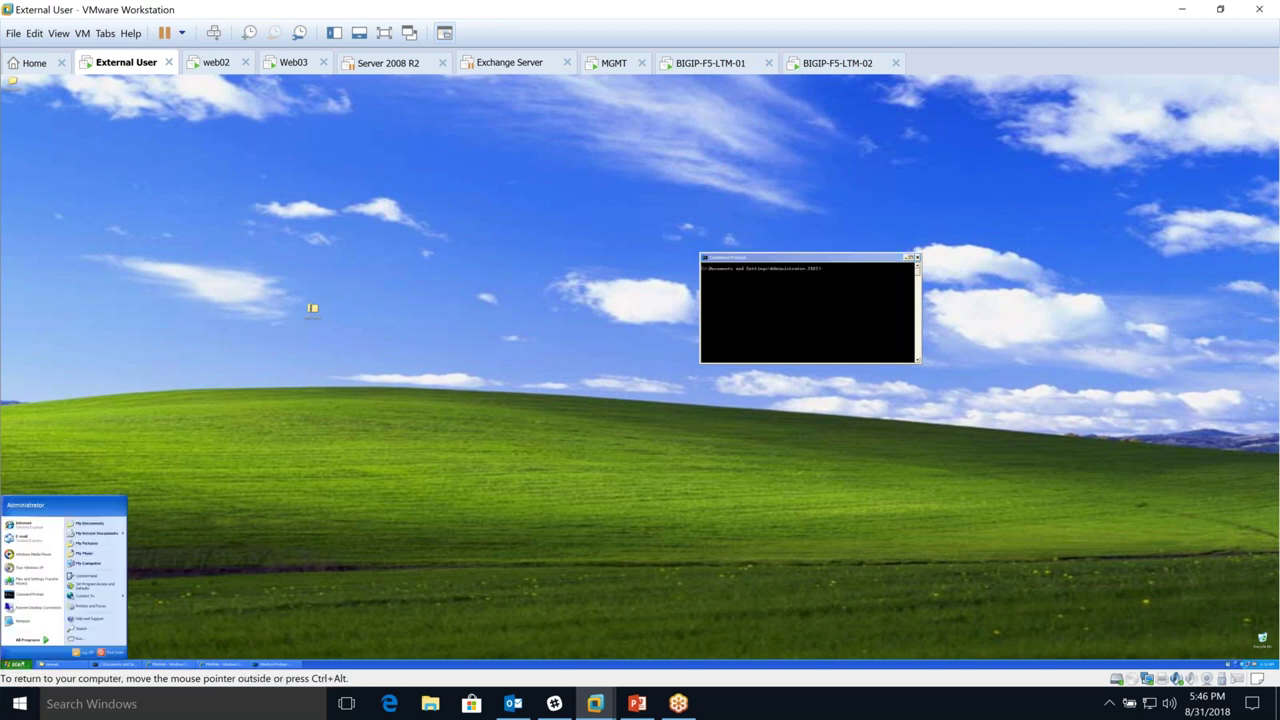
pyautogui.click(25, 525)
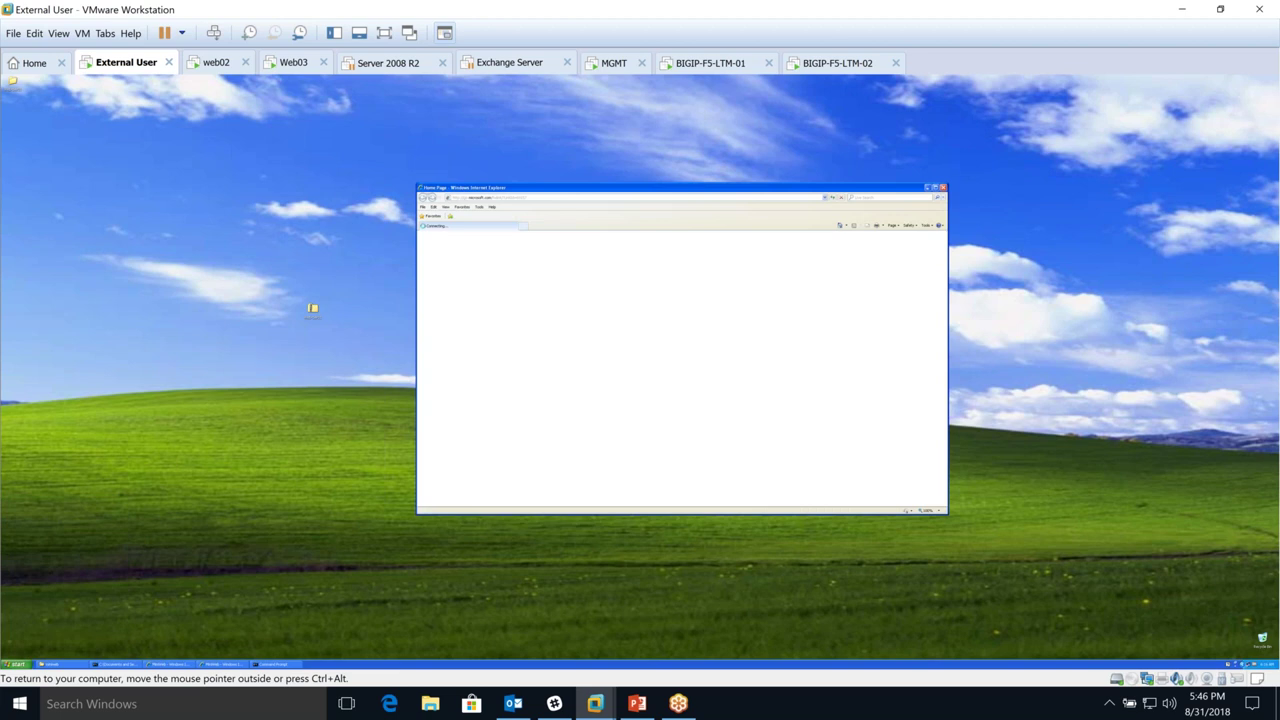
pyautogui.click(558, 197)
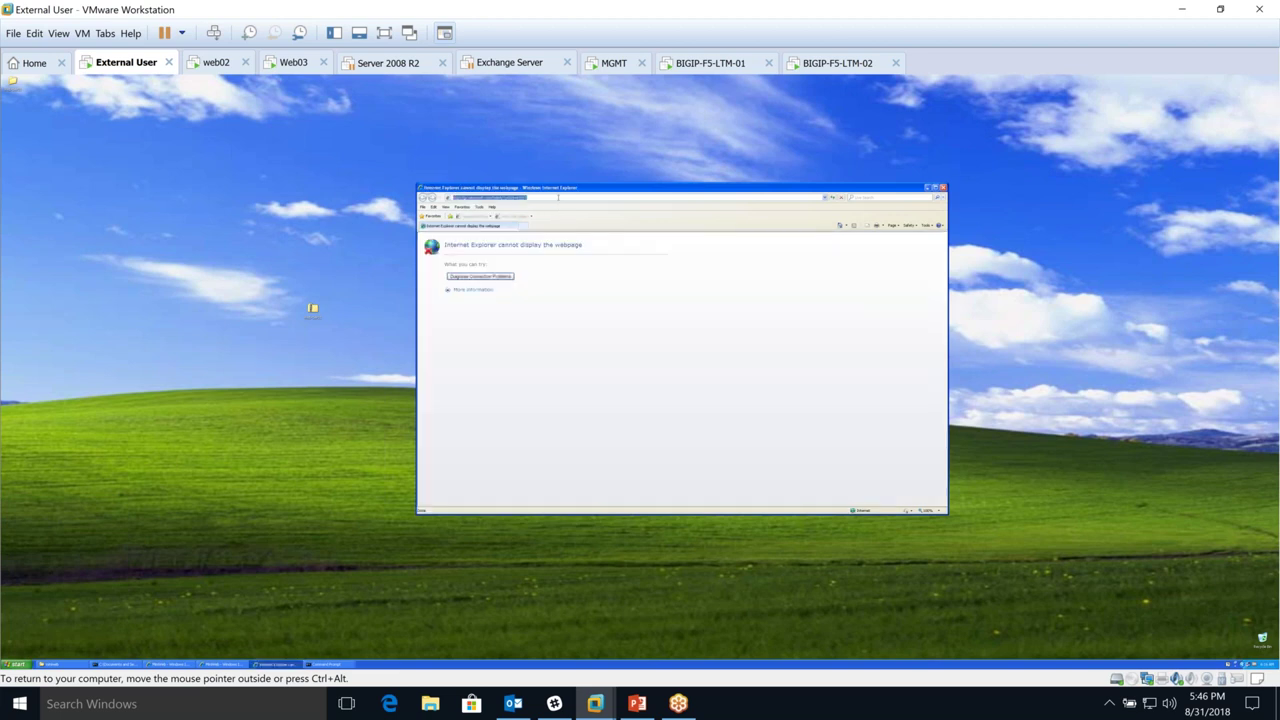
pyautogui.write('172.17.4')
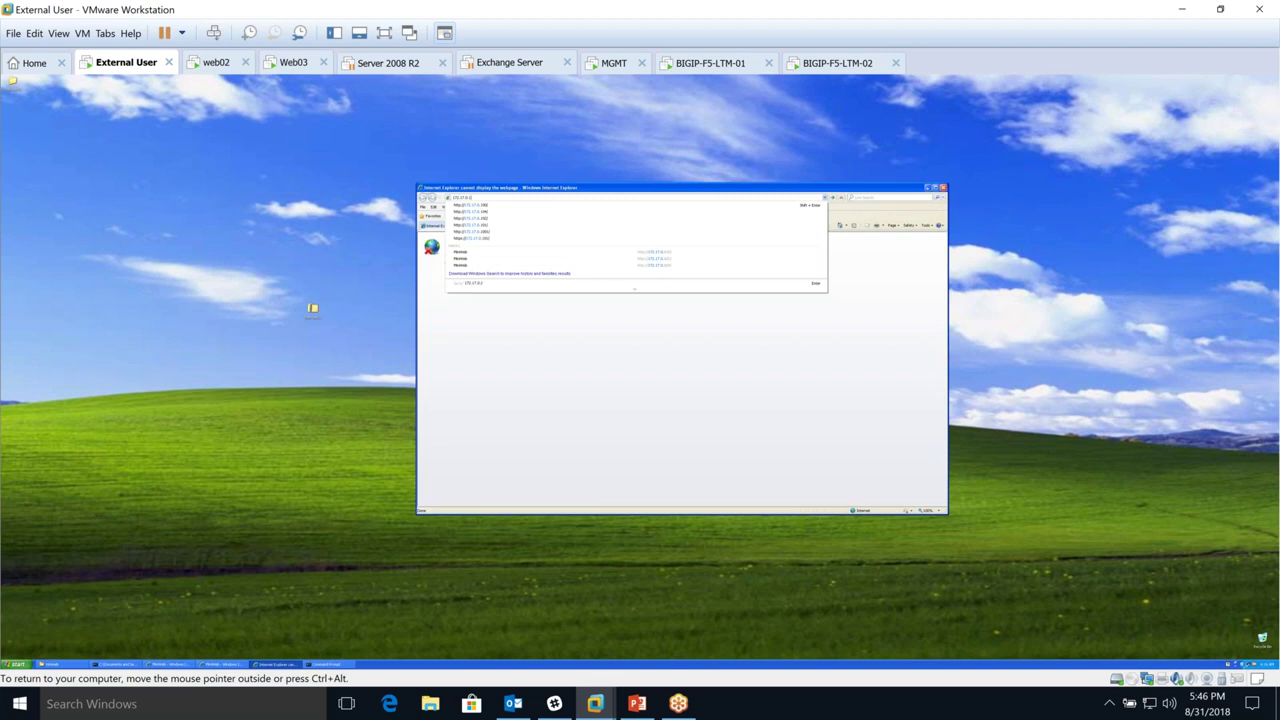
pyautogui.write('.101')
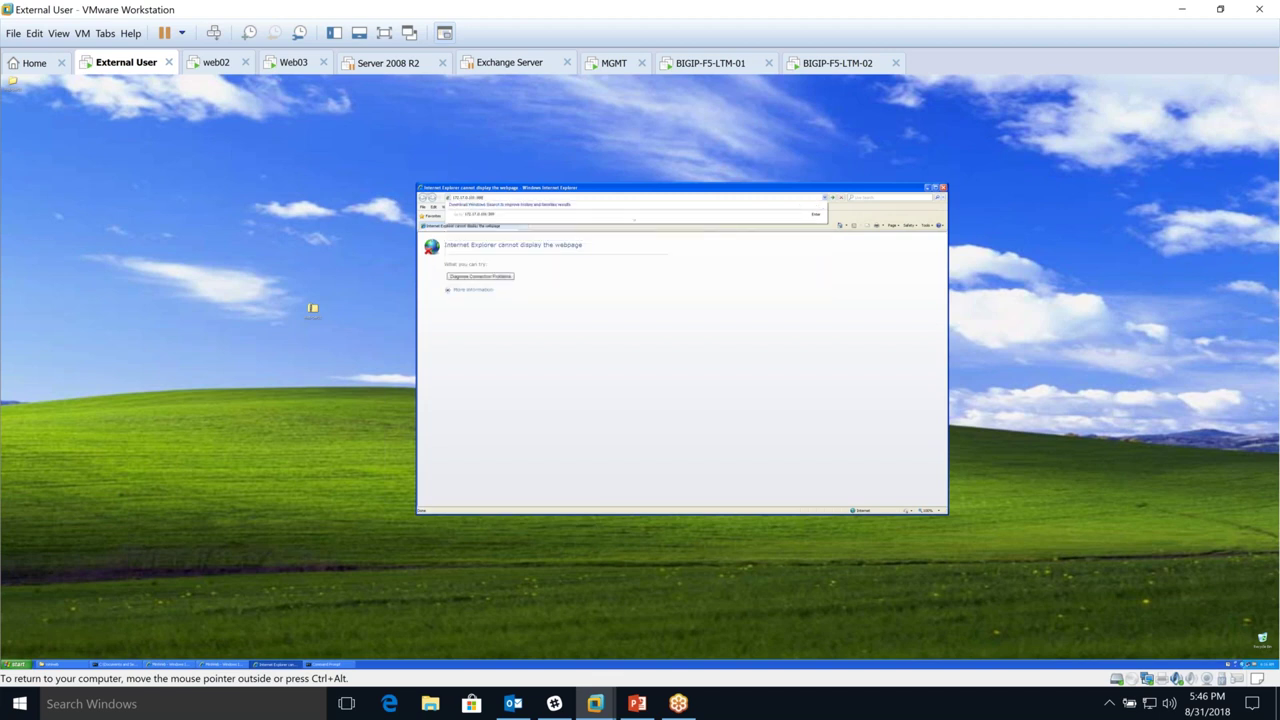
pyautogui.press('Return')
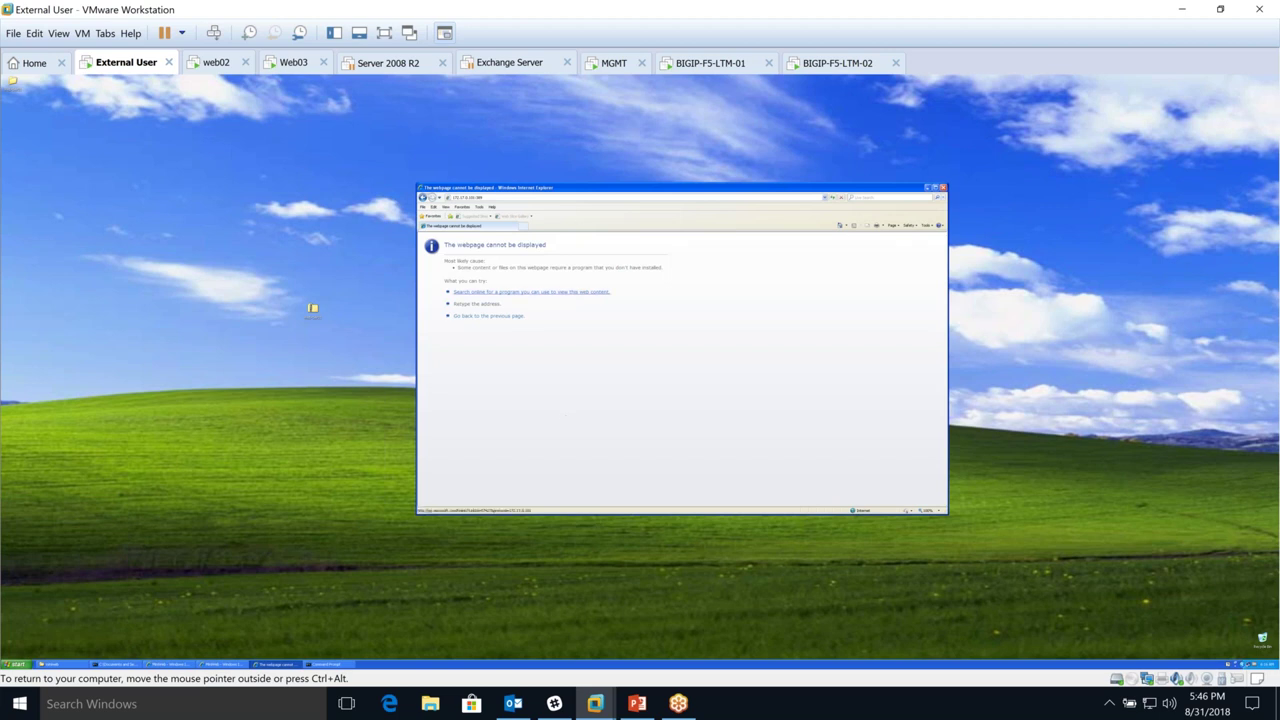
pyautogui.click(468, 197)
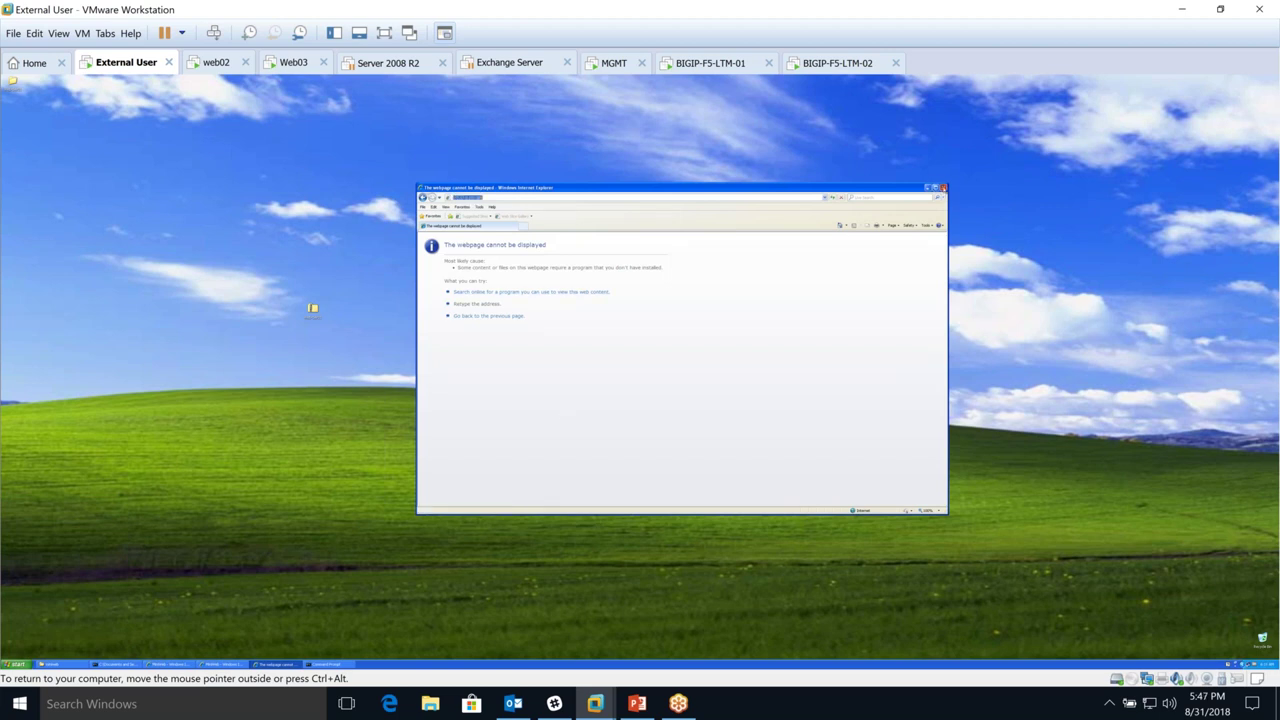
pyautogui.click(941, 188)
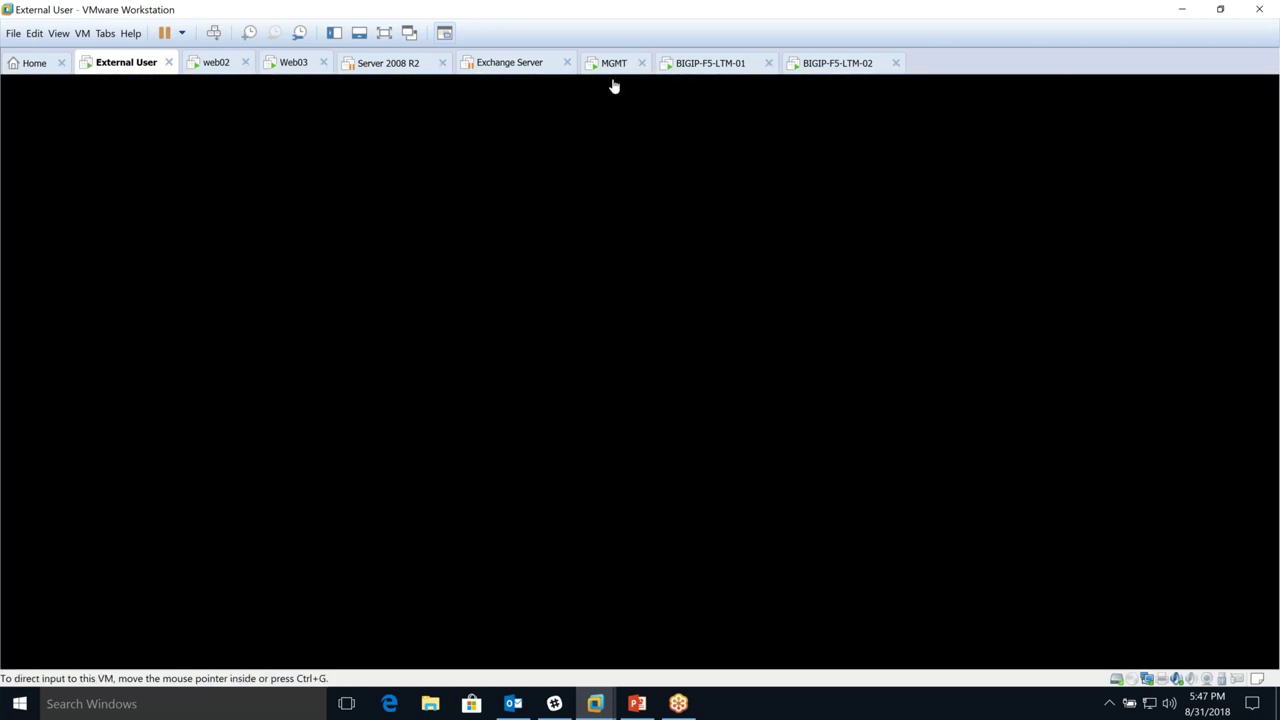
# - After checking virtual server Test_VS_rdp_3389 in MGMT, try a remote desktop connection from External User to its address including the port
pyautogui.click(612, 63)
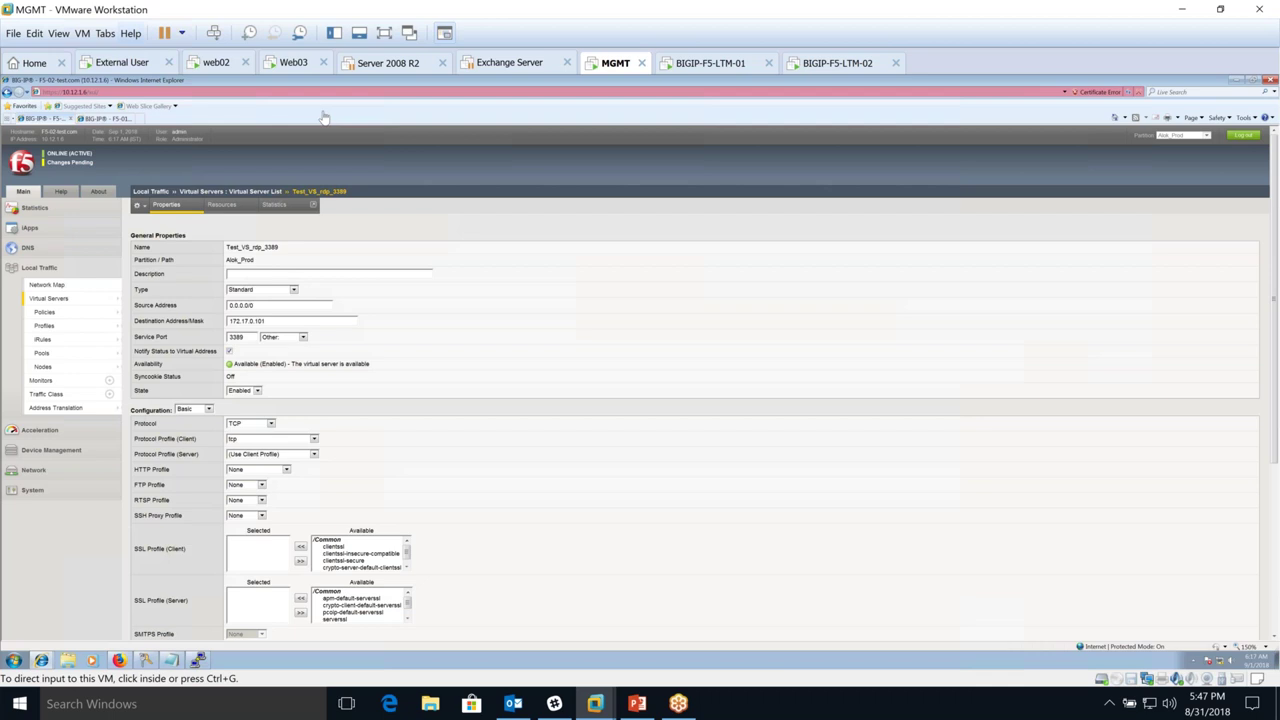
pyautogui.click(122, 62)
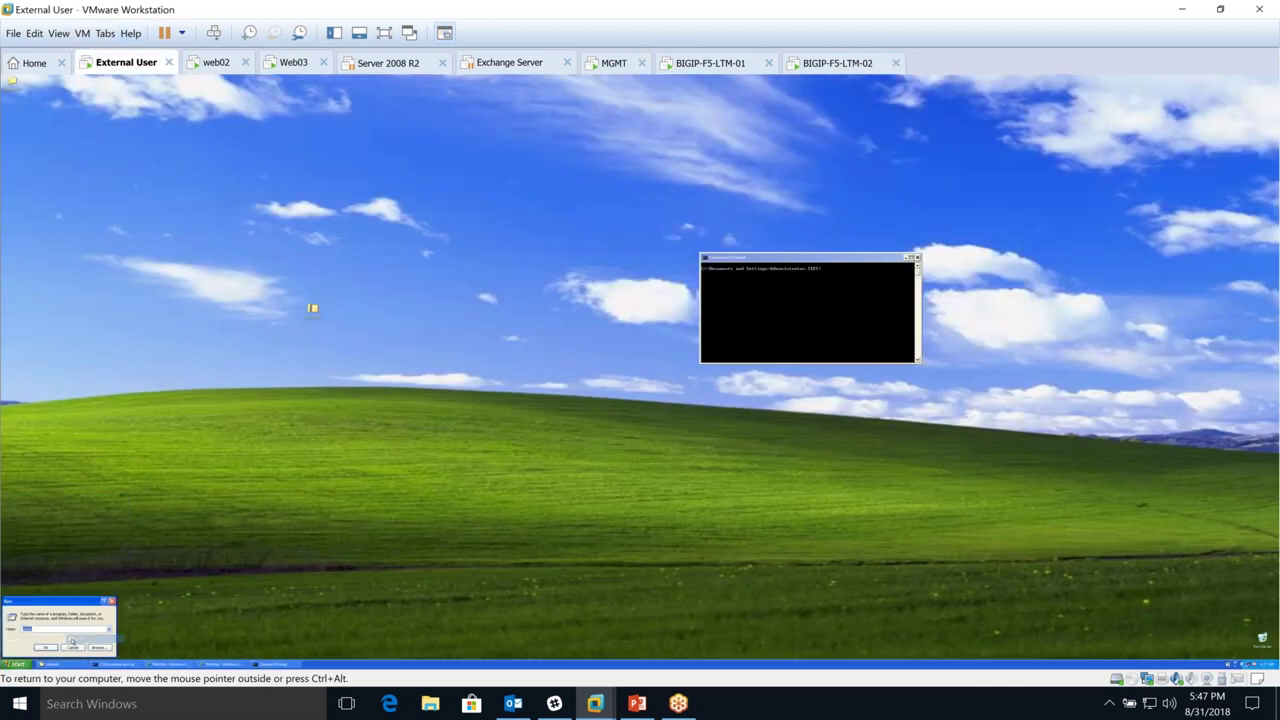
pyautogui.press('Return')
pyautogui.hotkey('ctrl', 'v')
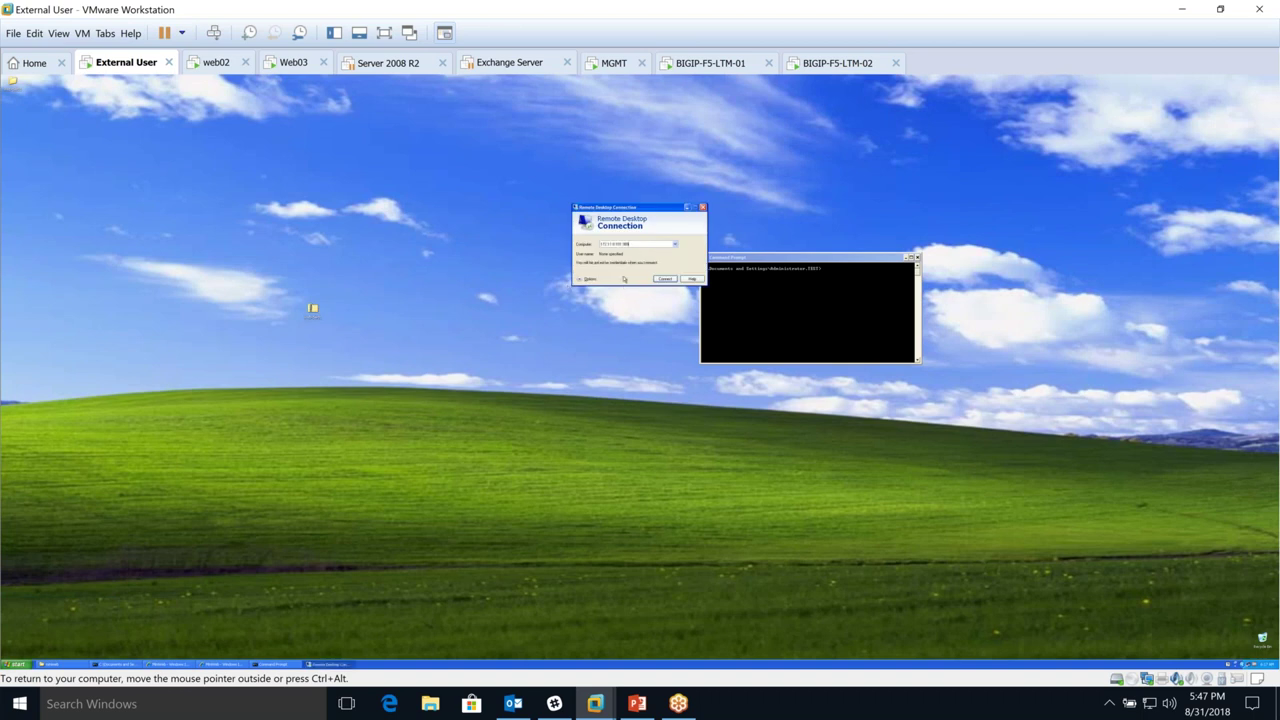
pyautogui.click(663, 280)
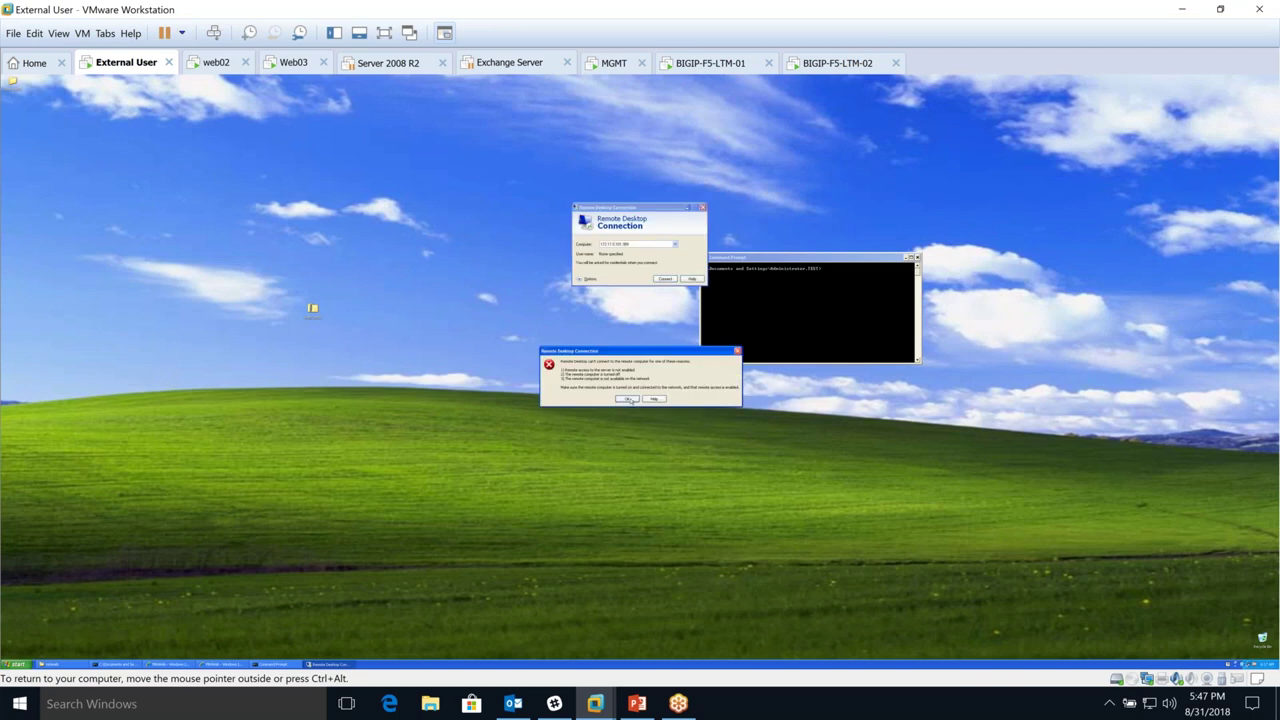
pyautogui.click(626, 399)
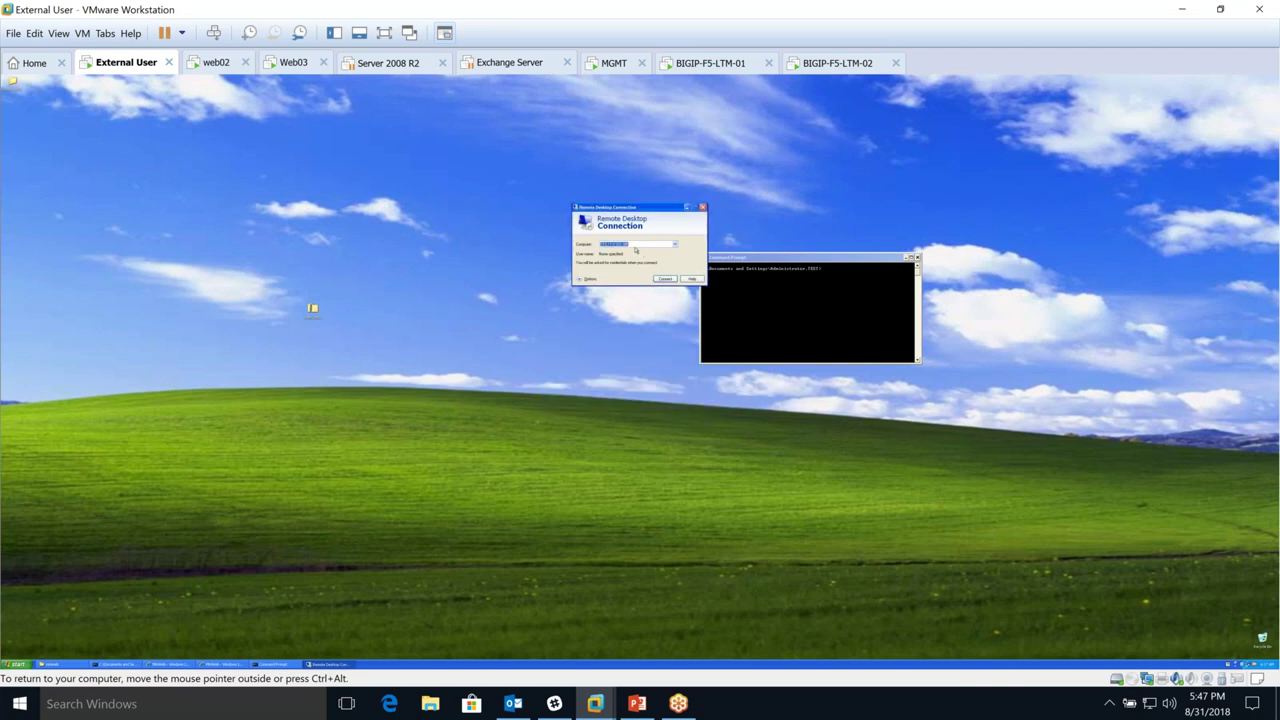
# - Remove the port from the Remote Desktop Connection address and try connecting to 172.17.0.101 again
pyautogui.click(635, 246)
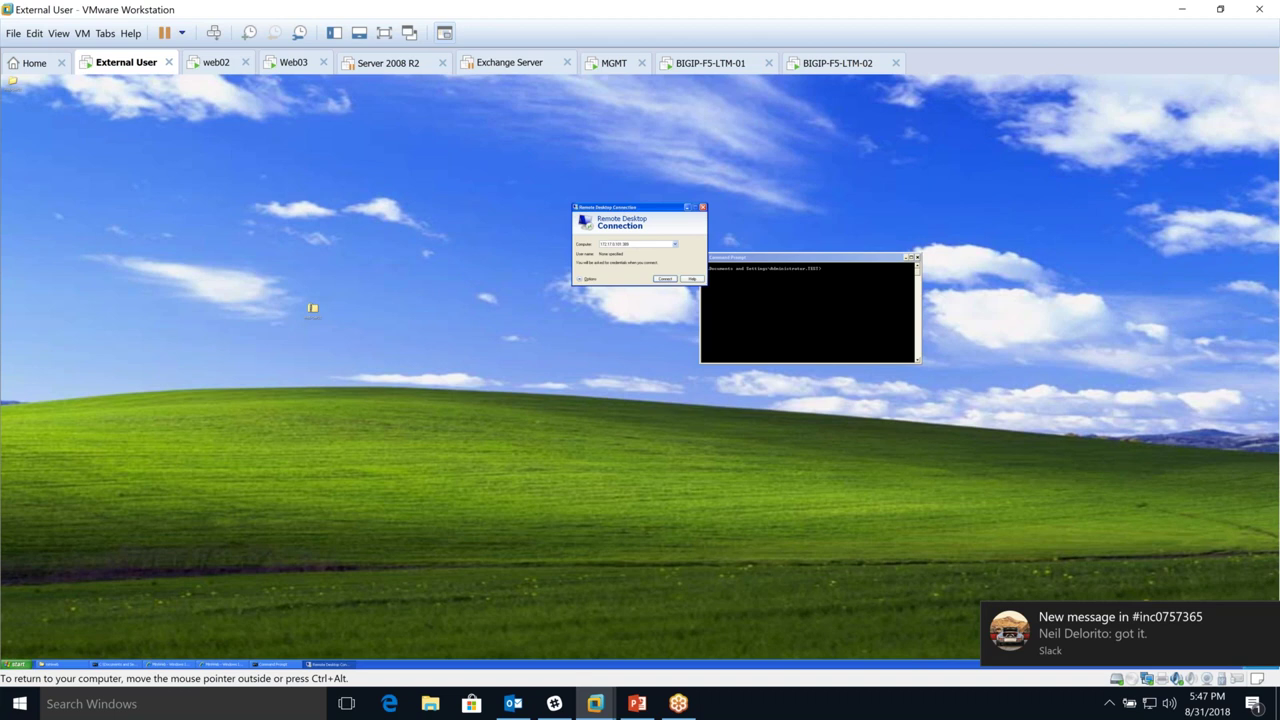
pyautogui.press('BackSpace')
pyautogui.press('BackSpace')
pyautogui.press('BackSpace')
pyautogui.press('BackSpace')
pyautogui.press('Return')
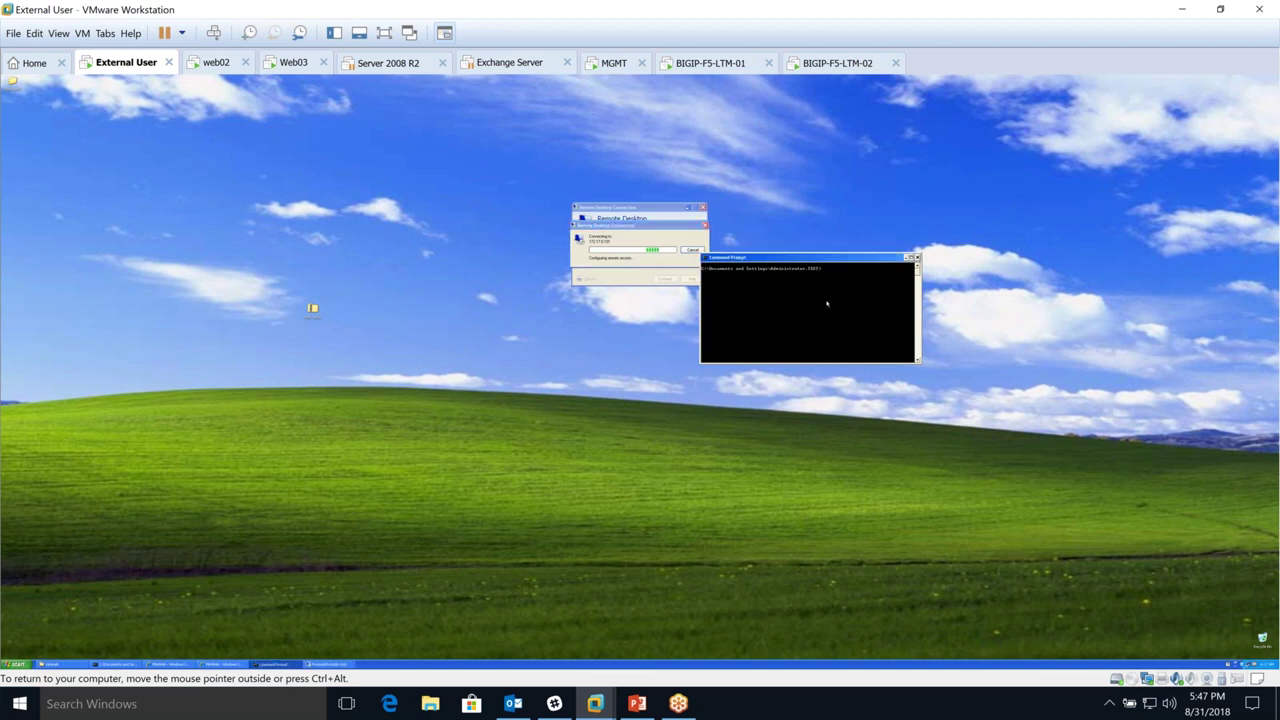
# - Rerun the telnet test from Command Prompt, and dismiss the remote desktop message and close Remote Desktop Connection
pyautogui.moveTo(829, 262); pyautogui.dragTo(1074, 288)
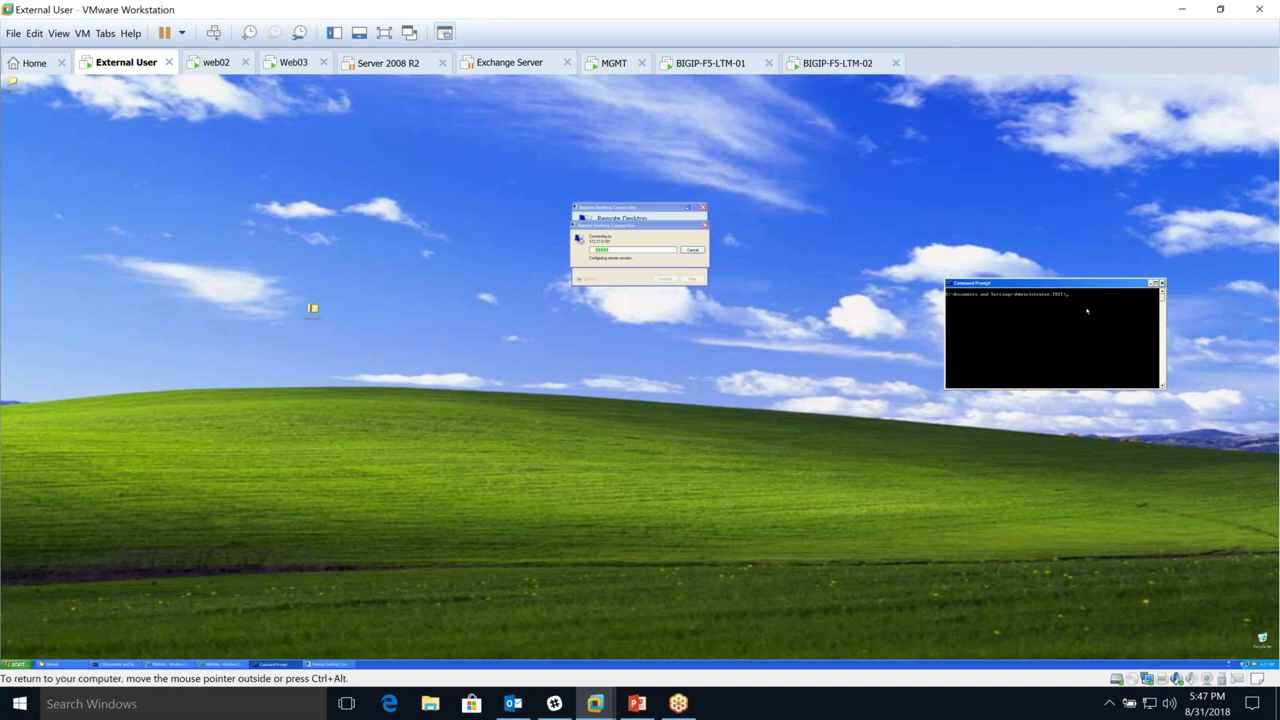
pyautogui.press('Up')
pyautogui.press('Return')
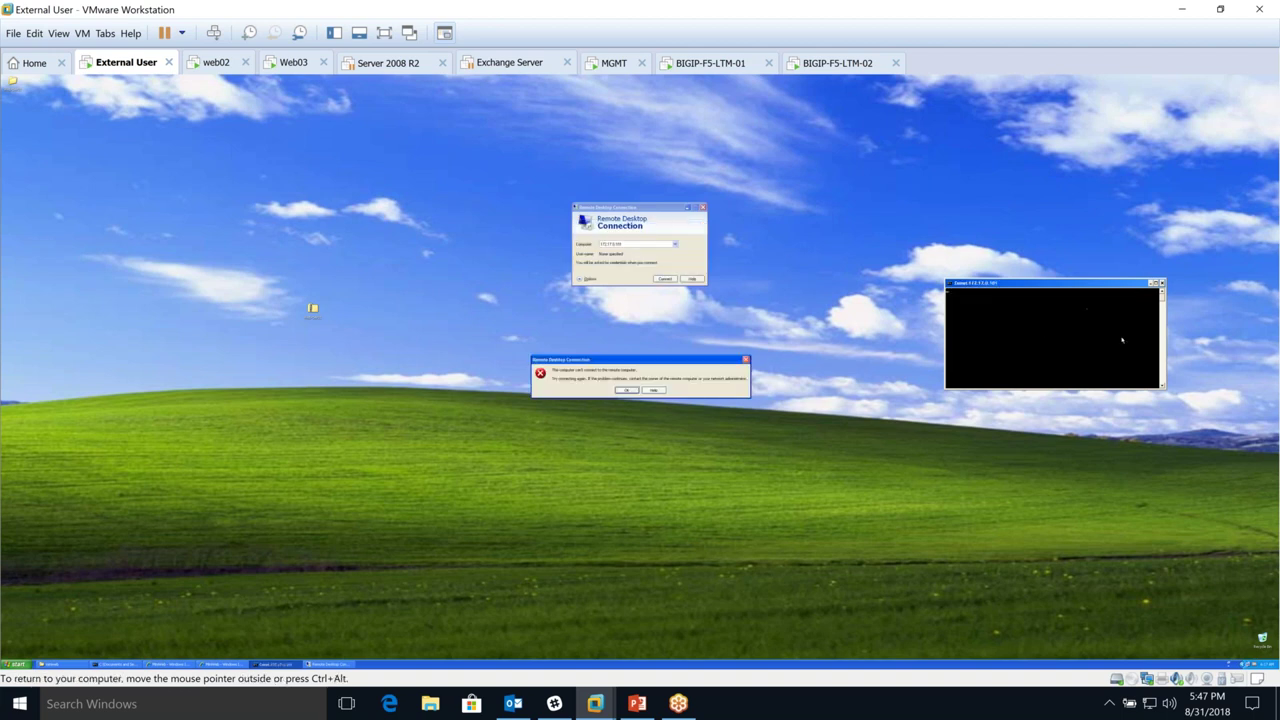
pyautogui.press('Return')
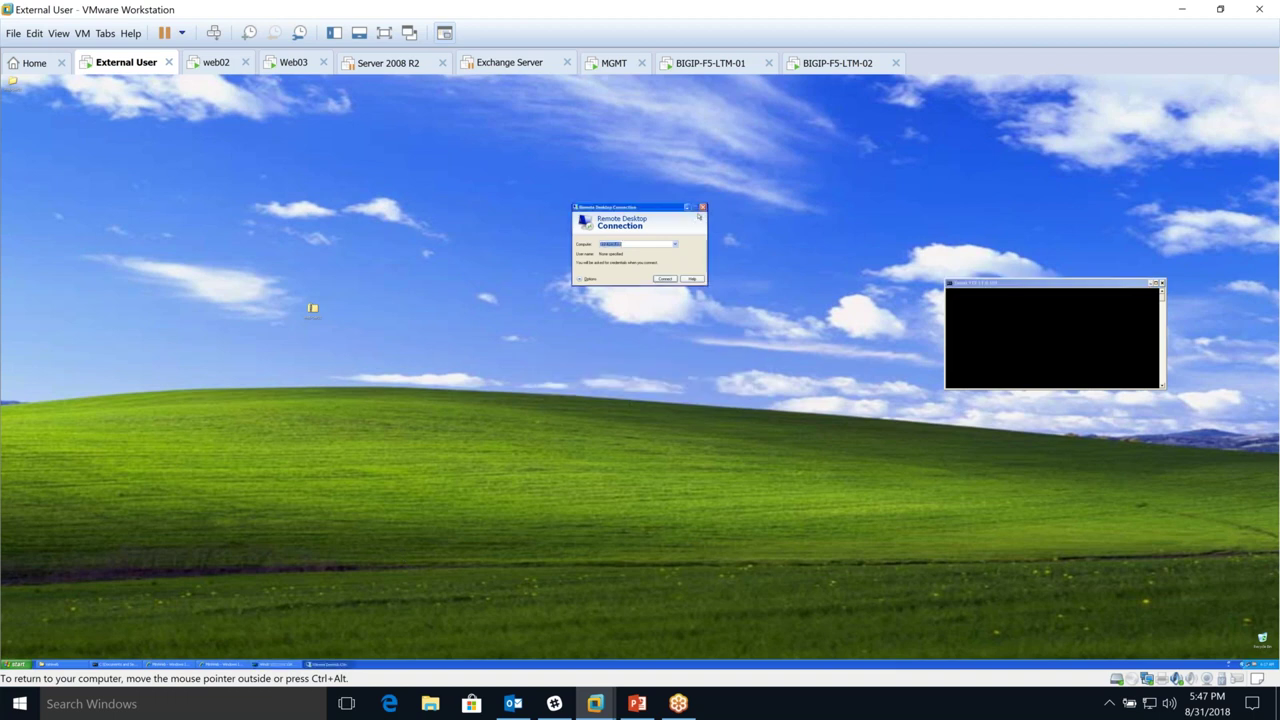
pyautogui.click(702, 208)
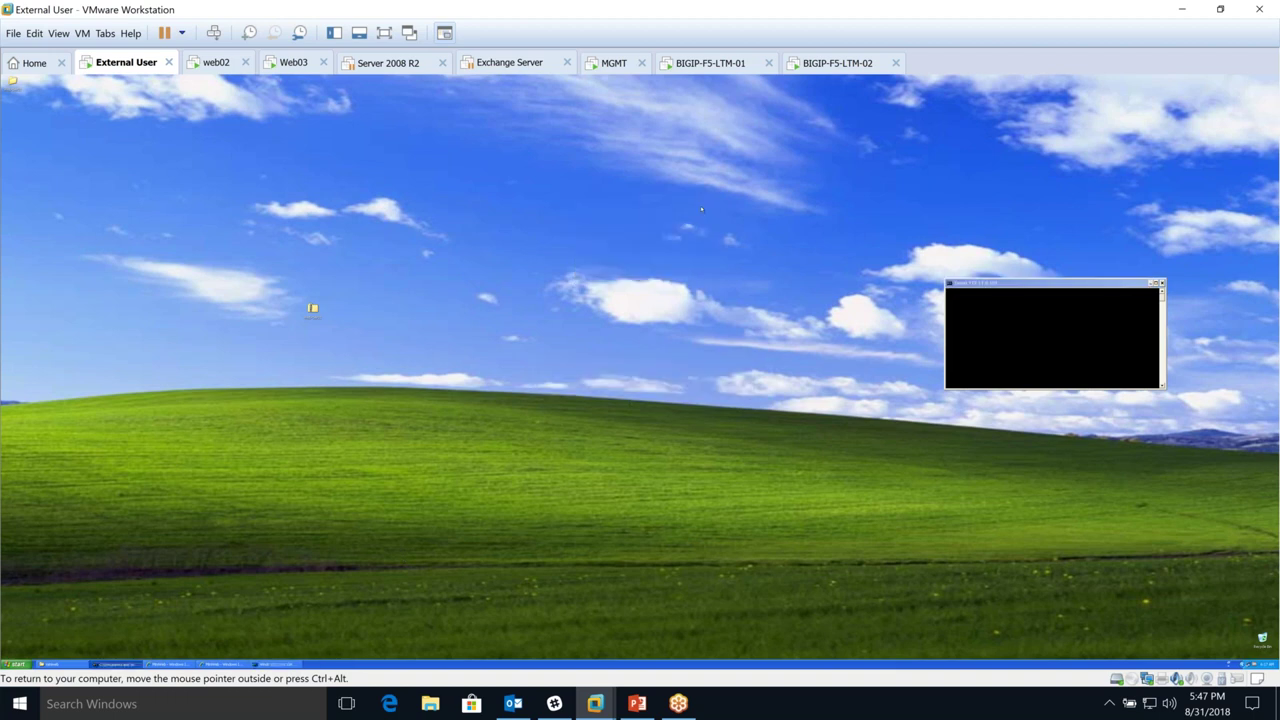
# - In the web02 virtual machine, open System Properties and check its computer name and remote access settings
pyautogui.click(218, 64)
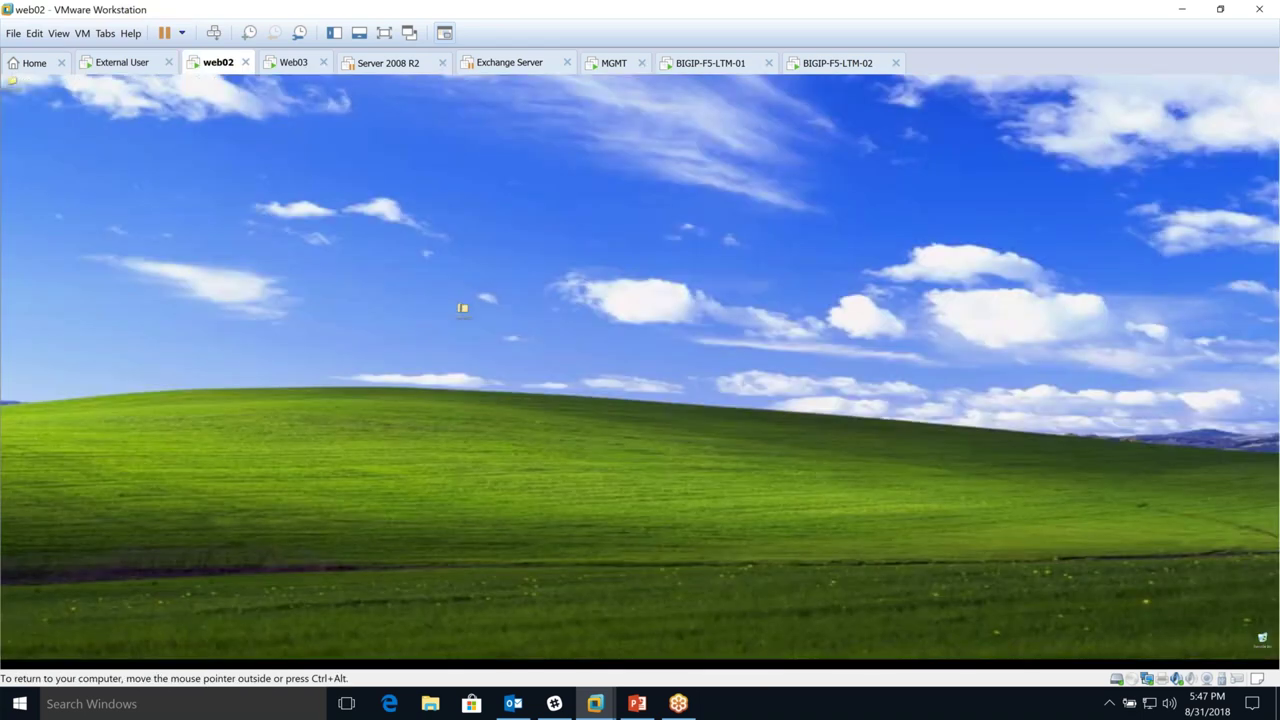
pyautogui.hotkey('ctrl', 'alt')
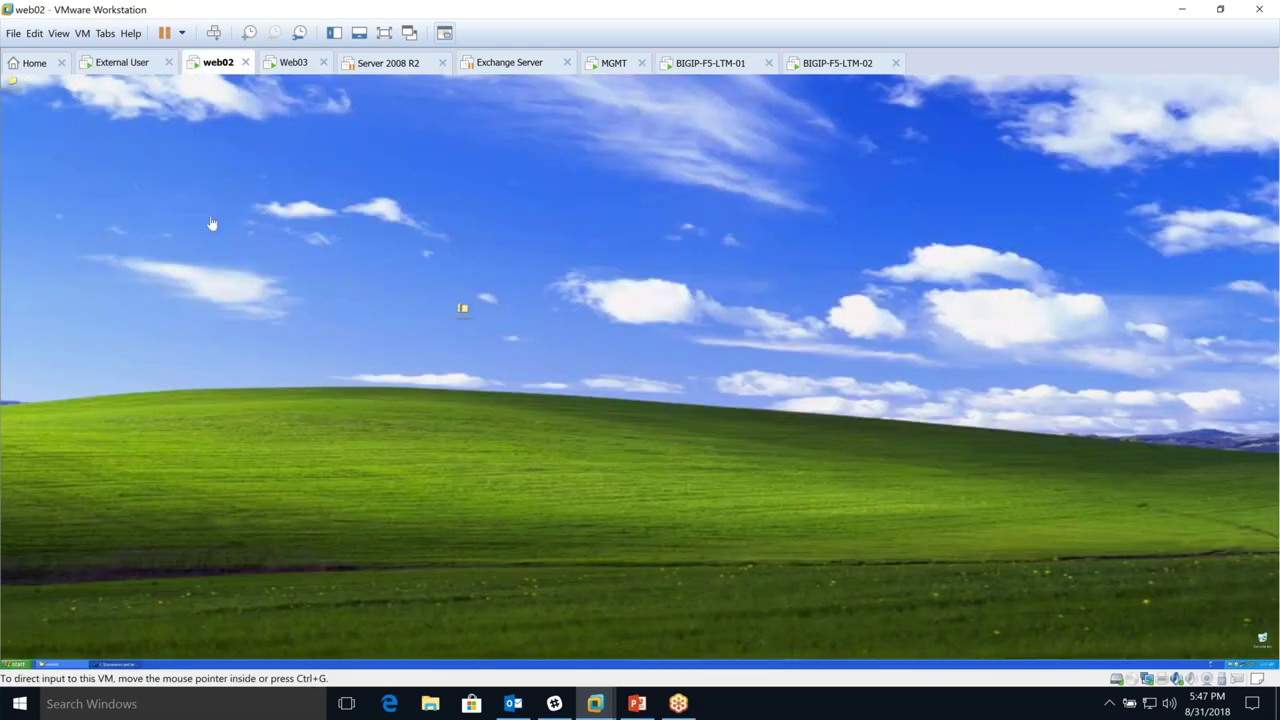
pyautogui.click(15, 664)
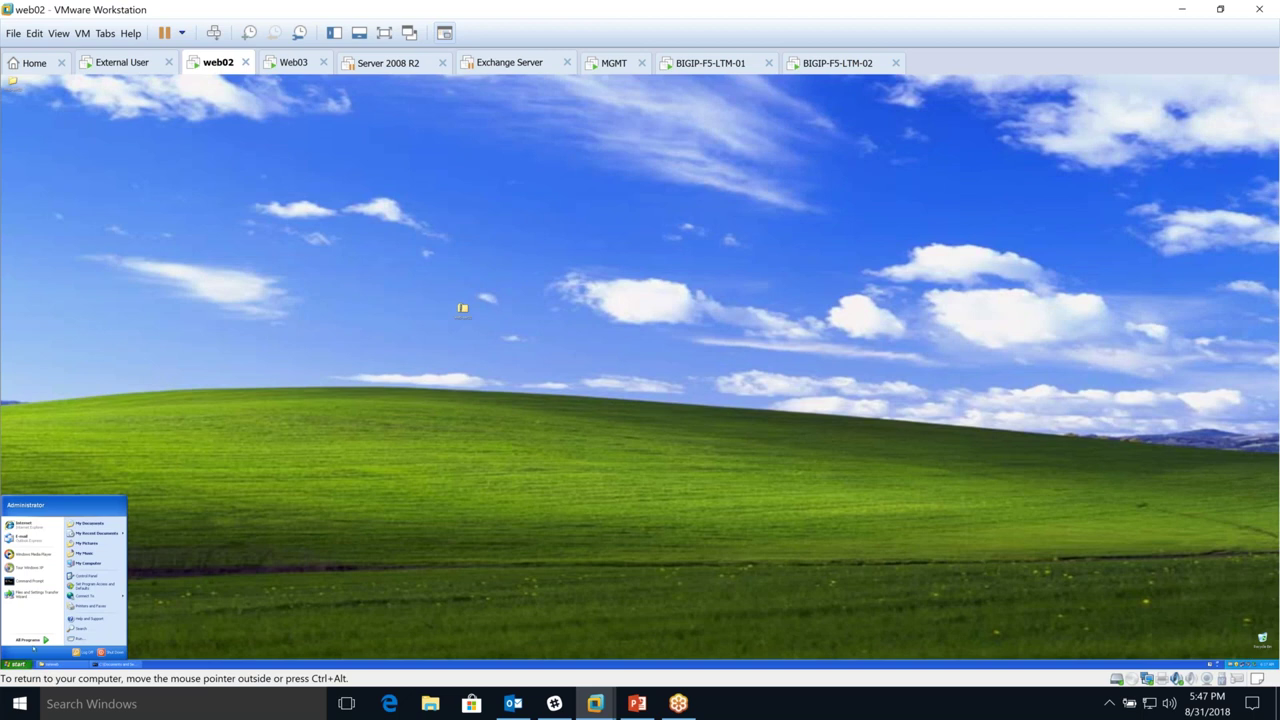
pyautogui.rightClick(85, 563)
pyautogui.click(112, 629)
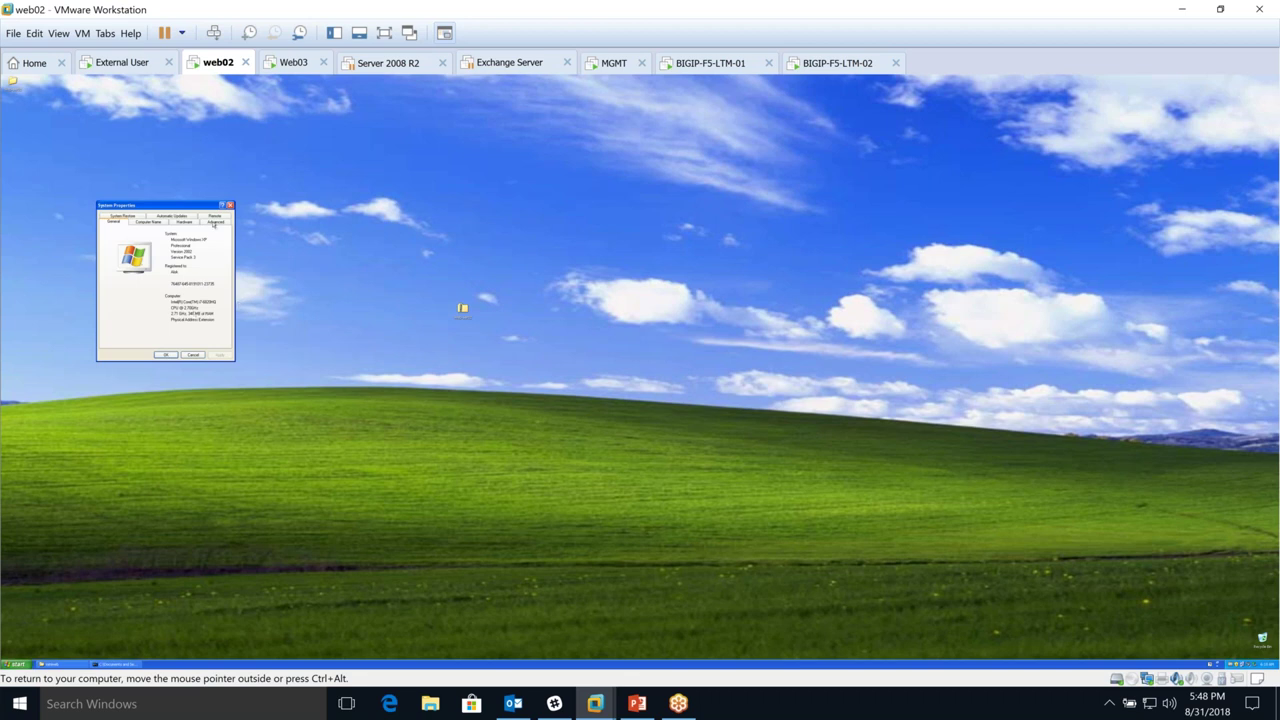
pyautogui.click(215, 222)
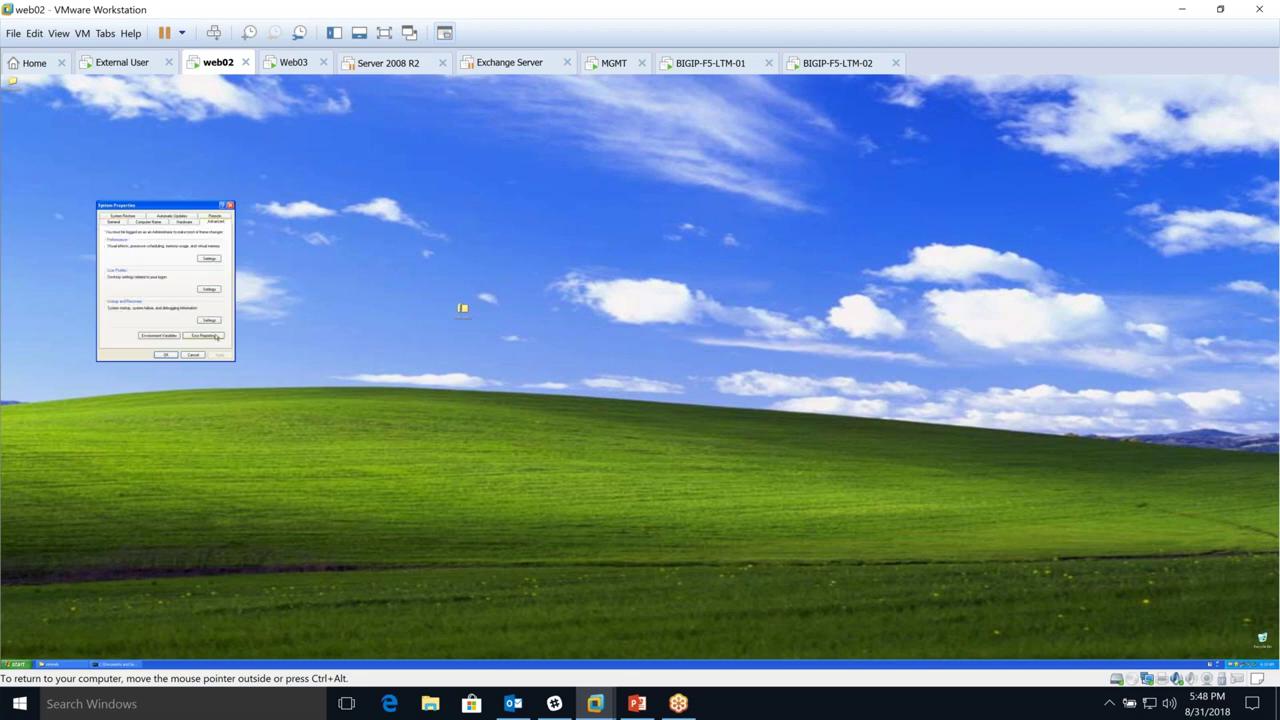
pyautogui.click(113, 222)
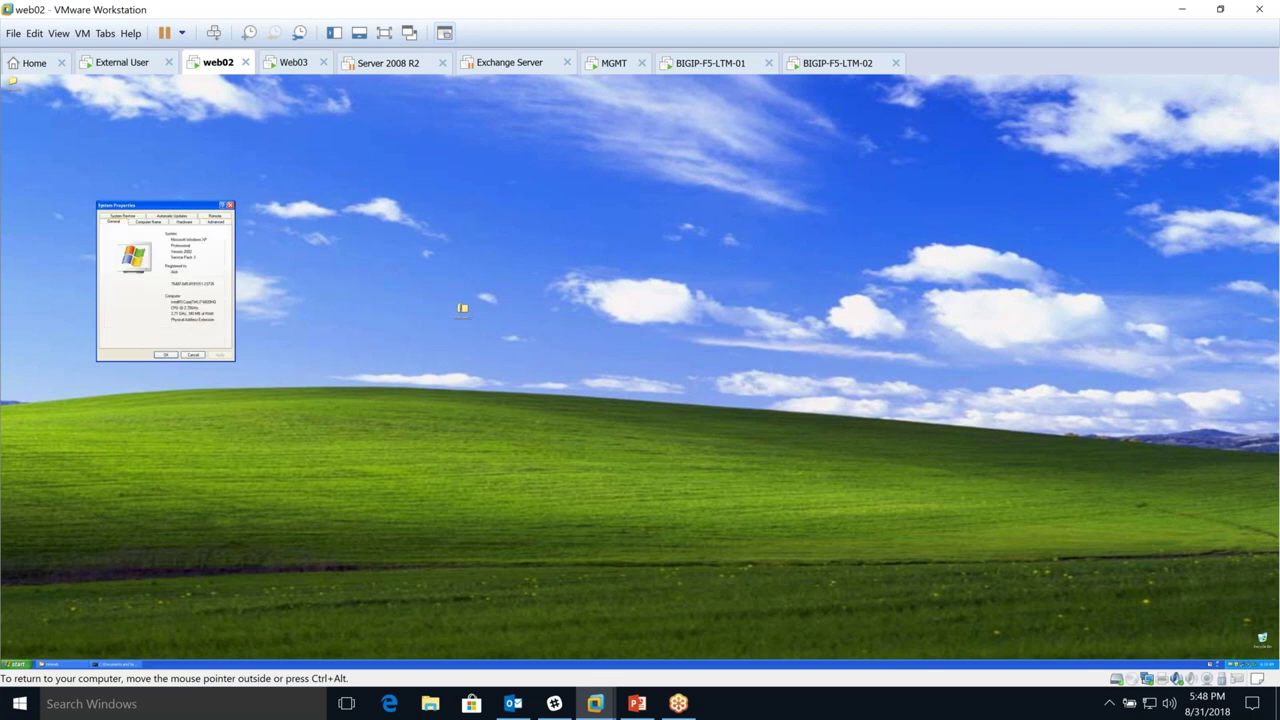
pyautogui.doubleClick(180, 272)
pyautogui.click(154, 222)
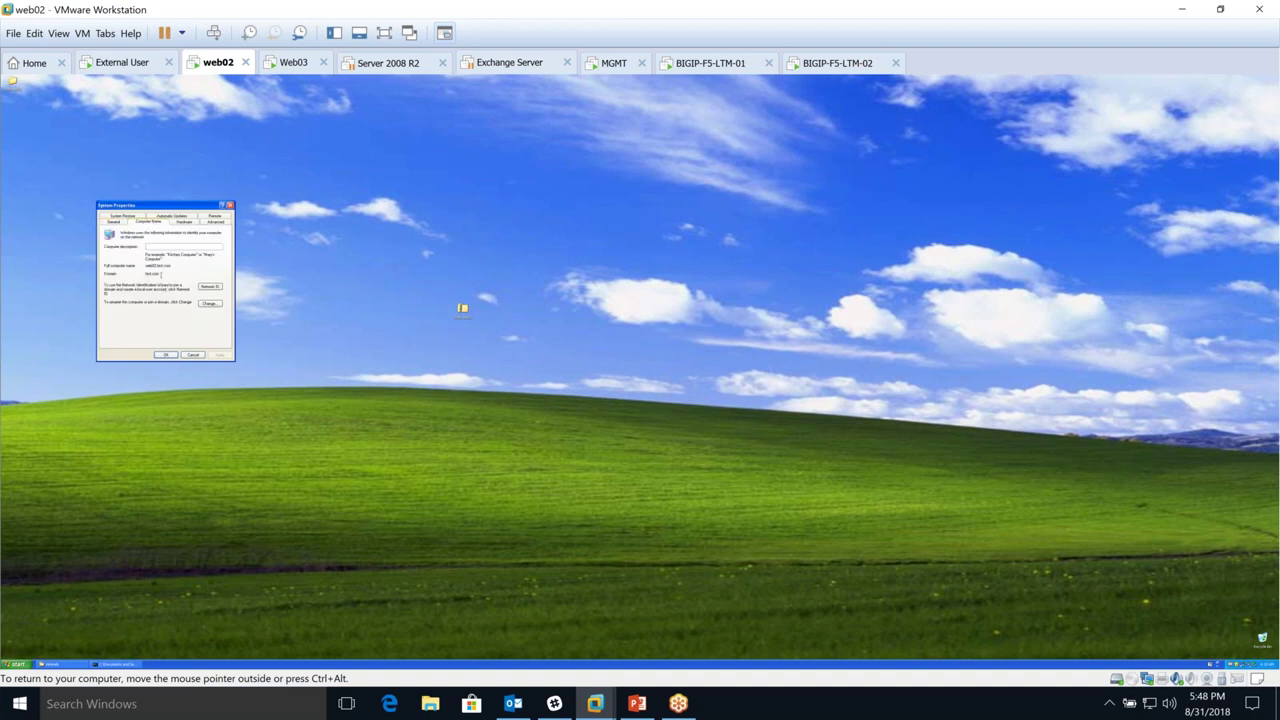
pyautogui.click(210, 217)
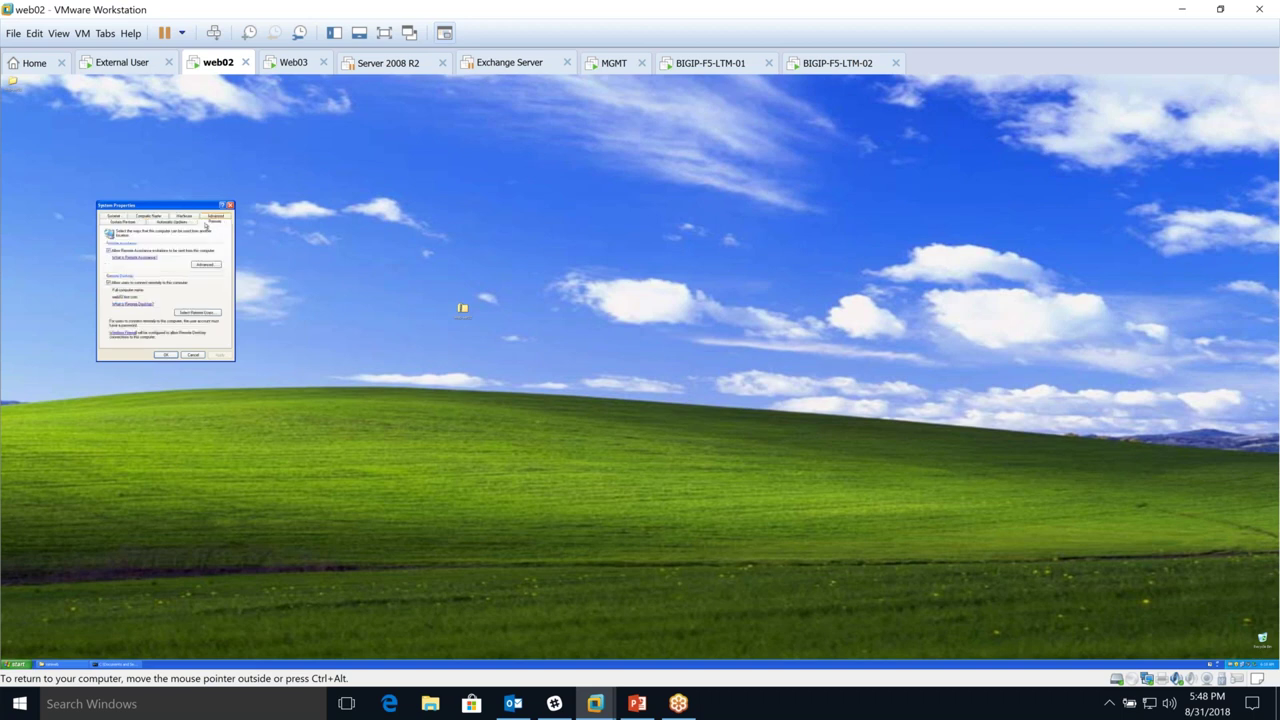
# - Open the remote desktop users list from web02's remote access settings and start adding a user
pyautogui.click(207, 314)
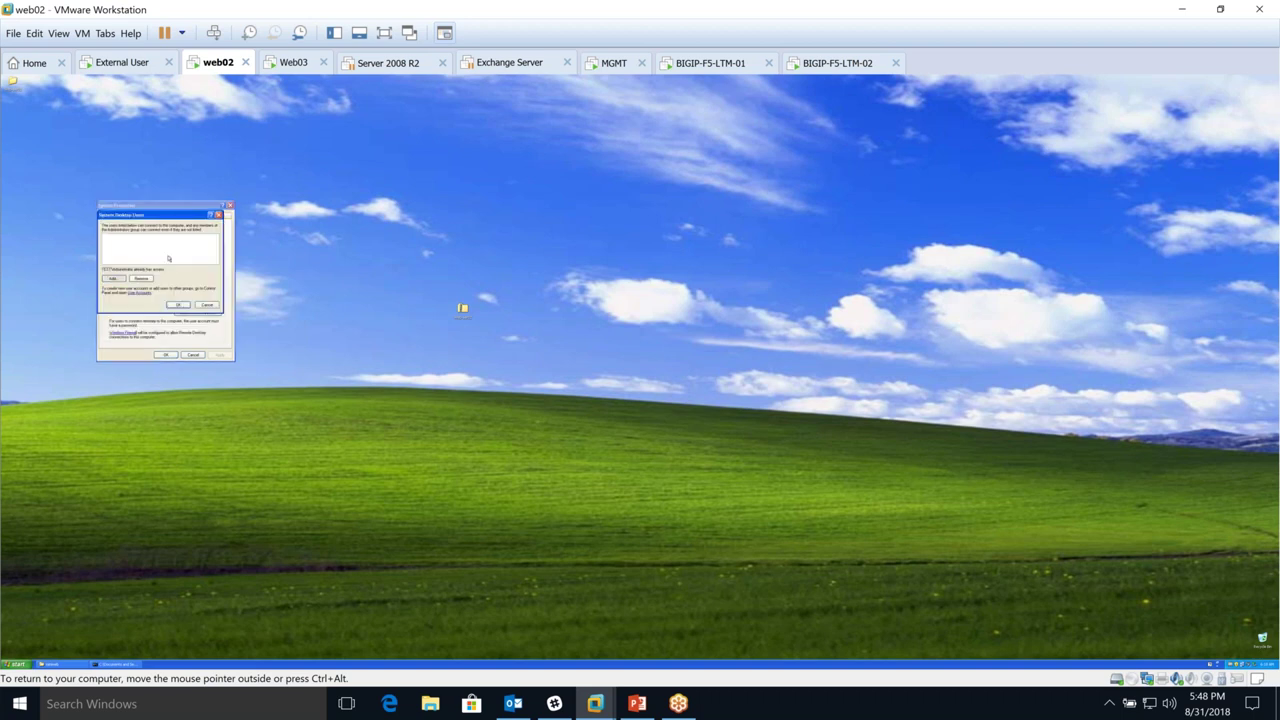
pyautogui.click(117, 279)
pyautogui.hotkey('ctrl', 'alt')
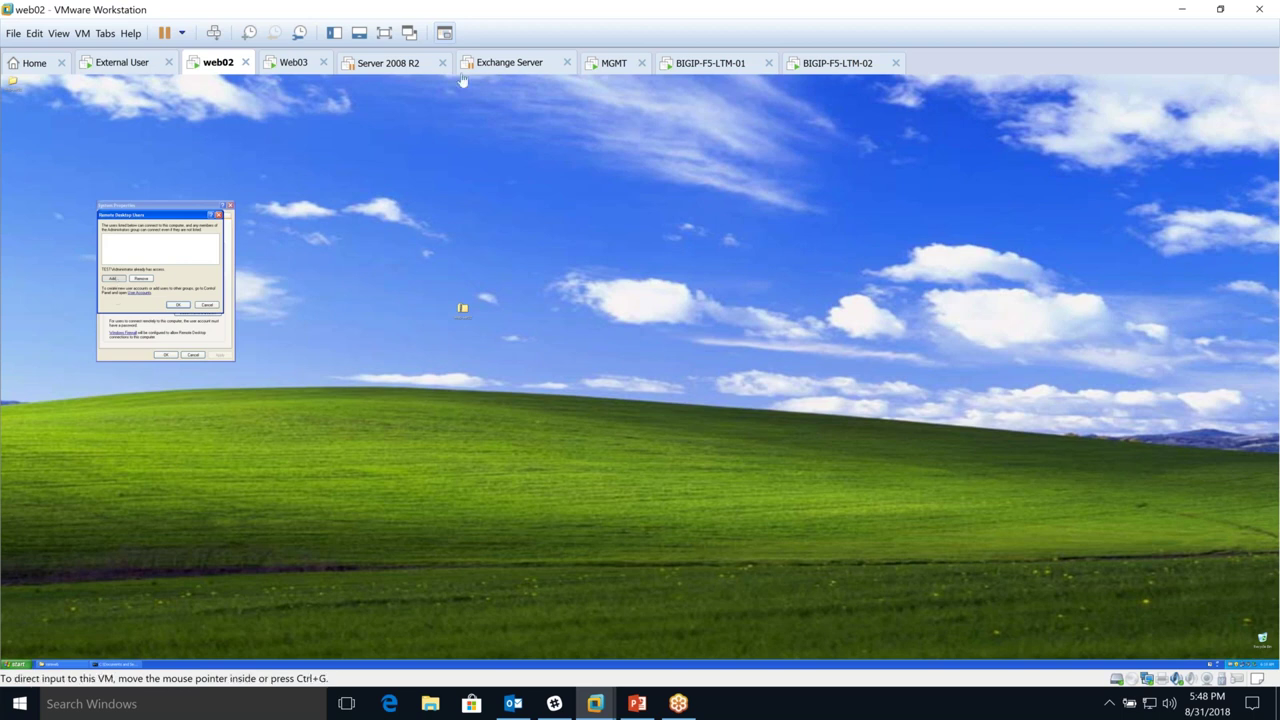
# - Switch to the External User virtual machine, open its System Properties remote settings and start adding a remote desktop user
pyautogui.click(392, 60)
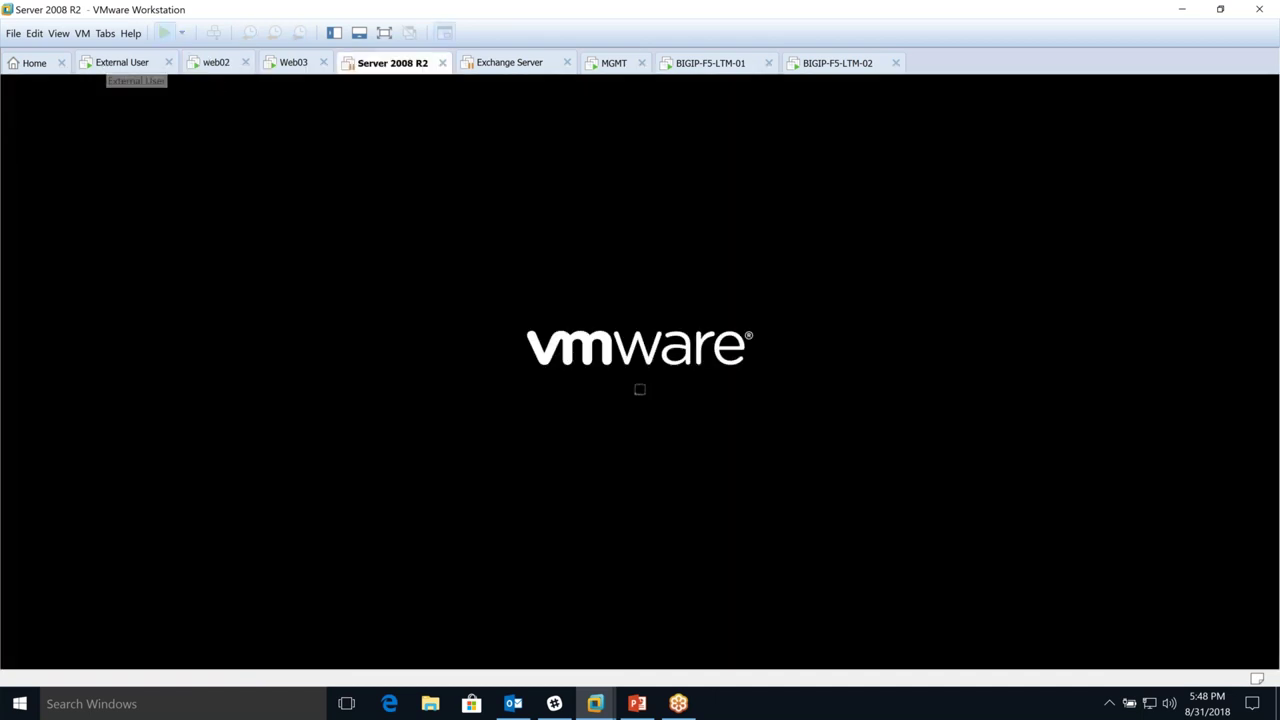
pyautogui.click(134, 63)
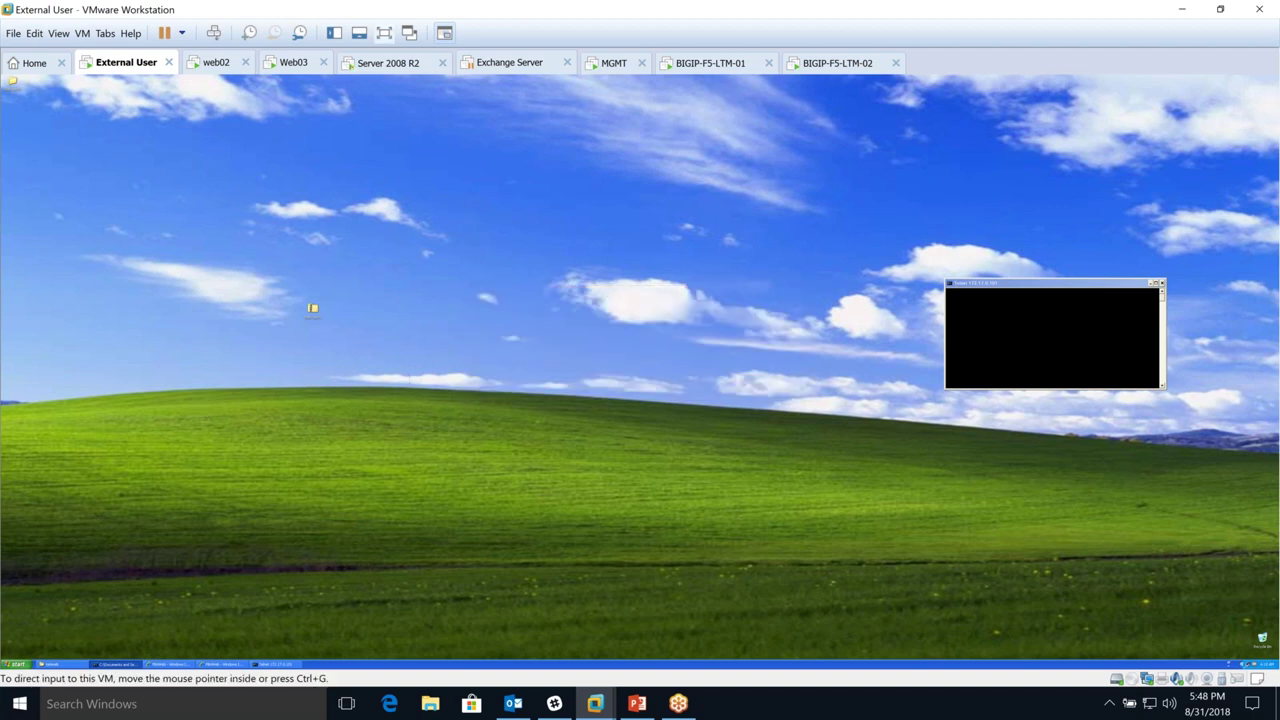
pyautogui.click(388, 62)
pyautogui.click(18, 665)
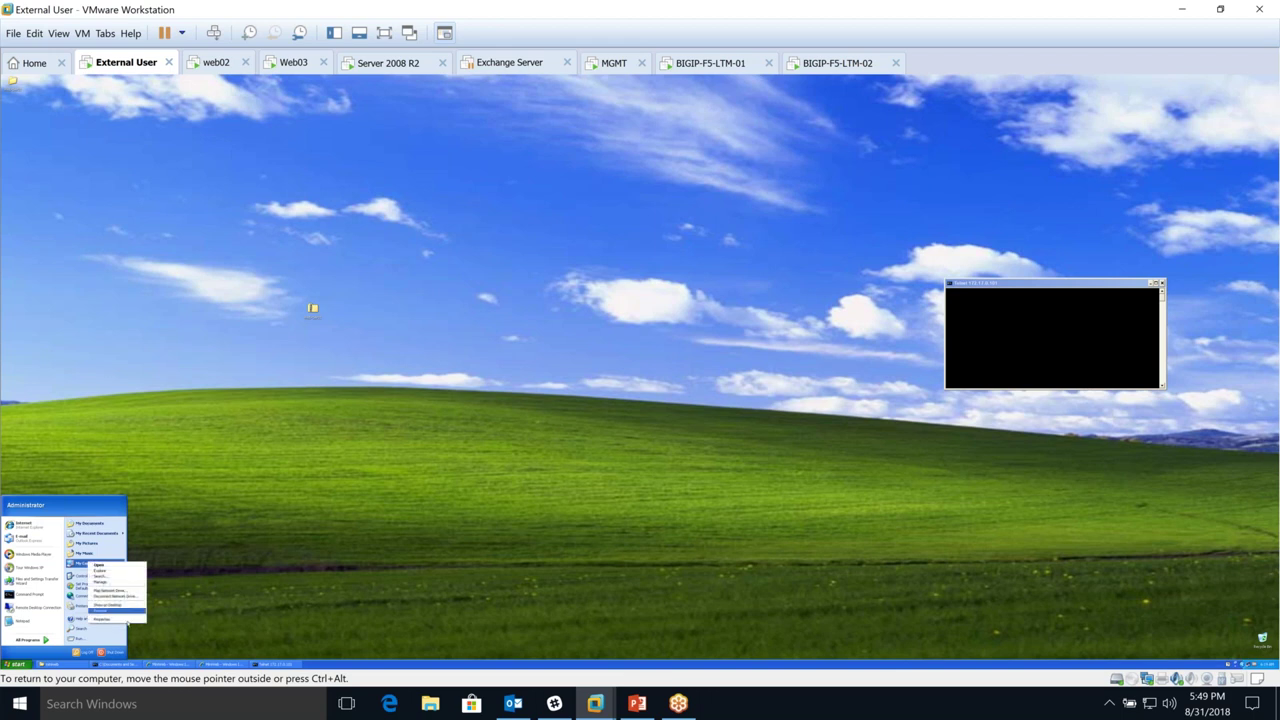
pyautogui.rightClick(95, 563)
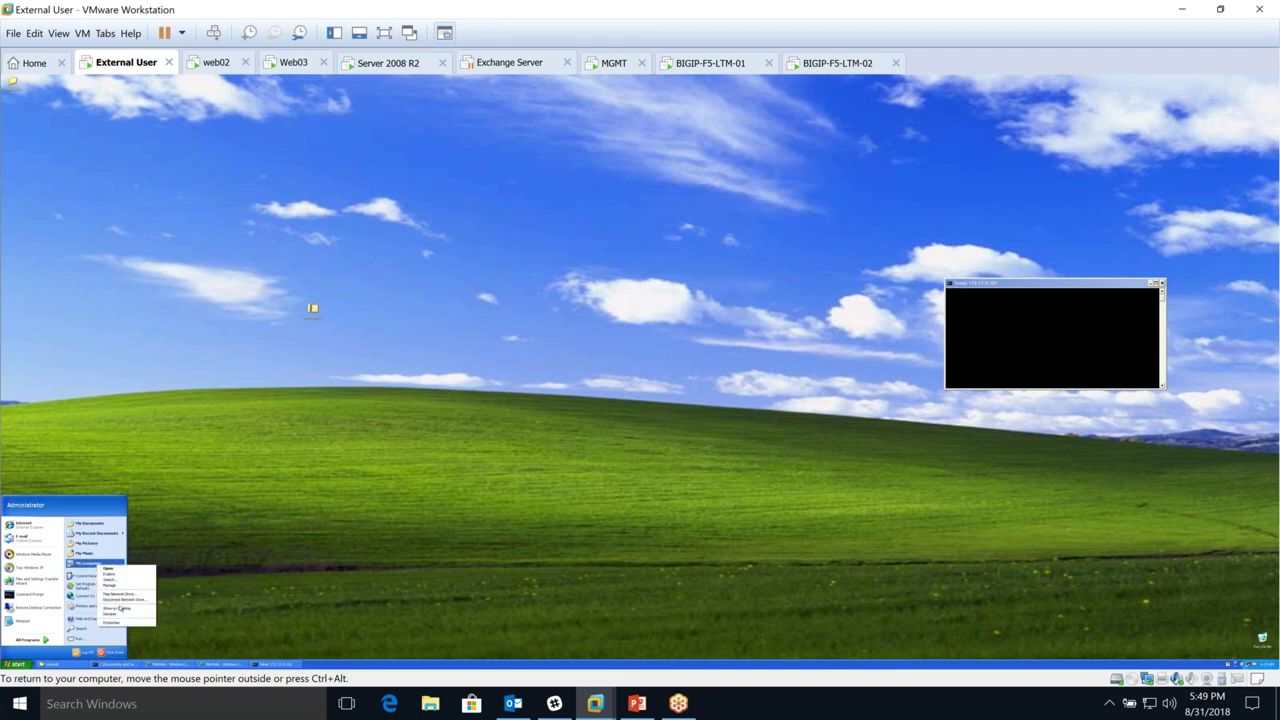
pyautogui.click(114, 622)
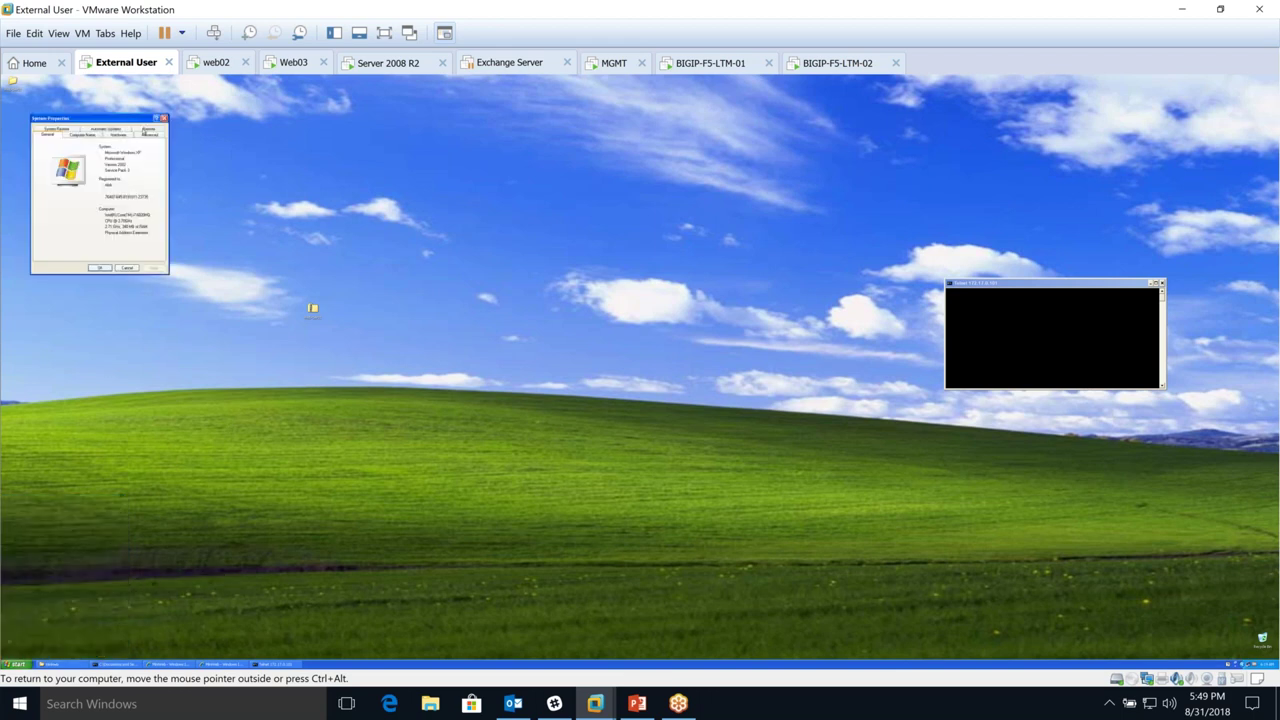
pyautogui.click(148, 130)
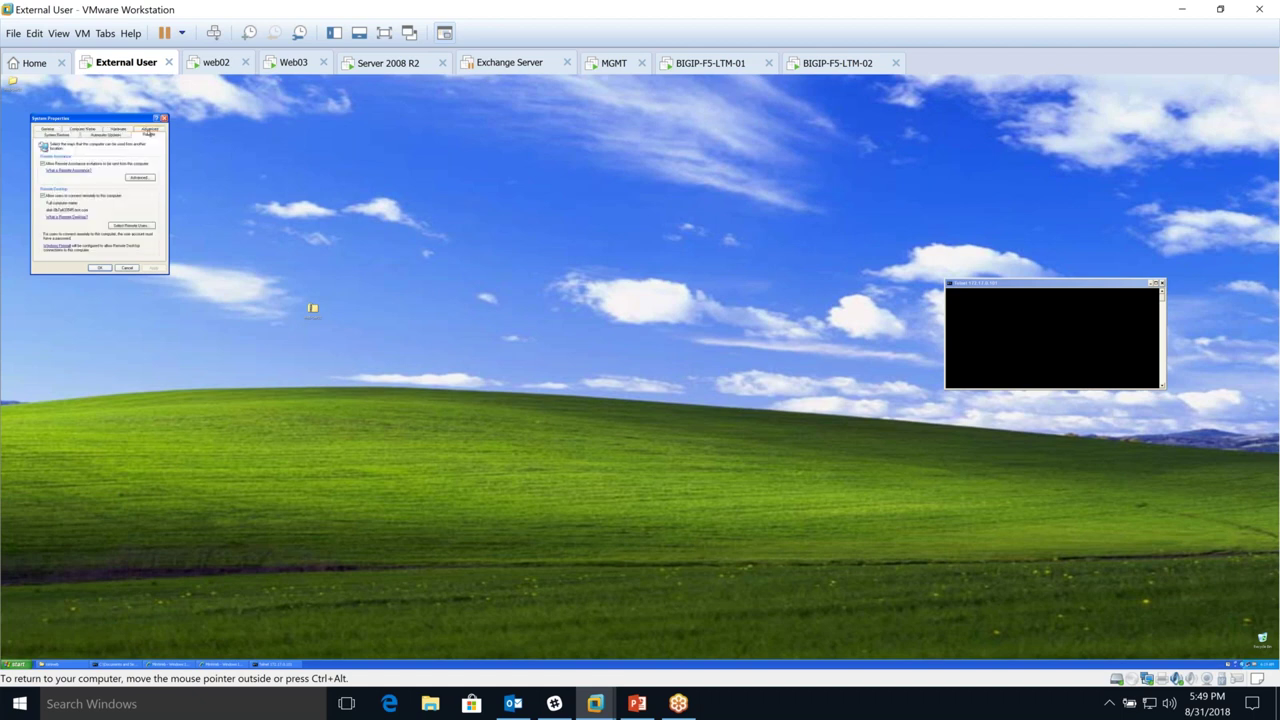
pyautogui.click(131, 225)
pyautogui.click(47, 191)
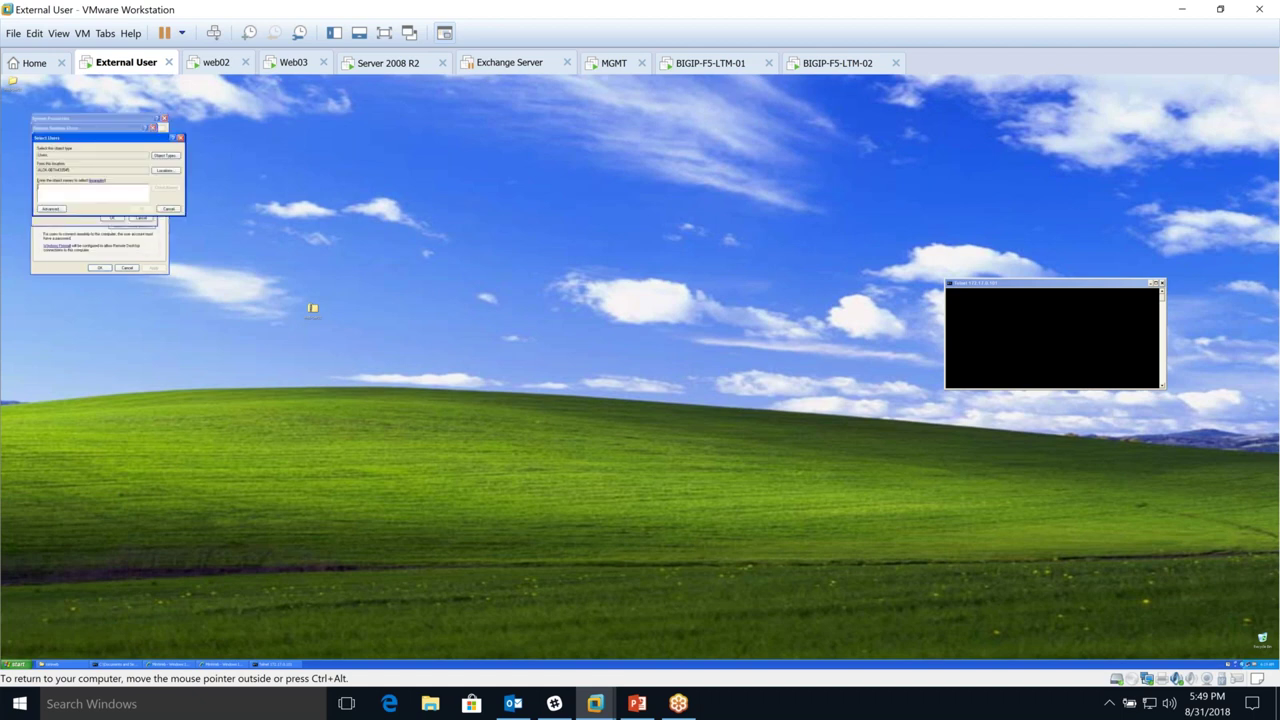
# - Look up the administrator account by name and add it to External User's remote desktop users
pyautogui.write('a')
pyautogui.press('Return')
pyautogui.click(174, 243)
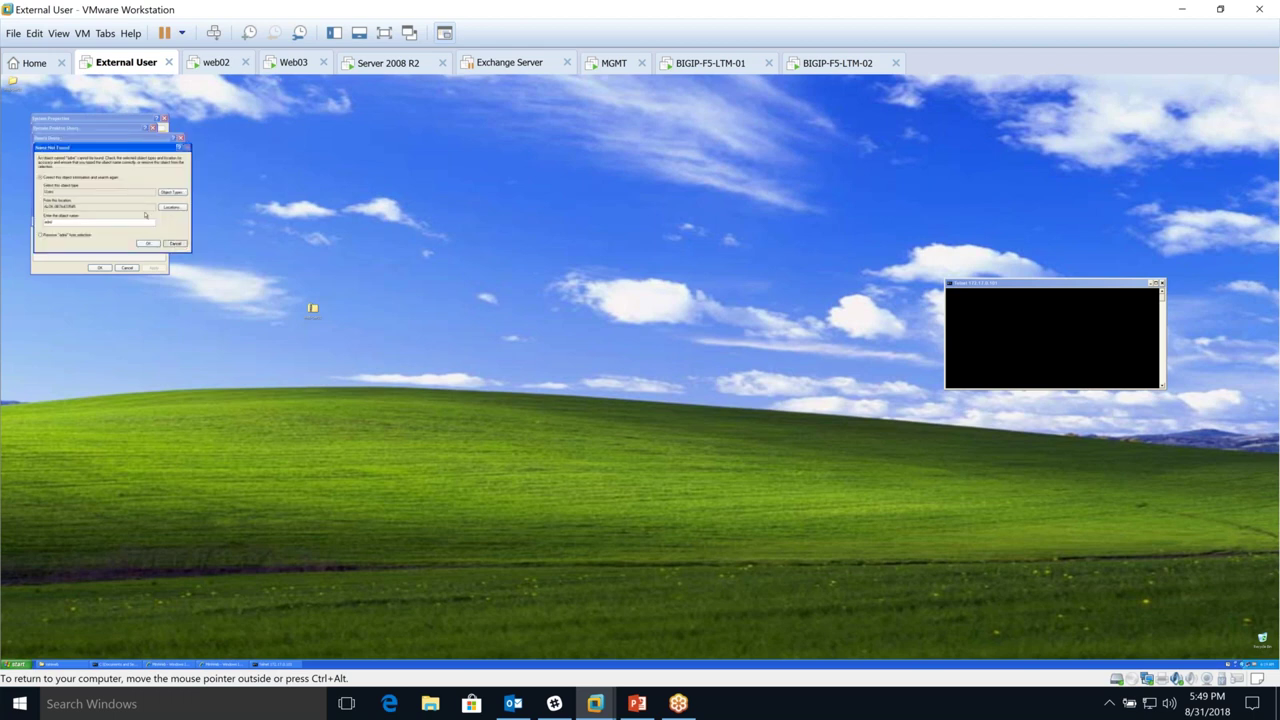
pyautogui.press('BackSpace')
pyautogui.press('BackSpace')
pyautogui.press('BackSpace')
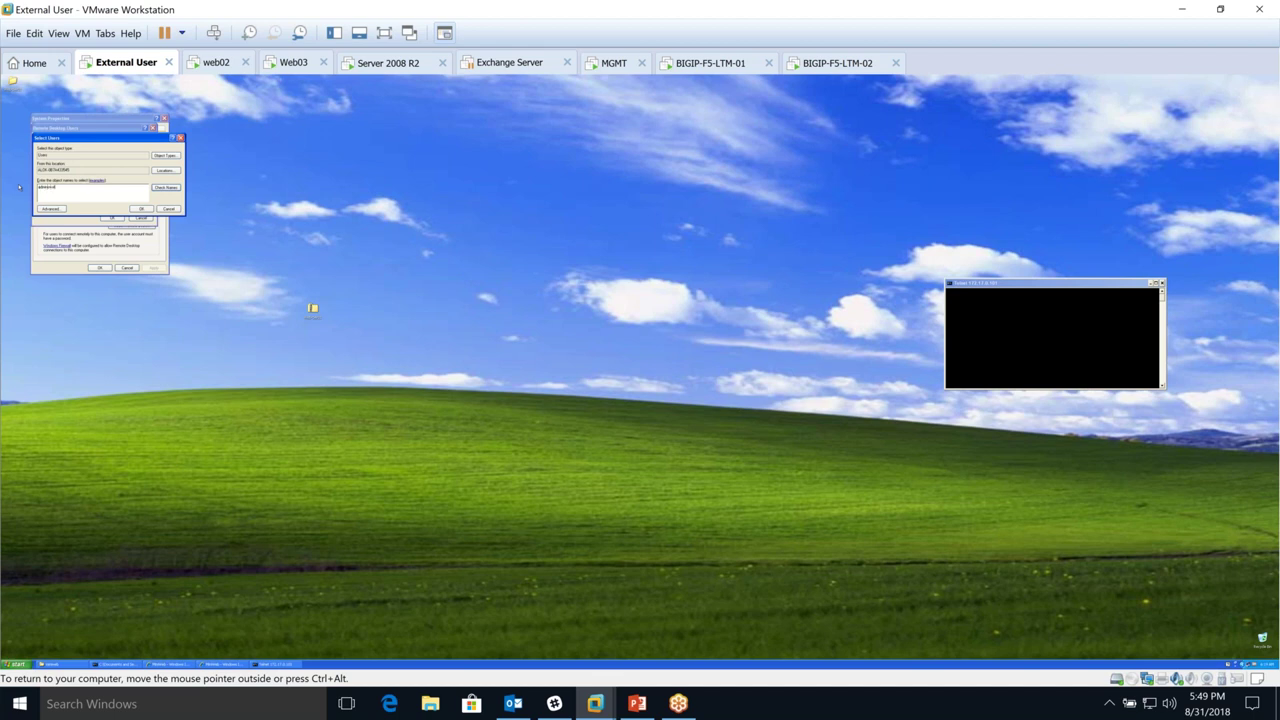
pyautogui.click(165, 191)
pyautogui.click(140, 209)
# - Try to add the account named test as another remote desktop user on External User
pyautogui.click(47, 191)
pyautogui.write('test')
pyautogui.click(166, 187)
pyautogui.click(175, 243)
pyautogui.press('BackSpace')
pyautogui.press('BackSpace')
pyautogui.press('BackSpace')
pyautogui.press('BackSpace')
# - Search the available local accounts, close the search without choosing another, and save External User's remote desktop user settings
pyautogui.click(51, 209)
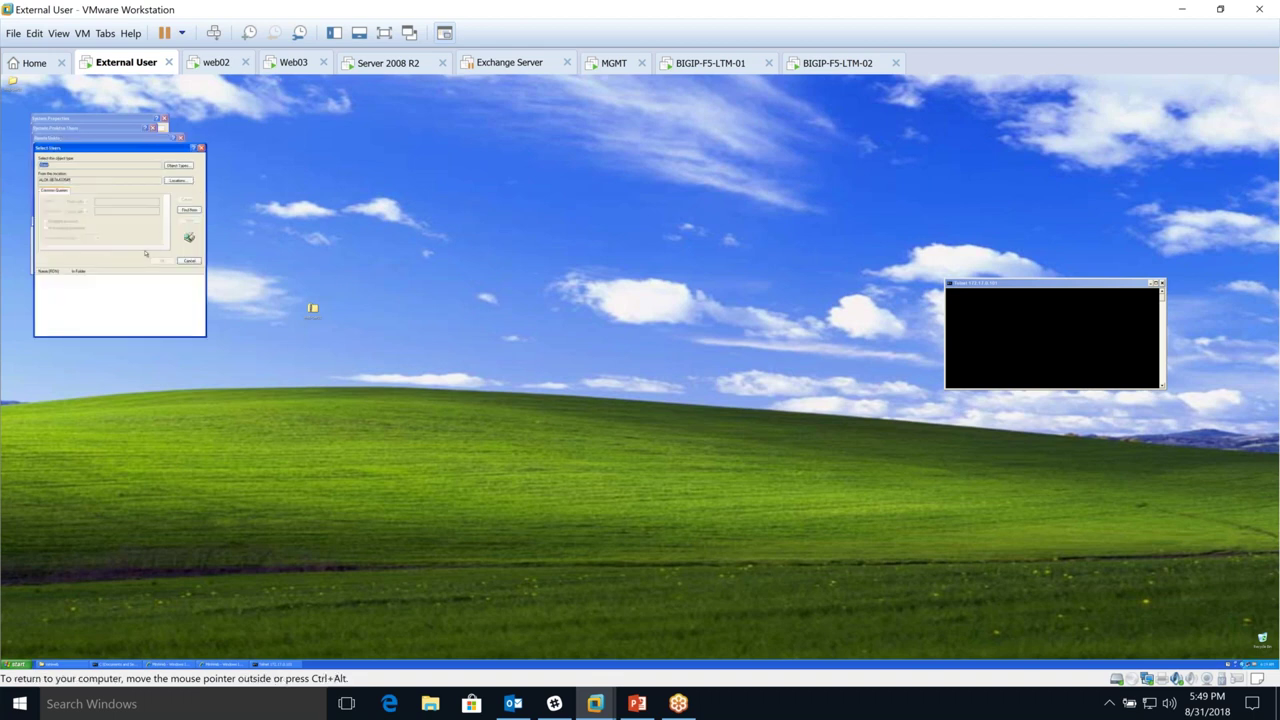
pyautogui.click(188, 210)
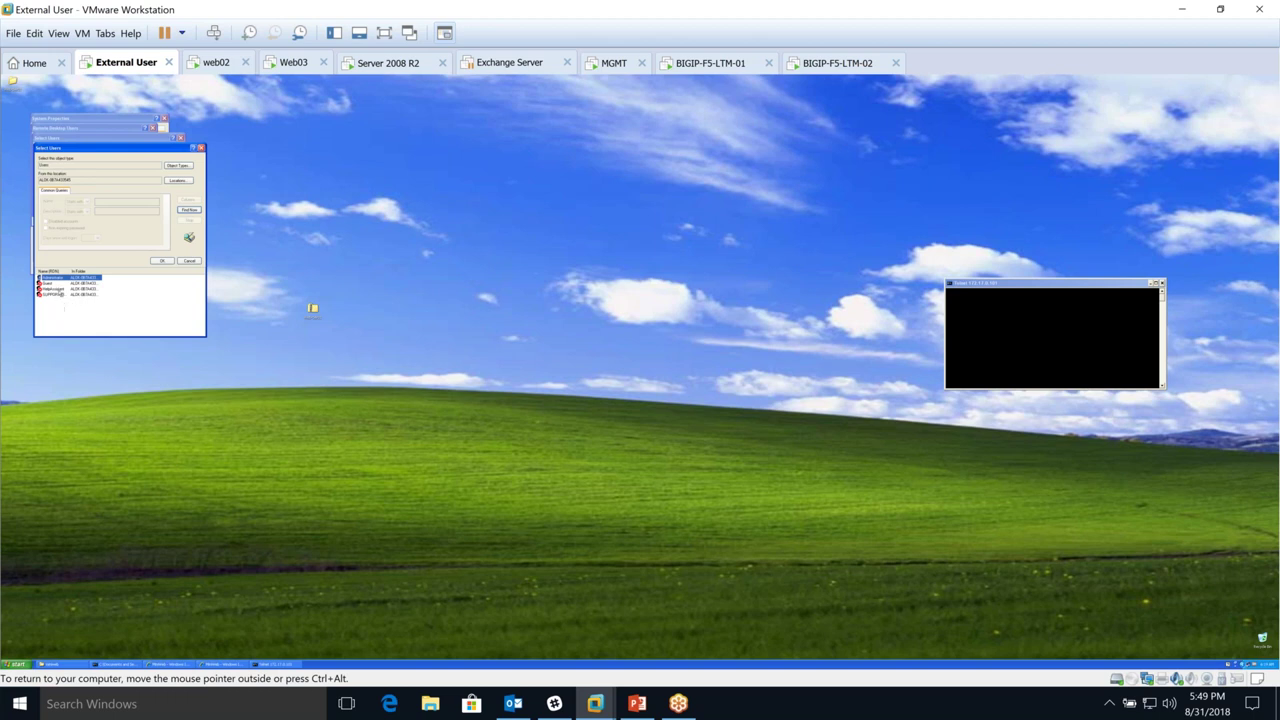
pyautogui.click(59, 289)
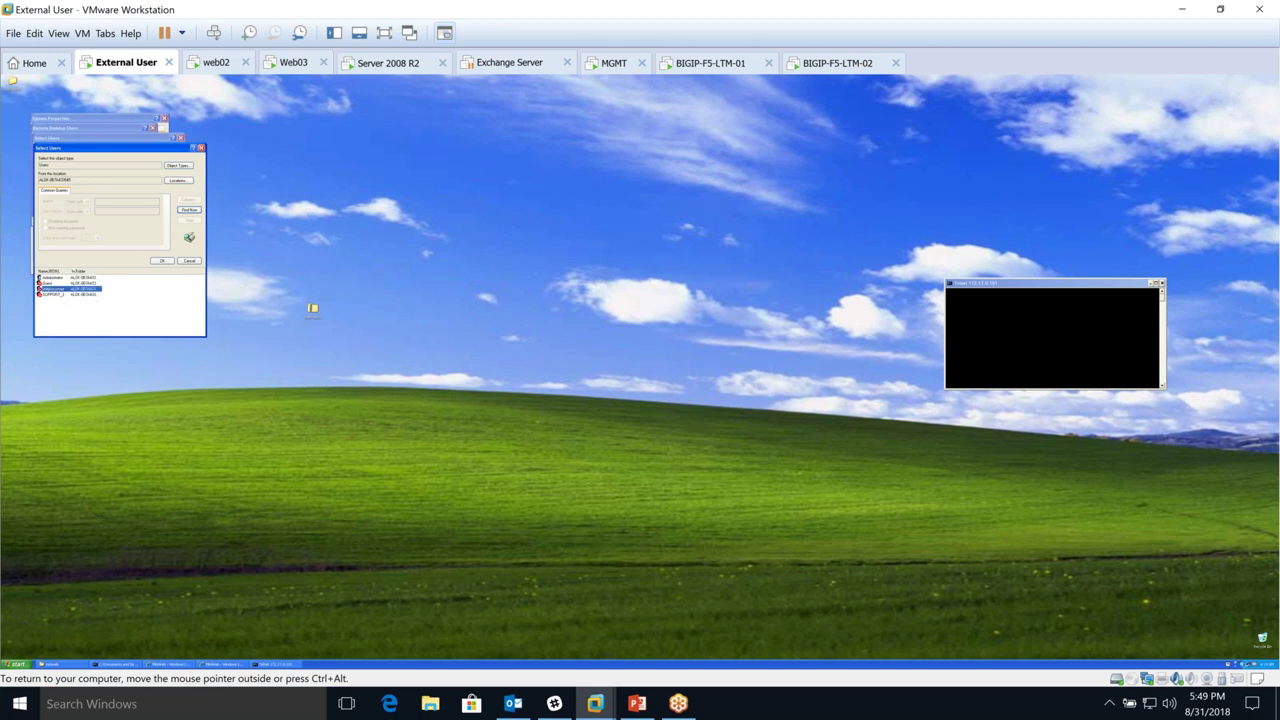
pyautogui.click(55, 279)
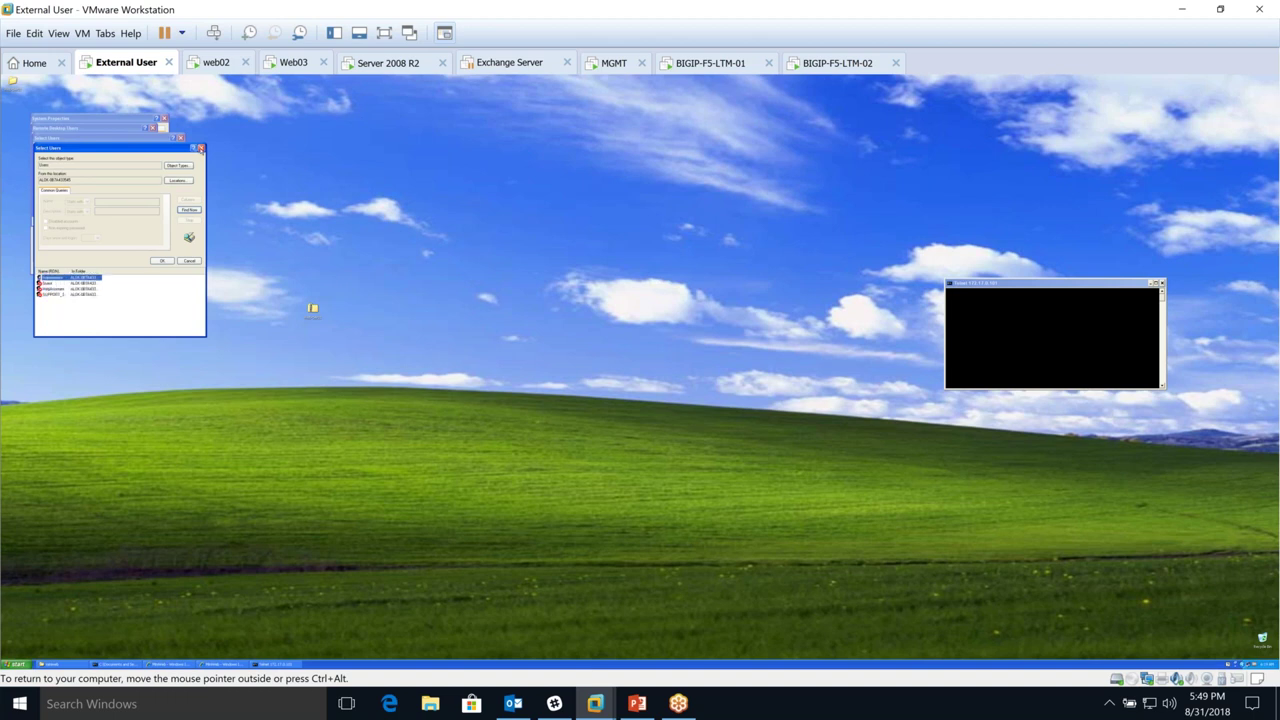
pyautogui.click(200, 147)
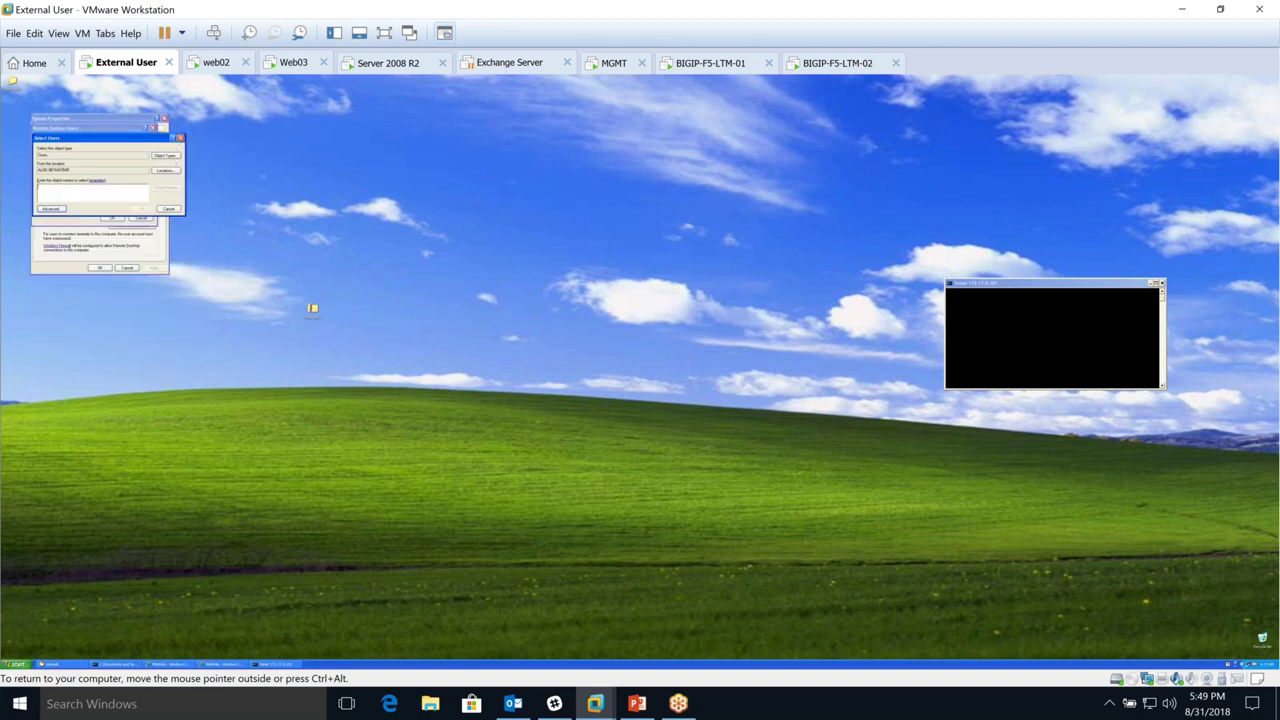
pyautogui.click(141, 208)
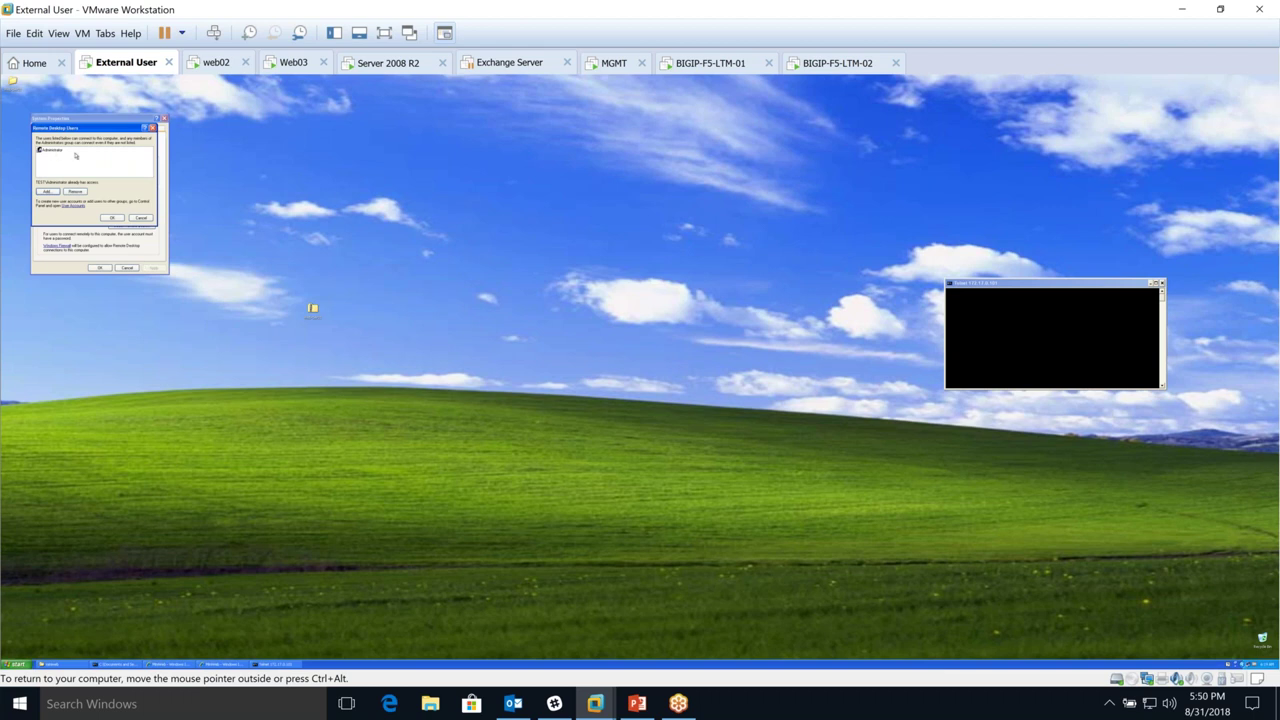
pyautogui.click(113, 218)
pyautogui.click(99, 268)
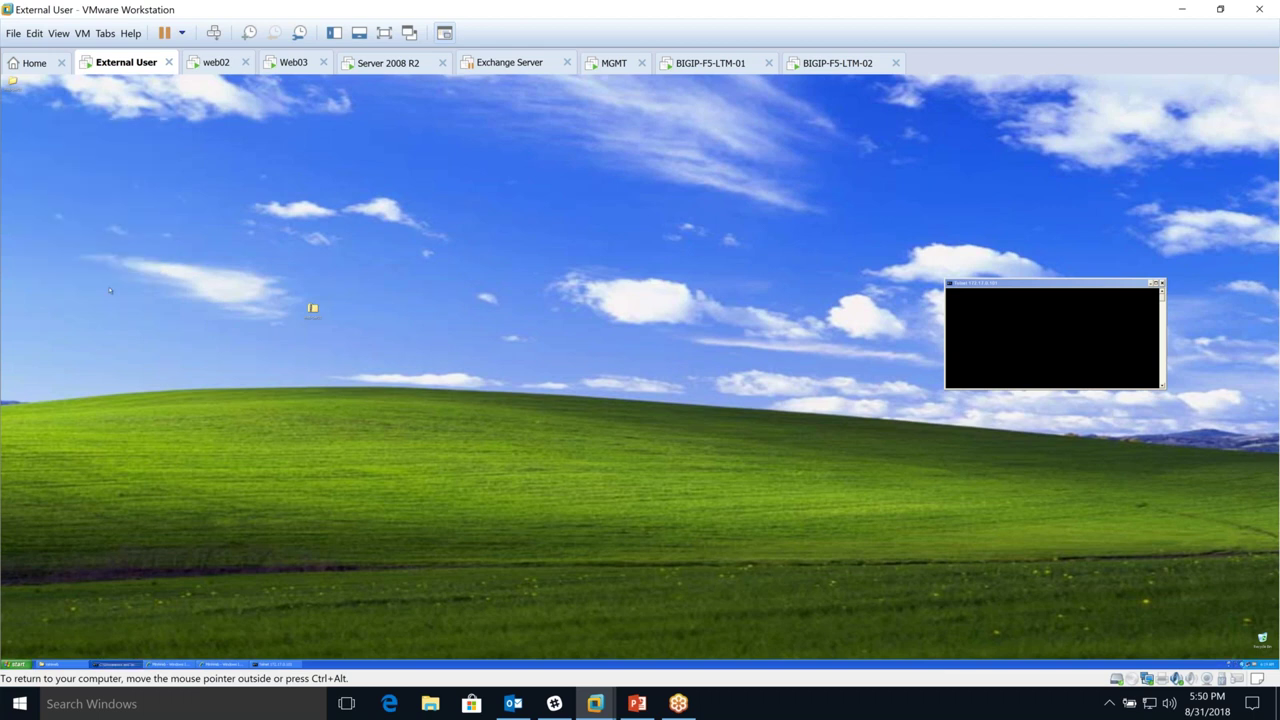
# - In web02, find the Administrator account through the advanced user search, add it as a remote desktop user and save the settings
pyautogui.click(217, 62)
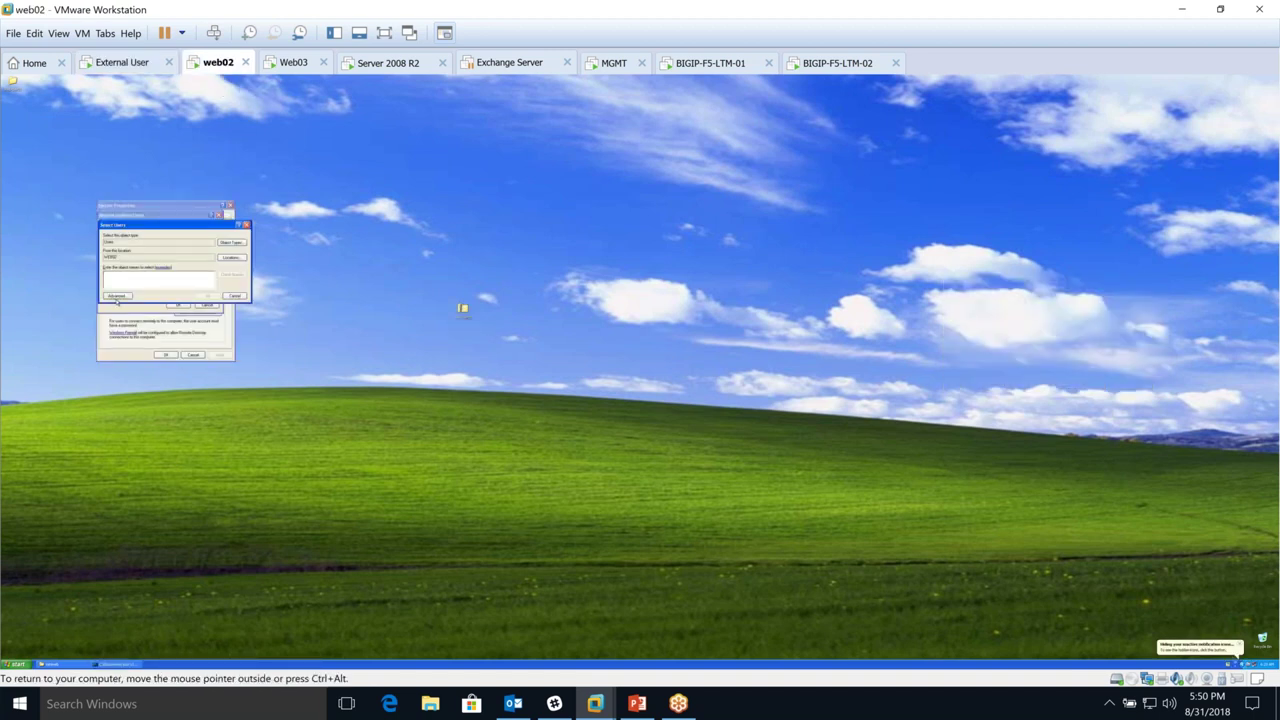
pyautogui.click(116, 297)
pyautogui.click(254, 297)
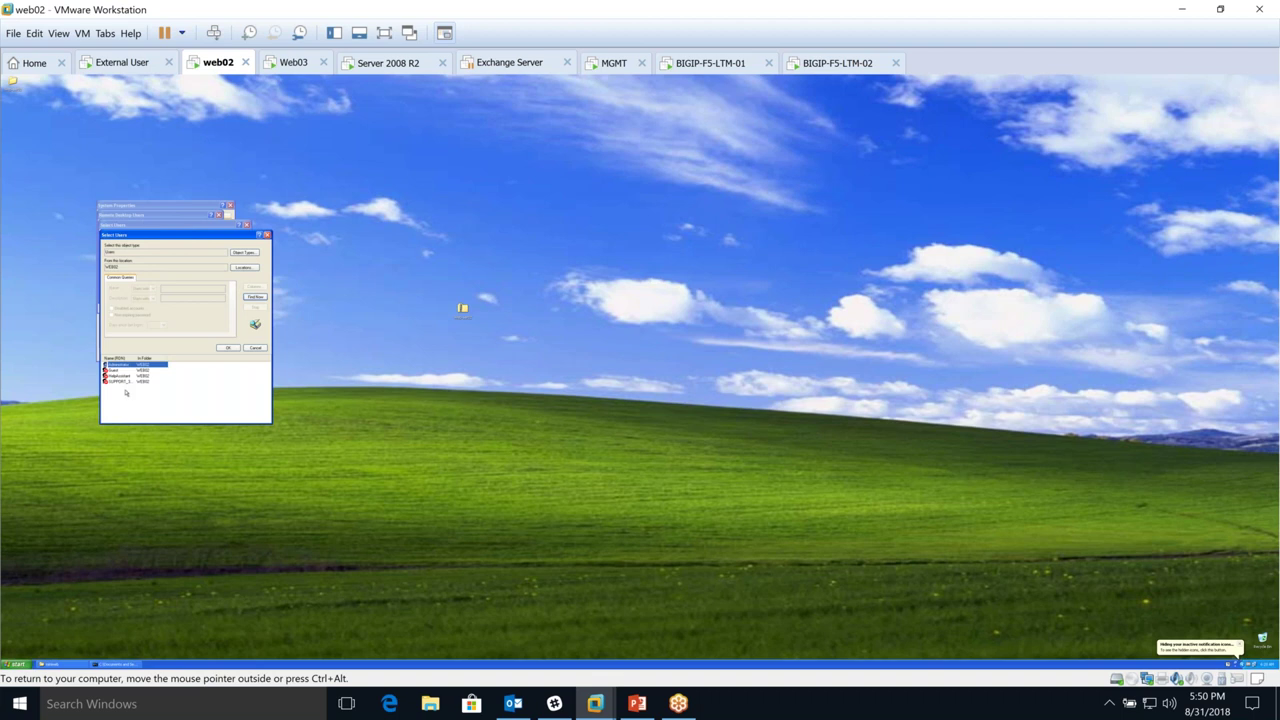
pyautogui.click(226, 348)
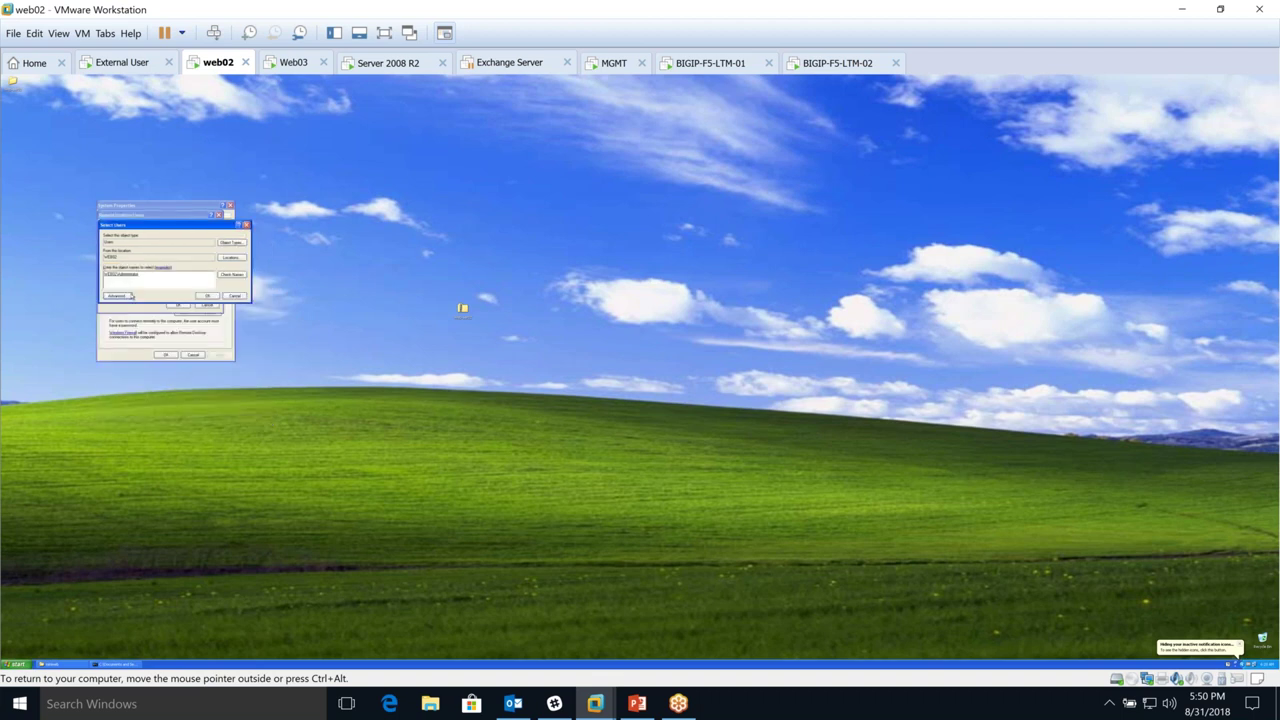
pyautogui.click(206, 297)
pyautogui.click(178, 303)
pyautogui.click(165, 355)
# - Switch to the Web03 virtual machine and open the remote desktop users list from its System Properties remote settings
pyautogui.click(293, 62)
pyautogui.click(236, 319)
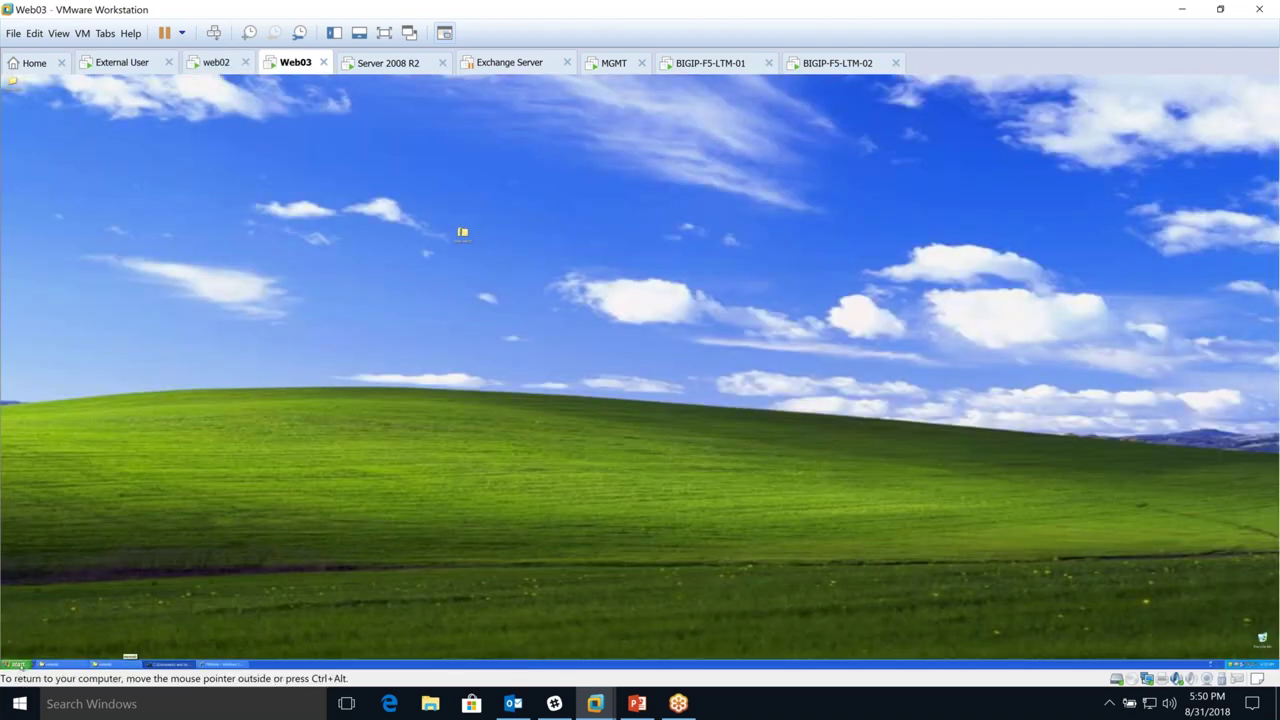
pyautogui.click(17, 664)
pyautogui.rightClick(106, 564)
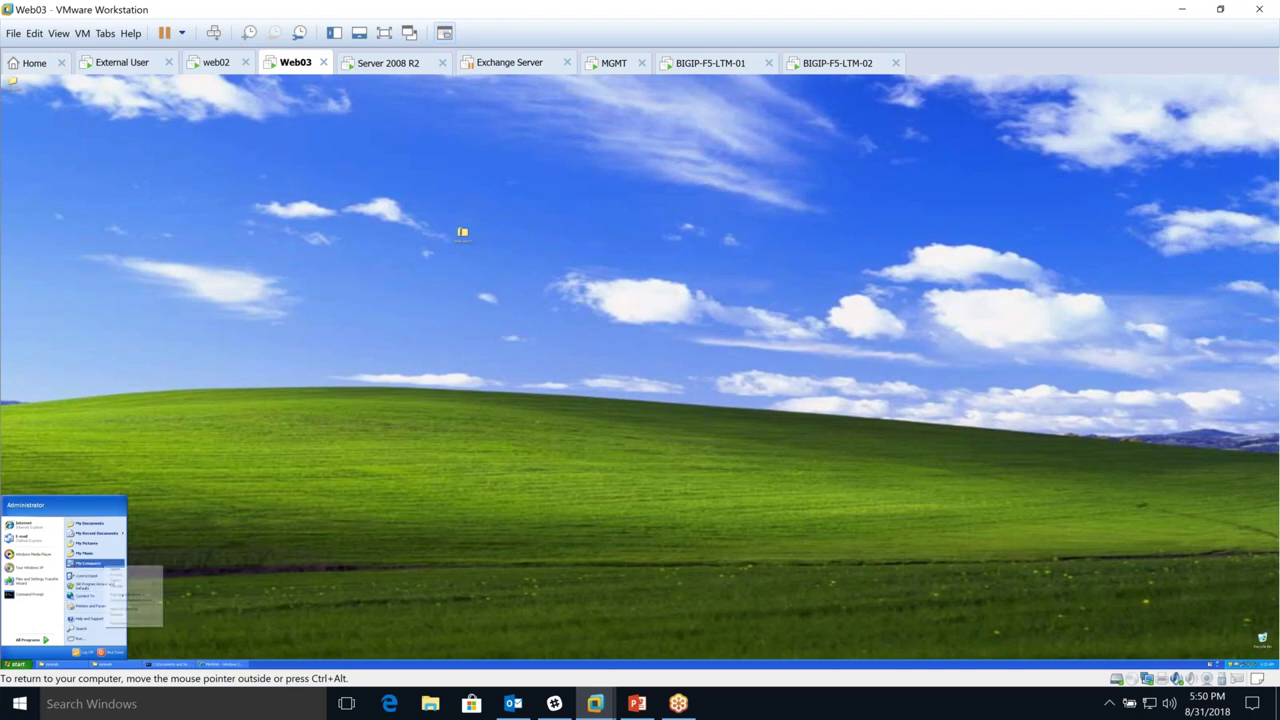
pyautogui.click(118, 624)
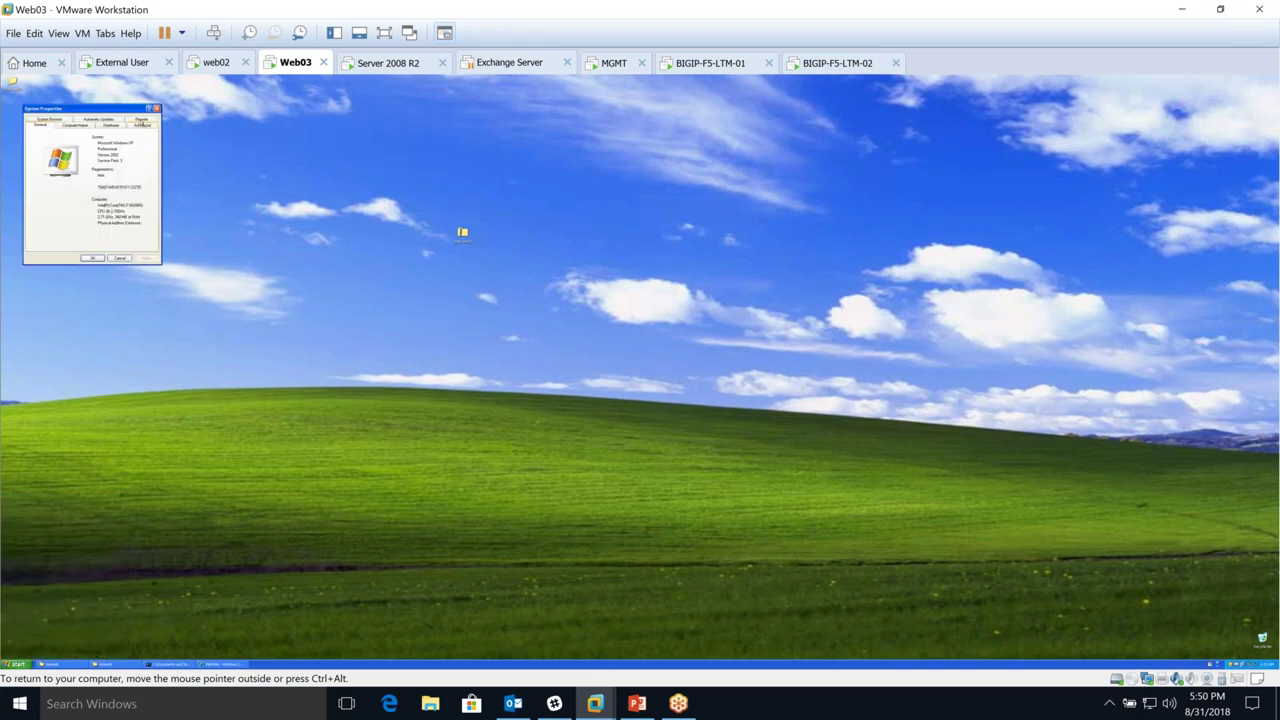
pyautogui.click(141, 120)
pyautogui.click(123, 216)
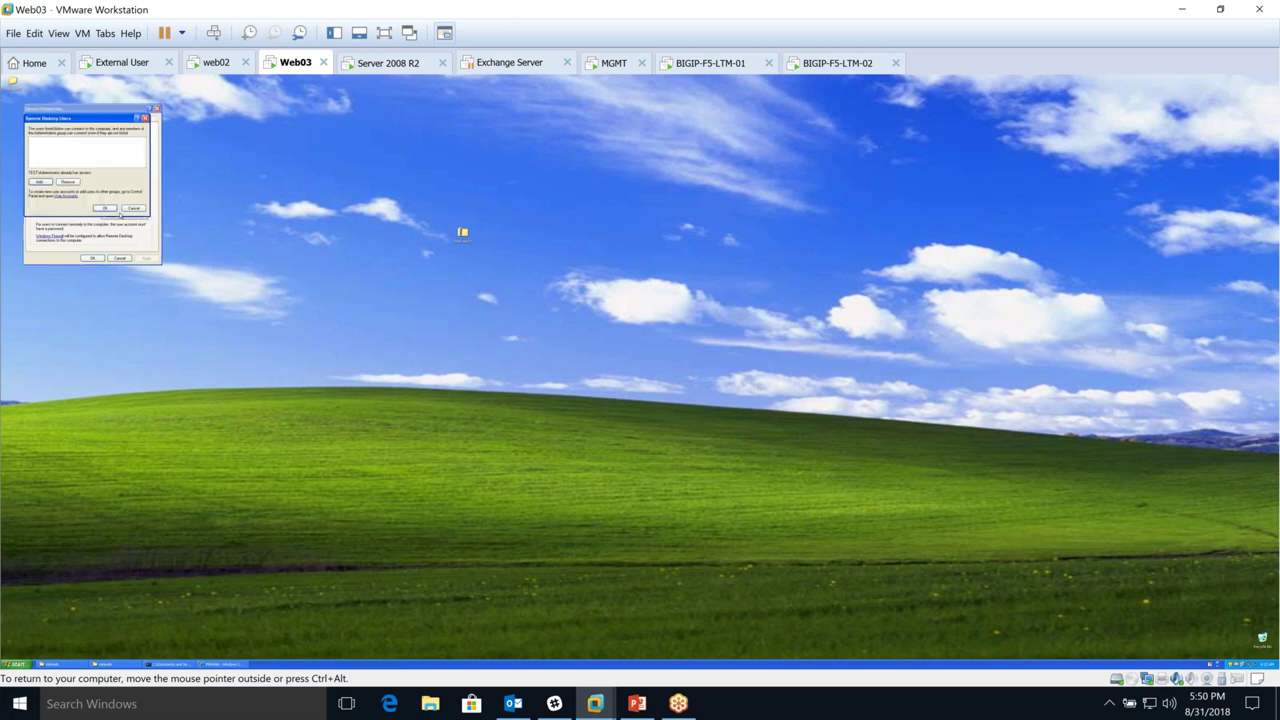
# - Find Web03's Administrator account through the advanced user search, add it as a remote desktop user and save the settings
pyautogui.click(39, 182)
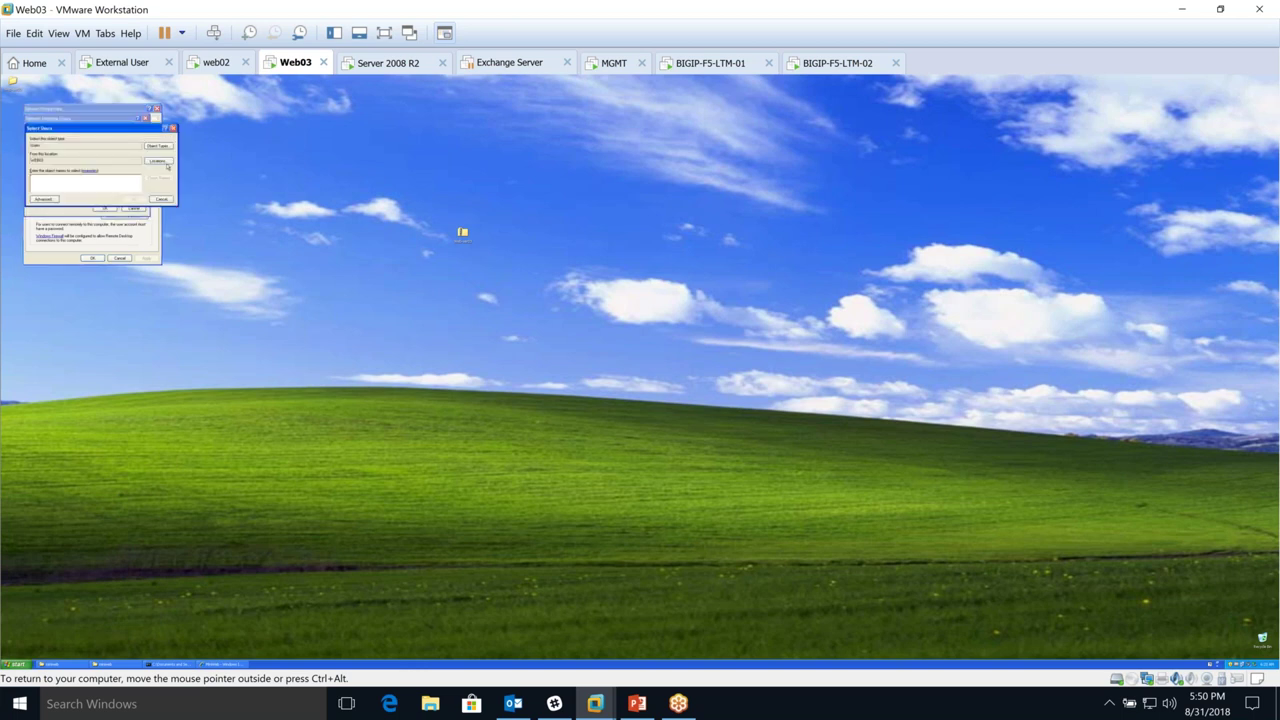
pyautogui.click(43, 199)
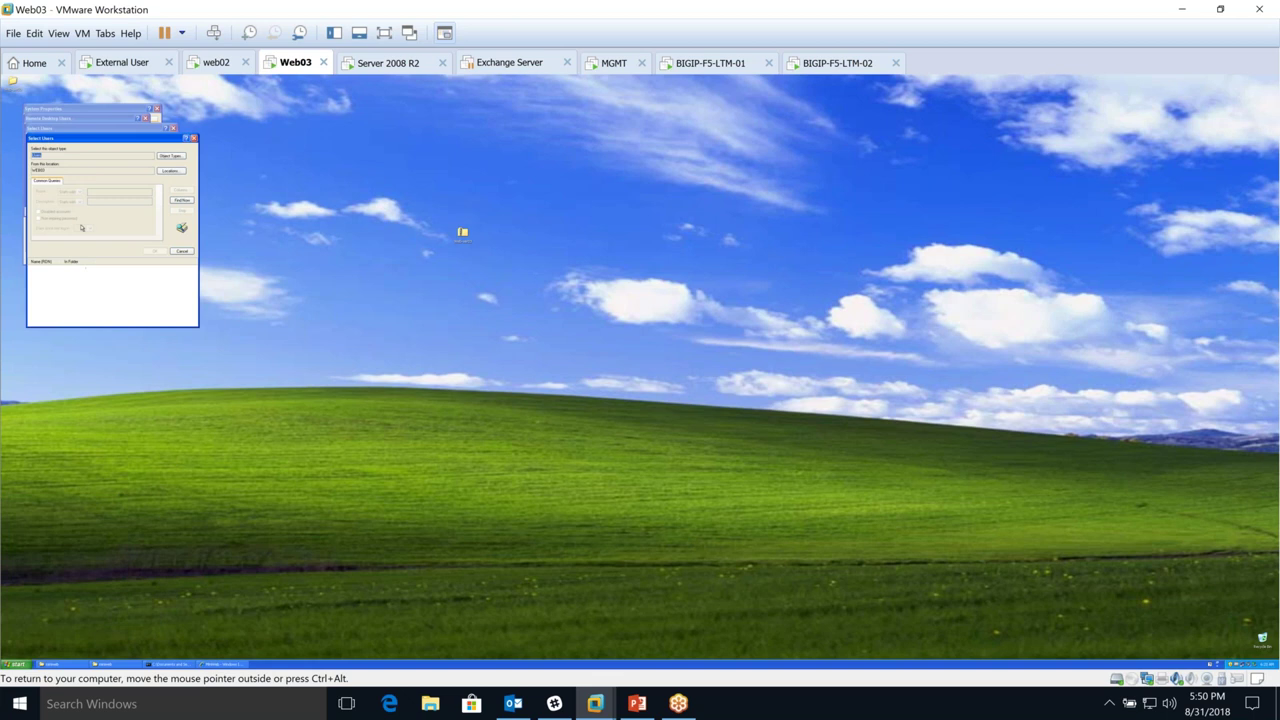
pyautogui.click(181, 200)
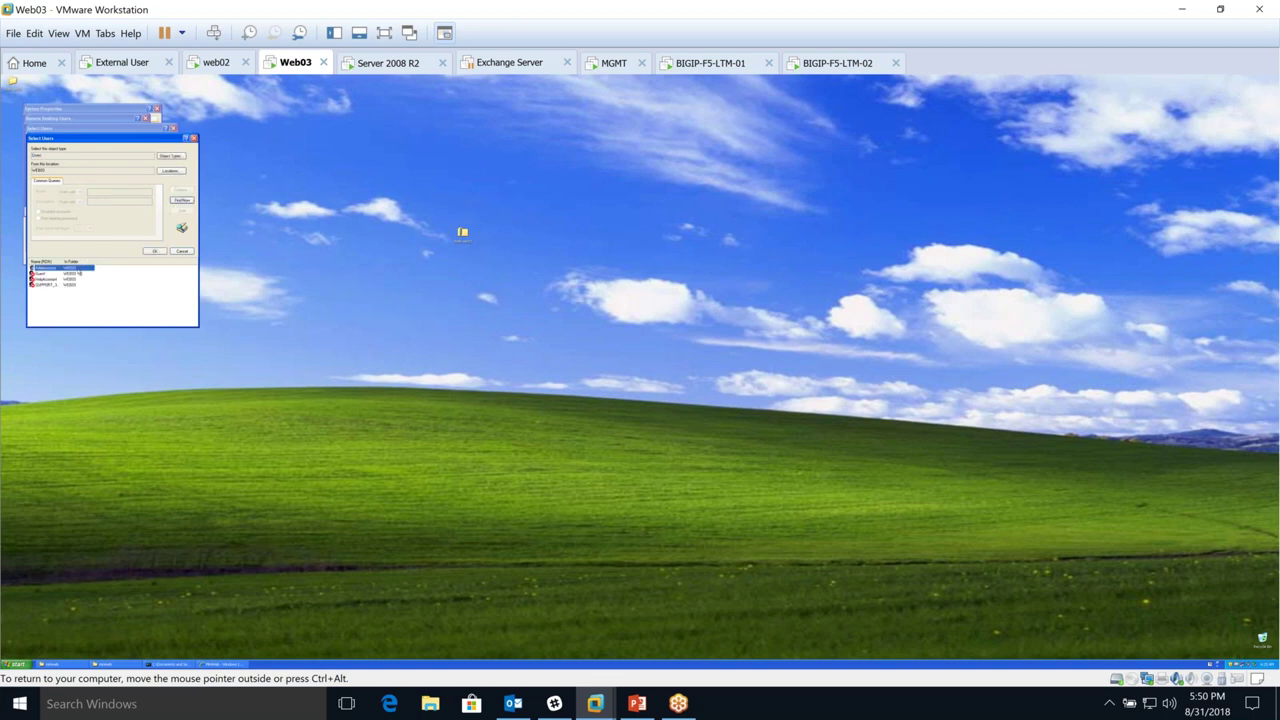
pyautogui.click(155, 251)
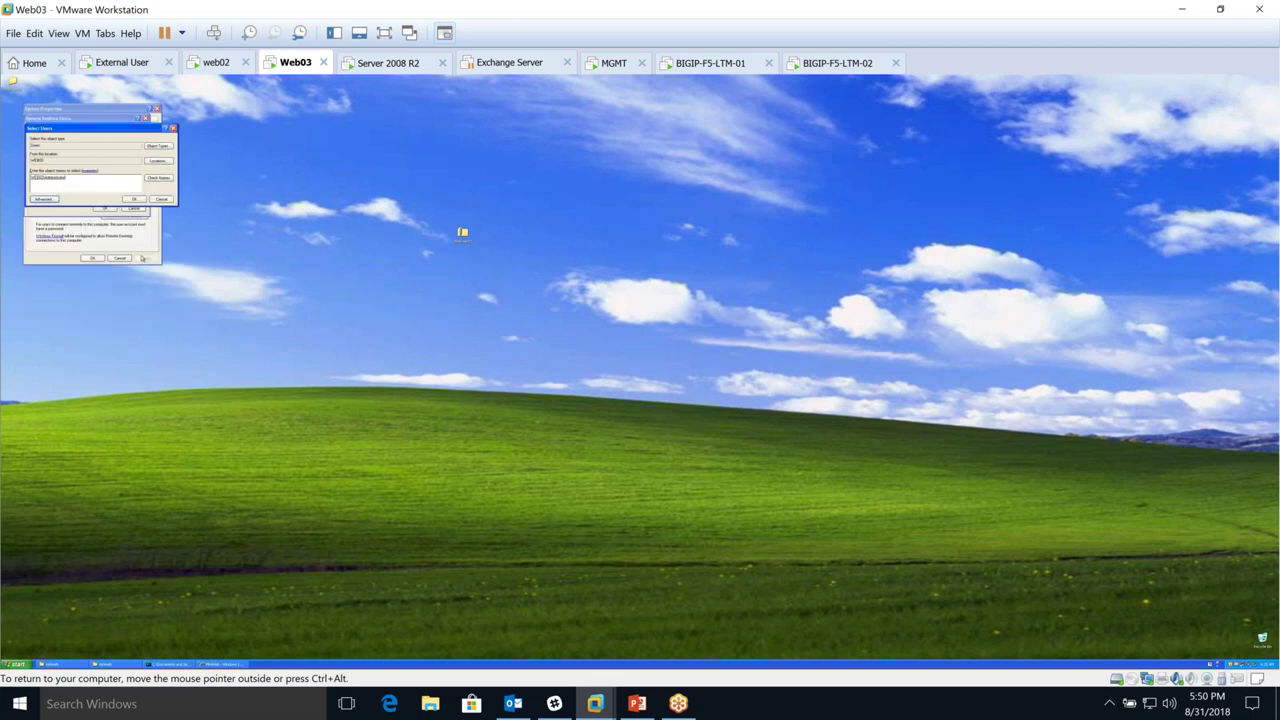
pyautogui.click(134, 200)
pyautogui.click(108, 209)
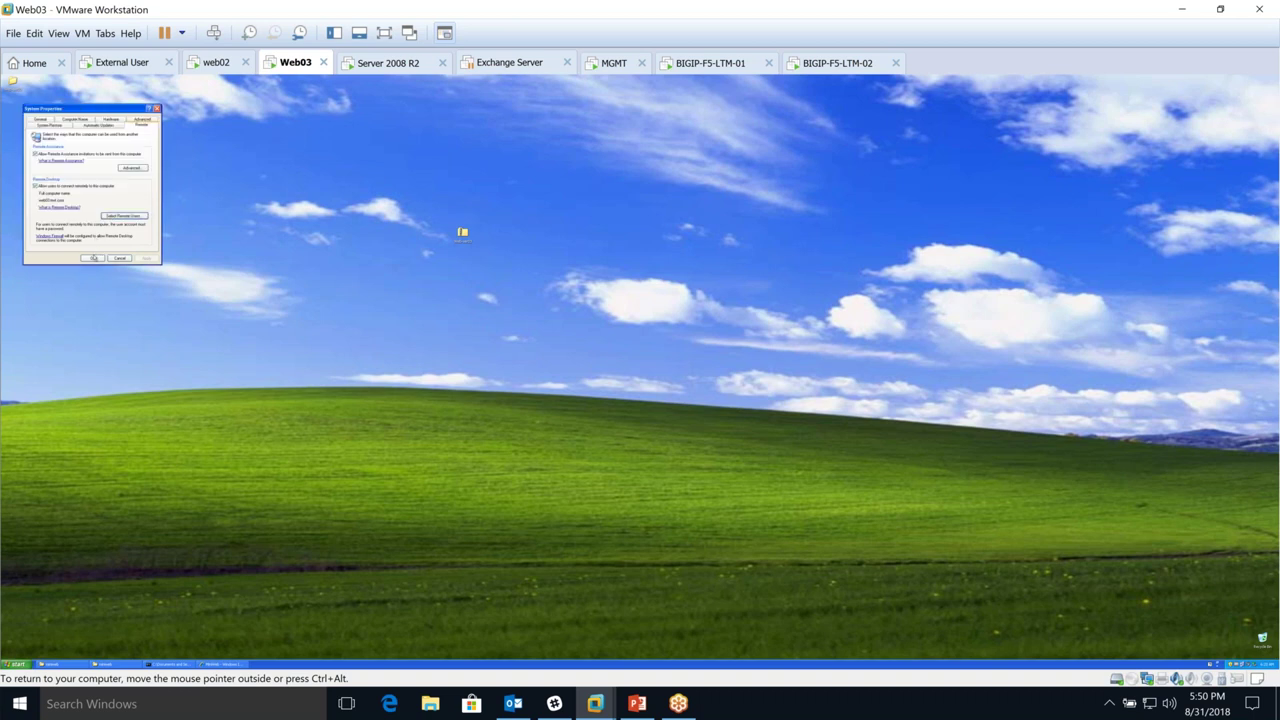
pyautogui.click(91, 258)
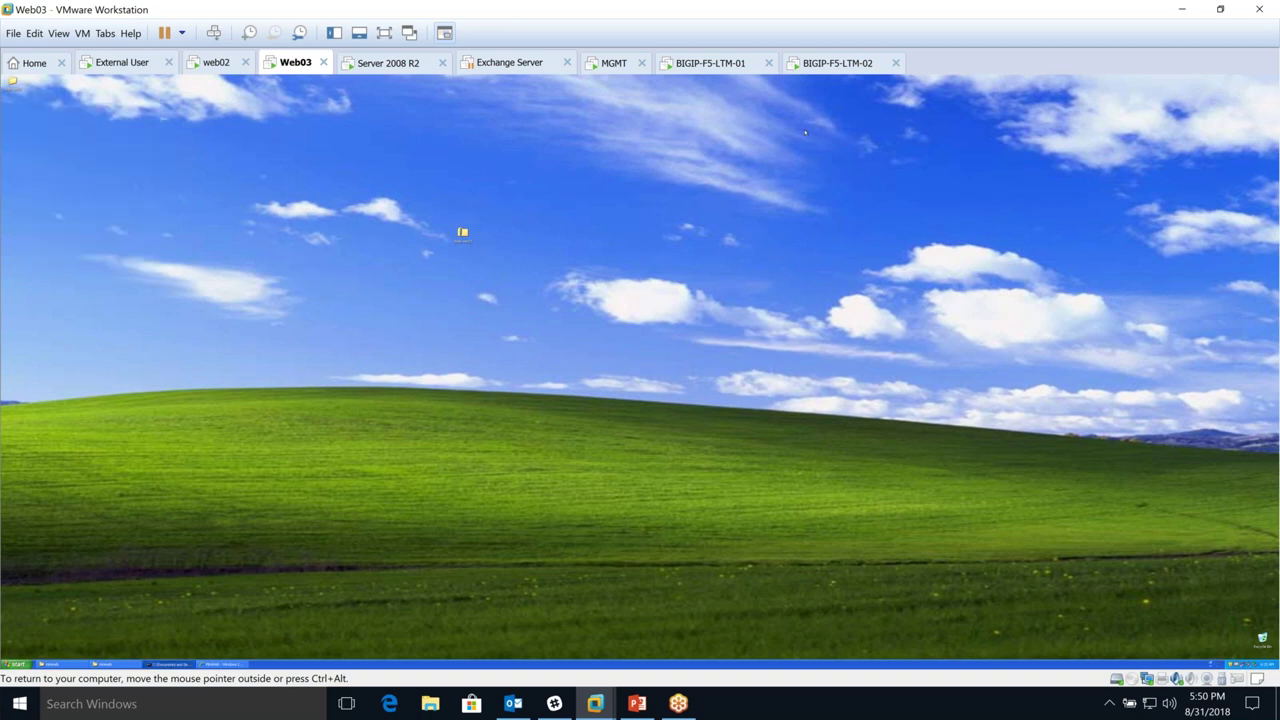
# - Return to External User, open Remote Desktop Connection and try connecting to 172.17.0.101 again
pyautogui.click(125, 62)
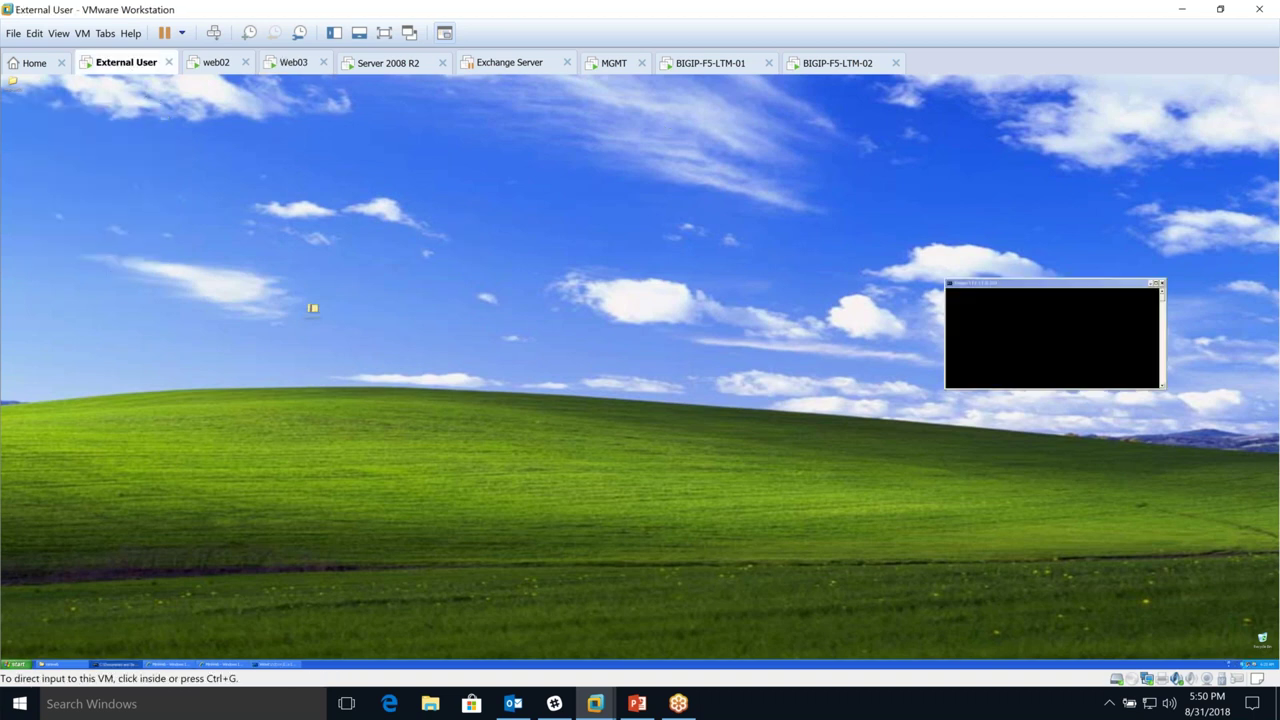
pyautogui.click(18, 665)
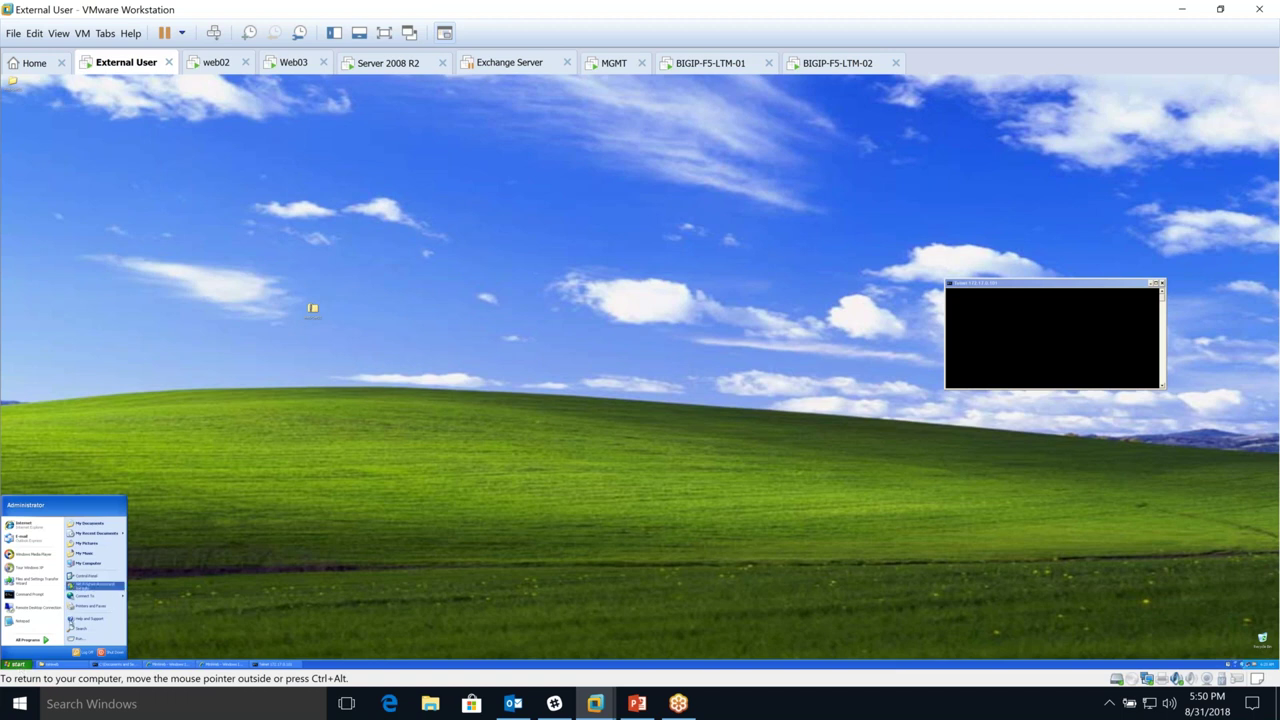
pyautogui.click(80, 638)
pyautogui.click(46, 647)
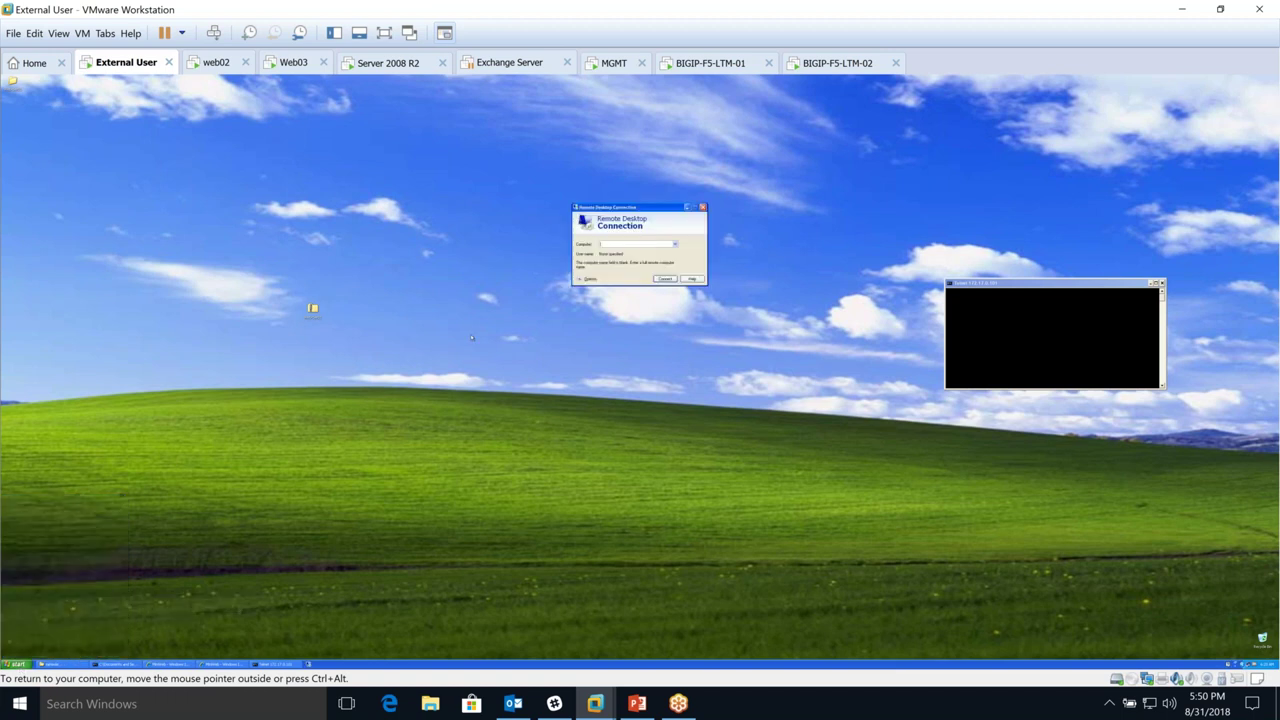
pyautogui.write('1')
pyautogui.press('Return')
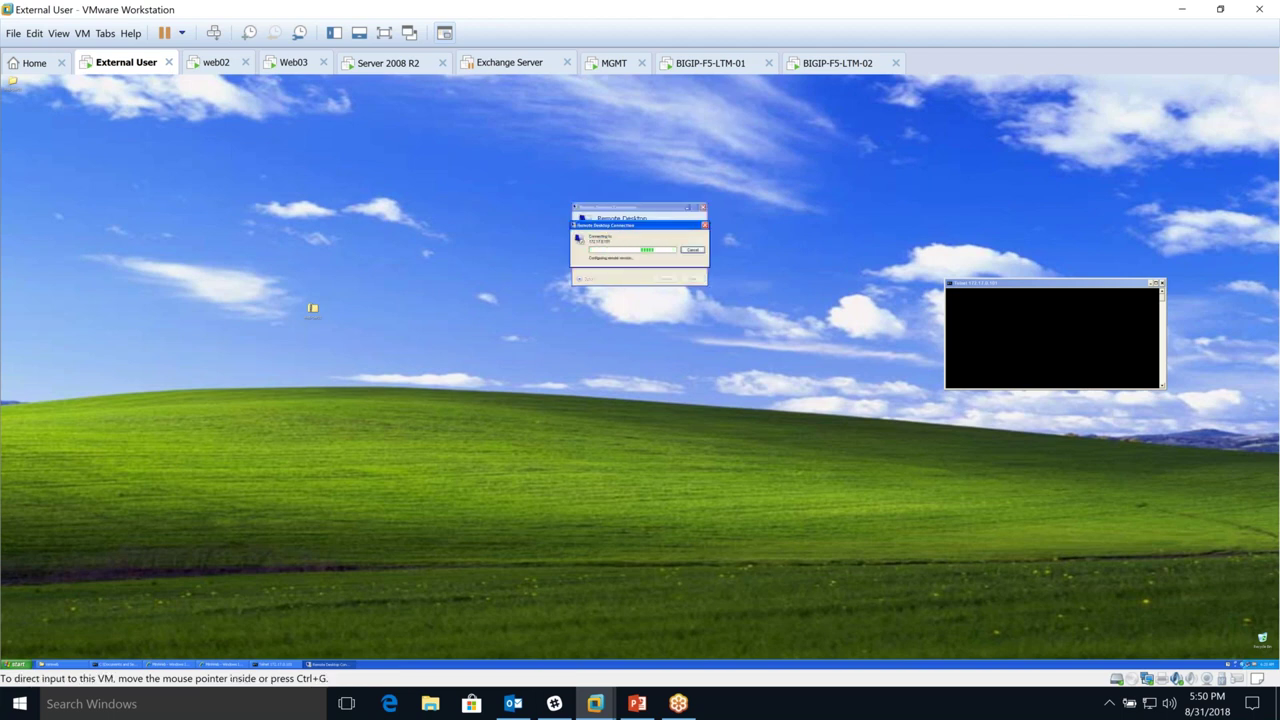
# - Check the RDP virtual server's properties on MGMT, return to External User and dismiss the Remote Desktop connection error
pyautogui.click(614, 62)
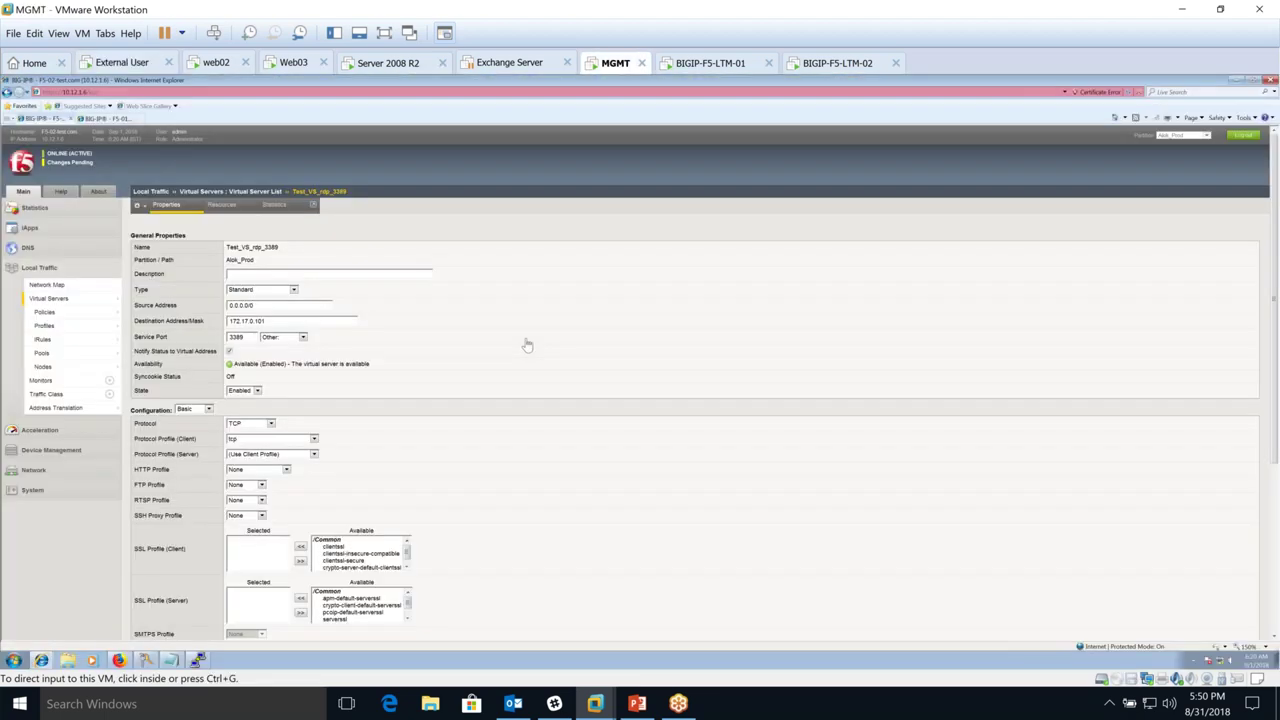
pyautogui.click(122, 62)
pyautogui.click(650, 263)
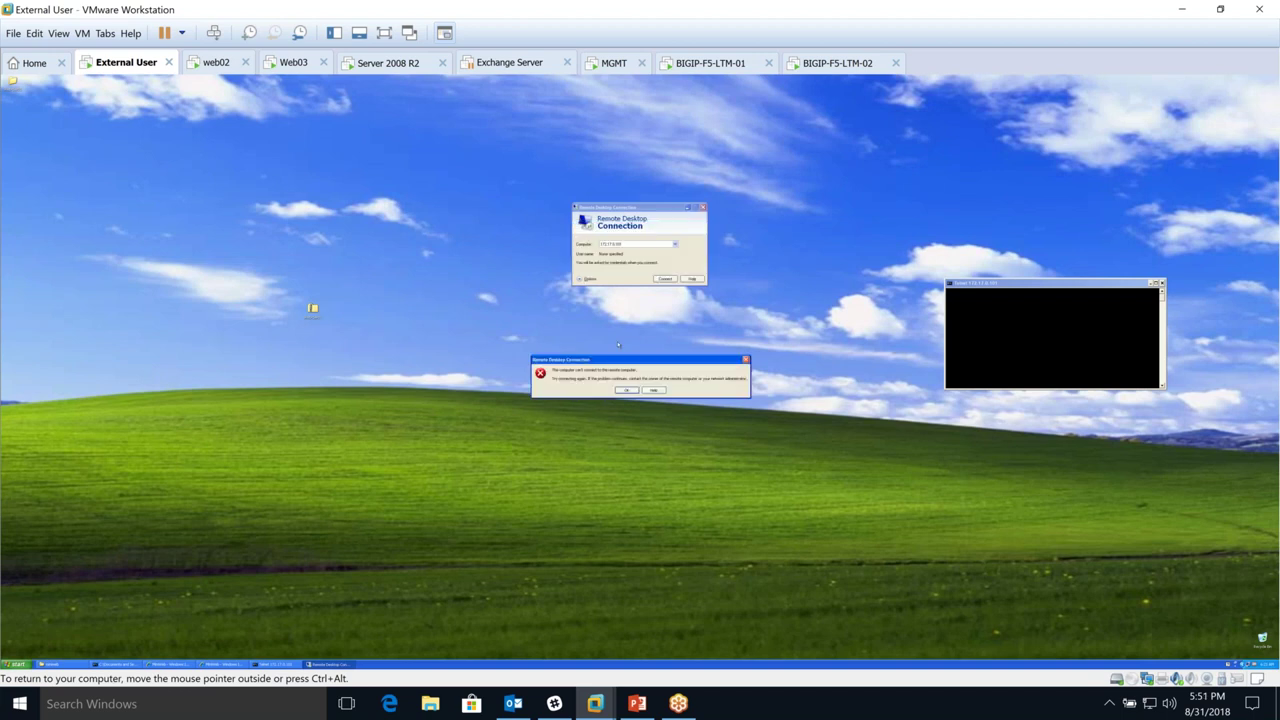
pyautogui.click(625, 390)
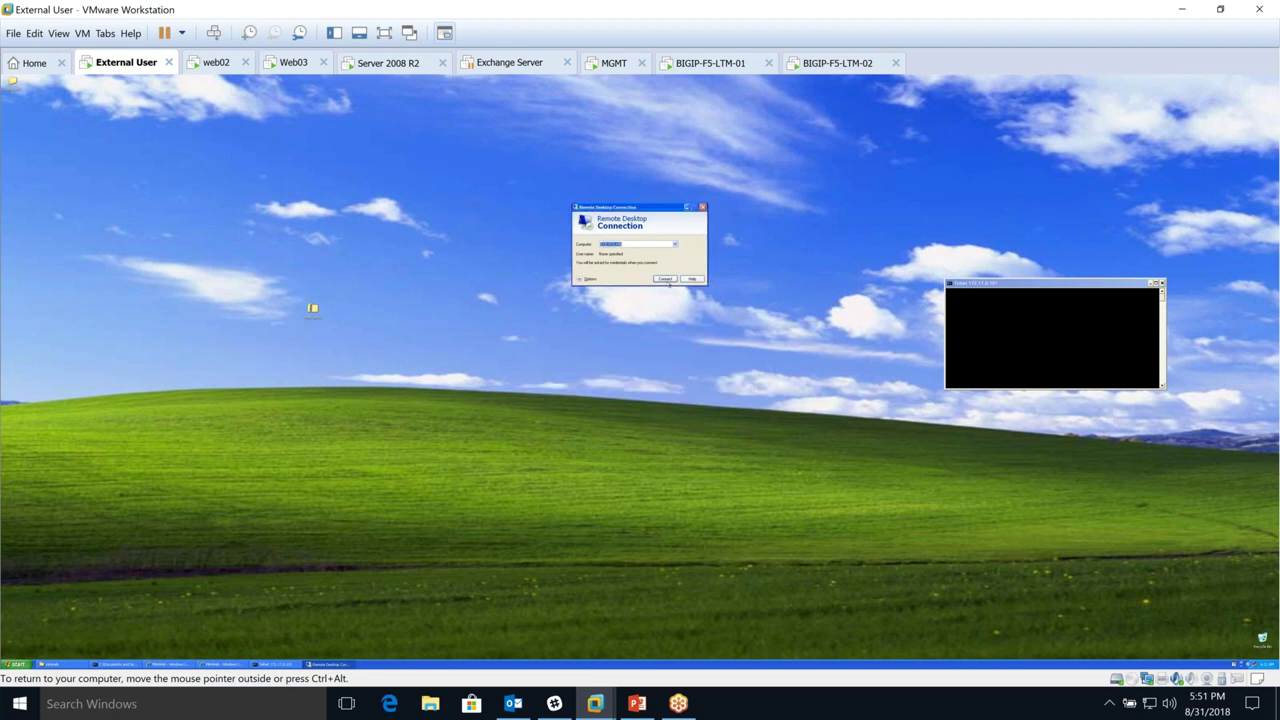
# - Try the Remote Desktop connection to 172.17.0.101 again, cancel the attempt and close the client
pyautogui.click(629, 244)
pyautogui.press('BackSpace')
pyautogui.write('1')
pyautogui.press('Return')
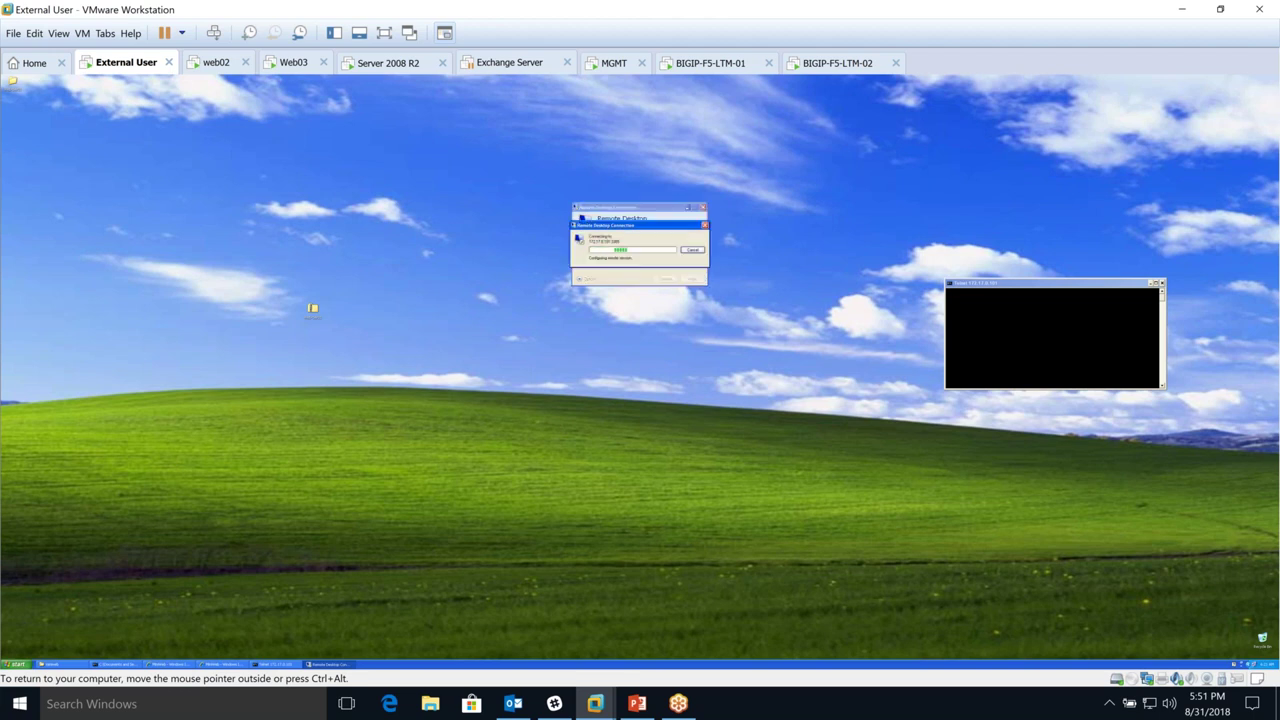
pyautogui.hotkey('ctrl', 'alt')
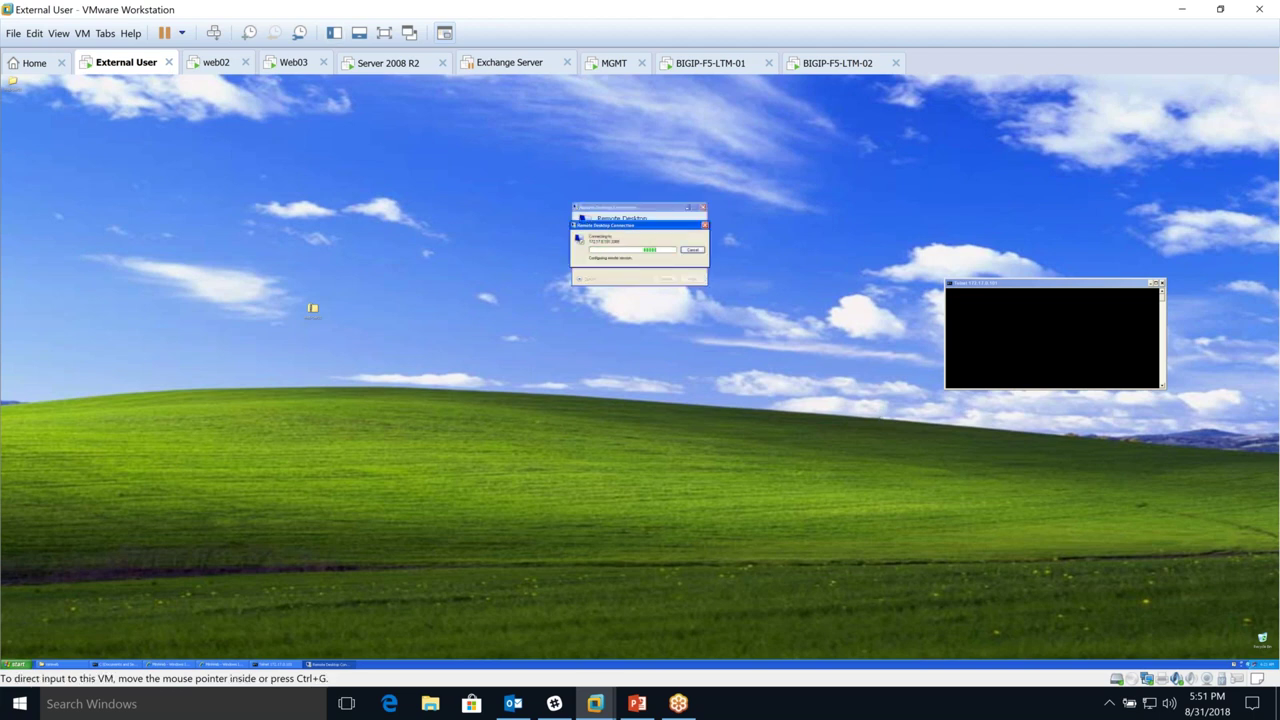
pyautogui.click(702, 207)
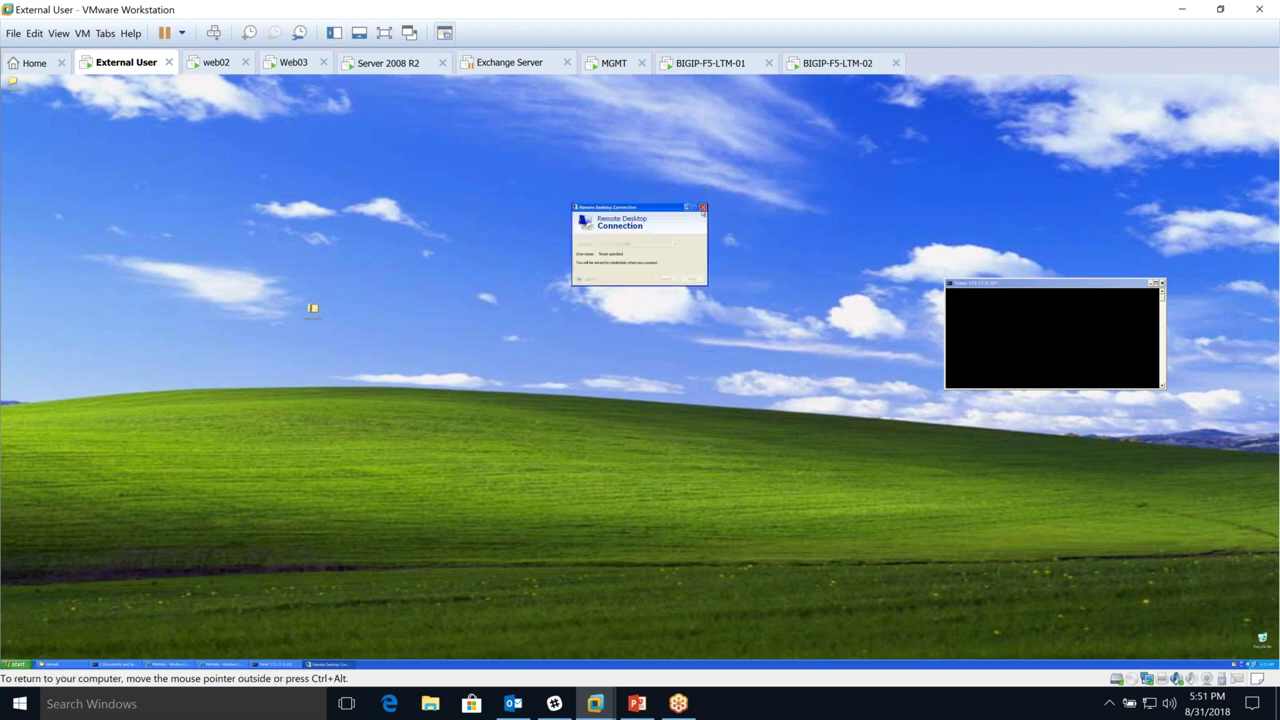
# - Try to rerun the previous command in the open telnet window for 172.17.0.101
pyautogui.click(16, 664)
pyautogui.moveTo(96, 533)
pyautogui.click(548, 514)
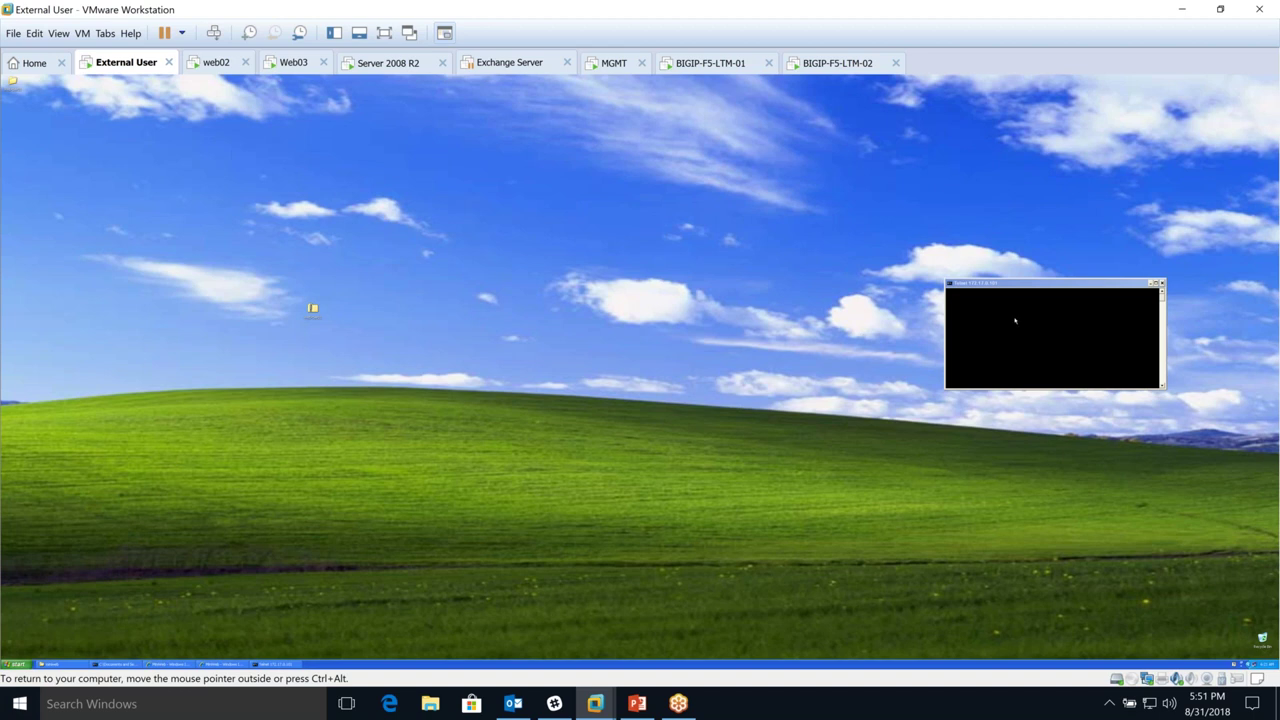
pyautogui.press('Up')
pyautogui.press('Return')
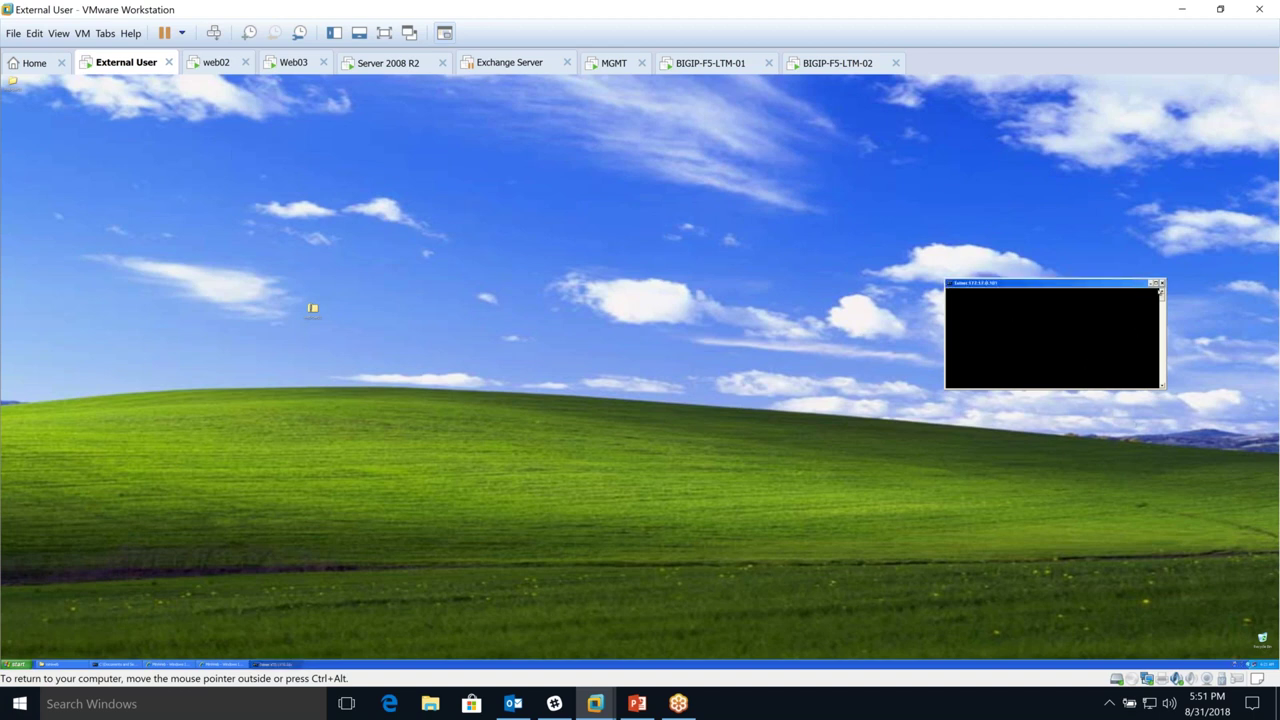
# - Switch to MGMT, open the statistics of virtual server Test_VS_rdp_3389, refresh them and examine the traffic and connection details
pyautogui.click(614, 62)
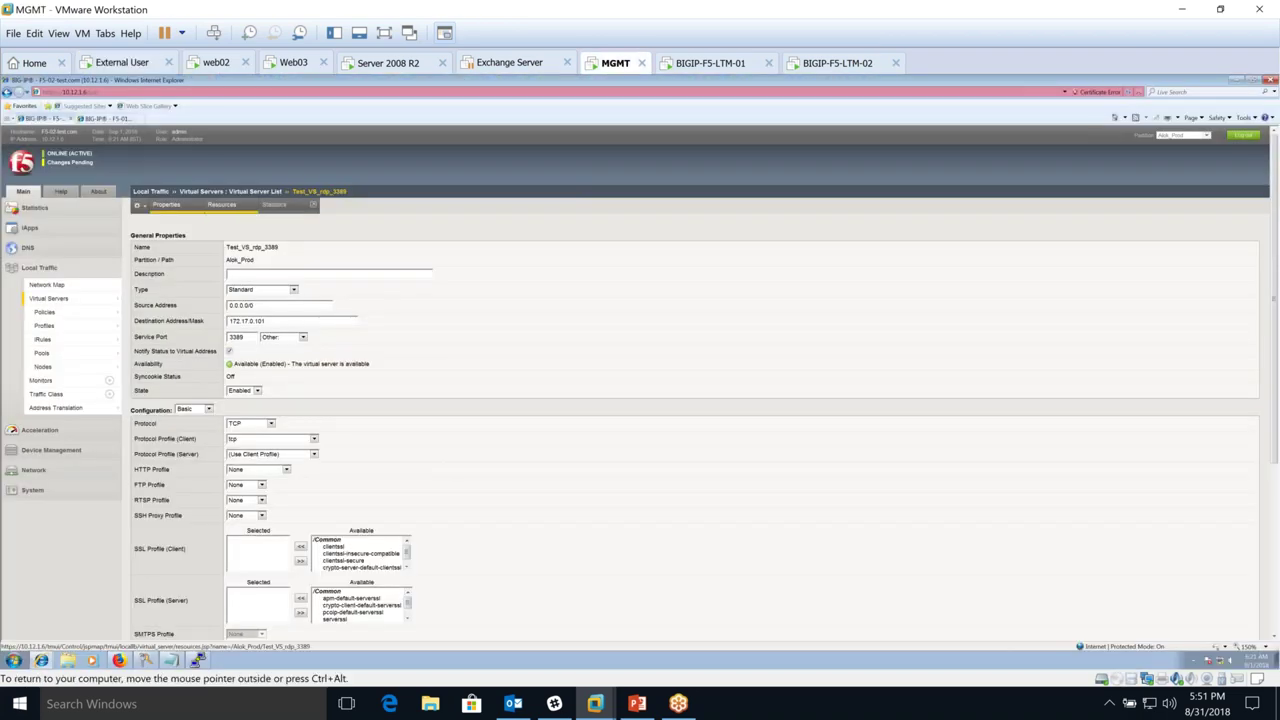
pyautogui.click(274, 204)
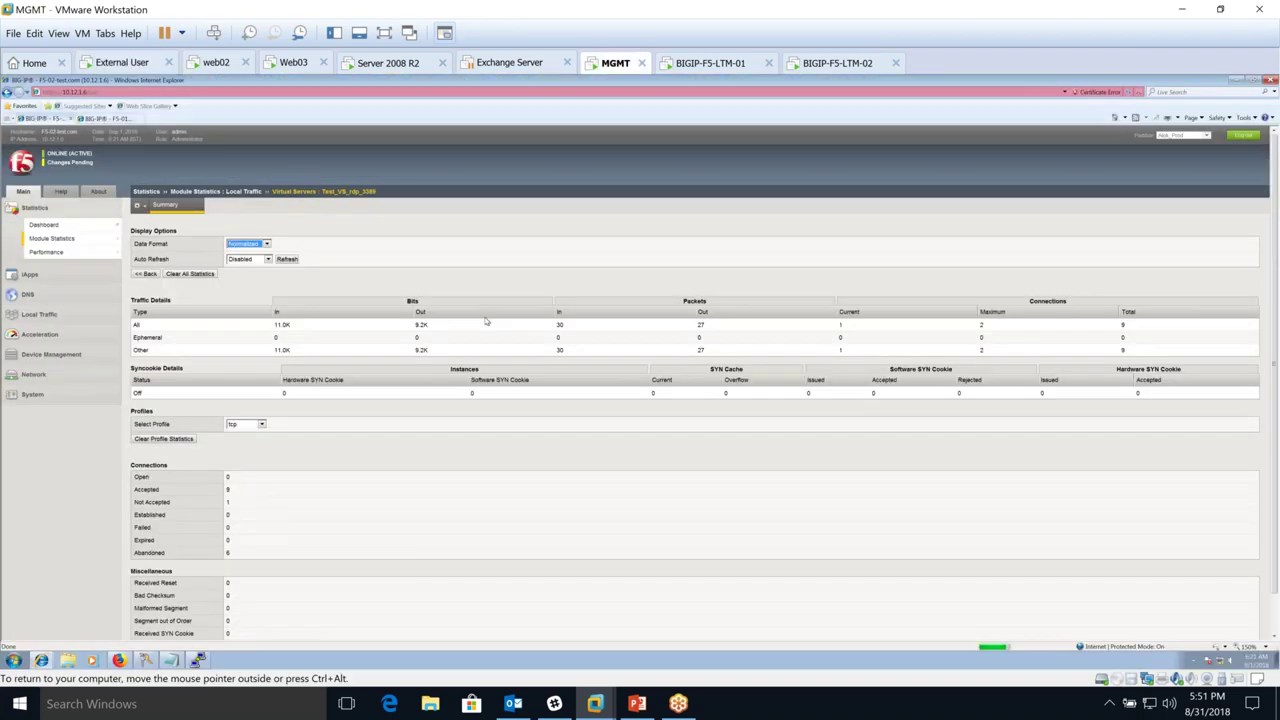
pyautogui.press('Tab')
pyautogui.press('Tab')
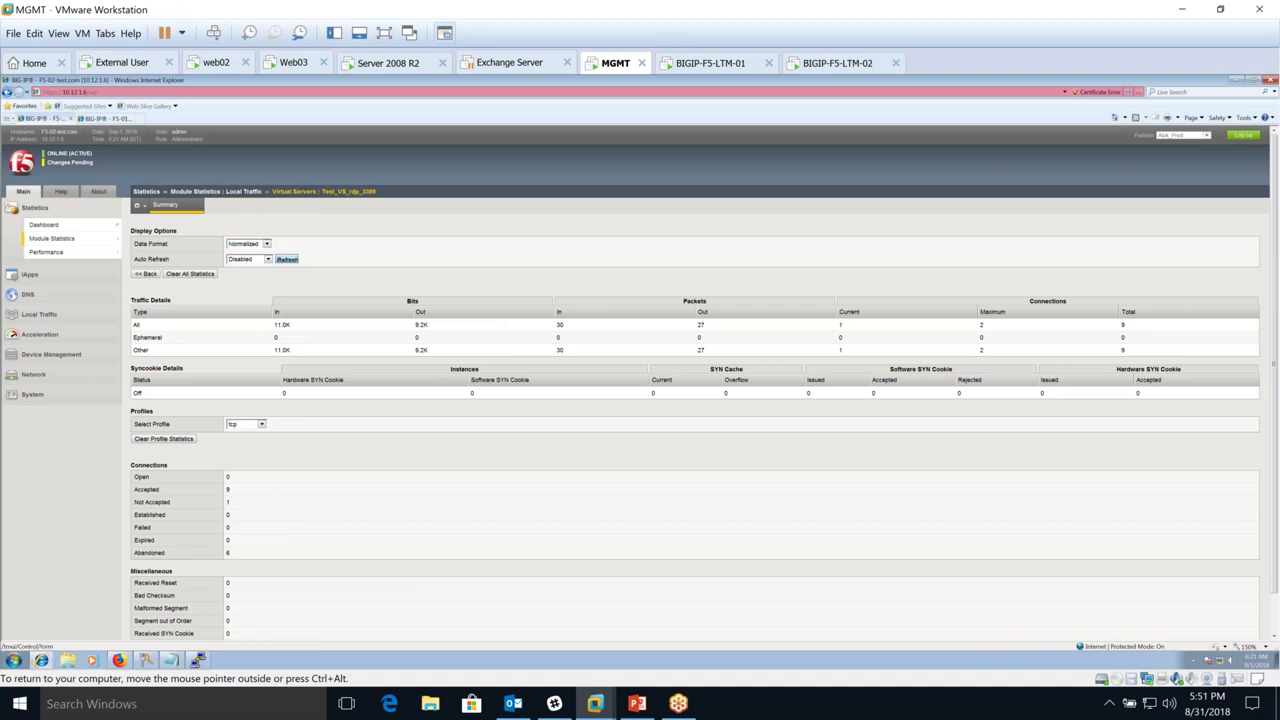
pyautogui.press('Return')
pyautogui.moveTo(1146, 326); pyautogui.dragTo(712, 360)
pyautogui.click(712, 360)
pyautogui.scroll(-2, 700, 400)
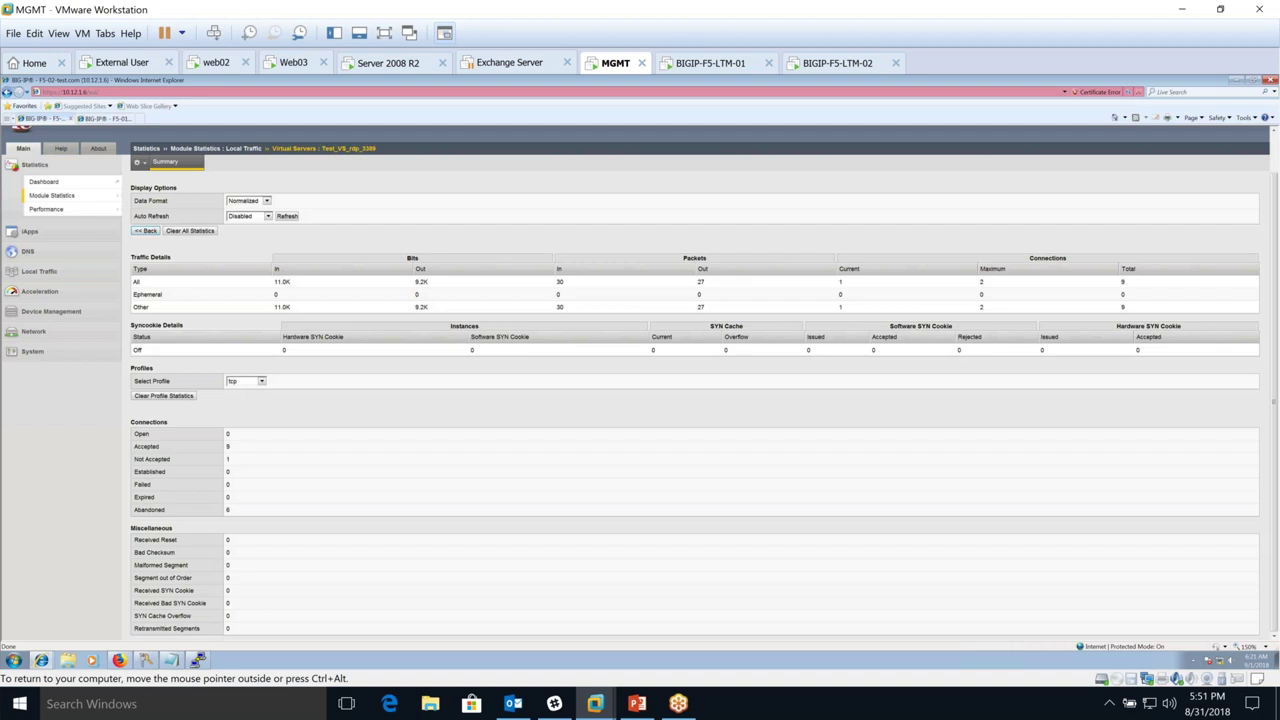
pyautogui.scroll(2, 40, 318)
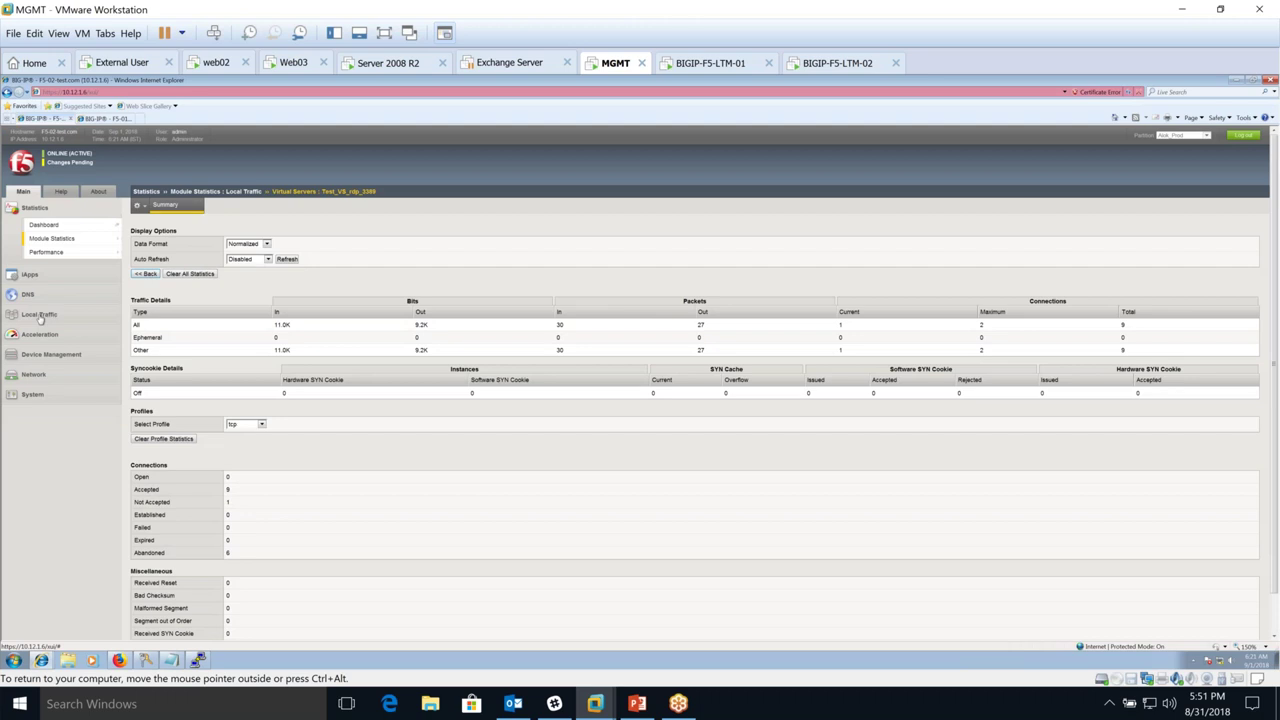
# - Open Pool02 from the local traffic pool list, review its members and examine their traffic and connection statistics
pyautogui.click(40, 316)
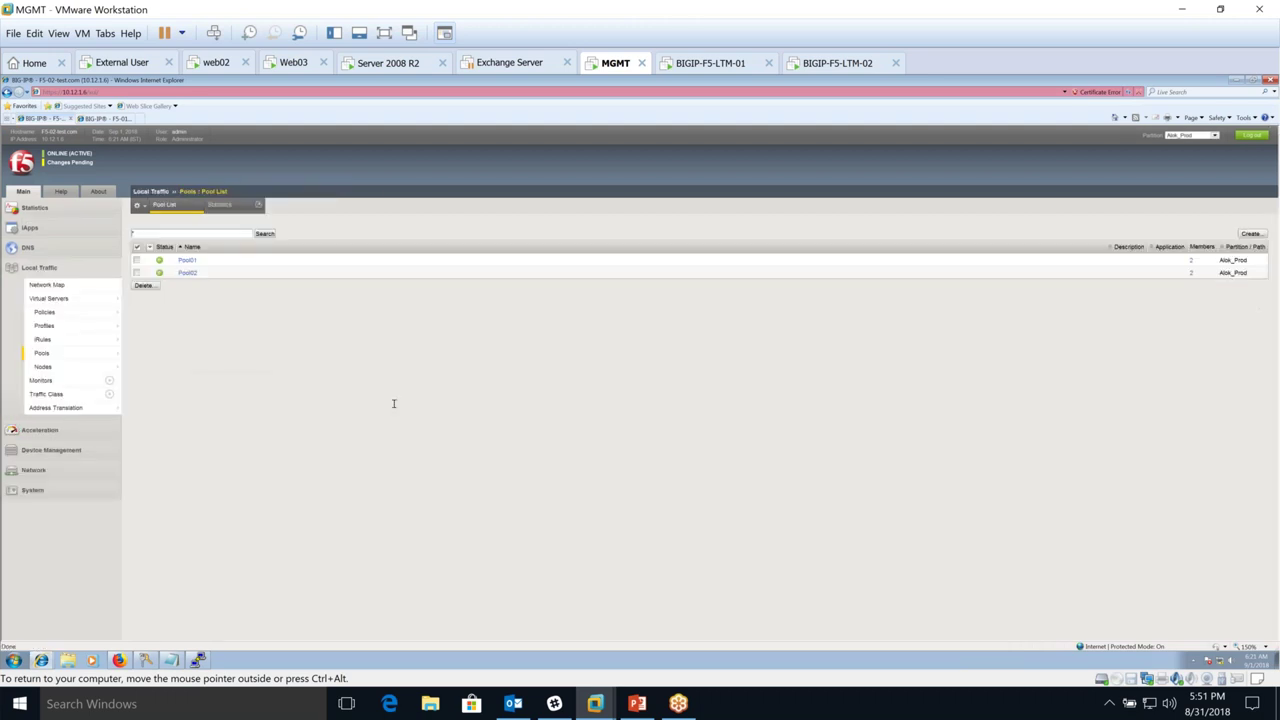
pyautogui.click(187, 273)
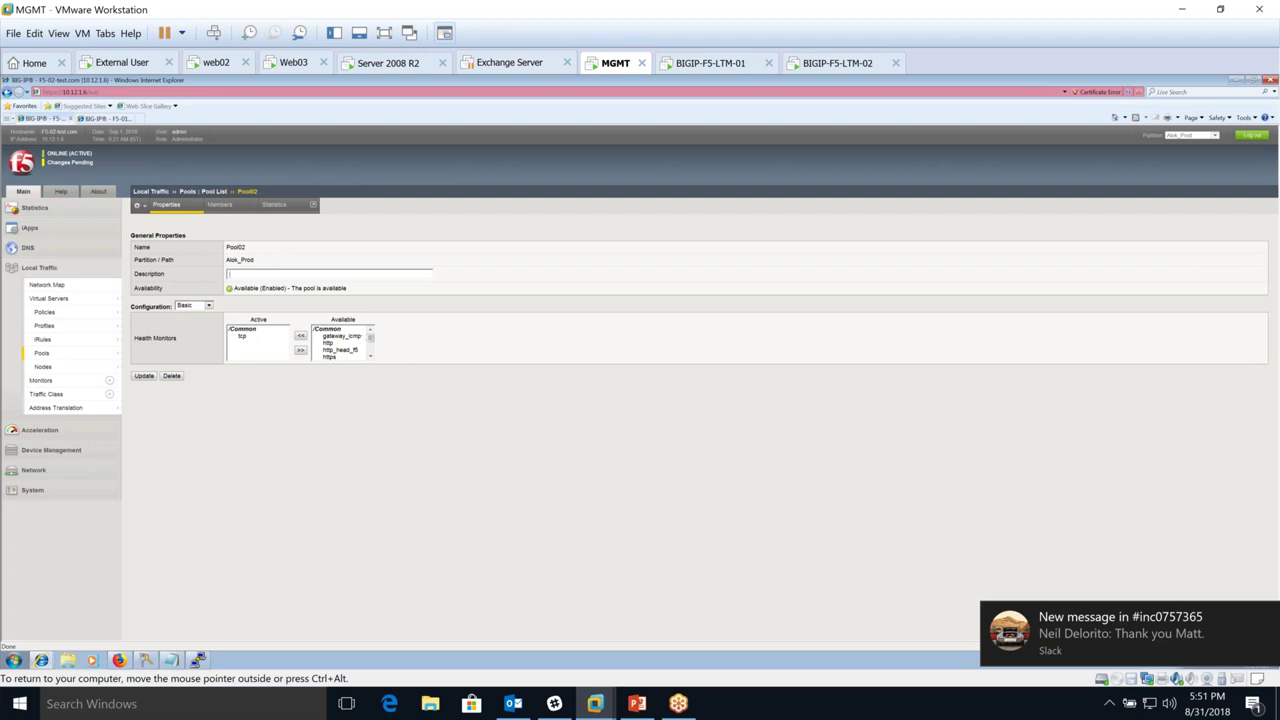
pyautogui.click(220, 204)
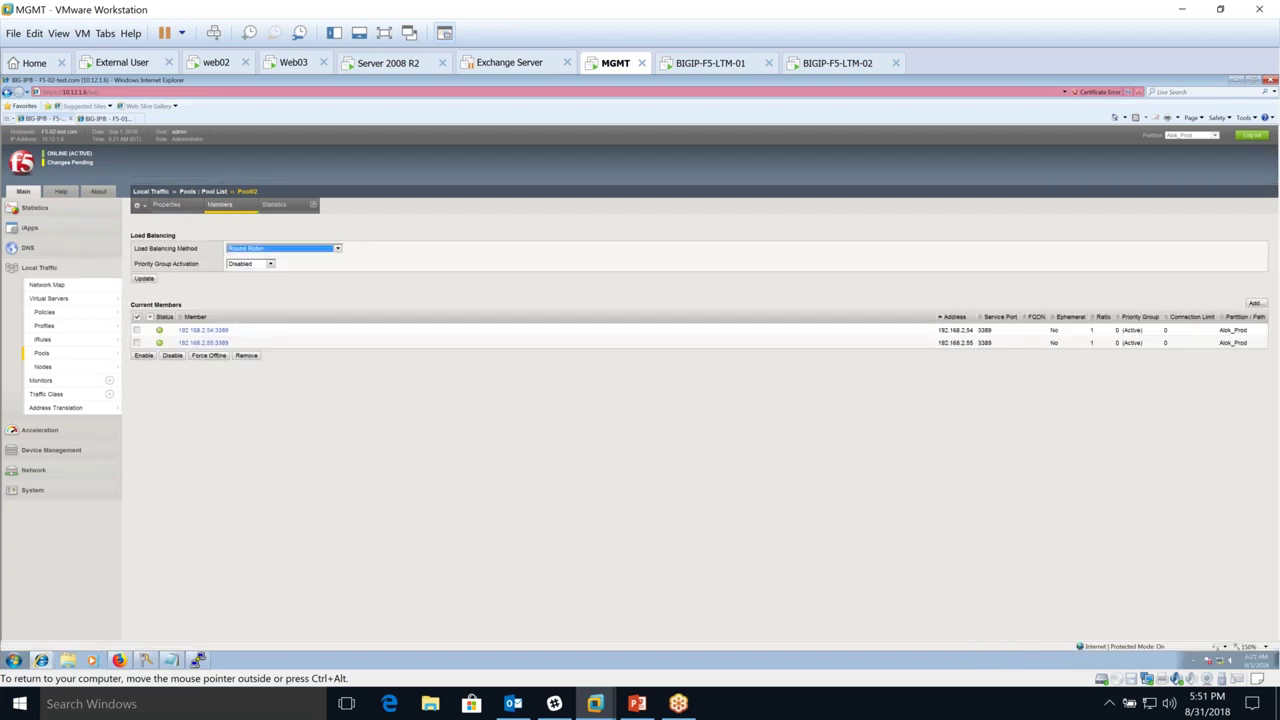
pyautogui.click(285, 206)
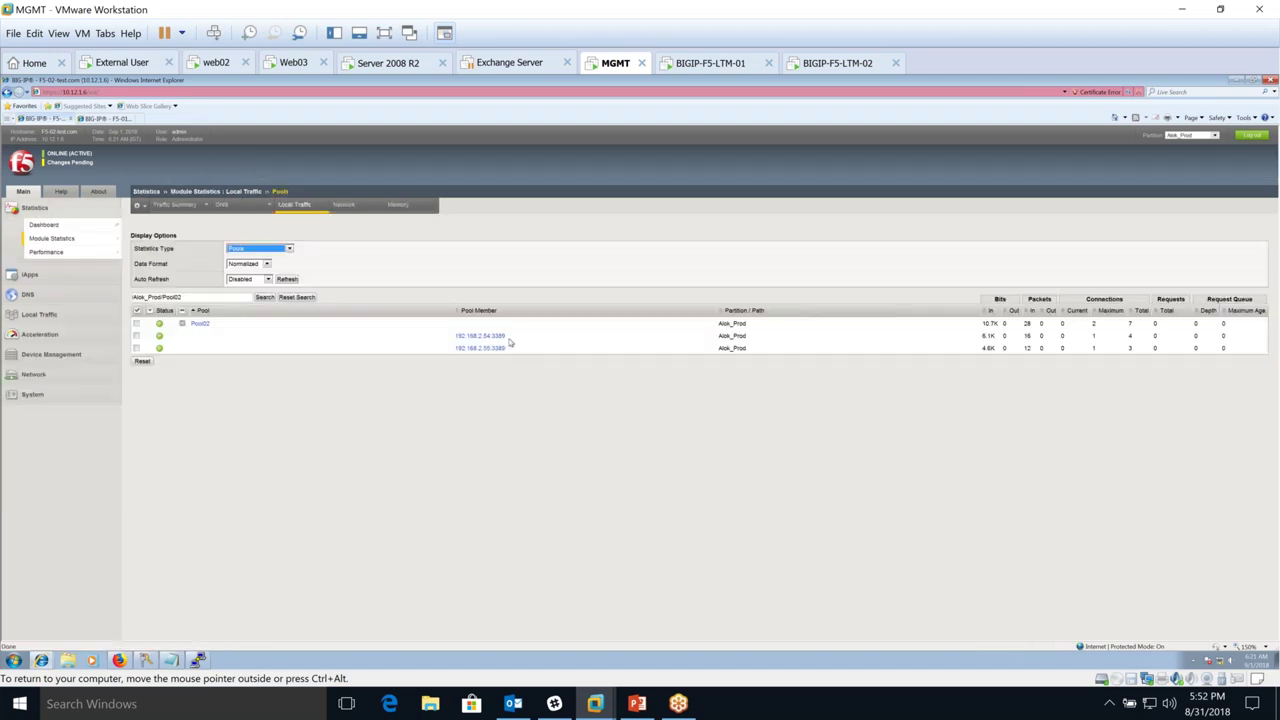
pyautogui.doubleClick(992, 348)
pyautogui.click(1012, 358)
pyautogui.doubleClick(1028, 348)
pyautogui.click(1072, 331)
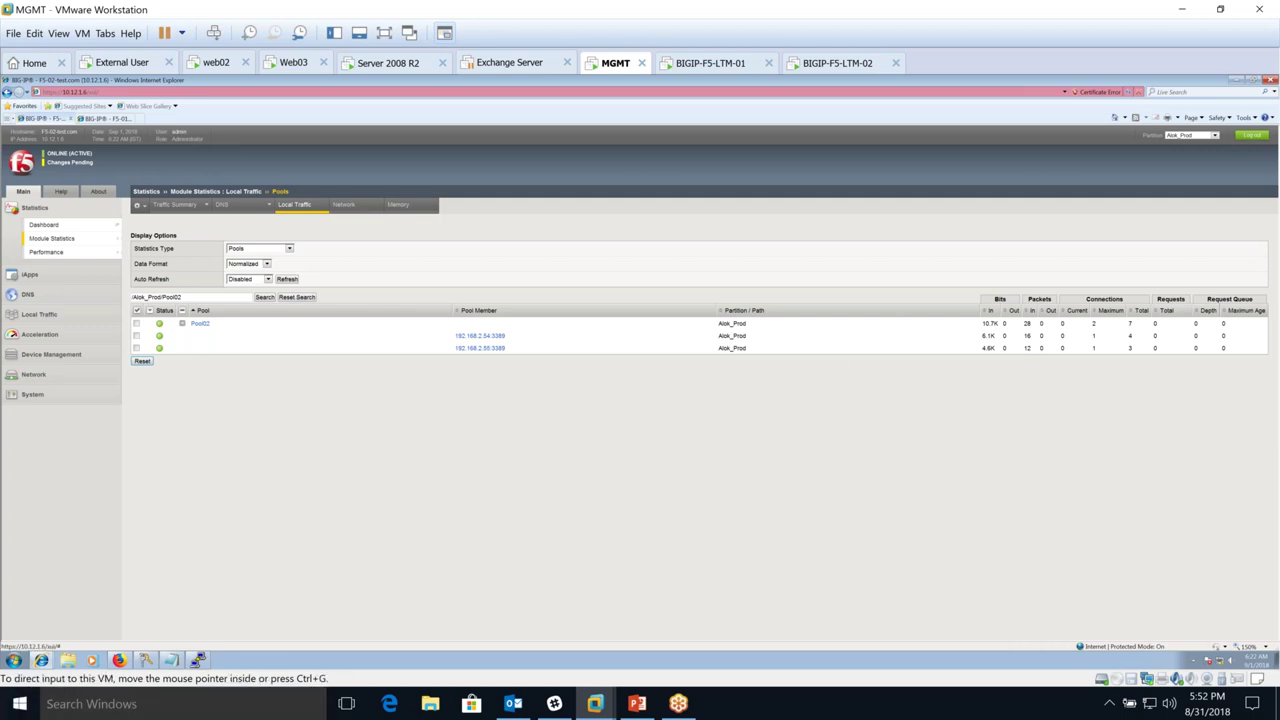
# - Switch to the F5-02 terminal session and try running "tcpdup -nni 0.0 host 172.17.0.101 or service 2239"
pyautogui.click(42, 316)
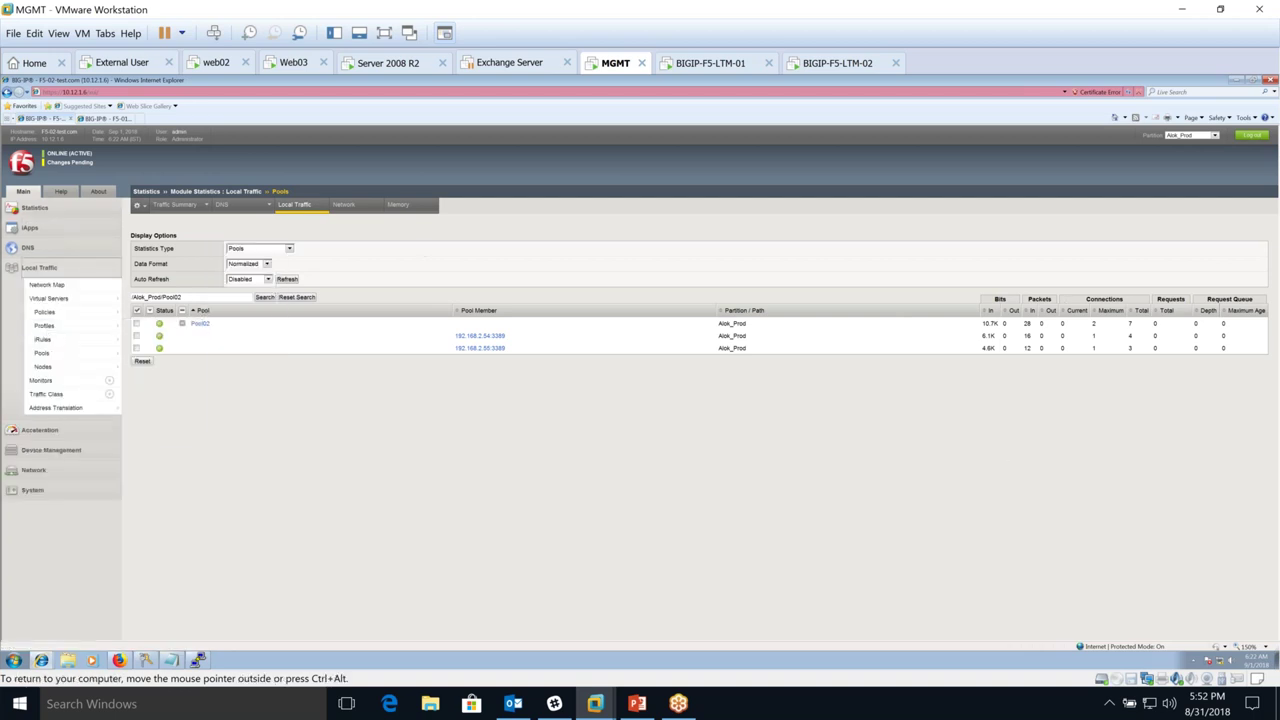
pyautogui.hotkey('alt', 'Tab')
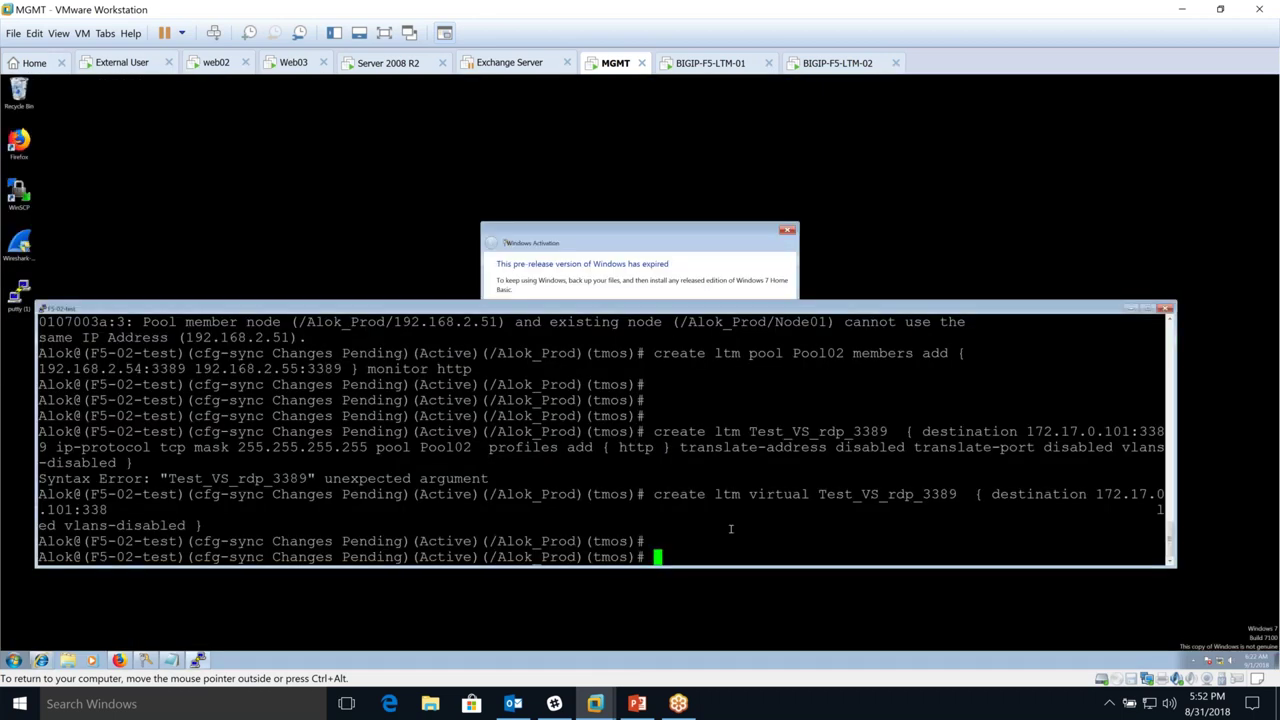
pyautogui.write('tcpdup -nni 0.0 h')
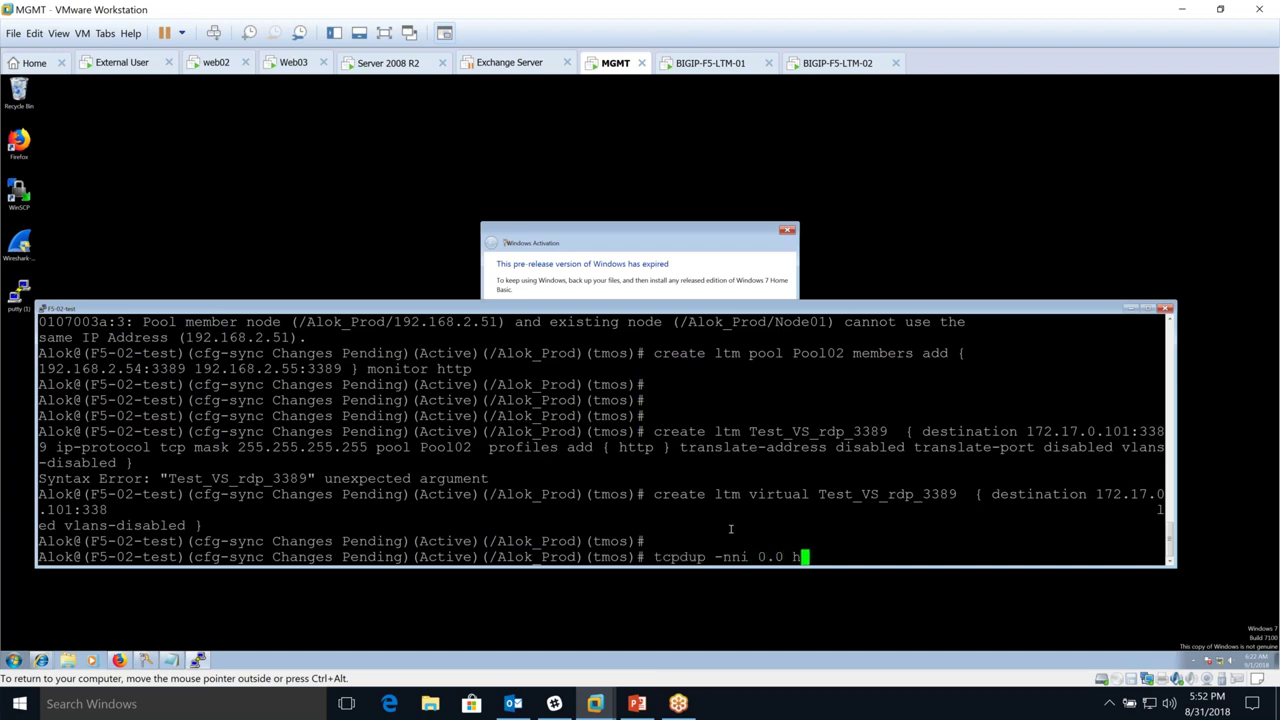
pyautogui.write('ost 172.17.0.101 or h')
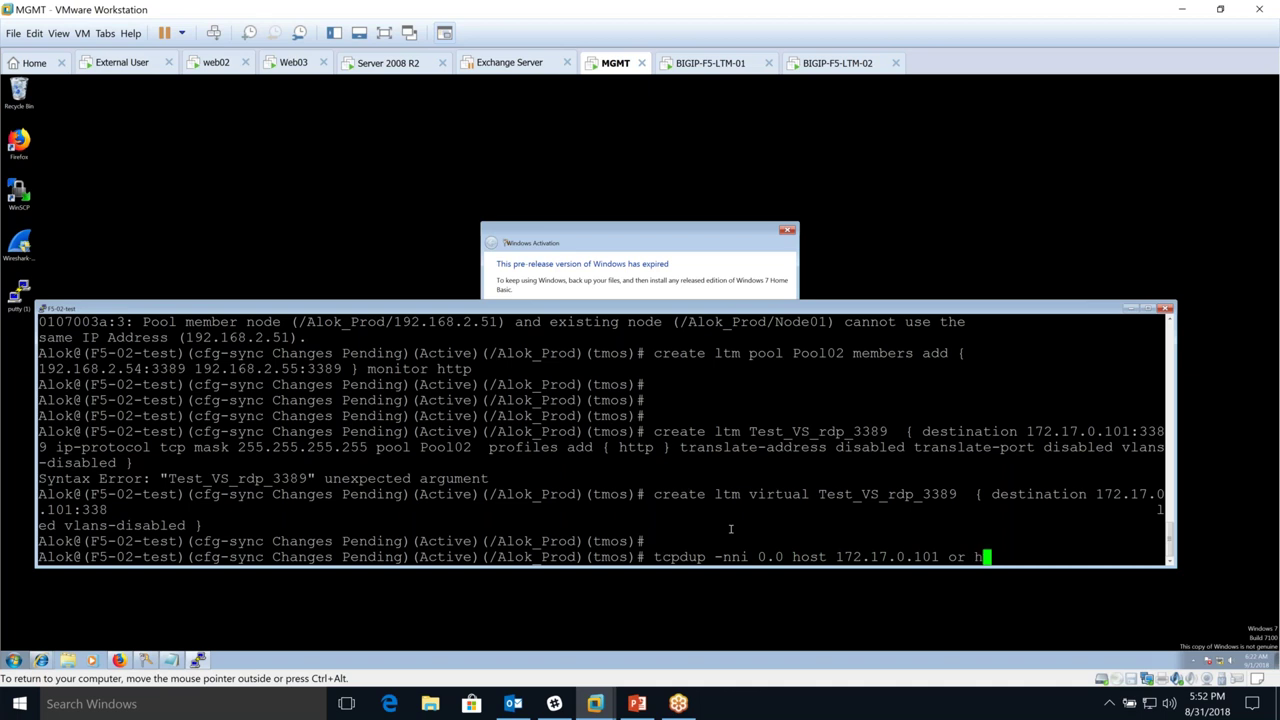
pyautogui.write('ost')
pyautogui.press('BackSpace')
pyautogui.press('BackSpace')
pyautogui.press('BackSpace')
pyautogui.press('BackSpace')
pyautogui.write('s')
pyautogui.write('ervice 8')
pyautogui.press('BackSpace')
pyautogui.write('2239')
pyautogui.press('Return')
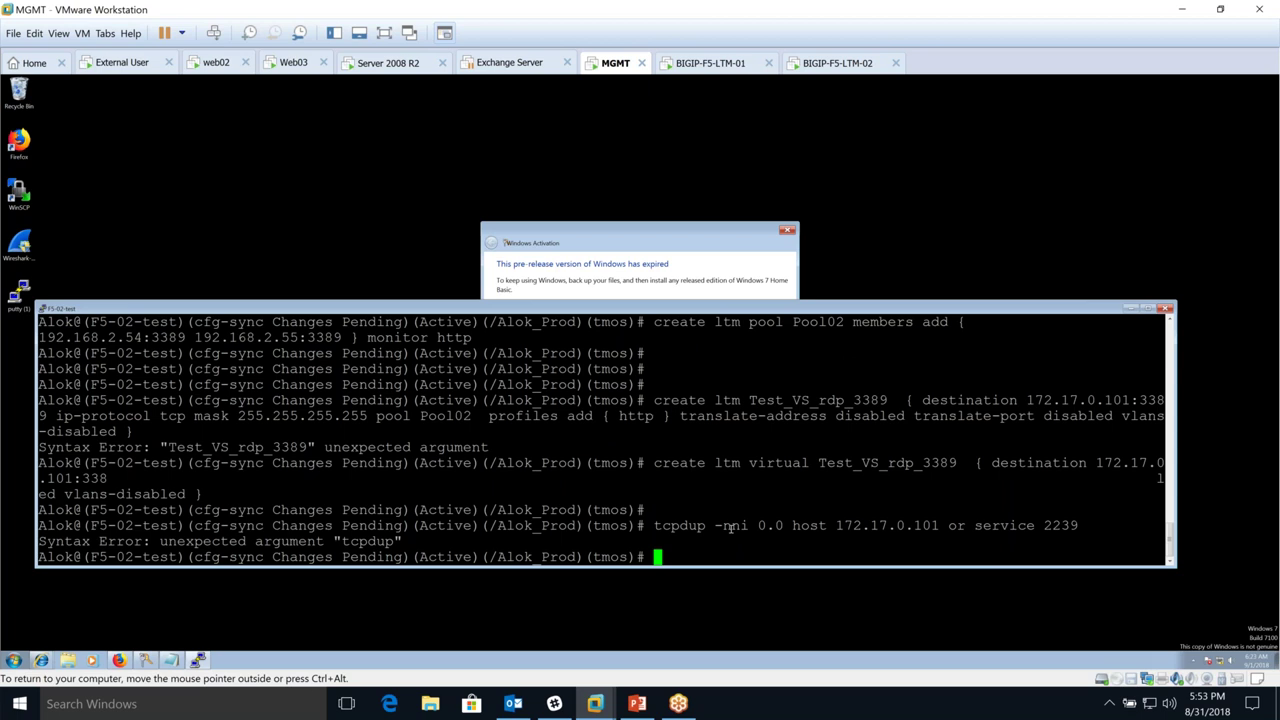
# - Recall the capture command, change its name to tcpdupm, try running it again and add blank prompt lines
pyautogui.press('Up')
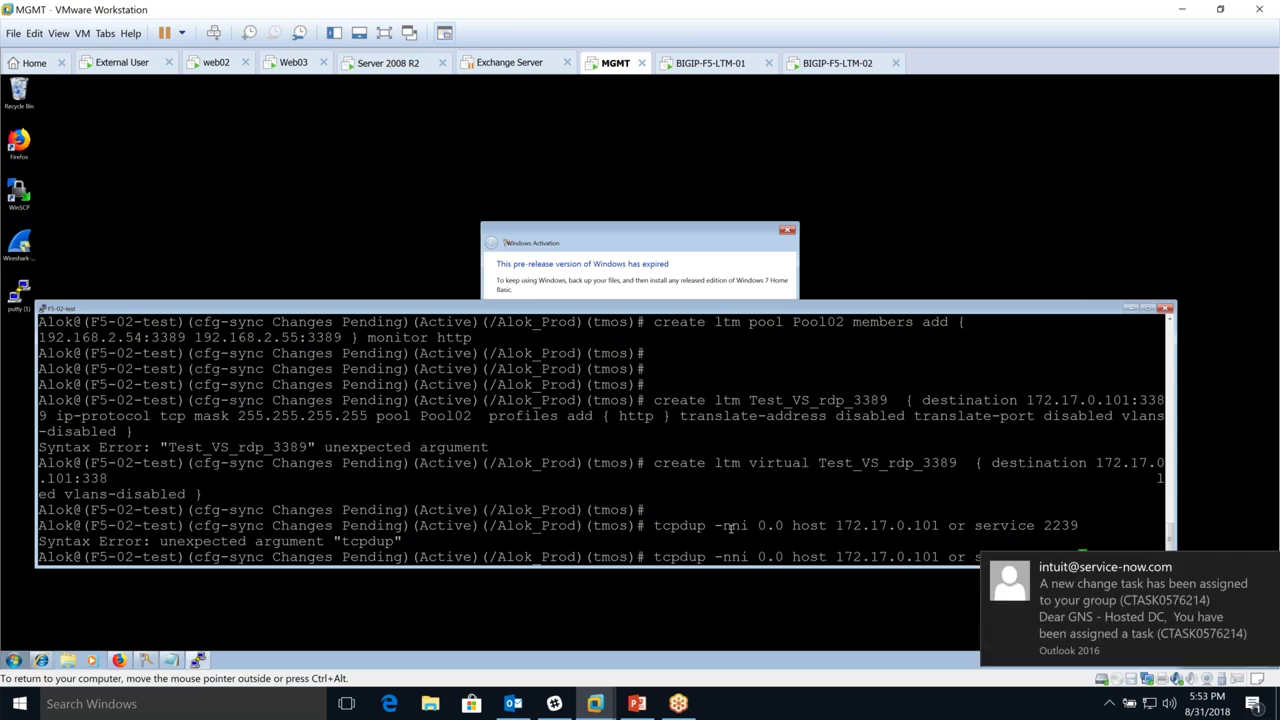
pyautogui.press('Left')
pyautogui.press('Left')
pyautogui.press('Left')
pyautogui.press('Left')
pyautogui.press('Left')
pyautogui.press('Left')
pyautogui.press('Left')
pyautogui.press('Left')
pyautogui.press('Left')
pyautogui.press('Left')
pyautogui.press('Left')
pyautogui.press('Left')
pyautogui.press('Left')
pyautogui.press('Left')
pyautogui.press('Left')
pyautogui.press('Left')
pyautogui.press('Left')
pyautogui.press('Left')
pyautogui.press('Left')
pyautogui.press('Left')
pyautogui.press('Left')
pyautogui.press('Left')
pyautogui.press('Left')
pyautogui.press('Left')
pyautogui.press('Left')
pyautogui.press('Left')
pyautogui.press('Left')
pyautogui.press('Left')
pyautogui.press('Left')
pyautogui.press('Left')
pyautogui.press('Left')
pyautogui.press('Left')
pyautogui.press('Left')
pyautogui.press('Left')
pyautogui.press('Right')
pyautogui.write('m')
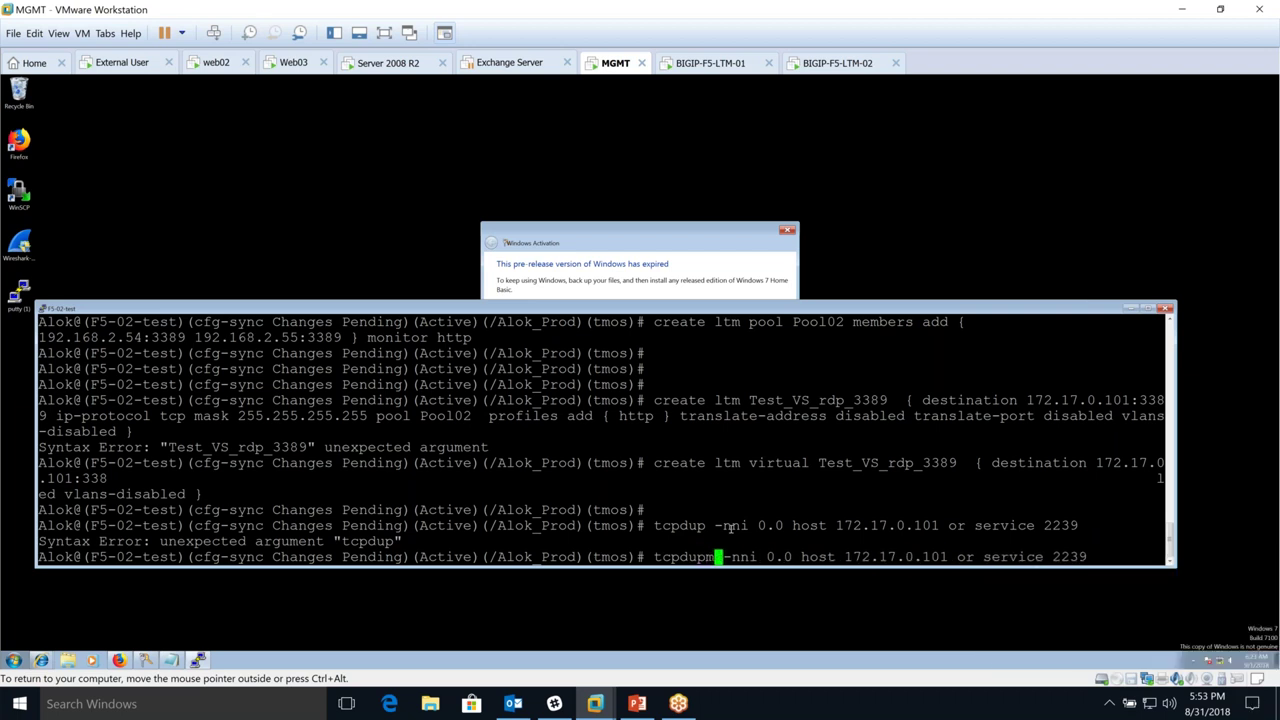
pyautogui.press('Return')
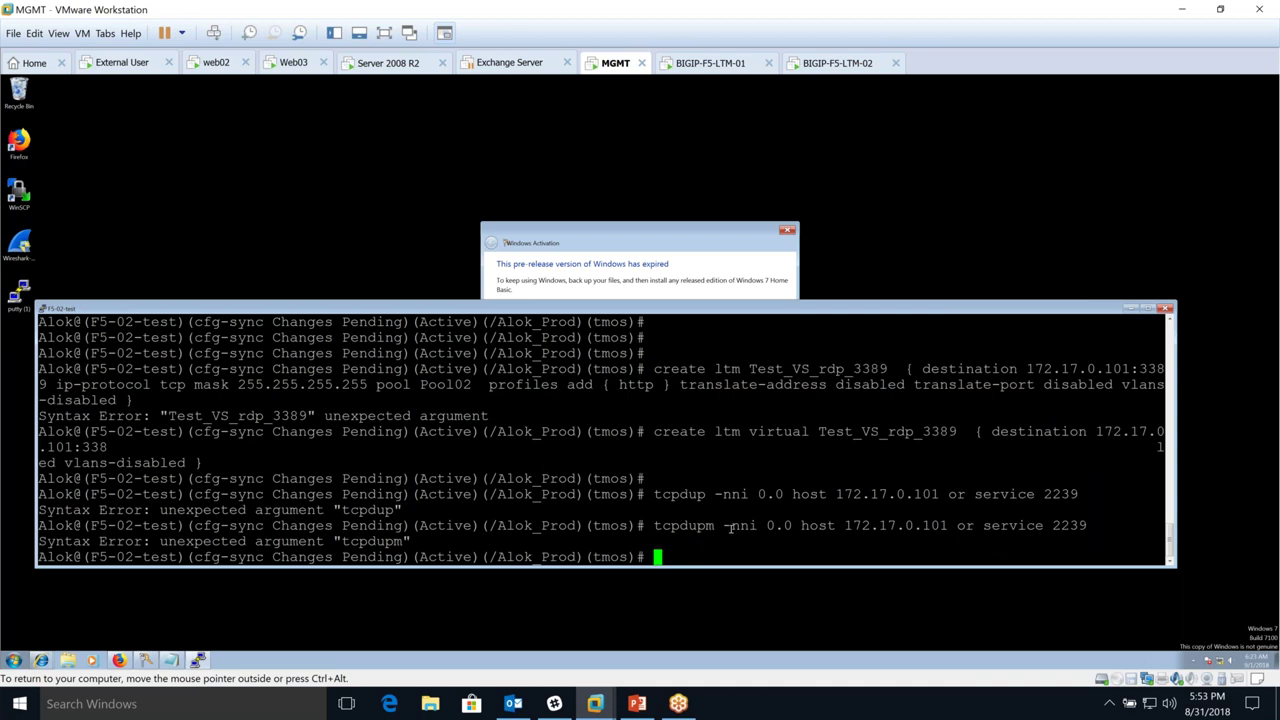
pyautogui.press('Return')
pyautogui.press('Return')
pyautogui.press('Return')
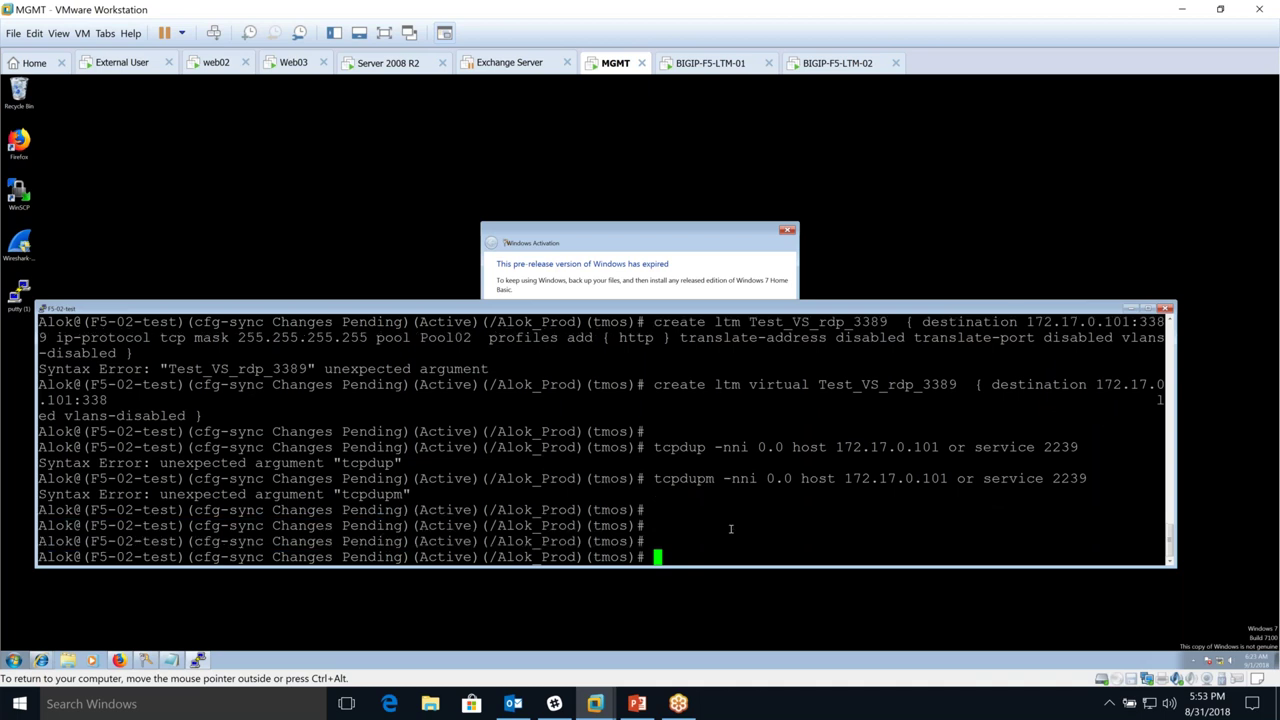
# - Start a packet capture for the virtual server address with "tcpdump -nni 0.0 host 172.17.0.101"
pyautogui.write('tcpdump -')
pyautogui.press('BackSpace')
pyautogui.write('nni ')
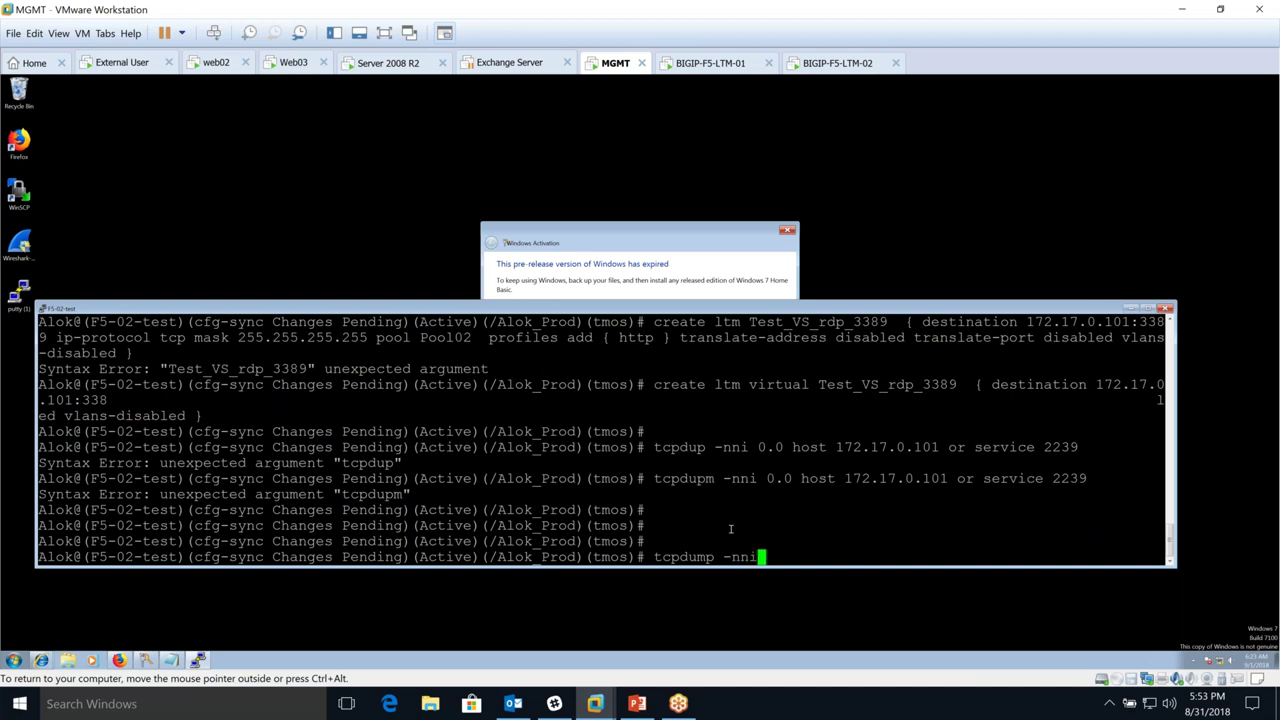
pyautogui.write('0.0 host 172.17.0.101')
pyautogui.press('Return')
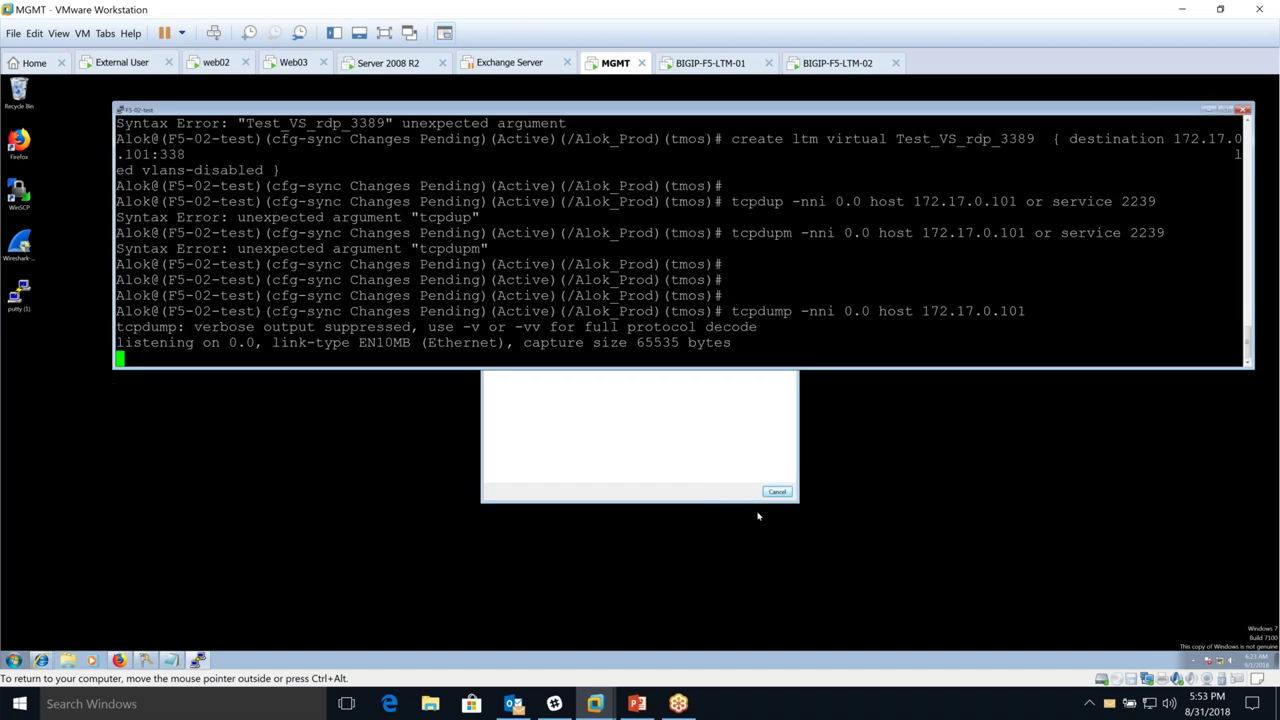
# - From a command prompt on External User, telnet to 172.17.0.101 on port 3389 and examine the captured packets on MGMT
pyautogui.click(120, 62)
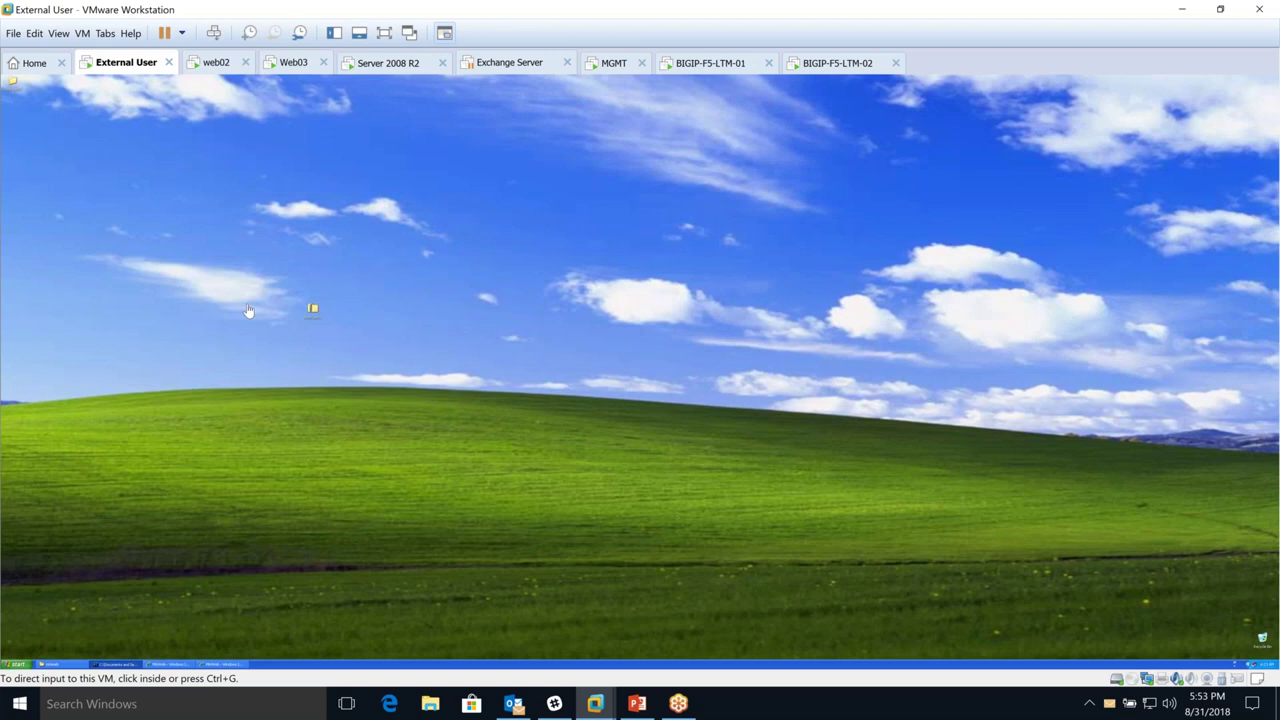
pyautogui.click(249, 311)
pyautogui.press('super')
pyautogui.press('Return')
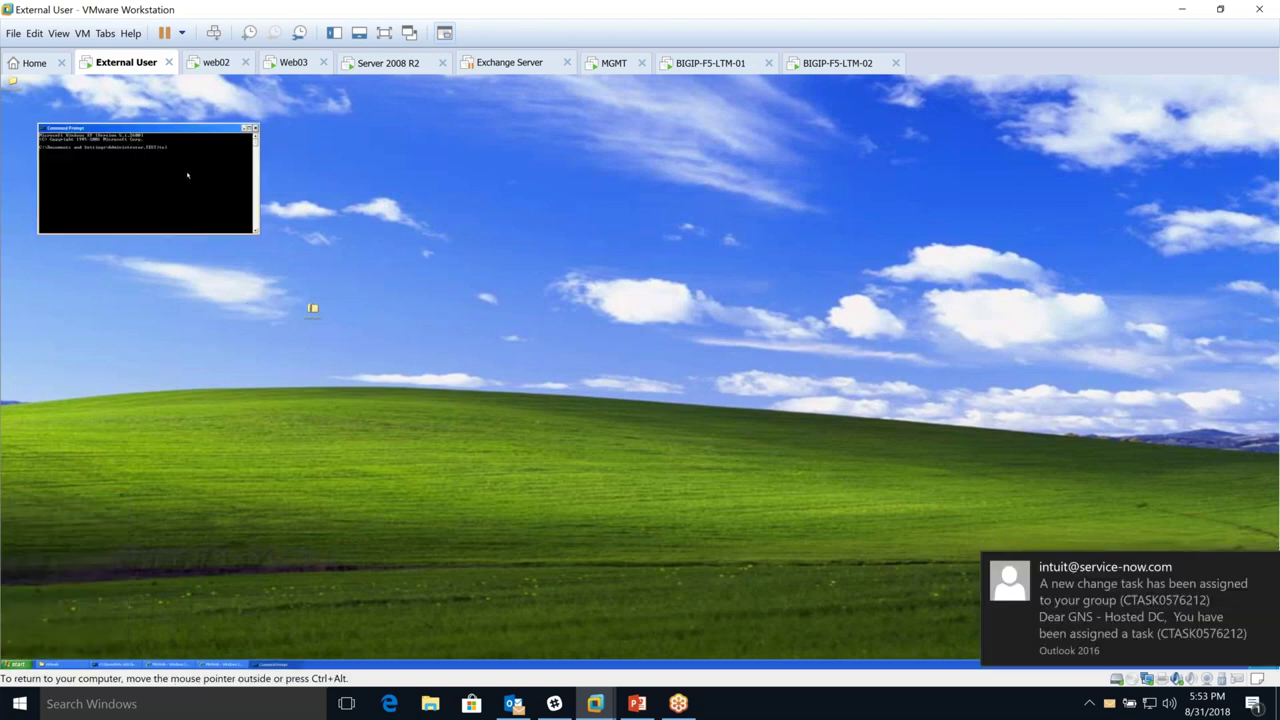
pyautogui.write('telnet 172.17.0.186 3389')
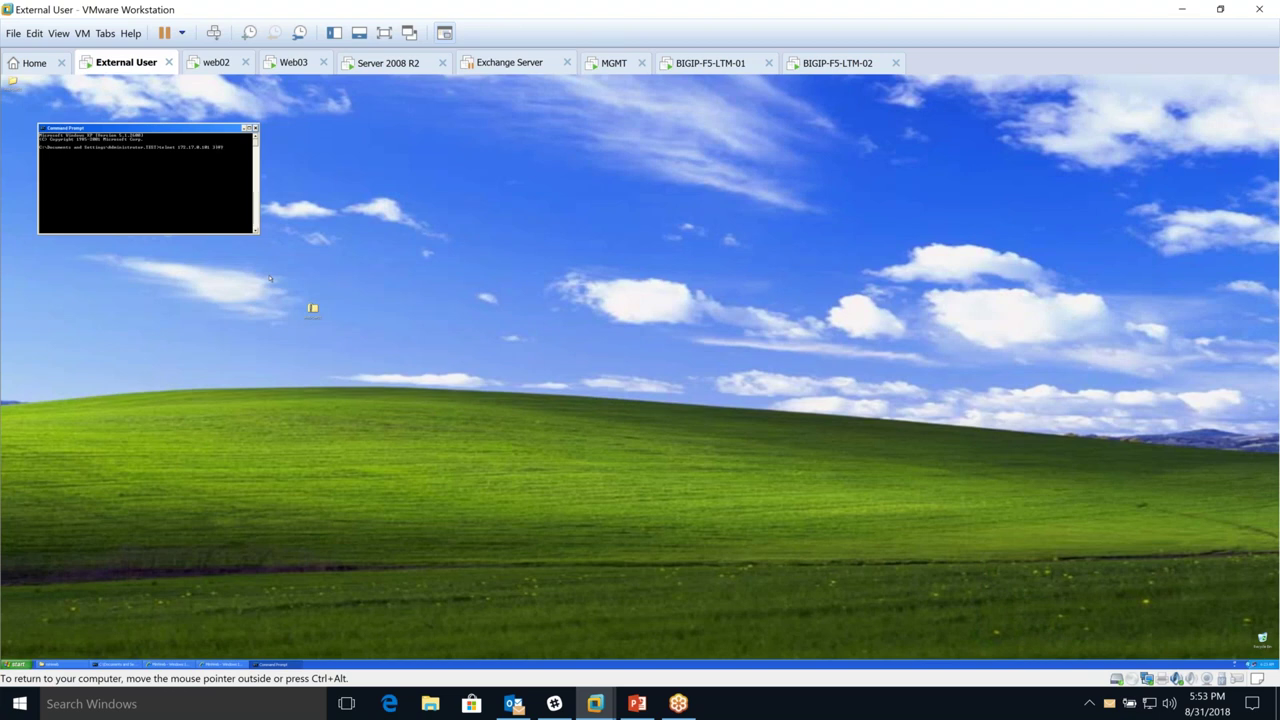
pyautogui.press('Return')
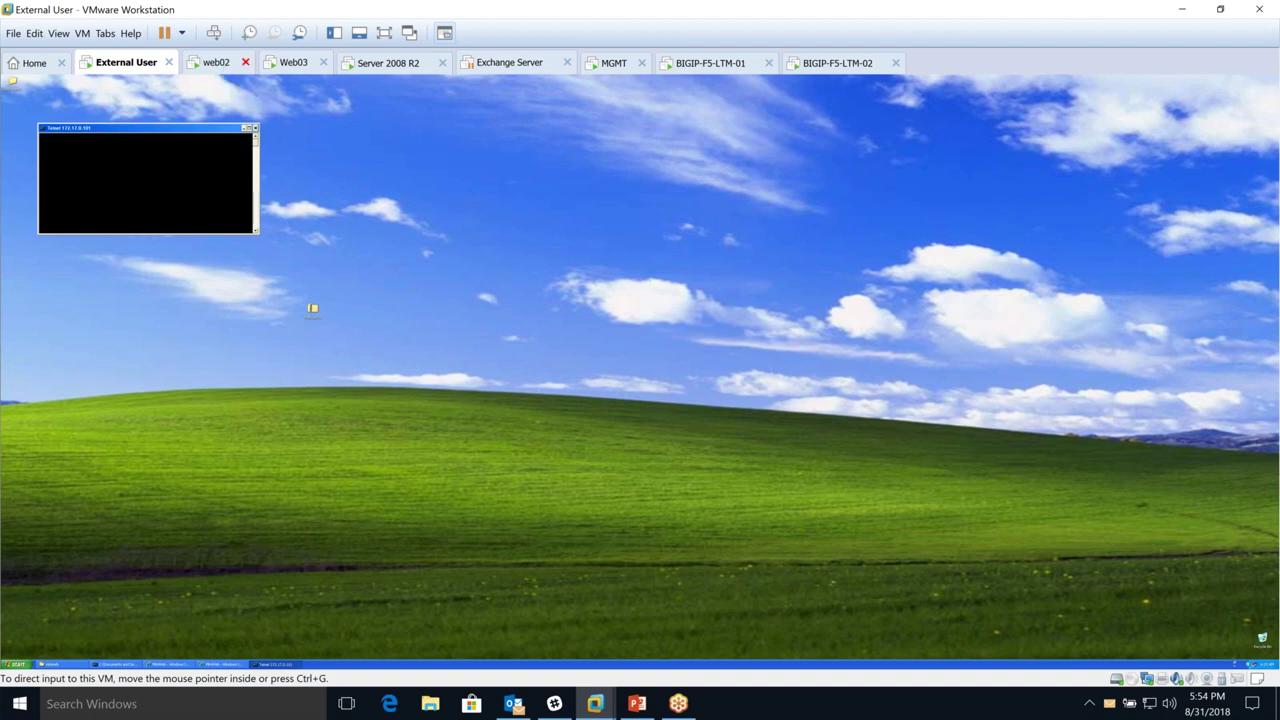
pyautogui.click(614, 63)
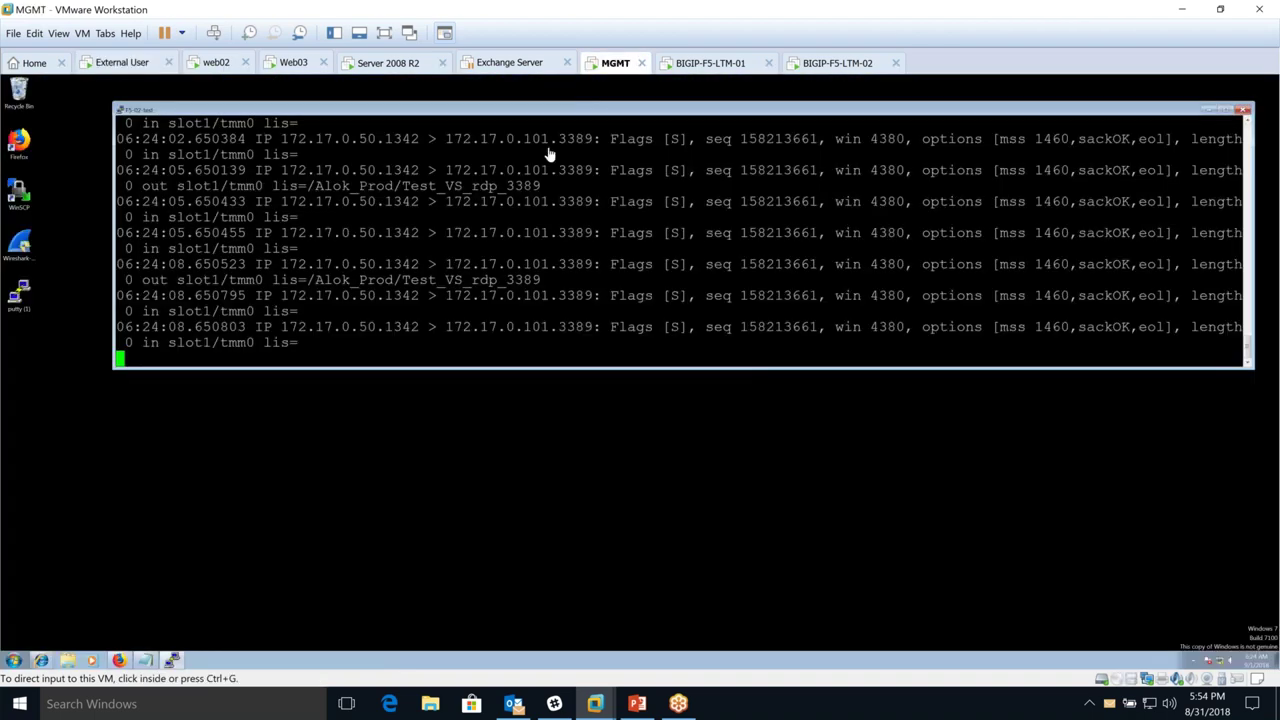
pyautogui.click(549, 155)
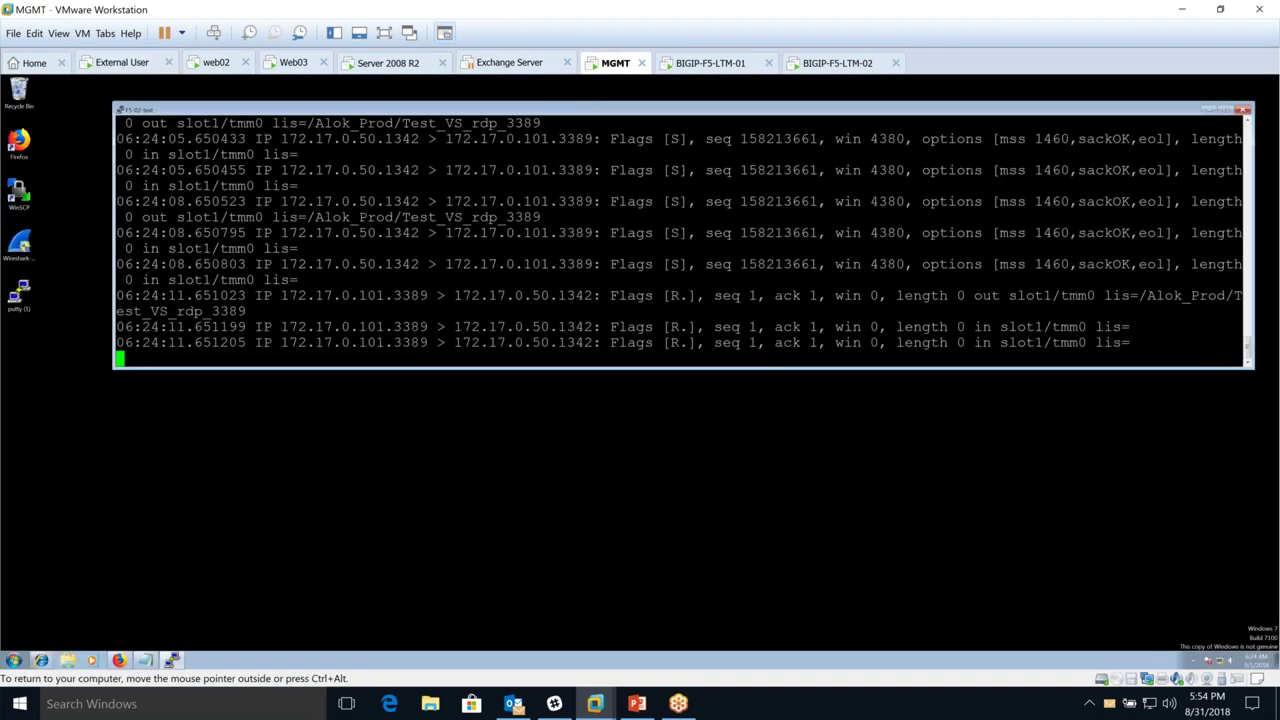
# - Stop the running packet capture on F5-02 and check the command prompt on External User
pyautogui.doubleClick(676, 327)
pyautogui.hotkey('ctrl', 'c')
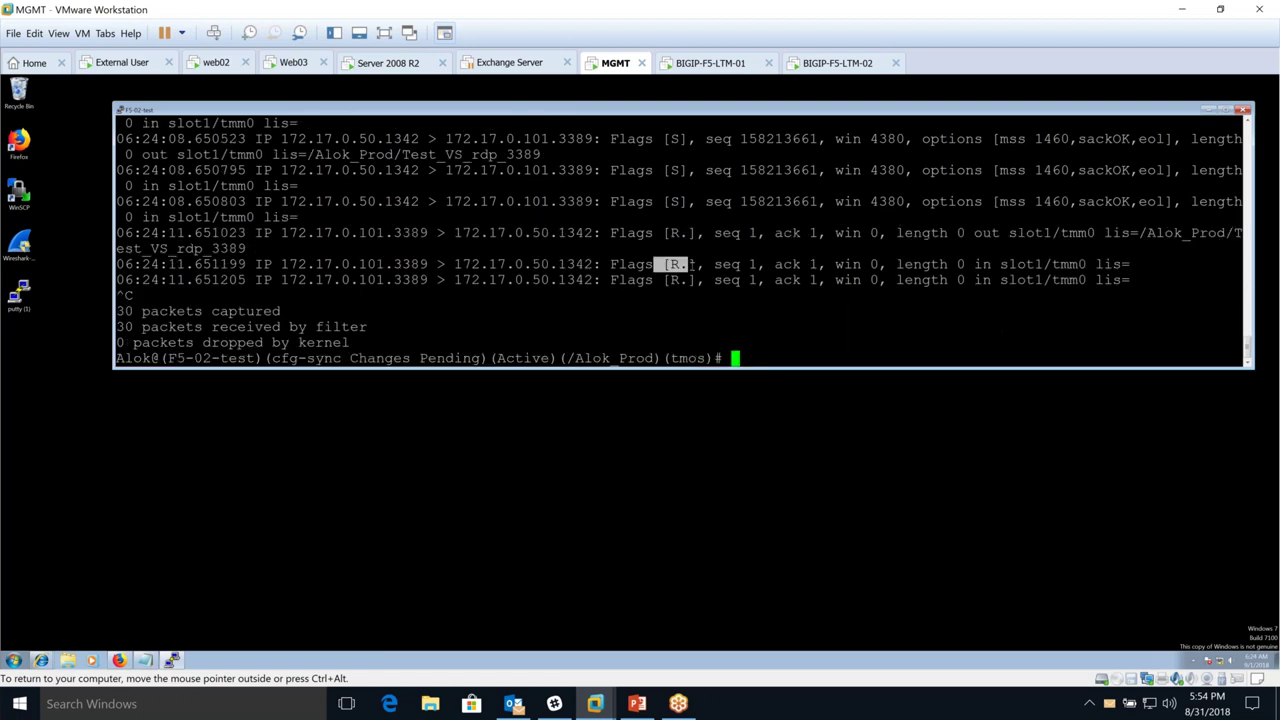
pyautogui.click(690, 264)
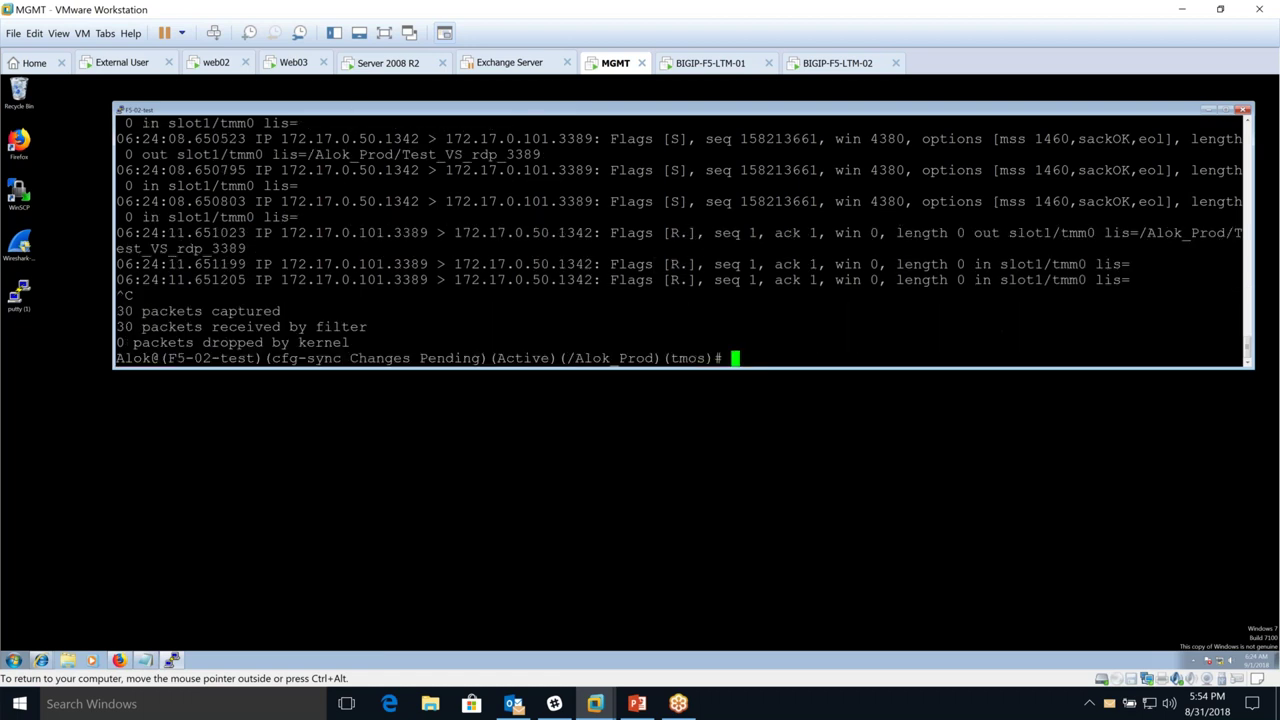
pyautogui.click(115, 66)
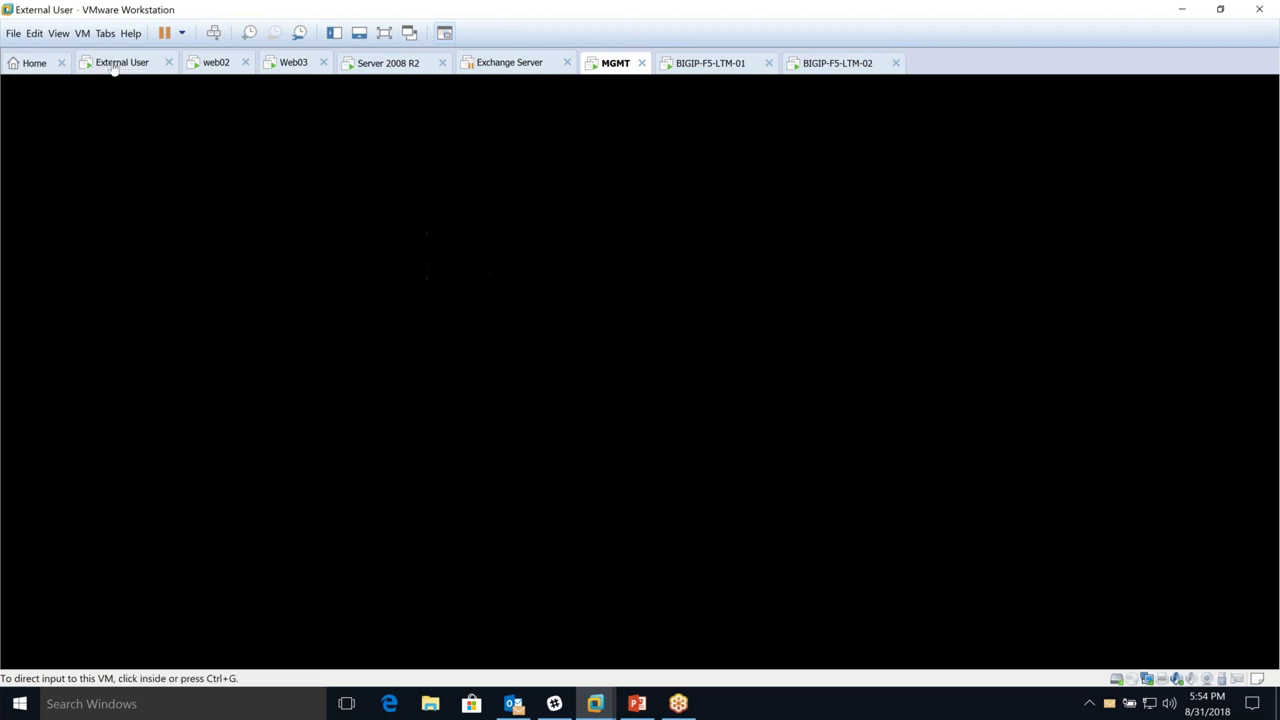
pyautogui.press('Return')
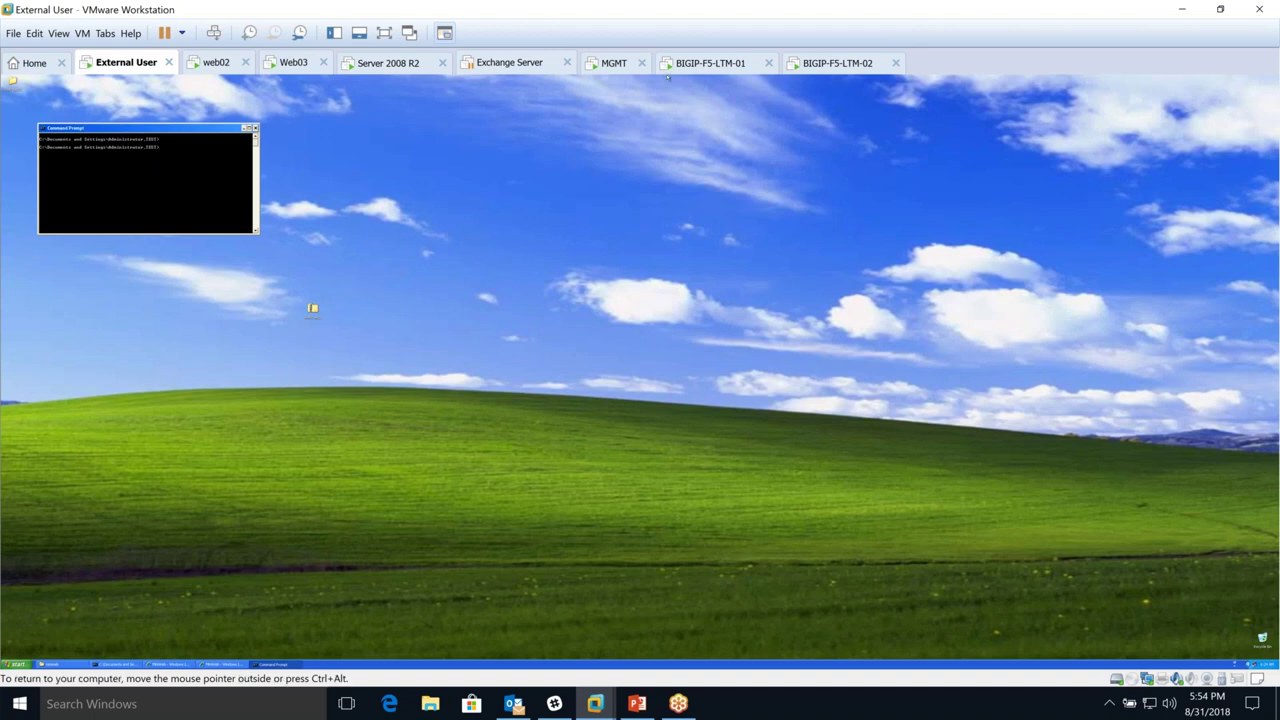
# - Return to MGMT, make the F5-02 terminal window taller and bring the start of the tcpdump output into view
pyautogui.click(614, 62)
pyautogui.click(802, 364)
pyautogui.moveTo(799, 366); pyautogui.dragTo(817, 586)
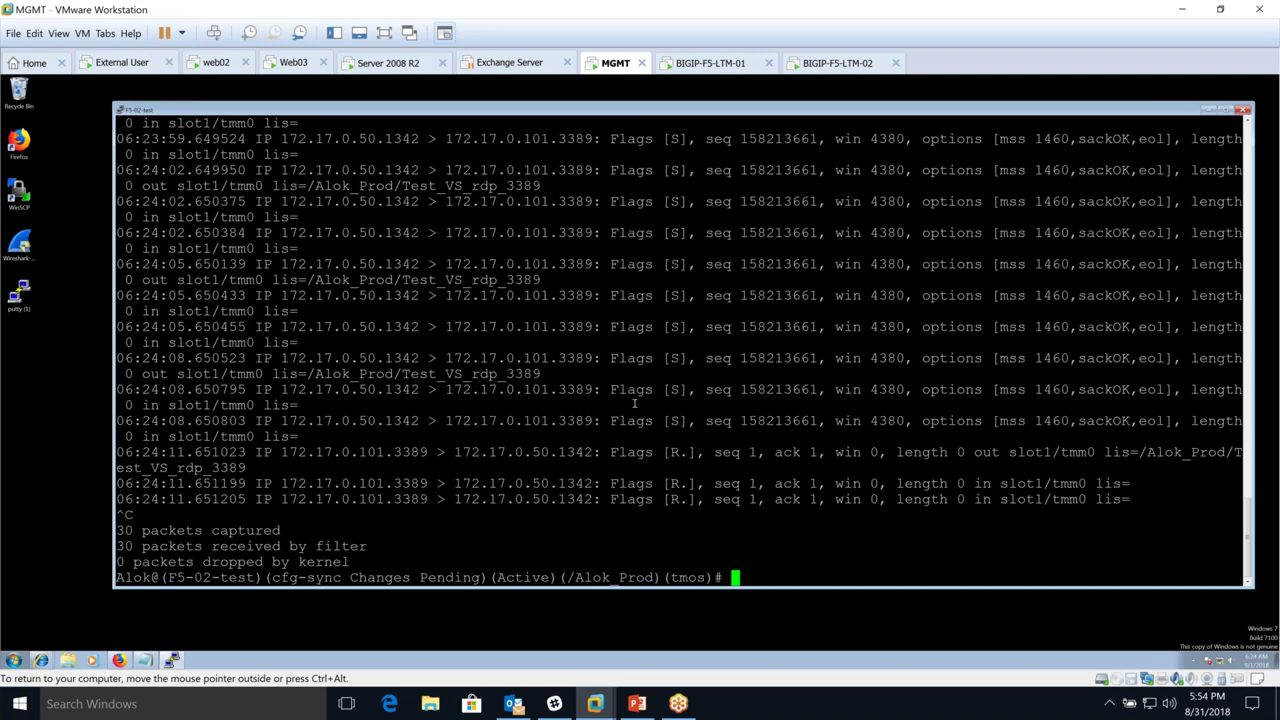
pyautogui.scroll(15, 634, 403)
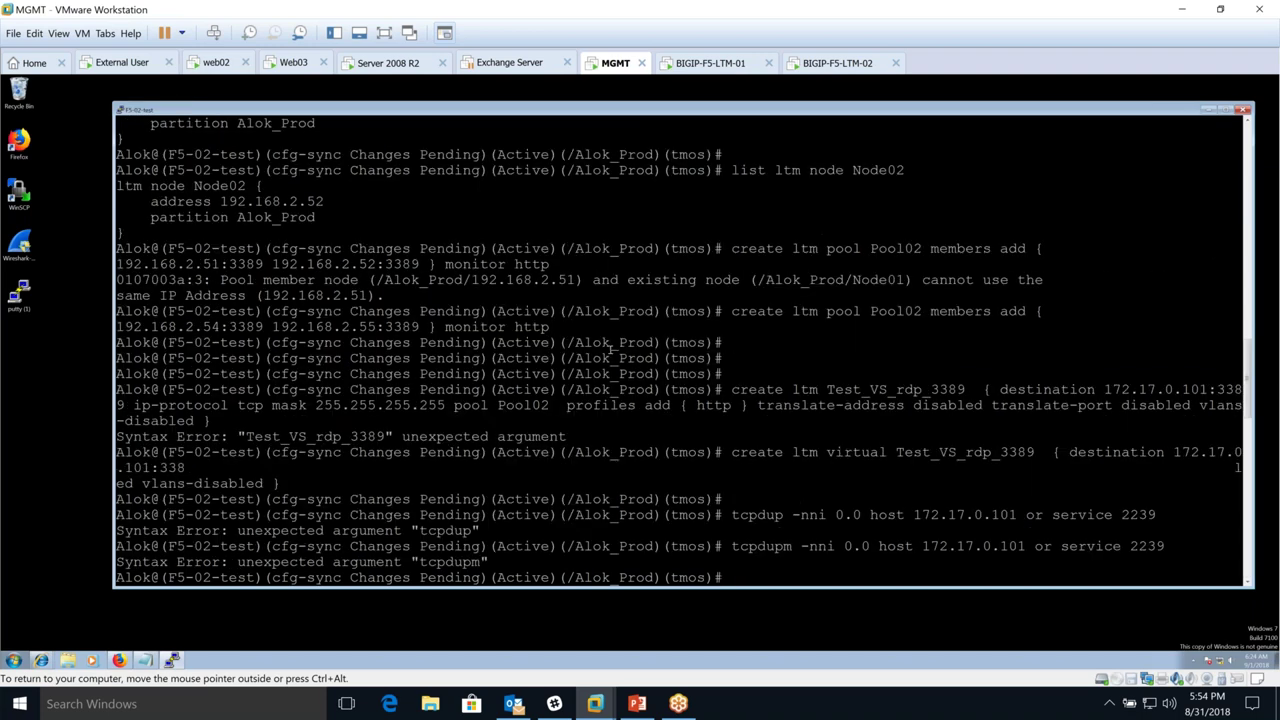
pyautogui.scroll(-10, 611, 347)
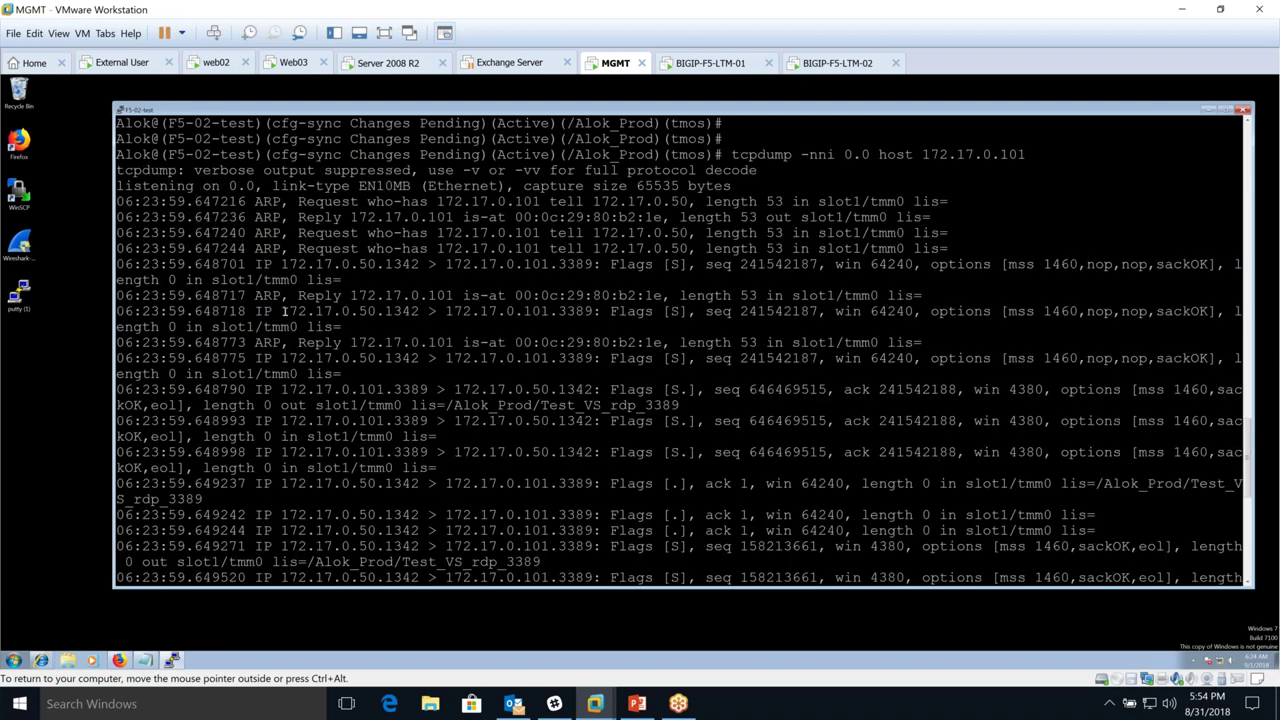
# - Examine the source address and port, destination address and port, and flags of the client's SYN packet in the capture
pyautogui.moveTo(281, 311); pyautogui.dragTo(385, 311)
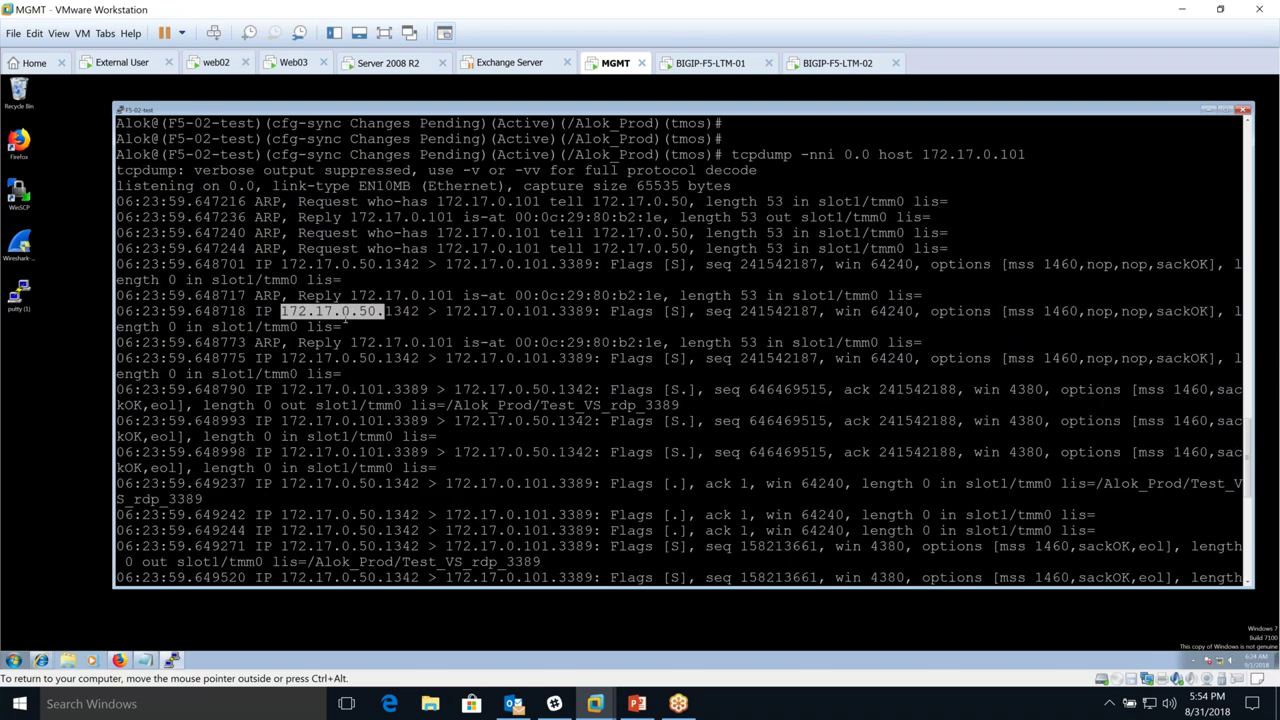
pyautogui.doubleClick(397, 312)
pyautogui.click(431, 311)
pyautogui.moveTo(428, 311); pyautogui.dragTo(385, 311)
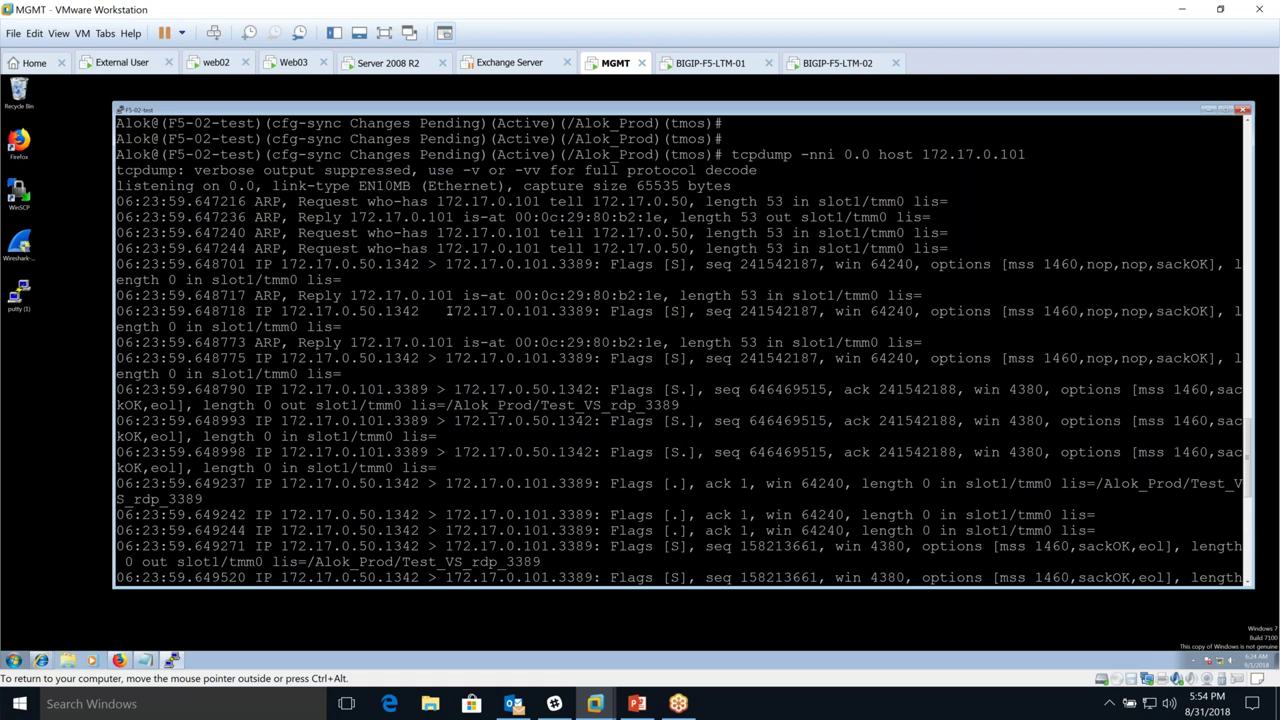
pyautogui.doubleClick(512, 311)
pyautogui.moveTo(558, 311); pyautogui.dragTo(697, 312)
pyautogui.moveTo(290, 311); pyautogui.dragTo(598, 311)
pyautogui.click(473, 318)
pyautogui.moveTo(440, 311); pyautogui.dragTo(594, 311)
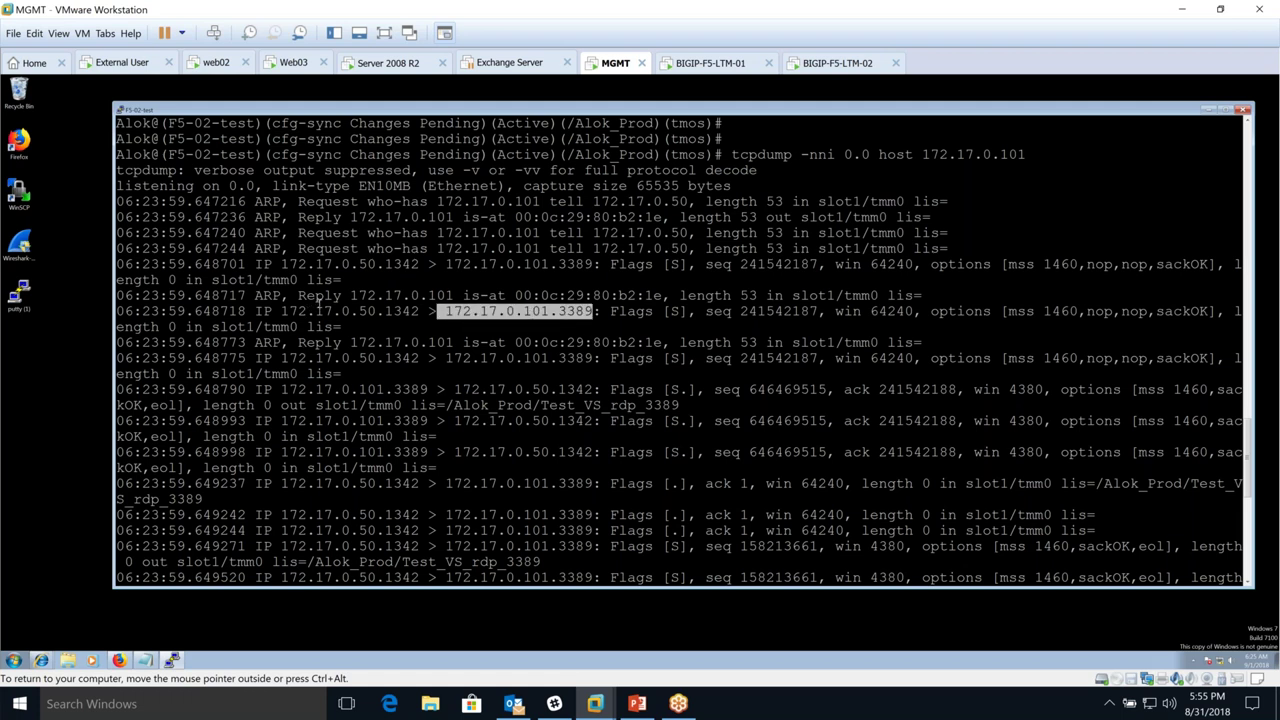